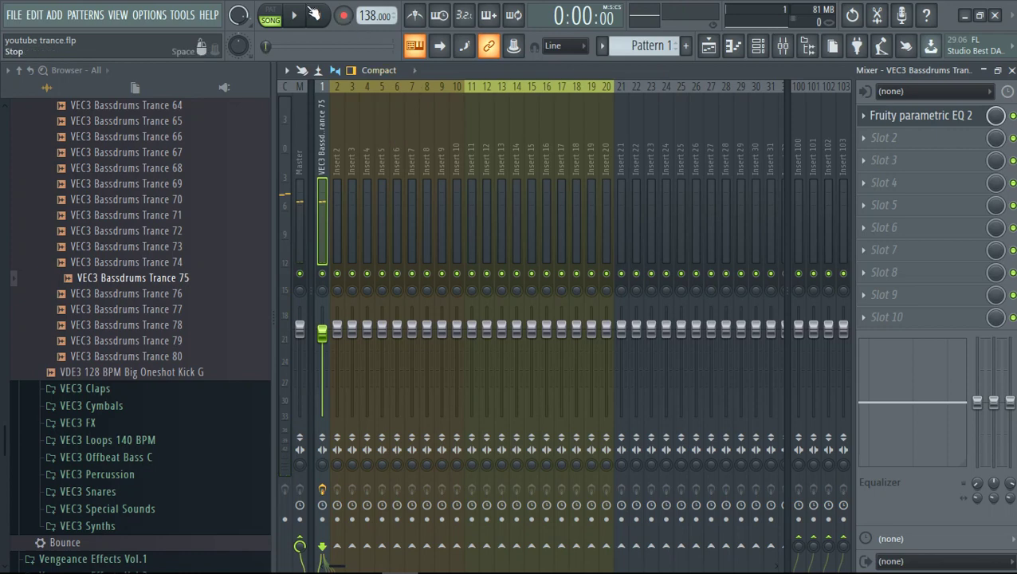
- Create a second pattern and add a new Spire_x64_v1.1.9 channel to the channel rack
{"action": "key", "text": "q"}
{"action": "key", "text": "q"}
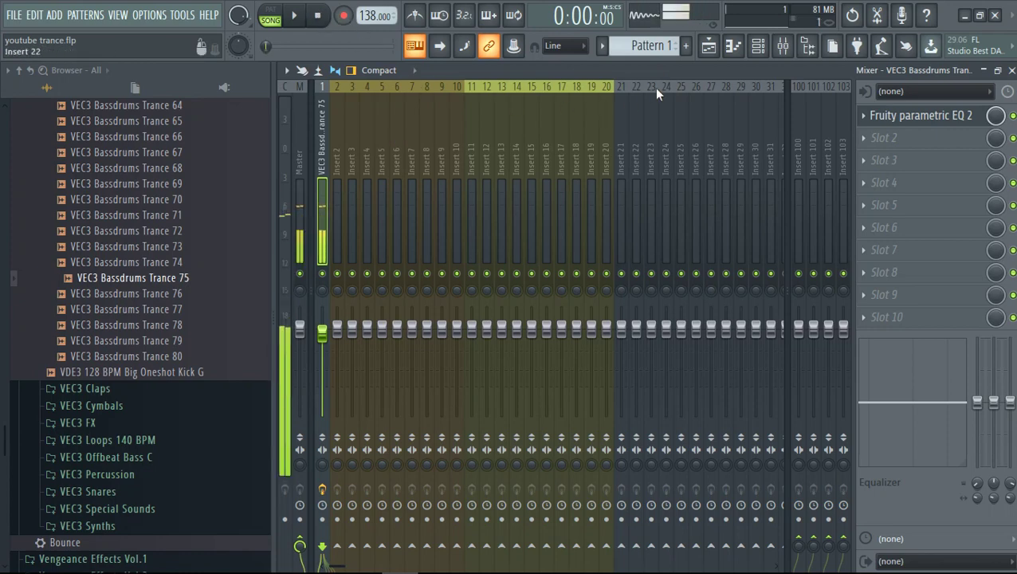
{"action": "left_click", "coordinate": [708, 45]}
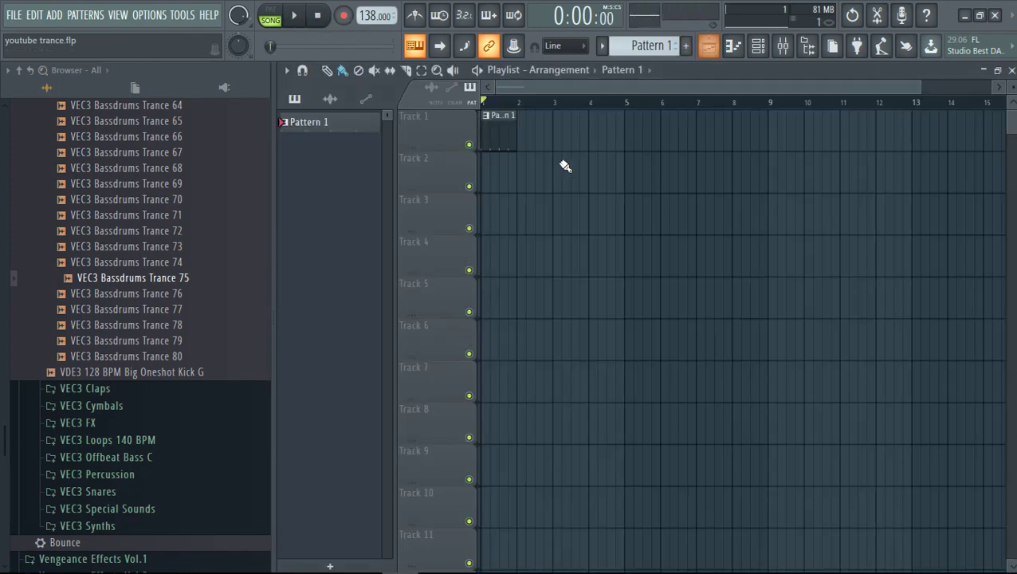
{"action": "left_click", "coordinate": [686, 45]}
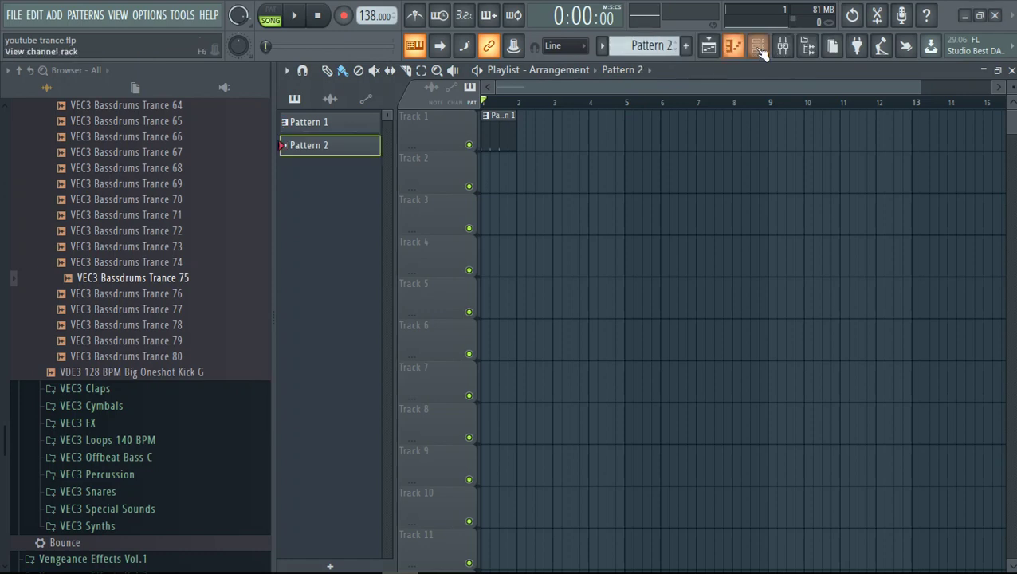
{"action": "left_click", "coordinate": [758, 48]}
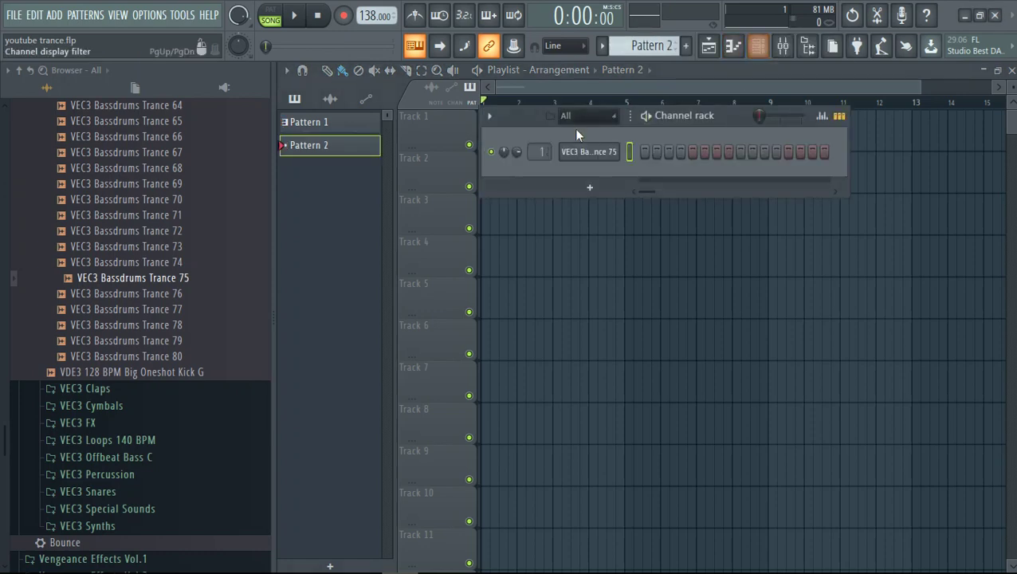
{"action": "left_click", "coordinate": [586, 188]}
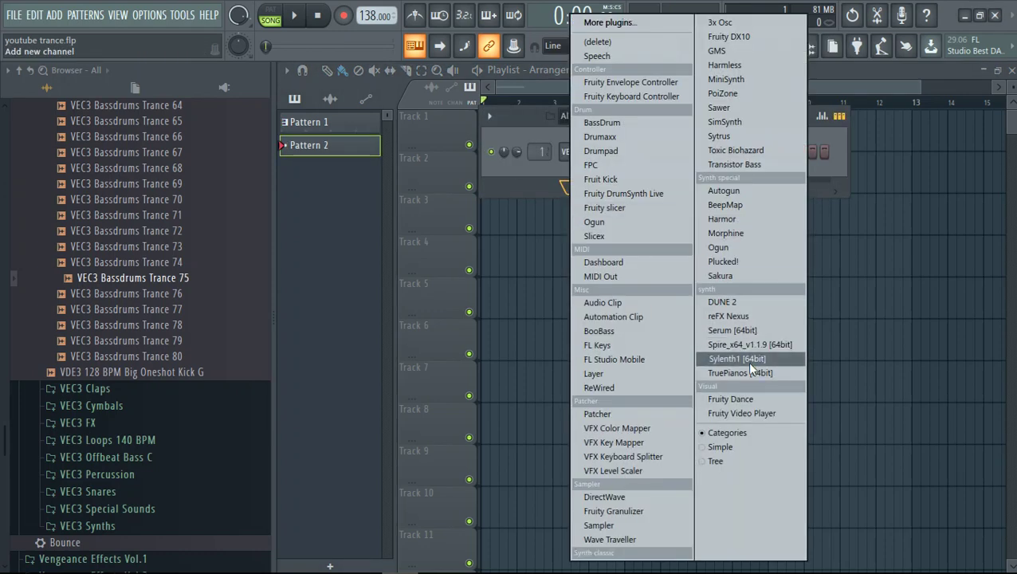
{"action": "left_click", "coordinate": [752, 349]}
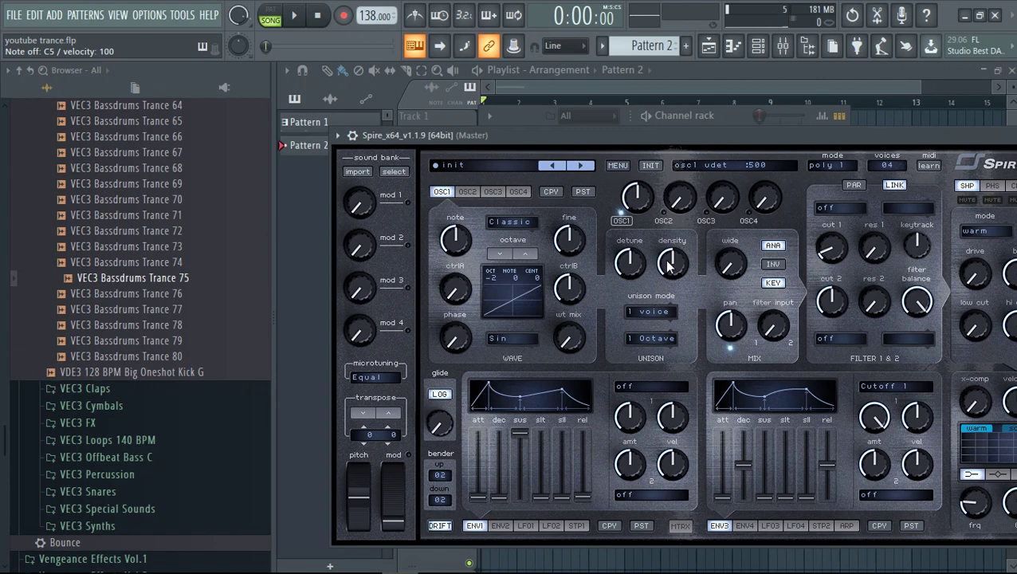
- Set Spire's filter 1 to perfecto LP4 with cut 1 at 410 and reduce envelope 3's decay and Cutoff 1 amount
{"action": "left_click_drag", "start_coordinate": [712, 139], "coordinate": [571, 111]}
{"action": "left_click", "coordinate": [700, 181]}
{"action": "left_click", "coordinate": [717, 216]}
{"action": "key", "text": "z"}
{"action": "left_click_drag", "start_coordinate": [726, 373], "coordinate": [727, 420]}
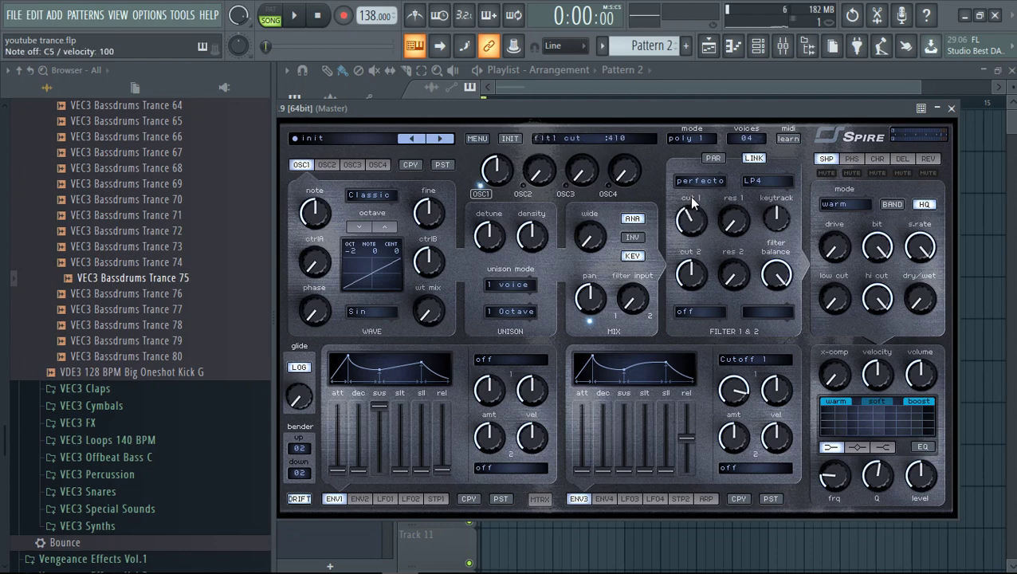
{"action": "left_click_drag", "start_coordinate": [475, 109], "coordinate": [517, 112]}
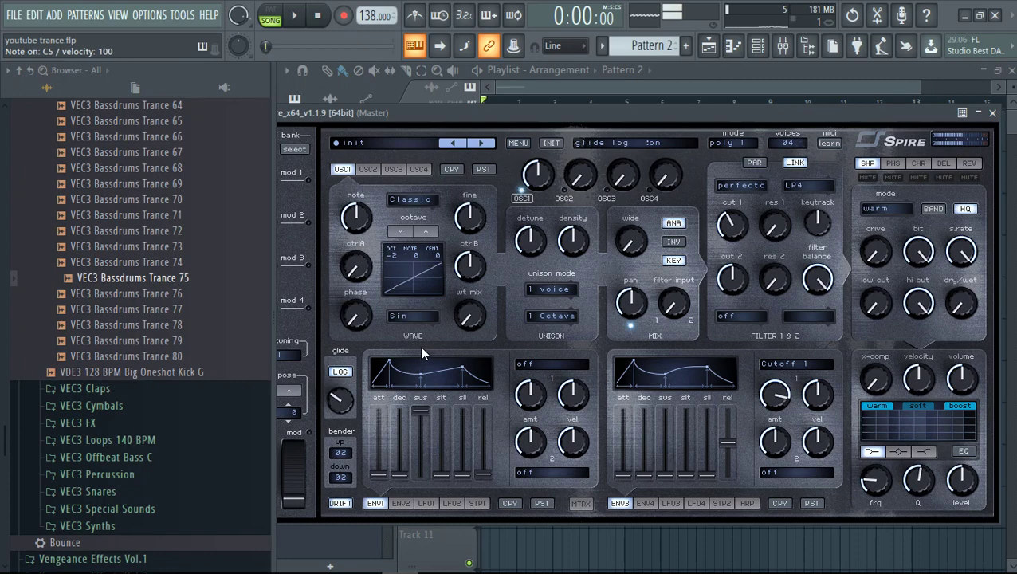
- Place Pattern 2 at bar 1 of Track 2 and draw an F4 note at its start in the piano roll
{"action": "left_click", "coordinate": [709, 45]}
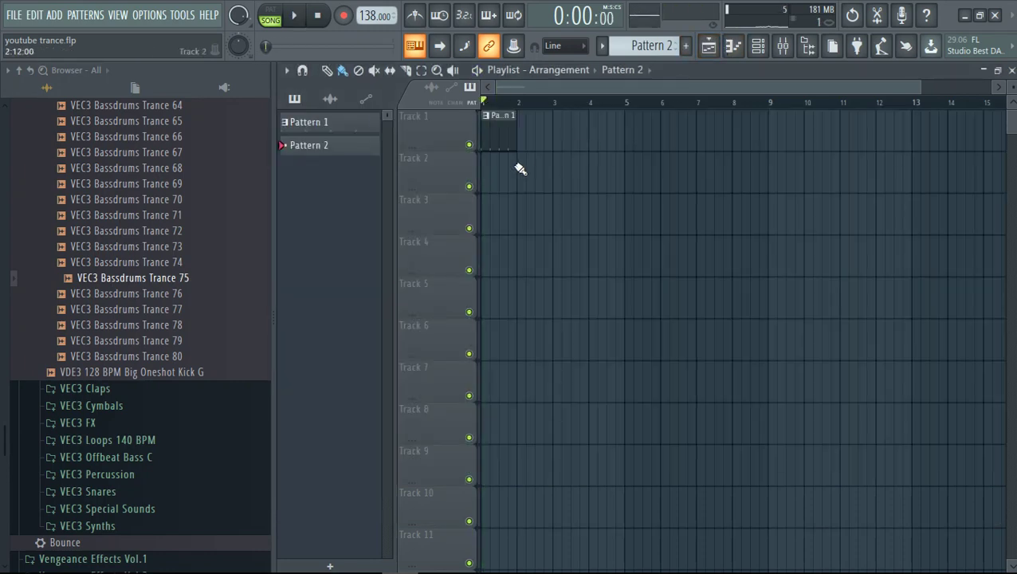
{"action": "left_click", "coordinate": [482, 183]}
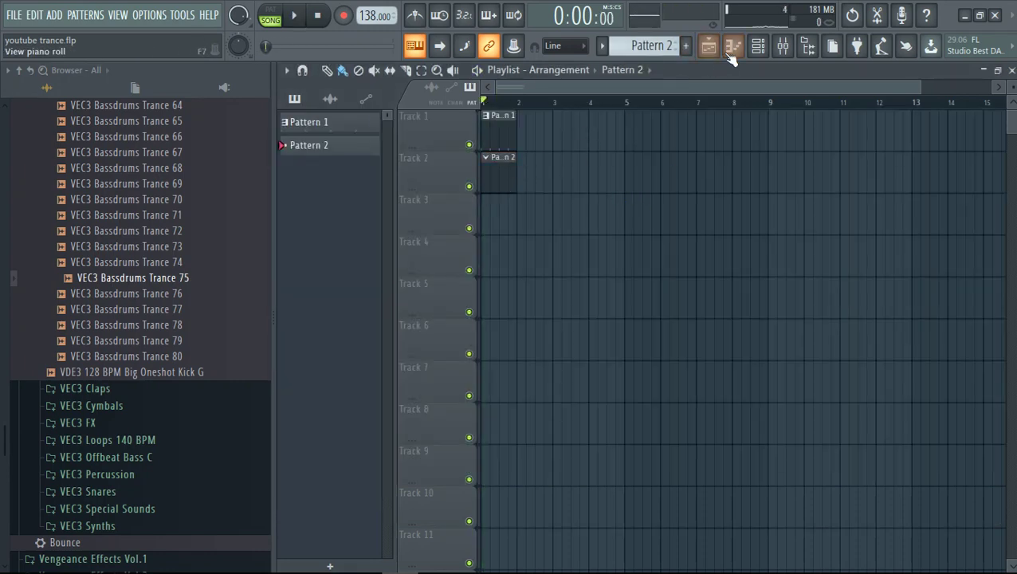
{"action": "left_click", "coordinate": [733, 45]}
{"action": "left_click", "coordinate": [373, 327]}
{"action": "left_click_drag", "start_coordinate": [374, 330], "coordinate": [401, 325]}
{"action": "right_click", "coordinate": [392, 328]}
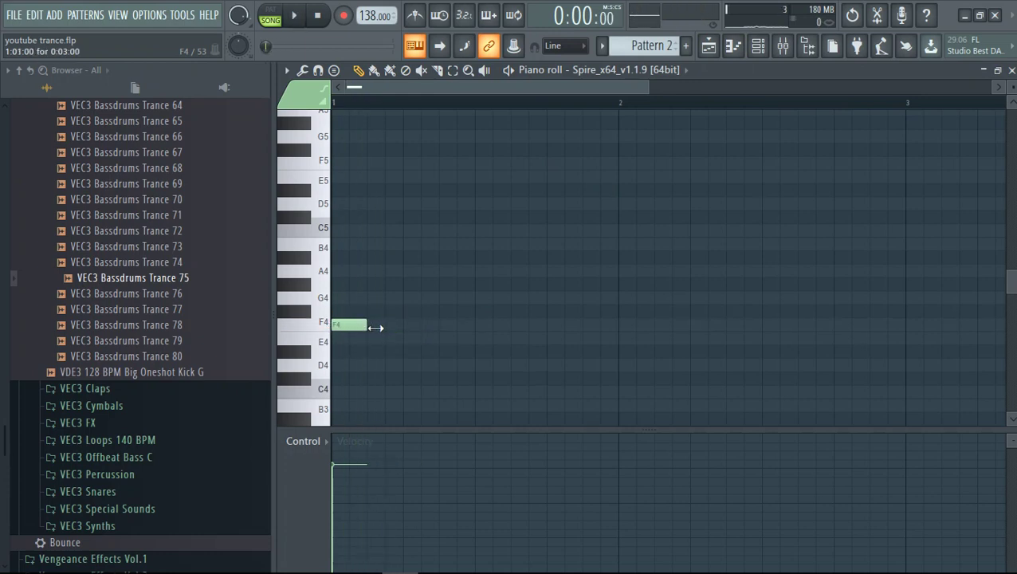
- Add a two-step F5 note at step 3, trim the F4 note to three steps and play the pattern
{"action": "left_click", "coordinate": [370, 176]}
{"action": "left_click_drag", "start_coordinate": [371, 176], "coordinate": [411, 171]}
{"action": "key", "text": "space"}
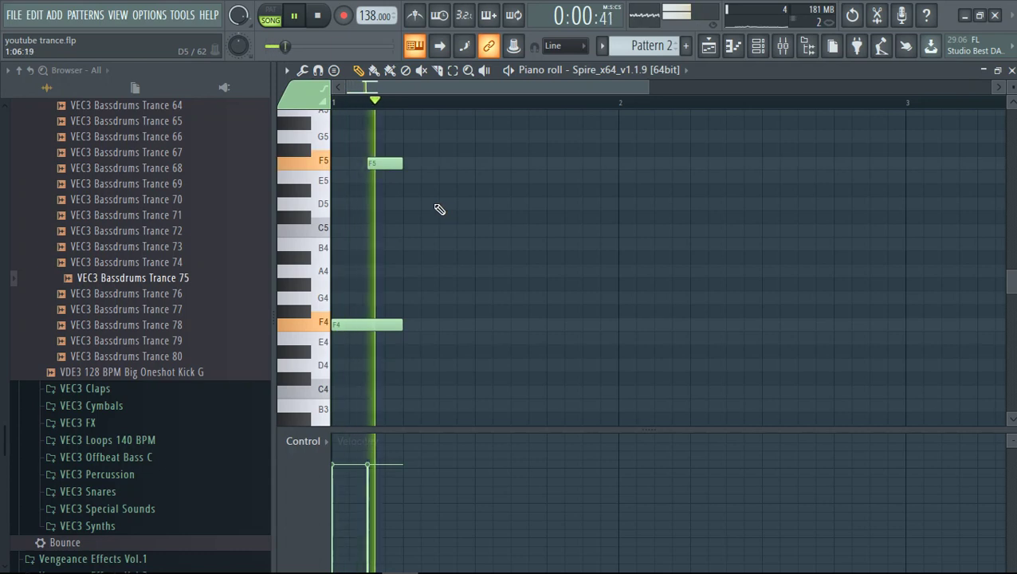
{"action": "key", "text": "space"}
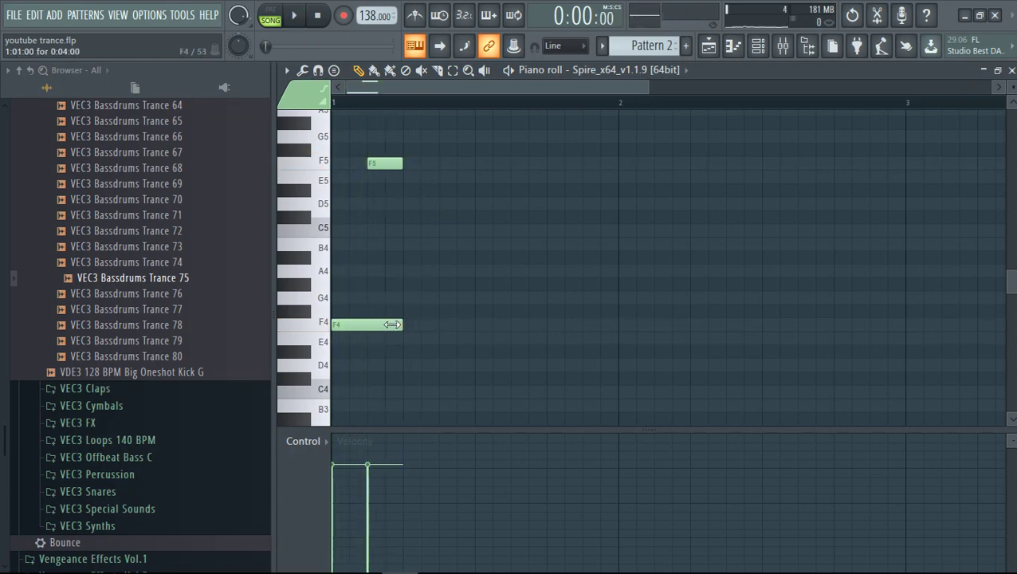
{"action": "key", "text": "space"}
{"action": "key", "text": "space"}
{"action": "key", "text": "space"}
- Switch Spire's voice mode to mono 4 and play the pattern to hear the glide between notes
{"action": "left_click", "coordinate": [759, 45]}
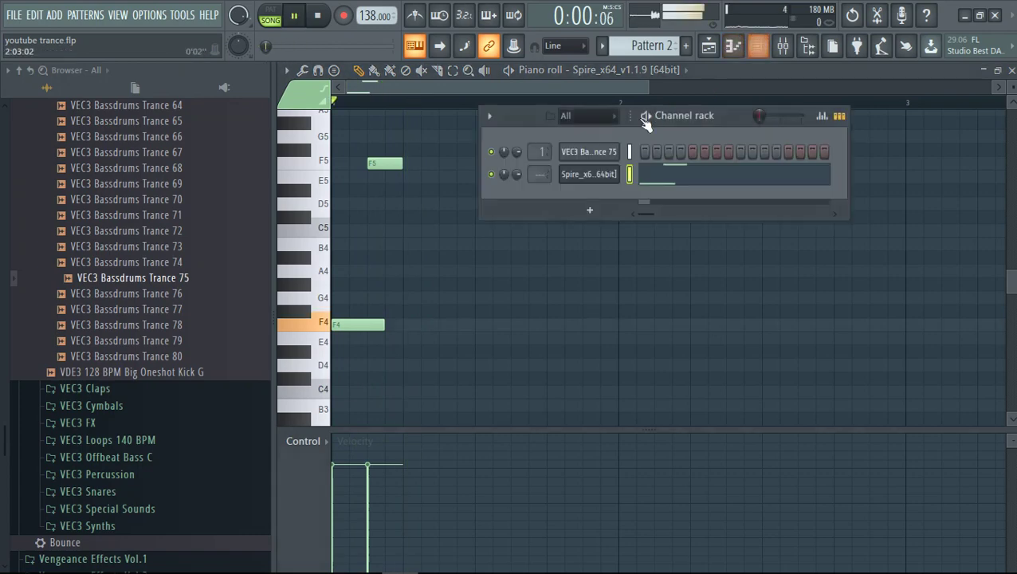
{"action": "left_click", "coordinate": [602, 180]}
{"action": "left_click", "coordinate": [788, 143]}
{"action": "left_click", "coordinate": [736, 142]}
{"action": "left_click", "coordinate": [739, 207]}
{"action": "key", "text": "space"}
{"action": "key", "text": "space"}
{"action": "key", "text": "space"}
{"action": "key", "text": "space"}
{"action": "left_click_drag", "start_coordinate": [506, 110], "coordinate": [520, 335]}
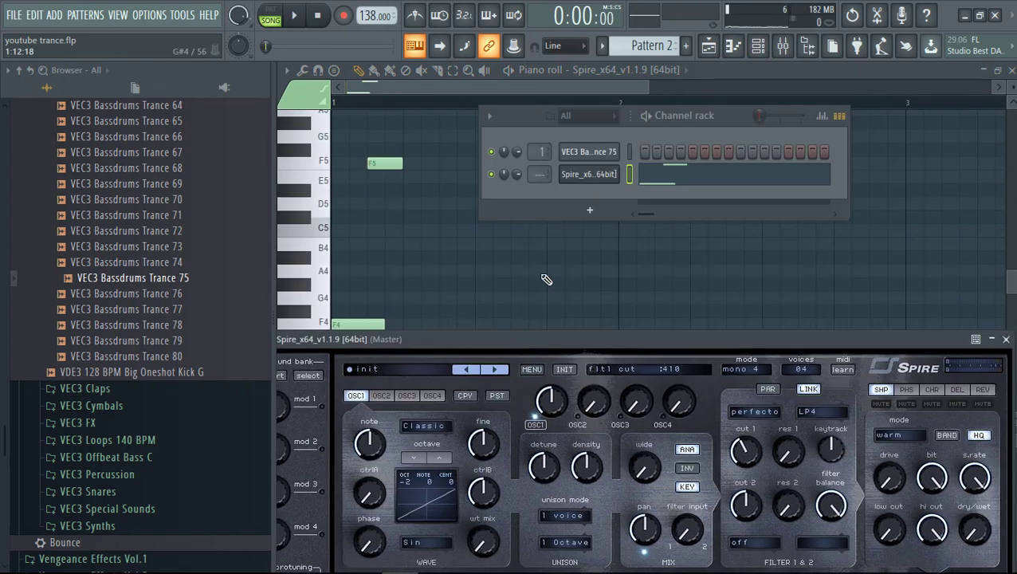
{"action": "right_click", "coordinate": [547, 284]}
- Lengthen the first F4 note to four steps and listen to it against the F5 note
{"action": "key", "text": "space"}
{"action": "left_click_drag", "start_coordinate": [385, 325], "coordinate": [403, 324]}
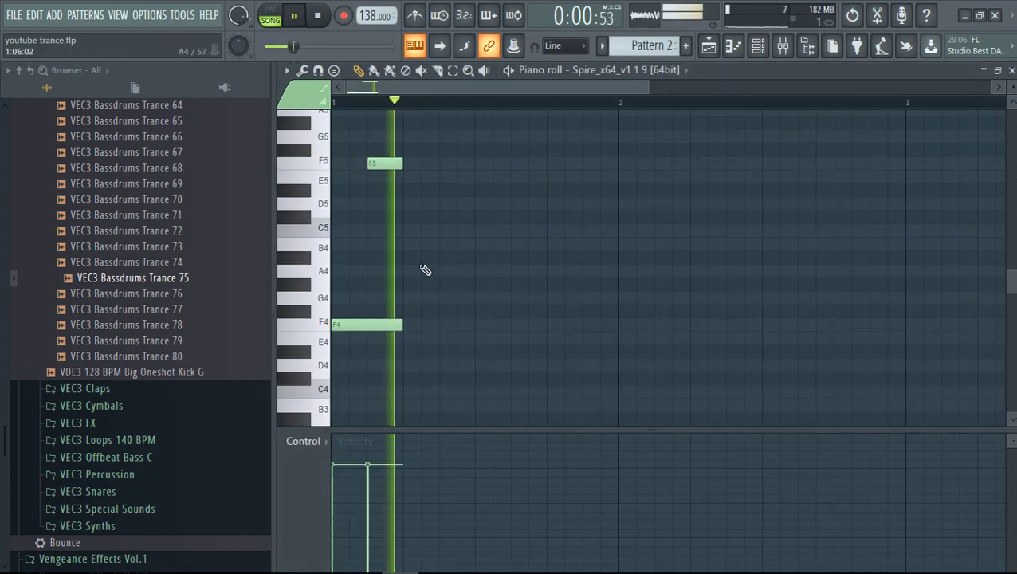
{"action": "key", "text": "space"}
{"action": "key", "text": "space"}
{"action": "key", "text": "space"}
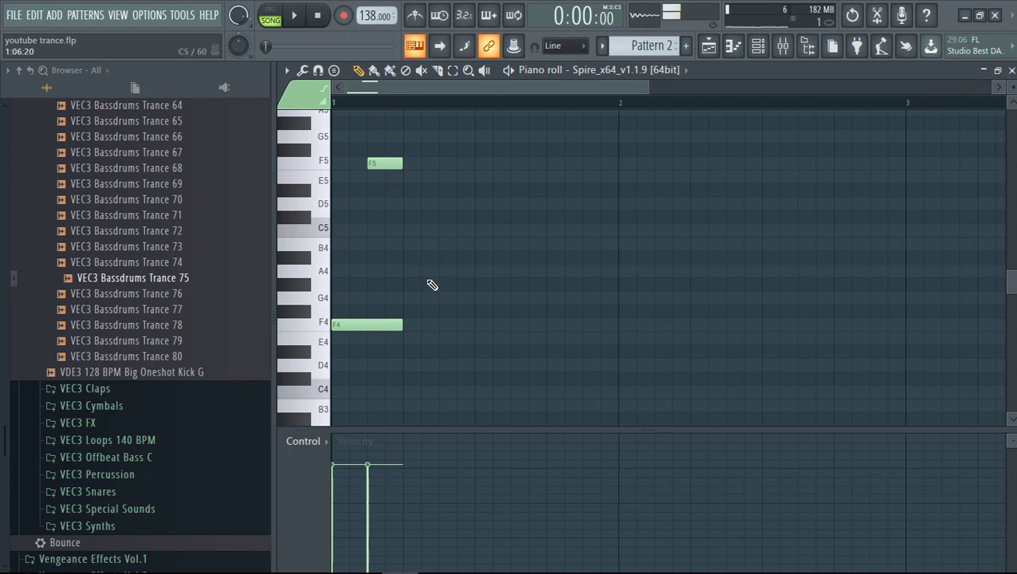
{"action": "key", "text": "space"}
{"action": "key", "text": "space"}
- Add a two-step F4 note at step 7 and play the pattern
{"action": "left_click", "coordinate": [427, 324]}
{"action": "left_click_drag", "start_coordinate": [444, 319], "coordinate": [461, 319]}
{"action": "key", "text": "space"}
{"action": "key", "text": "space"}
{"action": "key", "text": "space"}
{"action": "left_click_drag", "start_coordinate": [510, 329], "coordinate": [476, 330]}
{"action": "key", "text": "space"}
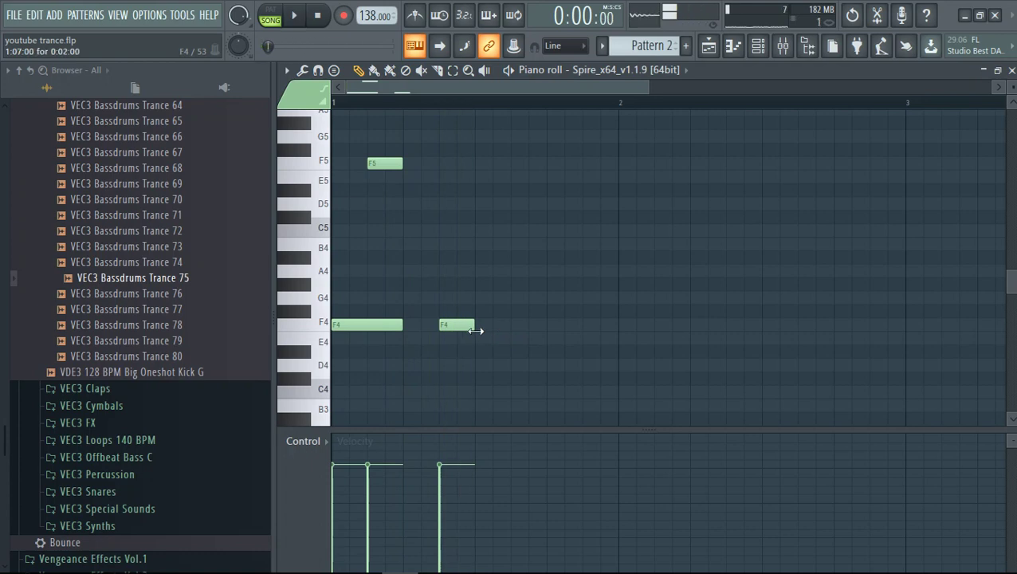
- Add two-step F4 notes at steps 11 and 14, try a D#4 note after them and delete it
{"action": "left_click", "coordinate": [519, 325]}
{"action": "key", "text": "space"}
{"action": "key", "text": "space"}
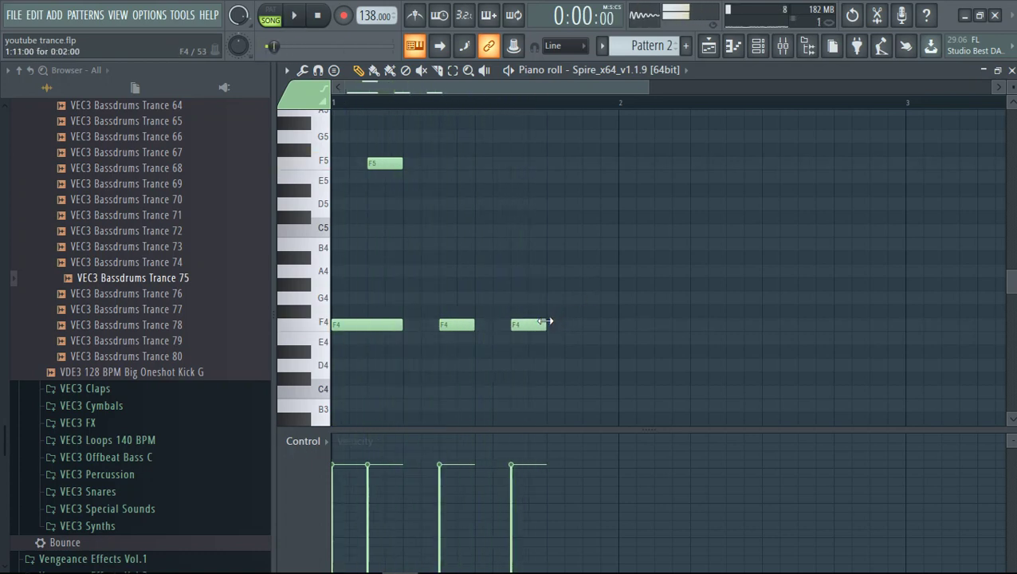
{"action": "left_click", "coordinate": [573, 326]}
{"action": "left_click", "coordinate": [606, 352]}
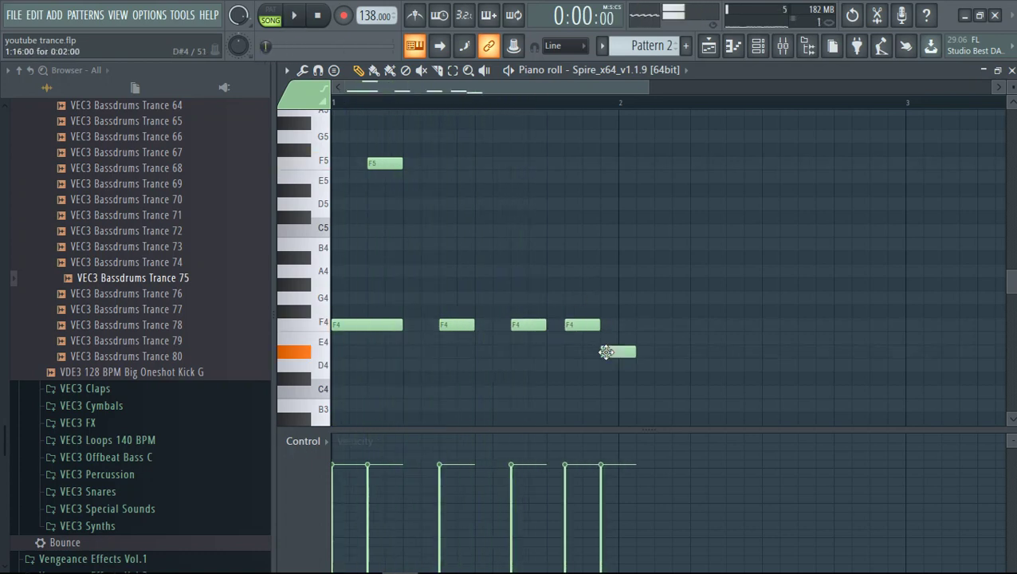
{"action": "right_click", "coordinate": [606, 352]}
{"action": "key", "text": "space"}
{"action": "key", "text": "space"}
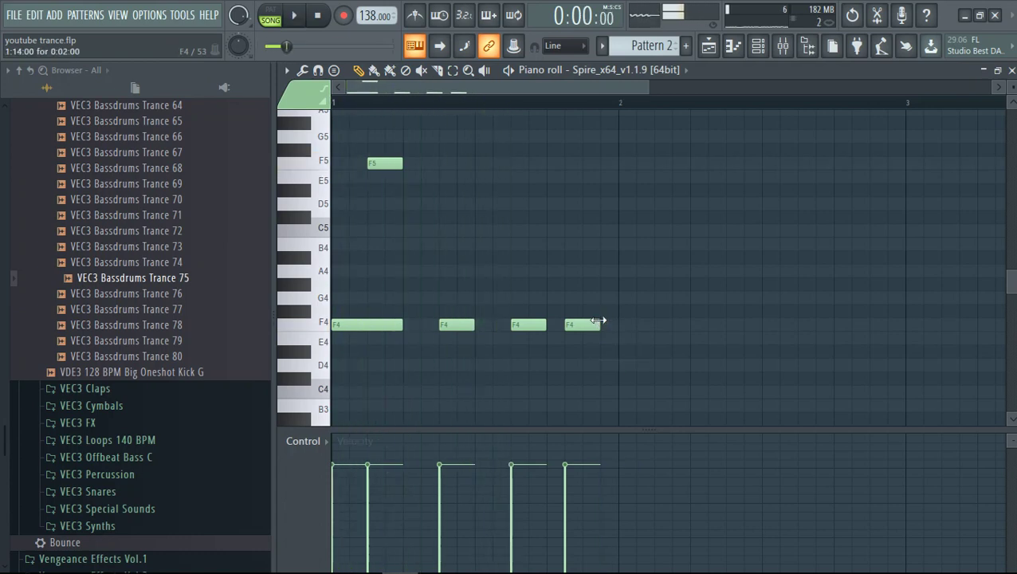
- Add a two-step F5 note ending at bar 2, with the last F4 note extended to three steps
{"action": "left_click", "coordinate": [594, 165]}
{"action": "key", "text": "space"}
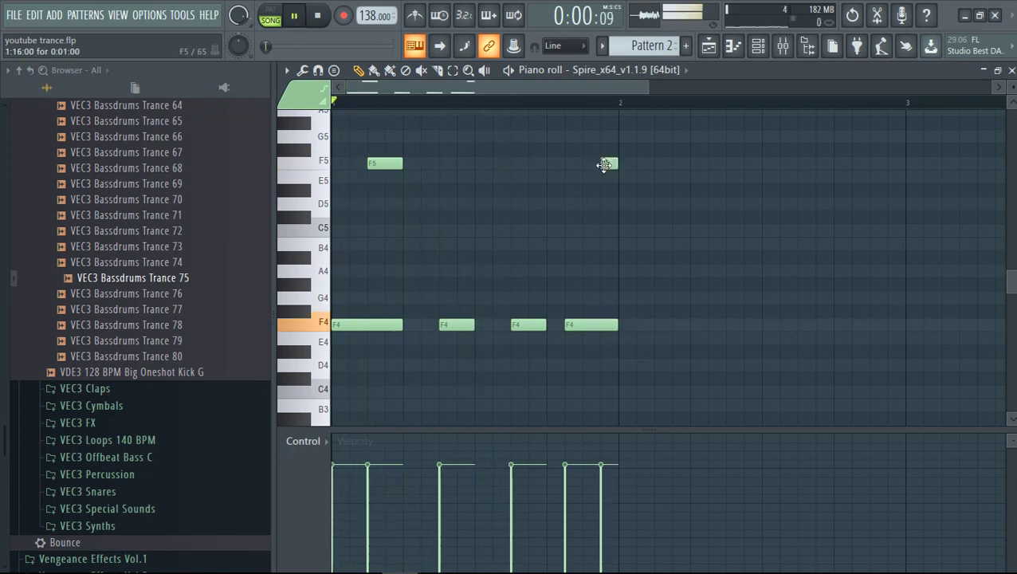
{"action": "left_click_drag", "start_coordinate": [596, 164], "coordinate": [618, 164]}
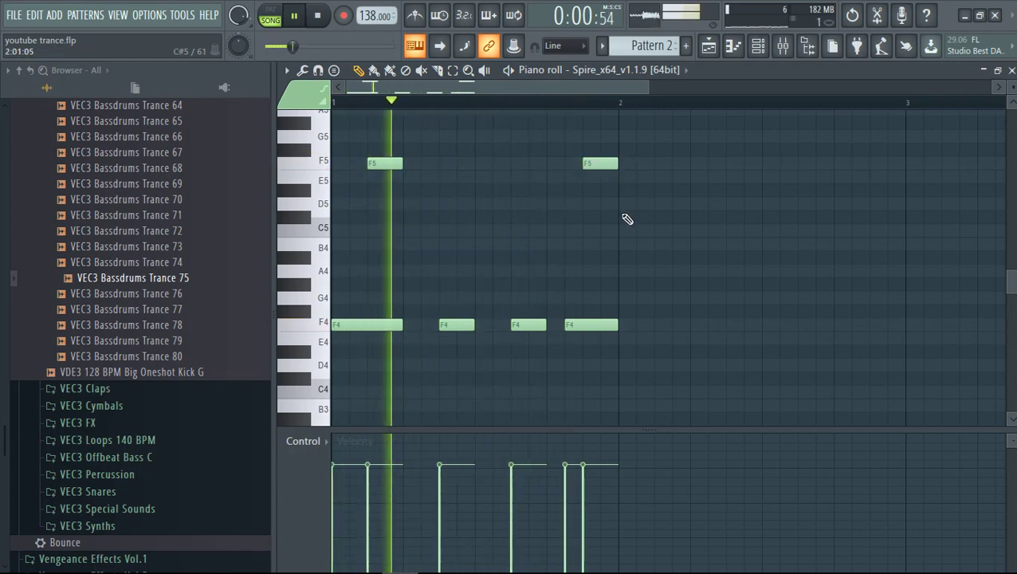
- Route the Spire channel to mixer insert 2
{"action": "left_click", "coordinate": [783, 45]}
{"action": "left_click", "coordinate": [764, 51]}
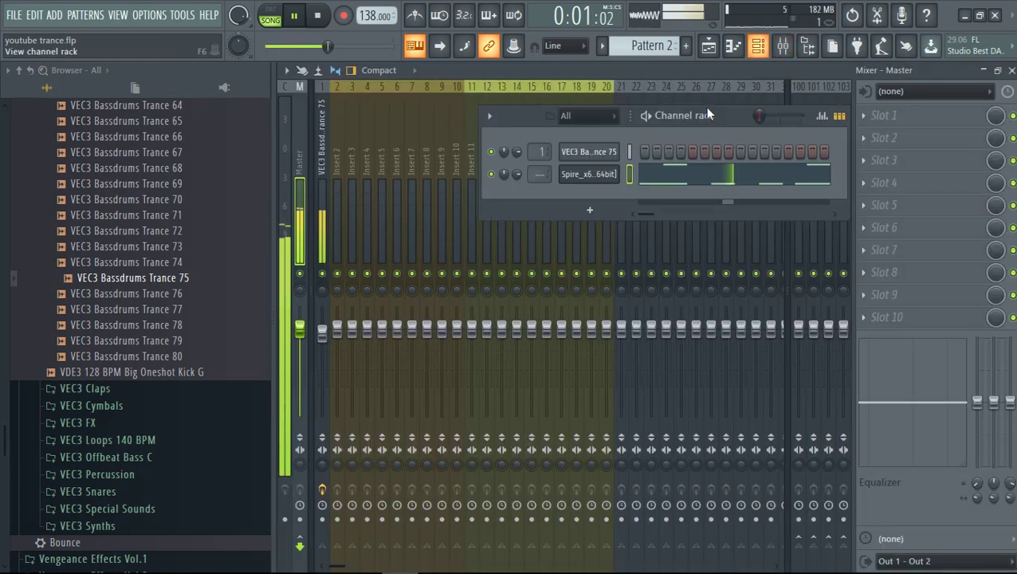
{"action": "left_click", "coordinate": [594, 174]}
{"action": "key", "text": "ctrl+l"}
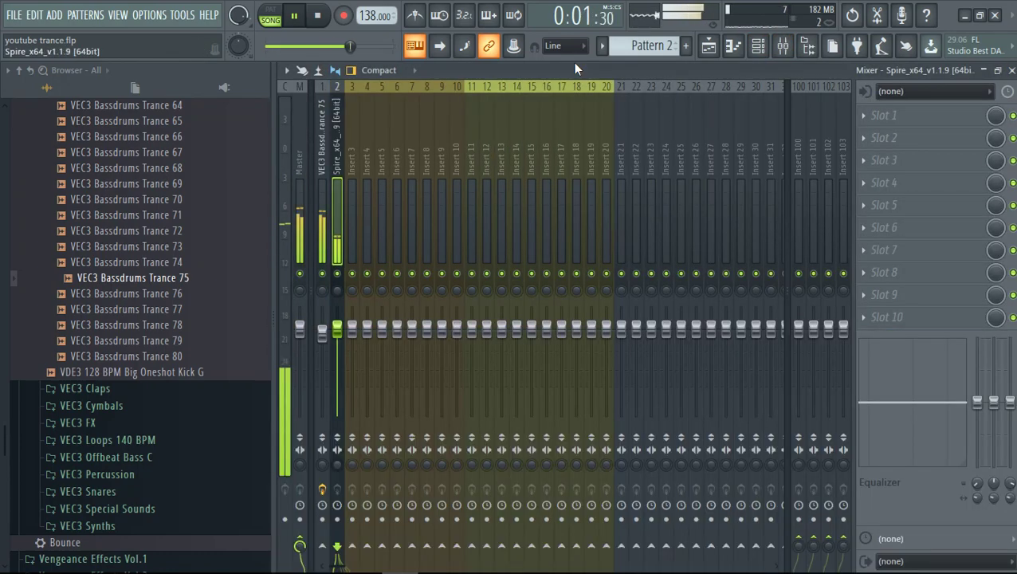
{"action": "key", "text": "space"}
- Load Fruity parametric EQ 2 on the Spire mixer track and boost bands 2 and 3, with band 3 at about 217 Hz
{"action": "left_click", "coordinate": [893, 111]}
{"action": "left_click", "coordinate": [692, 121]}
{"action": "mouse_move", "coordinate": [757, 298]}
{"action": "left_mouse_down"}
{"action": "mouse_move", "coordinate": [756, 312]}
{"action": "mouse_move", "coordinate": [757, 299]}
{"action": "left_mouse_up"}
{"action": "left_click_drag", "start_coordinate": [504, 377], "coordinate": [523, 358]}
{"action": "key", "text": "space"}
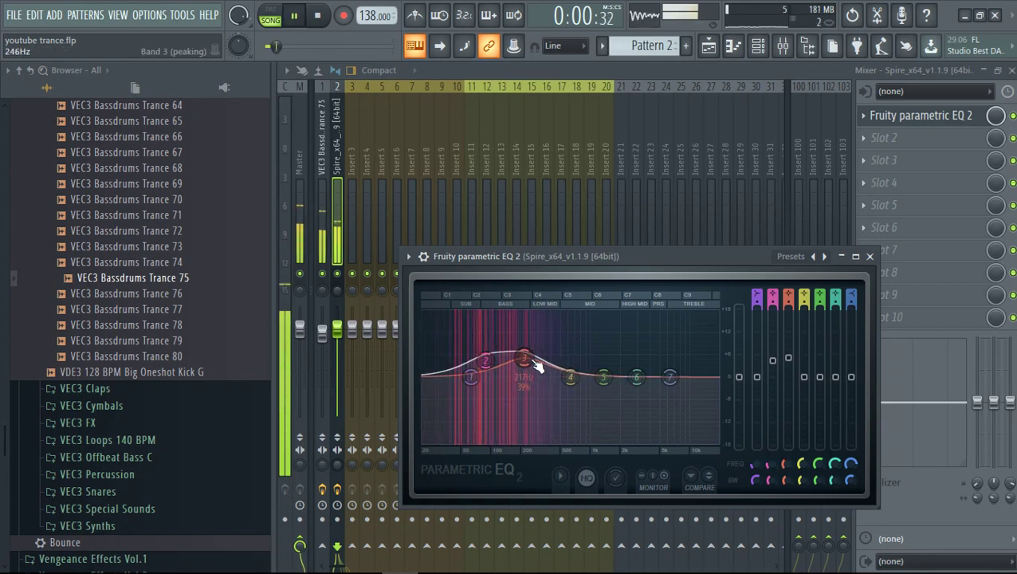
- Raise Spire's filter 1 cut 1 to 550 and listen to the bass together with its EQ
{"action": "left_click", "coordinate": [758, 45]}
{"action": "left_click", "coordinate": [589, 174]}
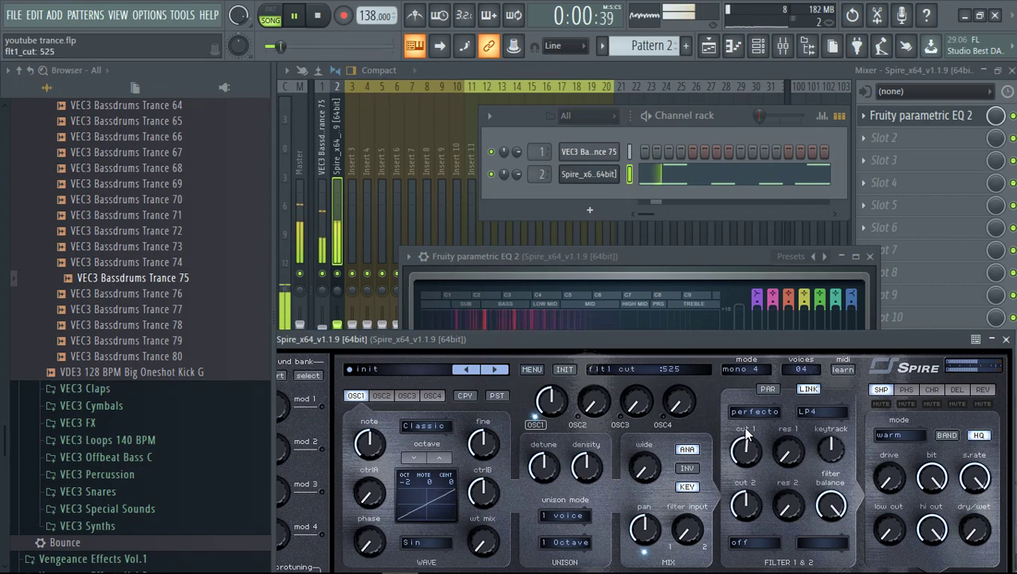
{"action": "left_click_drag", "start_coordinate": [661, 338], "coordinate": [646, 182]}
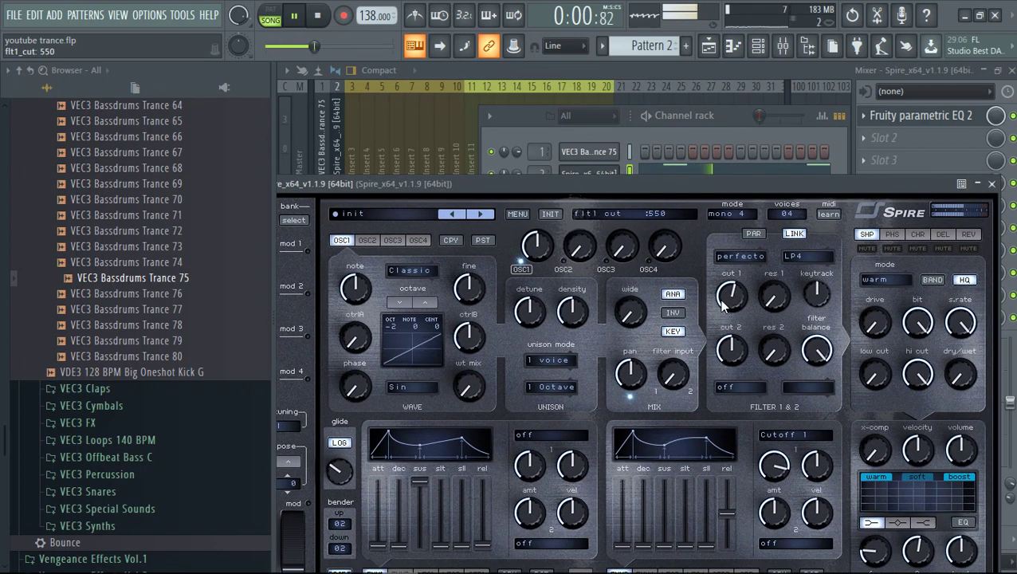
{"action": "key", "text": "space"}
{"action": "left_click_drag", "start_coordinate": [513, 191], "coordinate": [498, 304]}
{"action": "key", "text": "space"}
{"action": "left_click", "coordinate": [446, 256]}
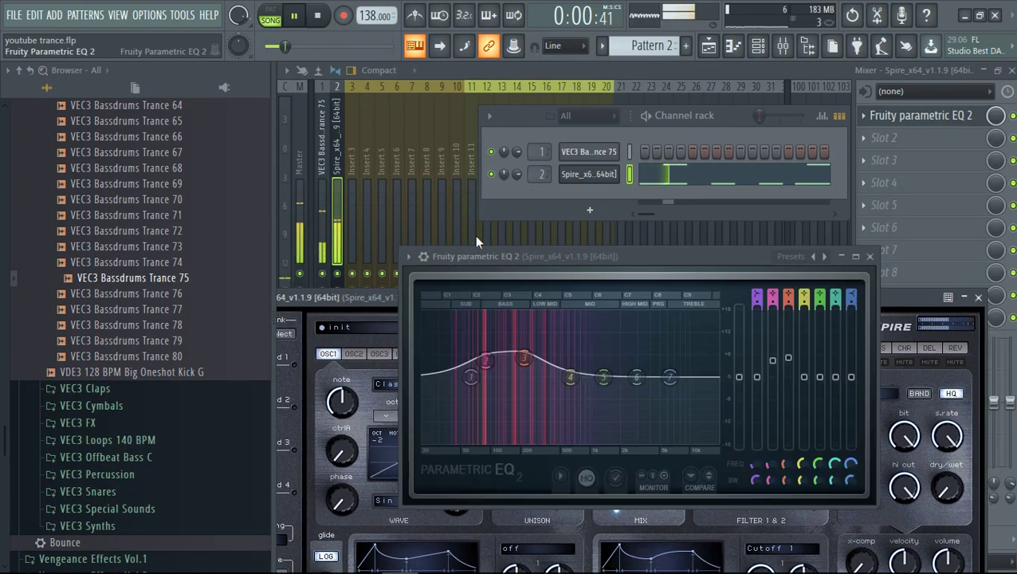
{"action": "left_click_drag", "start_coordinate": [477, 256], "coordinate": [477, 201]}
{"action": "mouse_move", "coordinate": [488, 302]}
{"action": "left_mouse_down"}
{"action": "mouse_move", "coordinate": [475, 288]}
{"action": "mouse_move", "coordinate": [524, 299]}
{"action": "mouse_move", "coordinate": [506, 300]}
{"action": "left_mouse_up"}
{"action": "key", "text": "space"}
{"action": "key", "text": "space"}
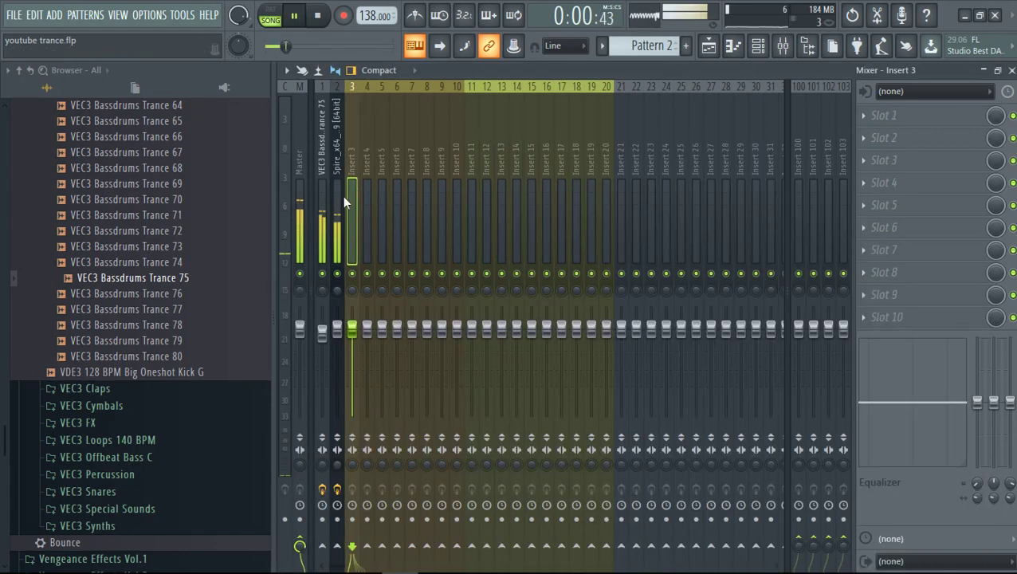
- Solo the Spire mixer track to check the bass, and bring all tracks back
{"action": "left_click", "coordinate": [341, 195]}
{"action": "key", "text": "space"}
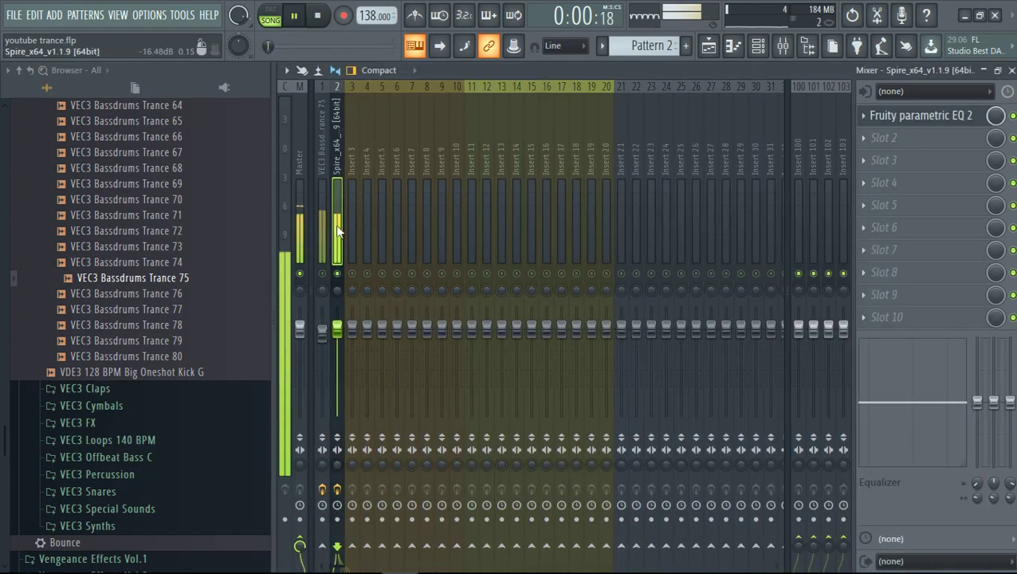
{"action": "right_click", "coordinate": [342, 277]}
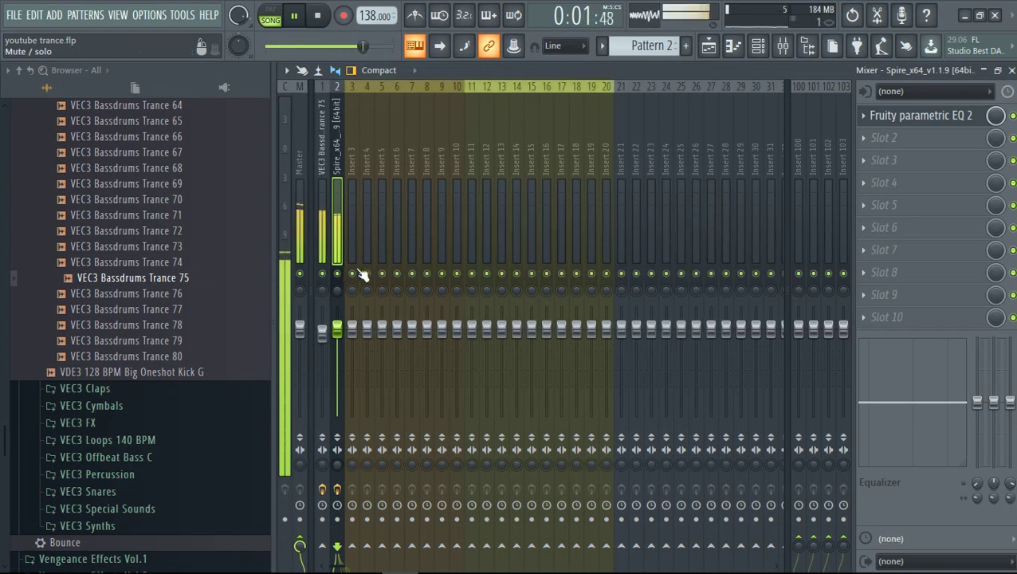
{"action": "key", "text": "space"}
- Load LFOTool in slot 2 of the Spire mixer track and lower the track's volume fader
{"action": "left_click", "coordinate": [886, 140]}
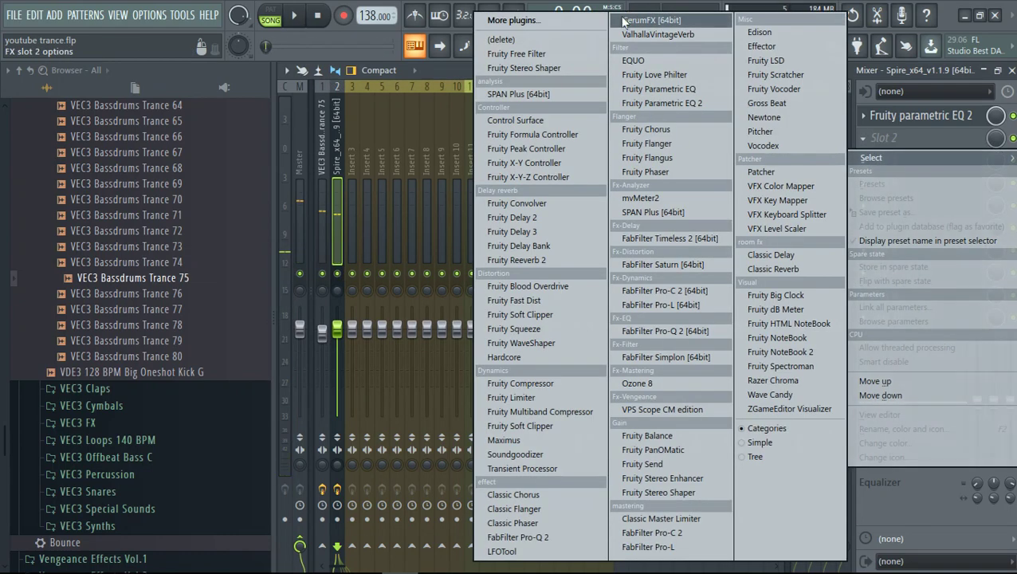
{"action": "left_click", "coordinate": [503, 551]}
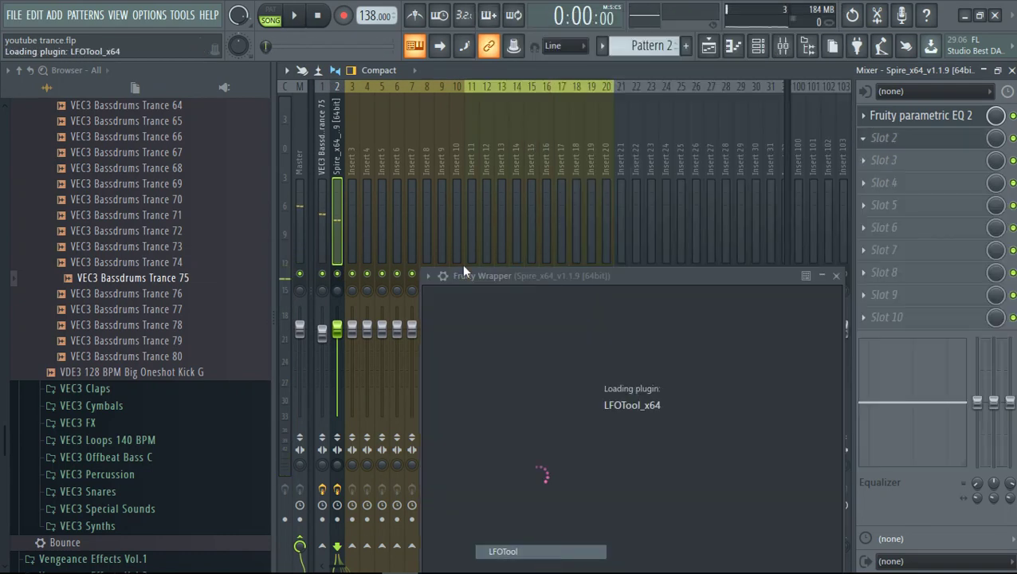
{"action": "left_click", "coordinate": [339, 158]}
{"action": "key", "text": "space"}
{"action": "left_click_drag", "start_coordinate": [337, 312], "coordinate": [348, 364]}
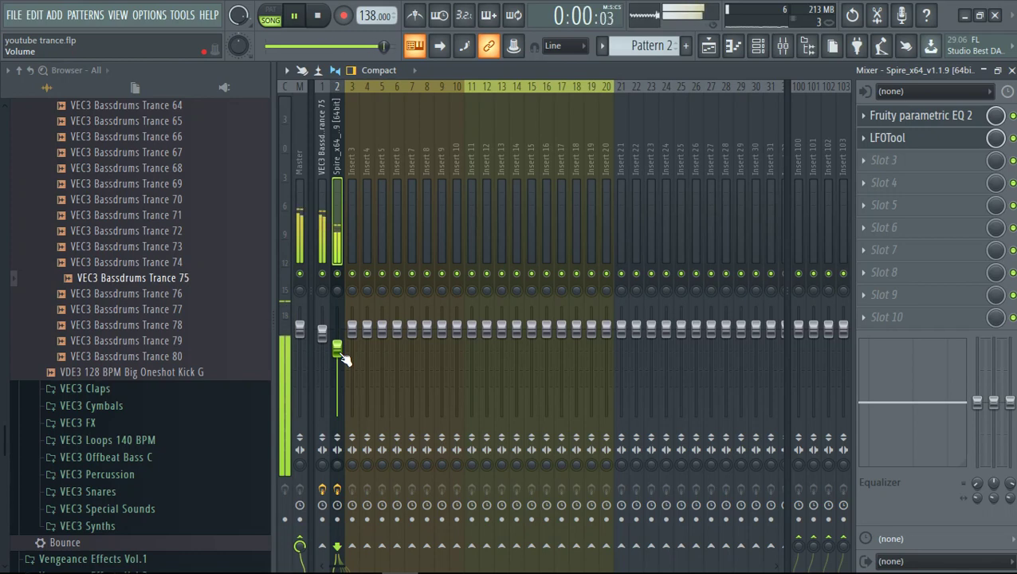
- Add a second Spire_x64_v1.1.9 synth channel to the project from the channel rack
{"action": "left_click", "coordinate": [323, 192]}
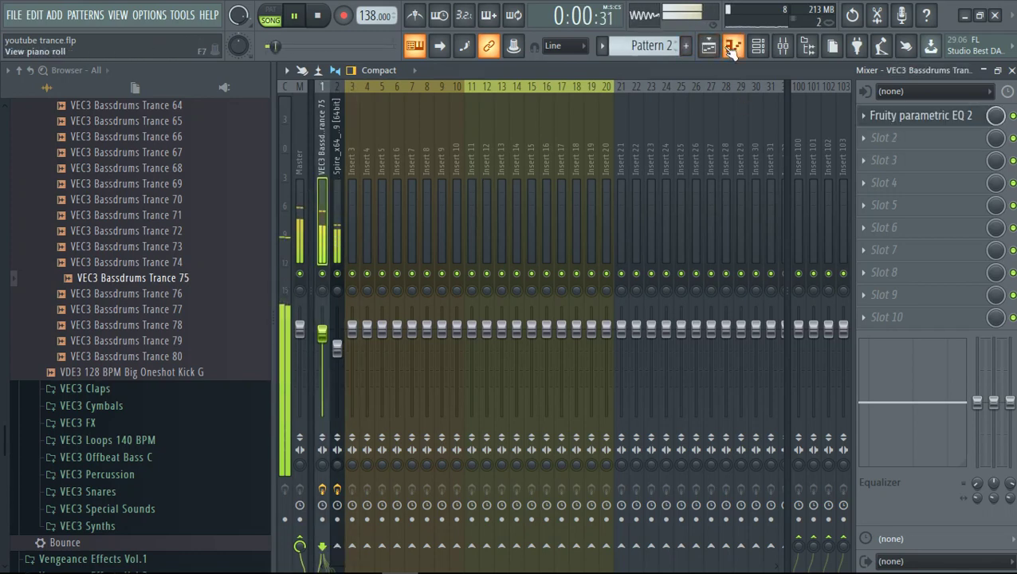
{"action": "left_click", "coordinate": [709, 46]}
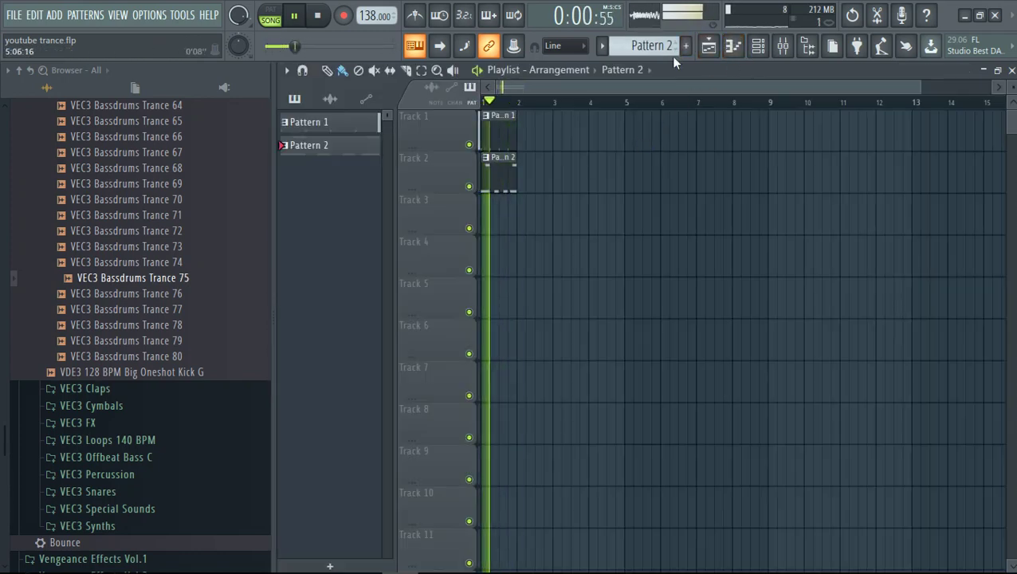
{"action": "left_click", "coordinate": [733, 46]}
{"action": "left_click", "coordinate": [758, 45]}
{"action": "left_click", "coordinate": [594, 211]}
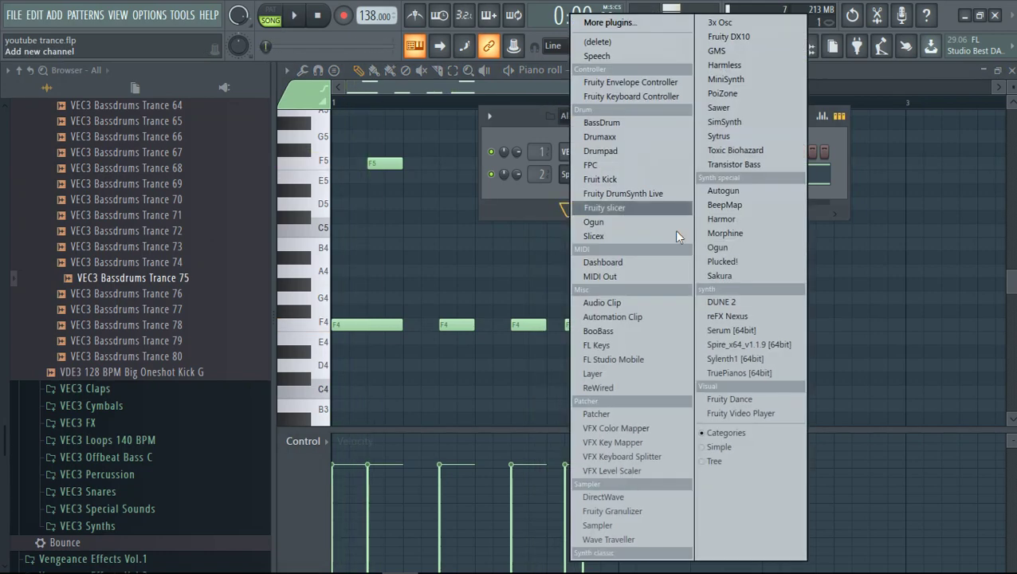
{"action": "left_click", "coordinate": [727, 346]}
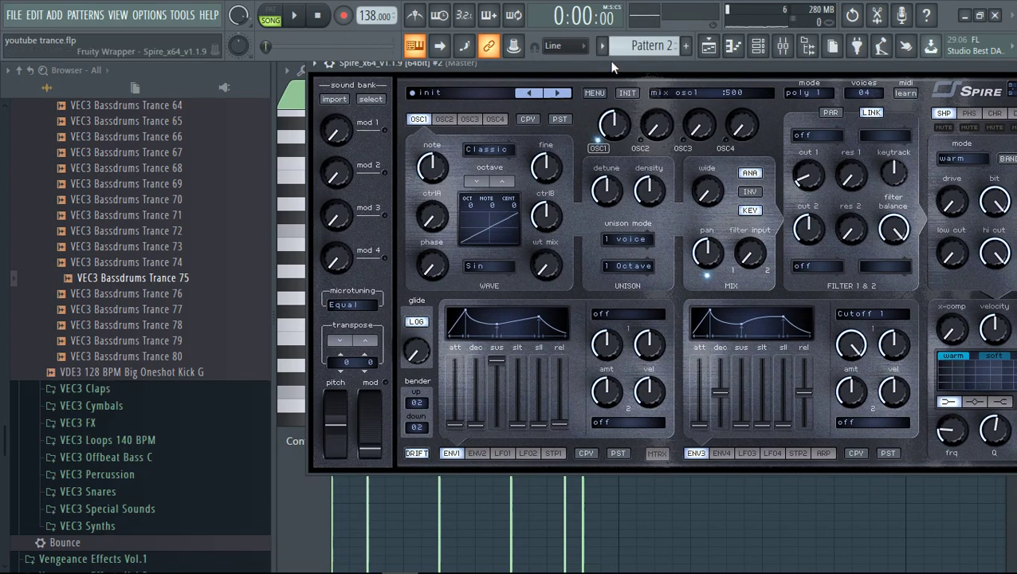
- Set the new Spire's oscillator 1 to octave -2 with 9 unison voices and raise wide to 1000
{"action": "left_click_drag", "start_coordinate": [605, 67], "coordinate": [593, 129]}
{"action": "left_click_drag", "start_coordinate": [622, 302], "coordinate": [647, 164]}
{"action": "left_click_drag", "start_coordinate": [695, 252], "coordinate": [709, 47]}
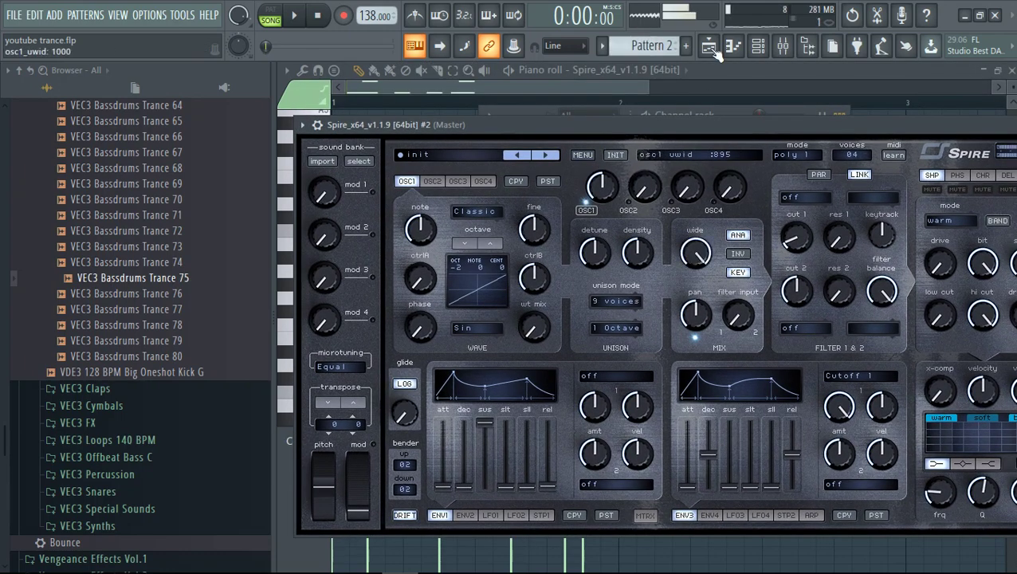
- Set filter 1 to perfecto LP4 with cut 1 at 865, and lower envelope 3's decay to the minimum
{"action": "left_click", "coordinate": [804, 198]}
{"action": "left_click", "coordinate": [829, 234]}
{"action": "left_click_drag", "start_coordinate": [797, 245], "coordinate": [806, 378]}
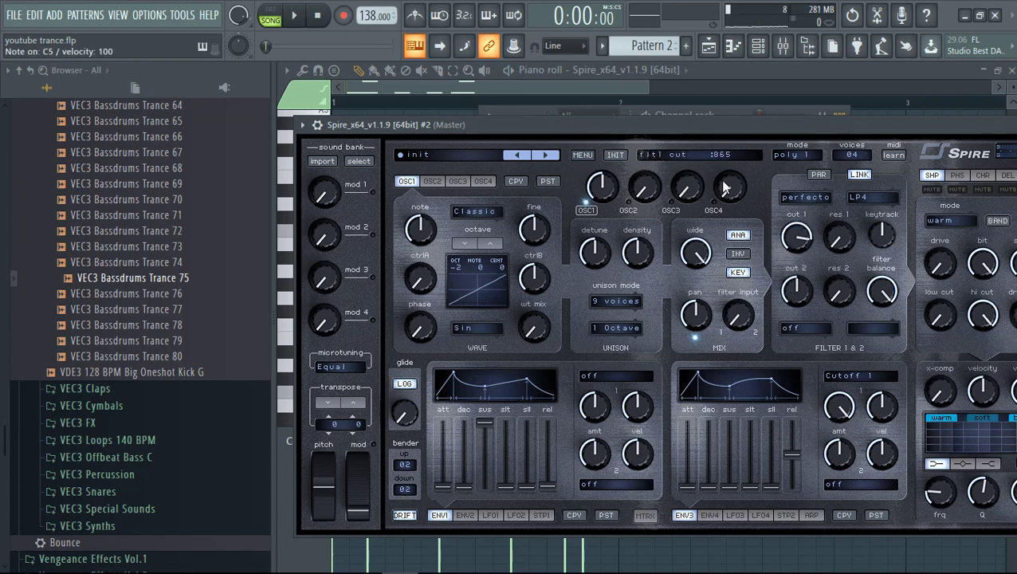
- Show the plugin's wrapper options, set glide to 235, and compare mono 4 with poly 1, leaving Spire in poly 1
{"action": "left_click", "coordinate": [304, 125]}
{"action": "left_click", "coordinate": [348, 153]}
{"action": "left_click", "coordinate": [314, 156]}
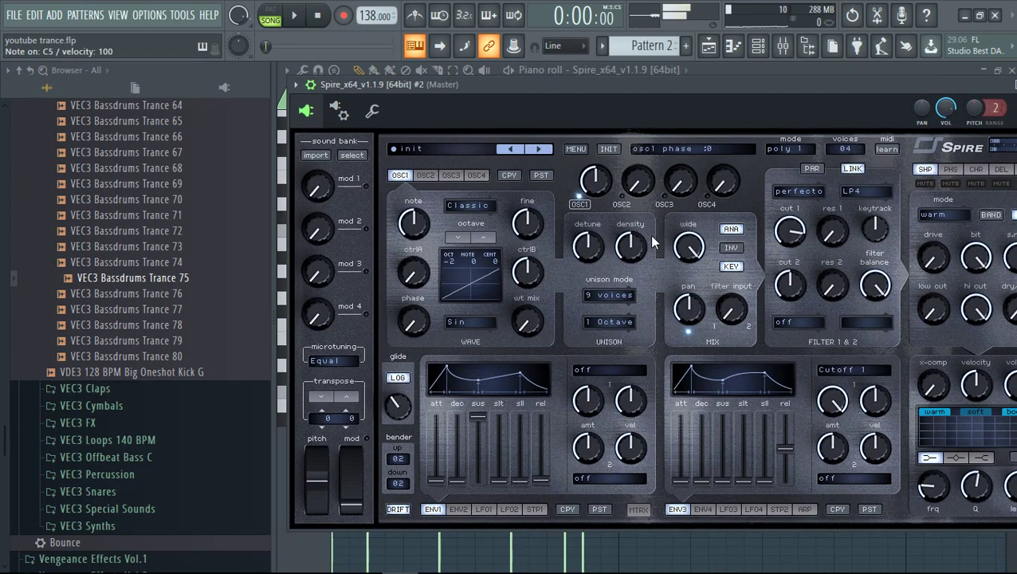
{"action": "left_click", "coordinate": [781, 149]}
{"action": "left_click", "coordinate": [781, 214]}
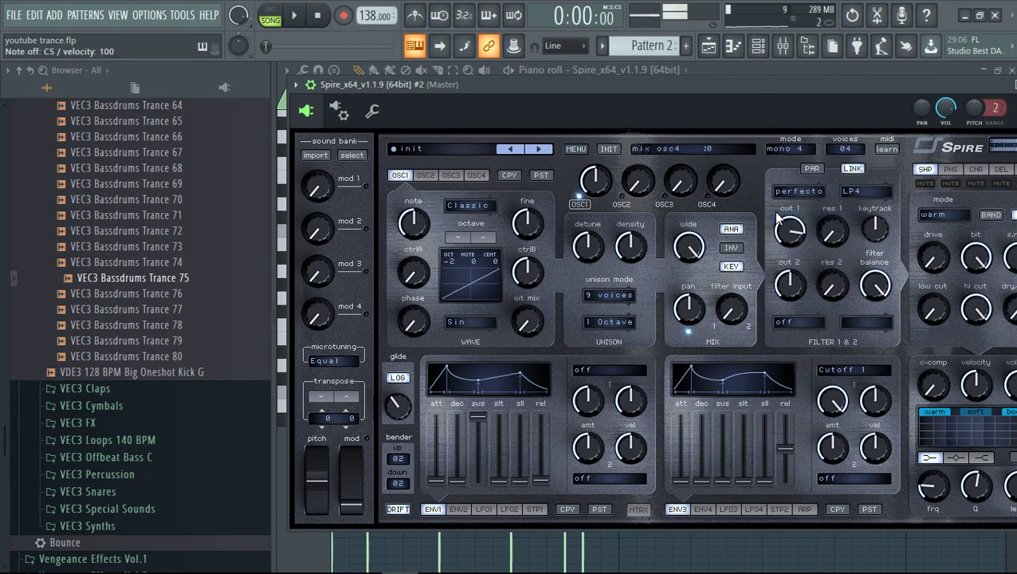
{"action": "left_click", "coordinate": [786, 149]}
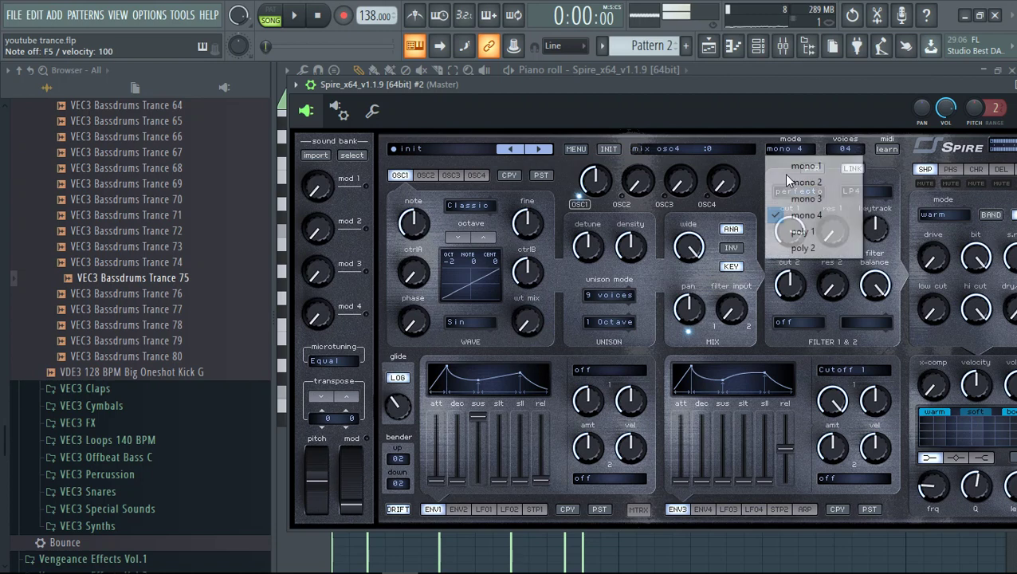
{"action": "left_click", "coordinate": [772, 231]}
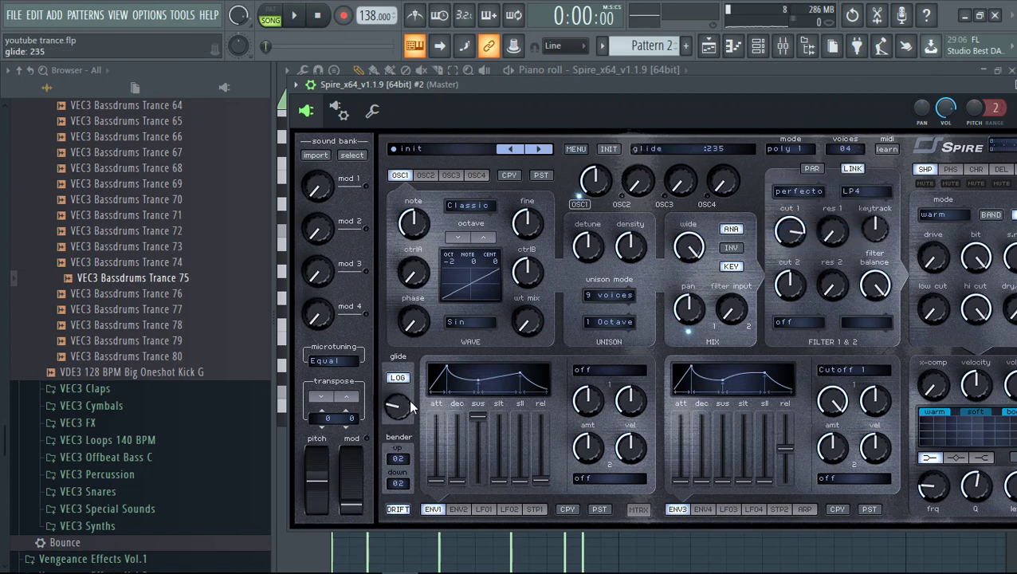
{"action": "left_click", "coordinate": [791, 147]}
{"action": "left_click", "coordinate": [779, 216]}
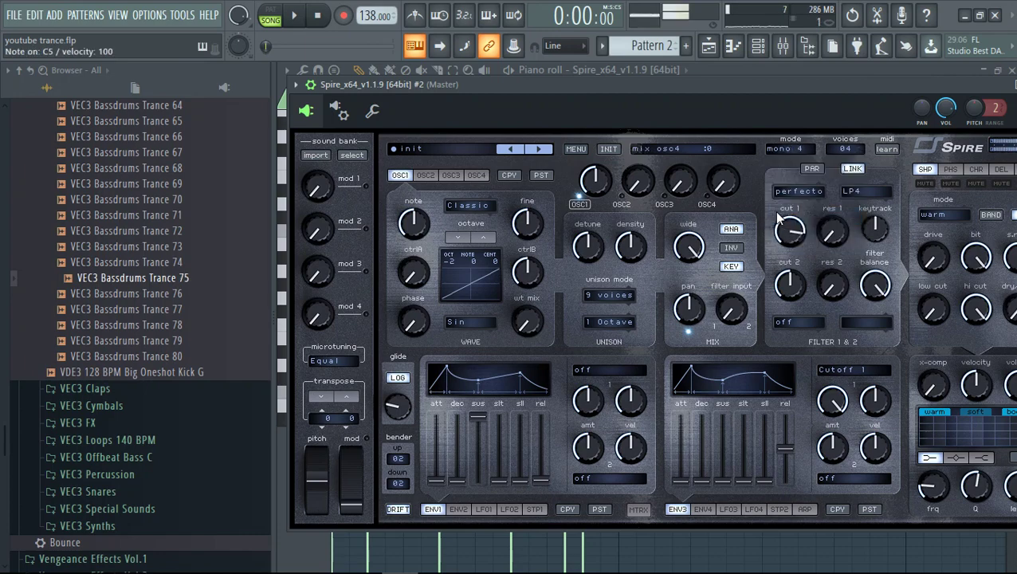
{"action": "left_click", "coordinate": [798, 153]}
{"action": "left_click", "coordinate": [797, 230]}
- Set the shaper drive to 370 with plate1 reverb, and lower Spire's volume to 315
{"action": "left_click_drag", "start_coordinate": [797, 110], "coordinate": [704, 117]}
{"action": "key", "text": "z"}
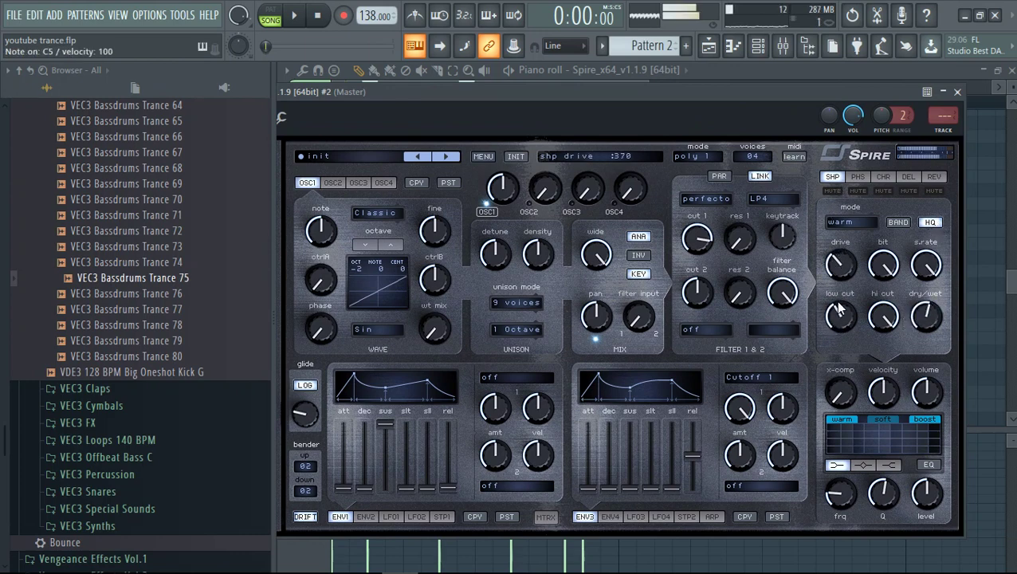
{"action": "left_click", "coordinate": [935, 177]}
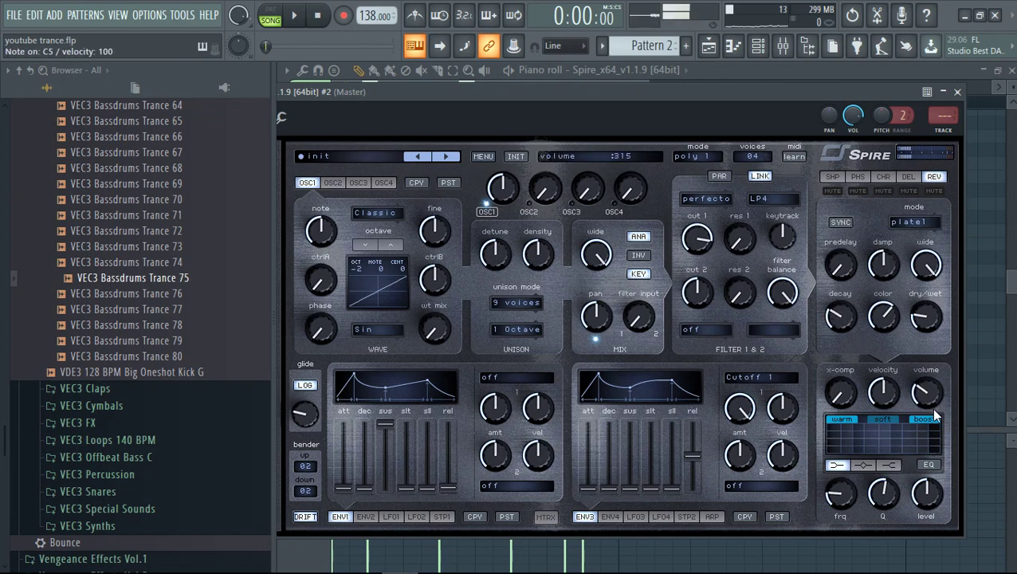
- Check the synth's level in the mixer, and enable Spire's EQ with the low band's level turned down
{"action": "left_click", "coordinate": [788, 47]}
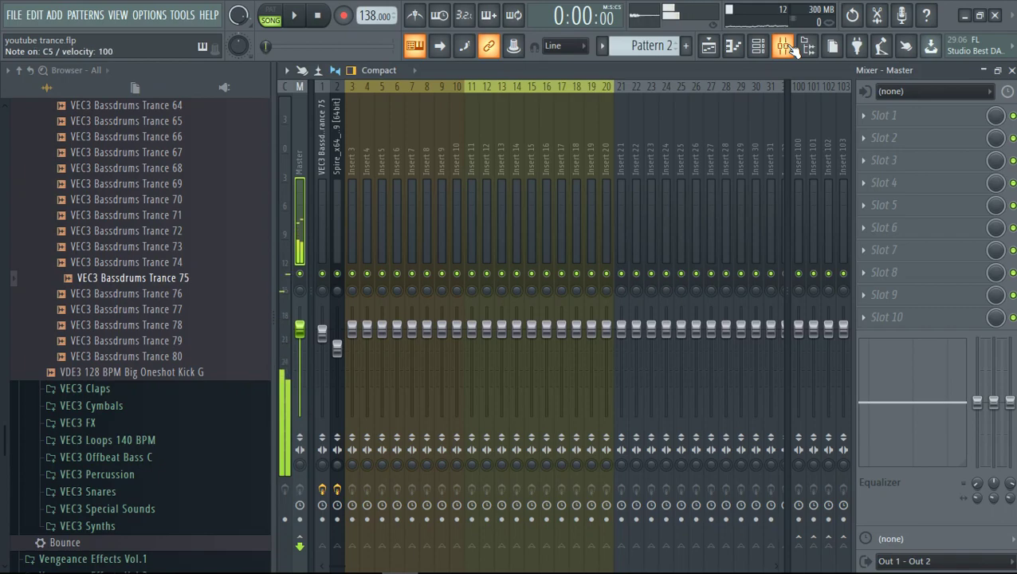
{"action": "left_click", "coordinate": [786, 47]}
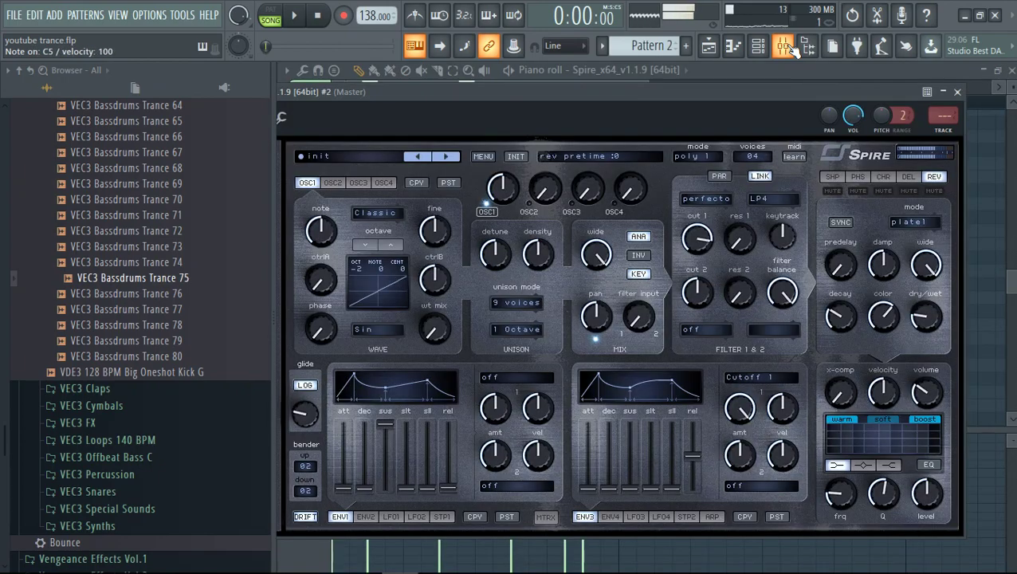
{"action": "left_click", "coordinate": [792, 47]}
{"action": "left_click", "coordinate": [793, 49]}
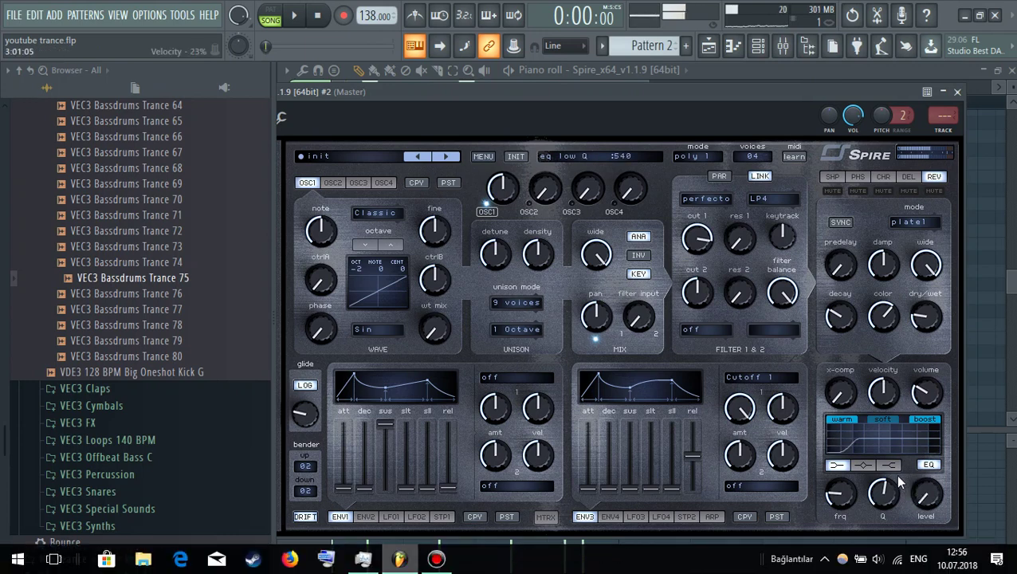
- Write a one-beat F4 note at the start and an F5 note half a beat in for the second Spire, and play them
{"action": "left_click", "coordinate": [735, 47]}
{"action": "key", "text": "space"}
{"action": "key", "text": "space"}
{"action": "left_click", "coordinate": [375, 327]}
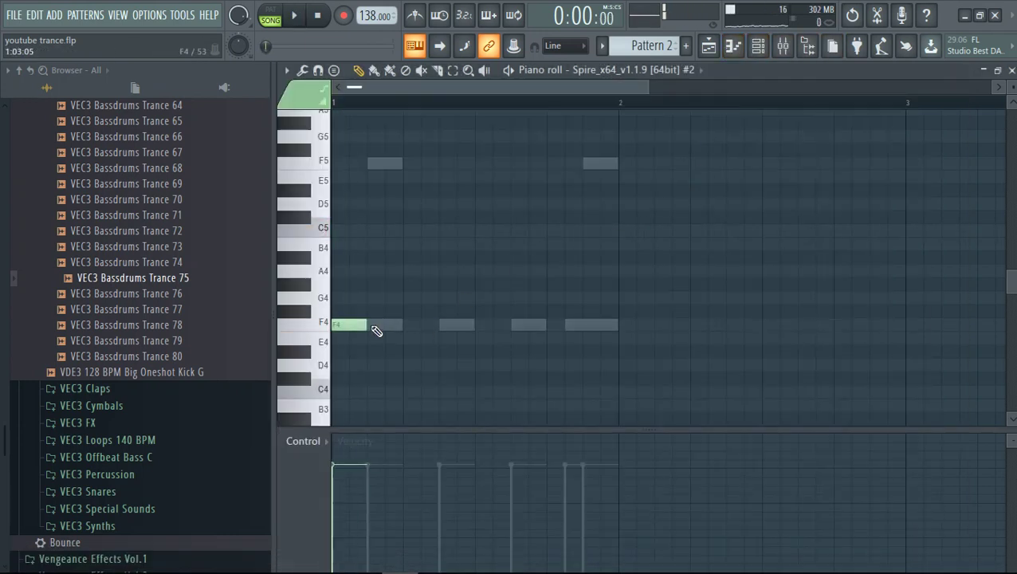
{"action": "left_click_drag", "start_coordinate": [376, 326], "coordinate": [404, 311]}
{"action": "right_click", "coordinate": [404, 311]}
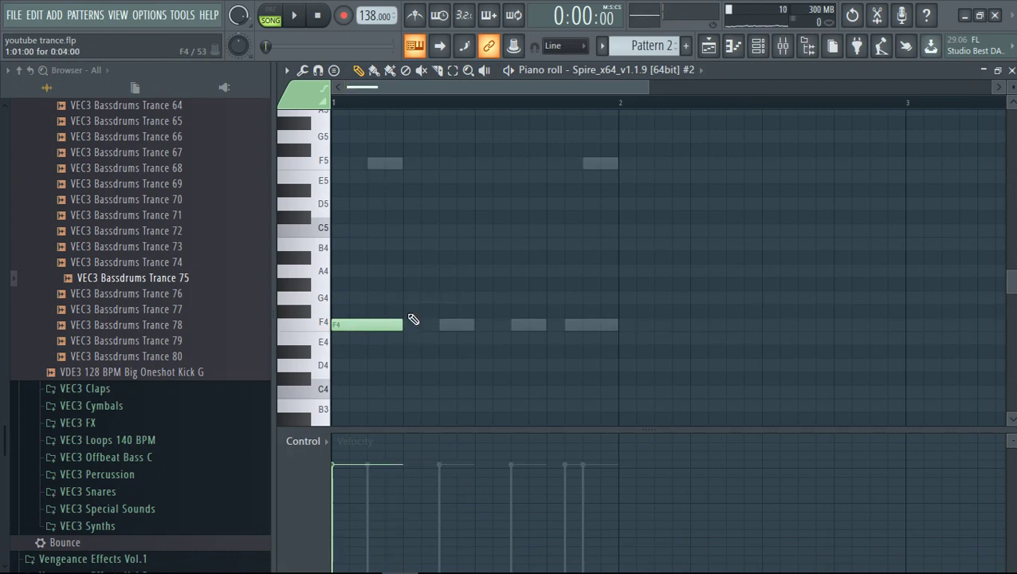
{"action": "left_click", "coordinate": [371, 164]}
{"action": "key", "text": "space"}
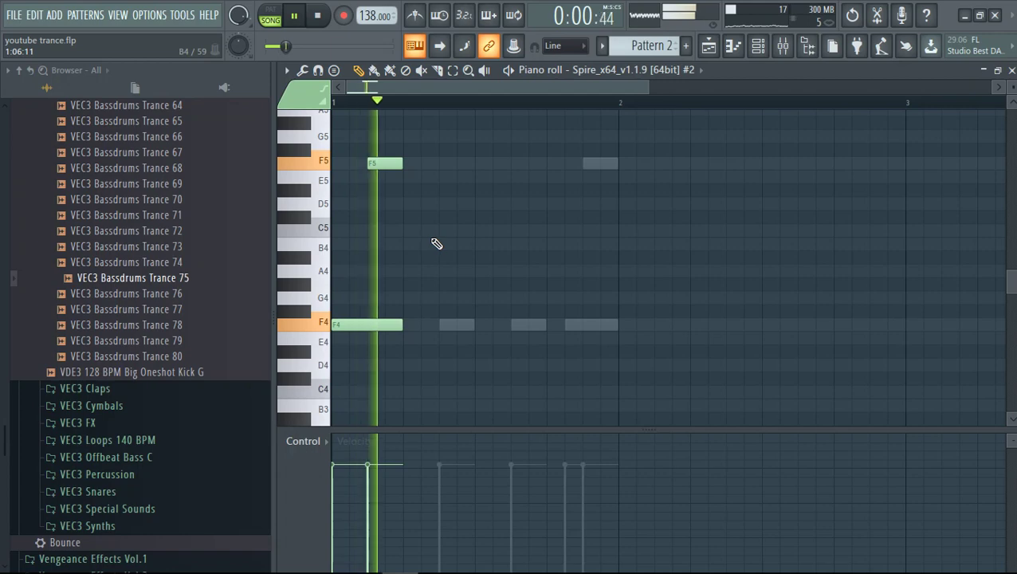
{"action": "key", "text": "space"}
- Open the second Spire from the channel rack and try its glide at 0 and higher while playing the pattern
{"action": "left_click", "coordinate": [762, 47]}
{"action": "key", "text": "space"}
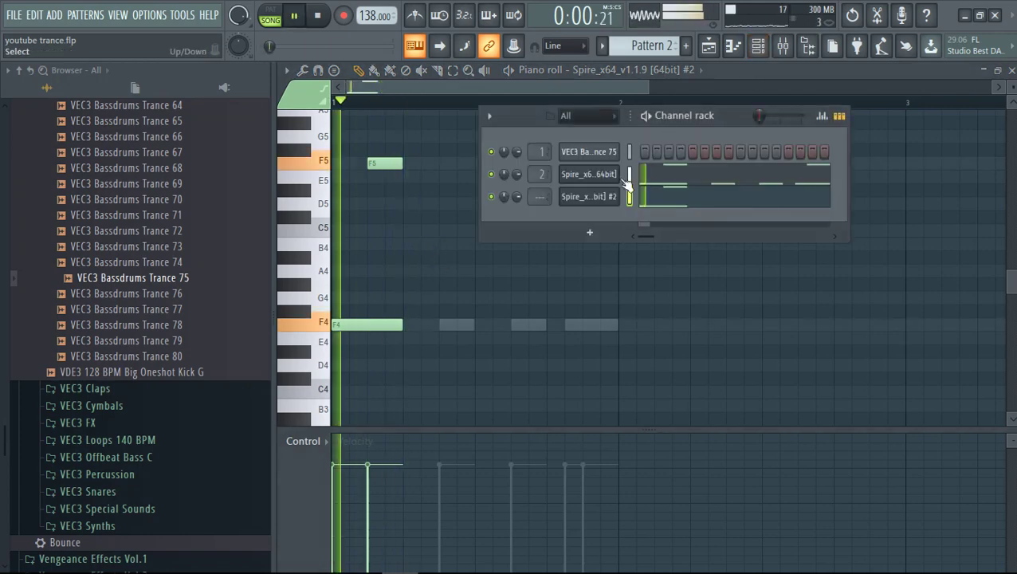
{"action": "left_click", "coordinate": [588, 193]}
{"action": "key", "text": "space"}
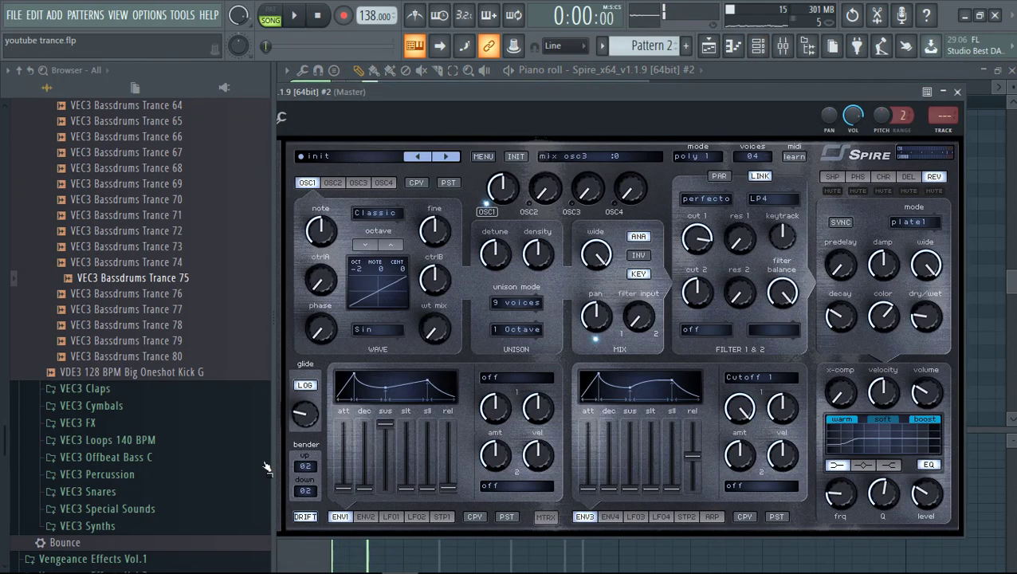
{"action": "key", "text": "space"}
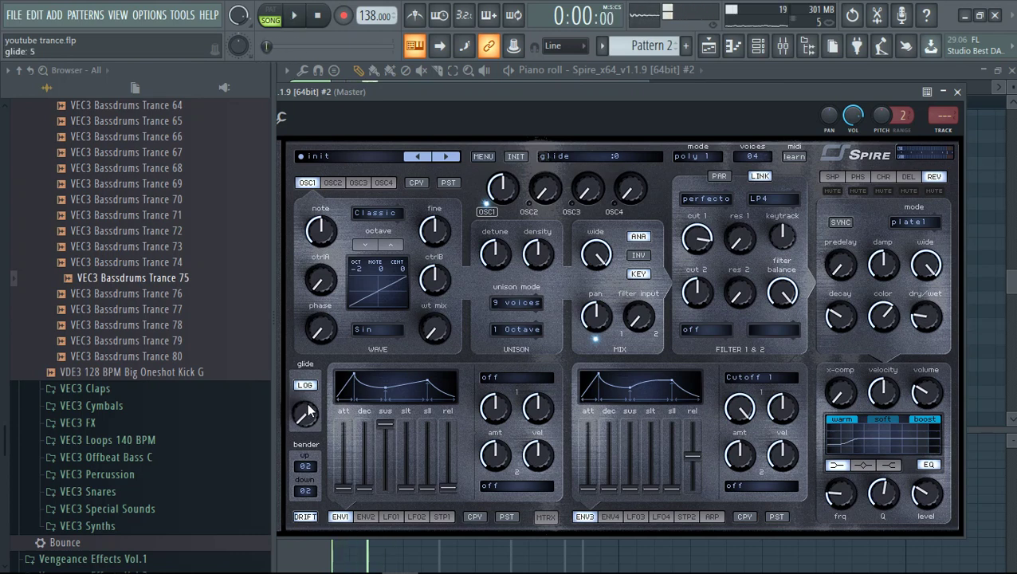
{"action": "key", "text": "space"}
{"action": "key", "text": "space"}
{"action": "left_click_drag", "start_coordinate": [303, 413], "coordinate": [304, 398]}
{"action": "key", "text": "space"}
- Try the second Spire in mono 4 mode and play the pattern repeatedly
{"action": "left_click", "coordinate": [698, 157]}
{"action": "left_click", "coordinate": [693, 224]}
{"action": "key", "text": "space"}
{"action": "key", "text": "space"}
{"action": "key", "text": "space"}
{"action": "key", "text": "space"}
{"action": "left_click", "coordinate": [987, 249]}
{"action": "key", "text": "space"}
{"action": "key", "text": "space"}
{"action": "key", "text": "space"}
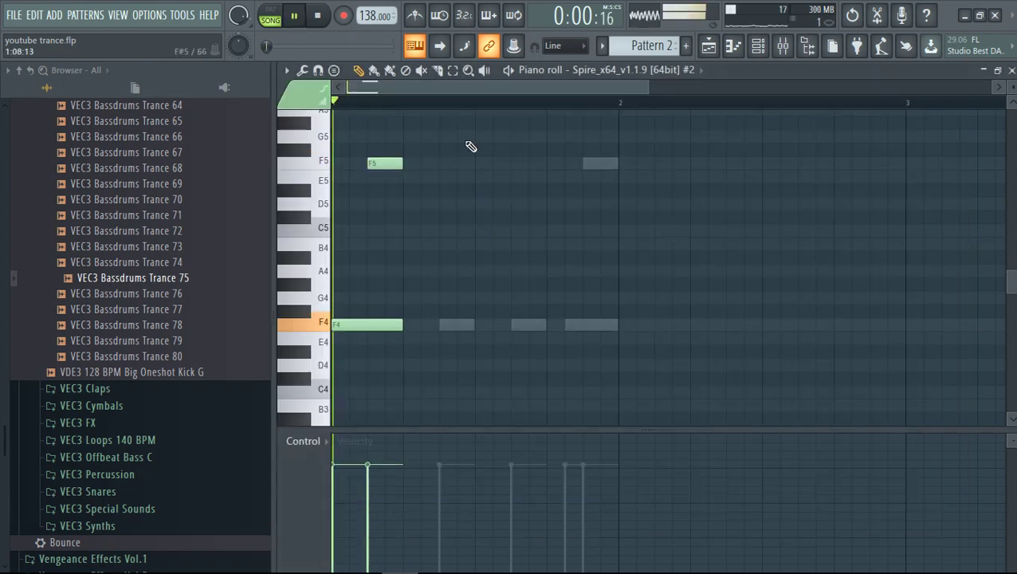
- Add the remaining three F4 notes and the final F5 note over the bar's ghost notes, and play the pattern
{"action": "key", "text": "space"}
{"action": "left_click", "coordinate": [447, 324]}
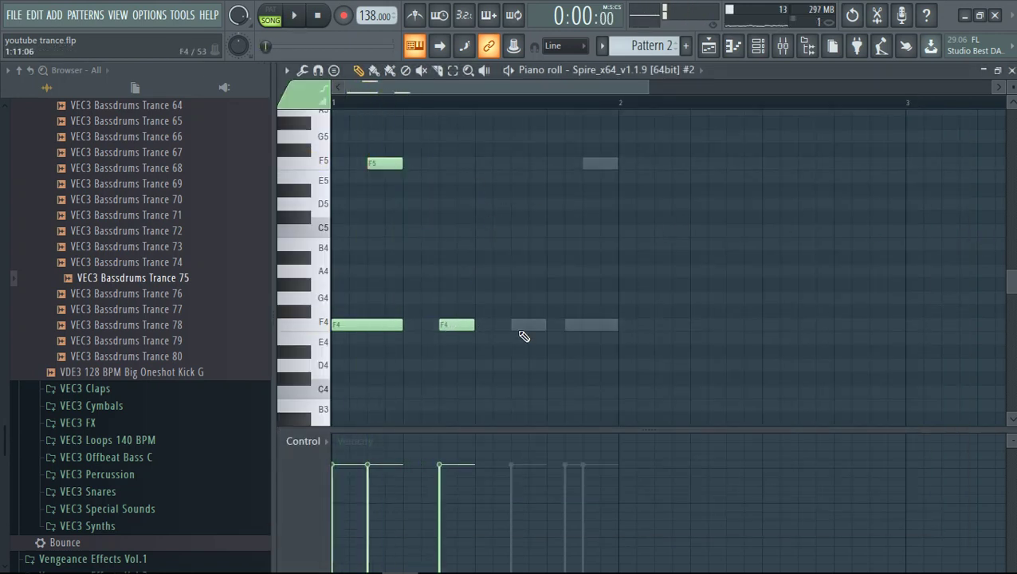
{"action": "left_click", "coordinate": [519, 325]}
{"action": "left_click", "coordinate": [573, 324]}
{"action": "left_click", "coordinate": [588, 150]}
{"action": "left_click_drag", "start_coordinate": [590, 151], "coordinate": [618, 164]}
{"action": "key", "text": "space"}
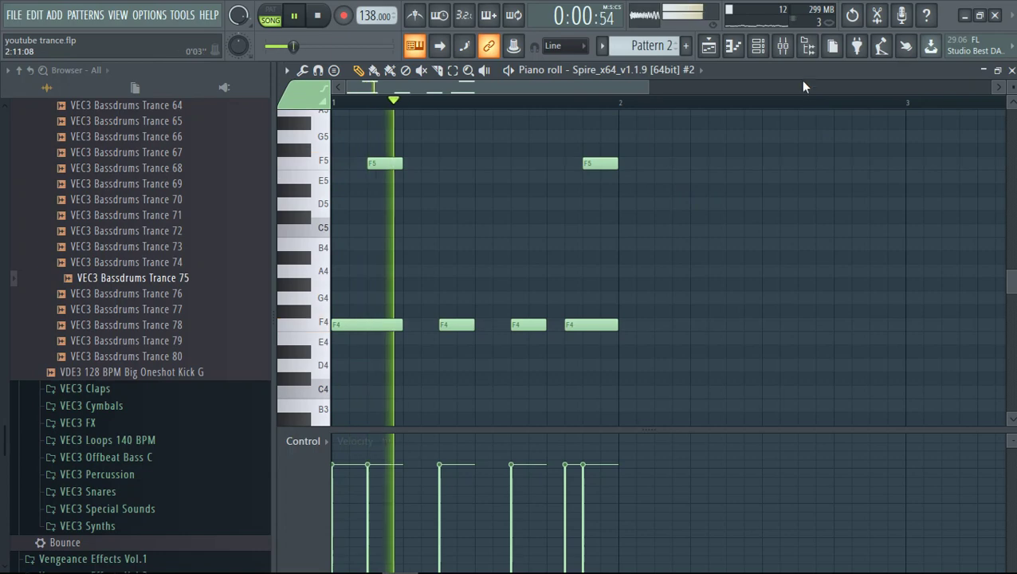
- Reopen the second Spire from the channel rack, set its mode to poly 1 and turn glide down to 30
{"action": "left_click", "coordinate": [783, 46]}
{"action": "left_click", "coordinate": [758, 45]}
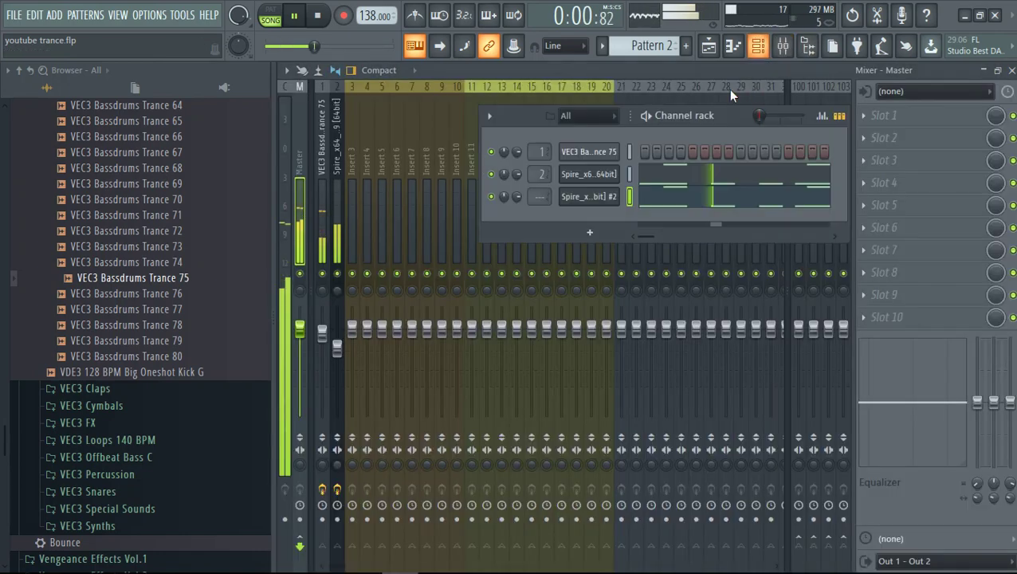
{"action": "left_click", "coordinate": [606, 197]}
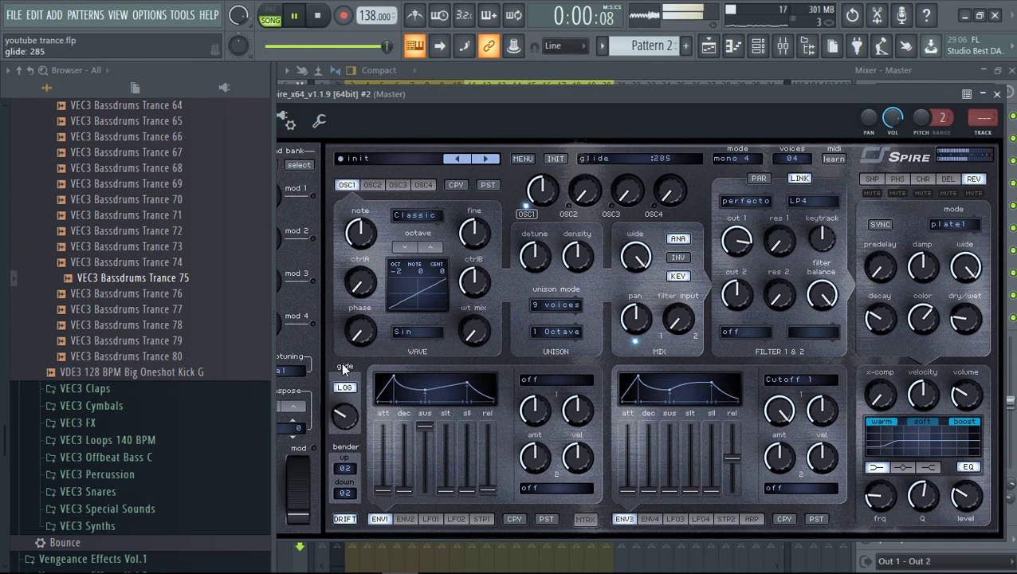
{"action": "left_click", "coordinate": [731, 159]}
{"action": "left_click", "coordinate": [747, 241]}
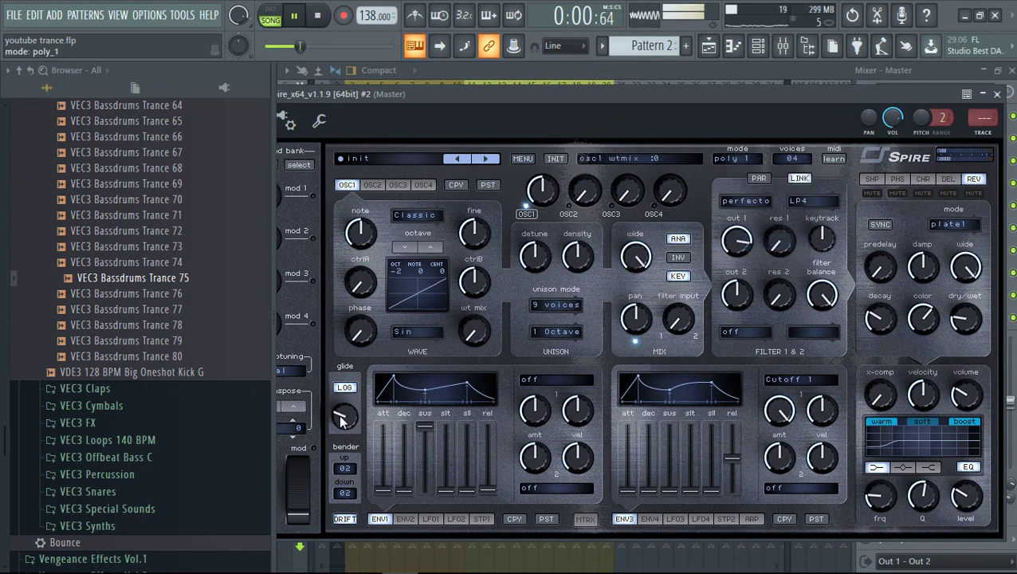
{"action": "left_click_drag", "start_coordinate": [348, 423], "coordinate": [355, 460]}
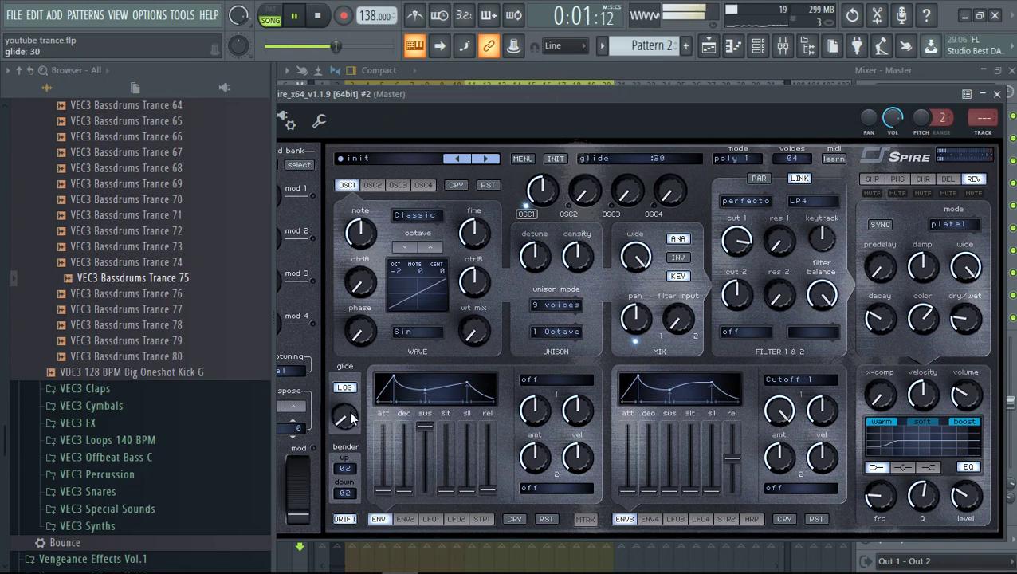
- Sweep filter 1 cut 1 down to 470, set it to 840 and display the shaper effect's settings
{"action": "left_click_drag", "start_coordinate": [741, 241], "coordinate": [733, 288]}
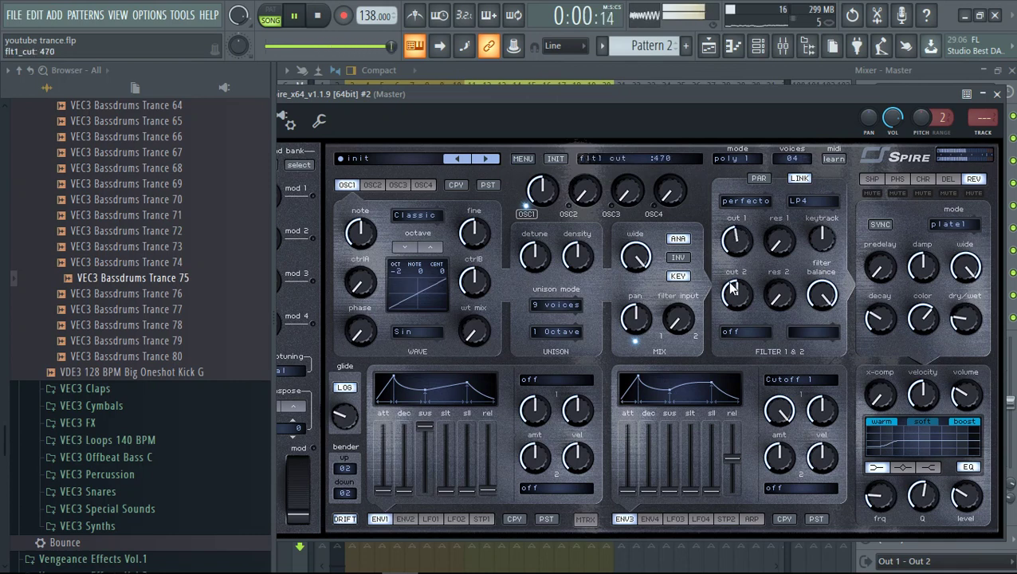
{"action": "left_click", "coordinate": [875, 178]}
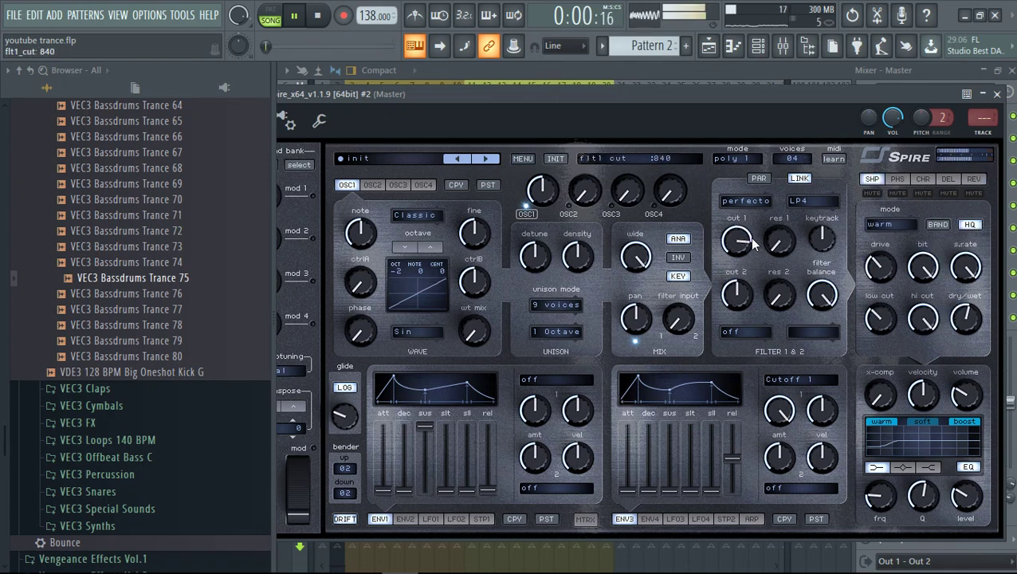
{"action": "key", "text": "space"}
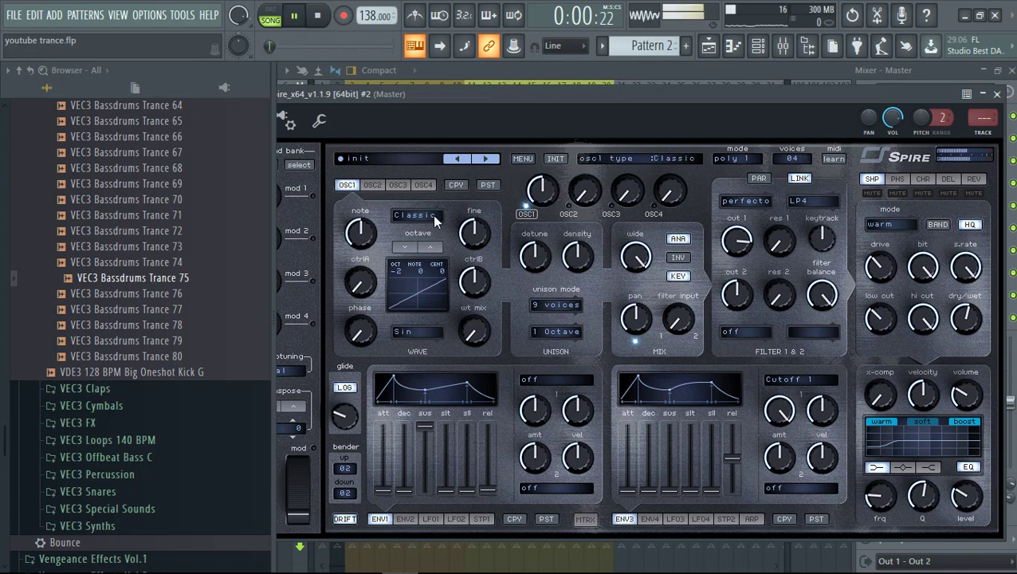
- Try the AMSync wave type on oscillator 1 and vary its ctrlA and ctrlB
{"action": "left_click_drag", "start_coordinate": [430, 239], "coordinate": [439, 184]}
{"action": "left_click_drag", "start_coordinate": [471, 277], "coordinate": [474, 335]}
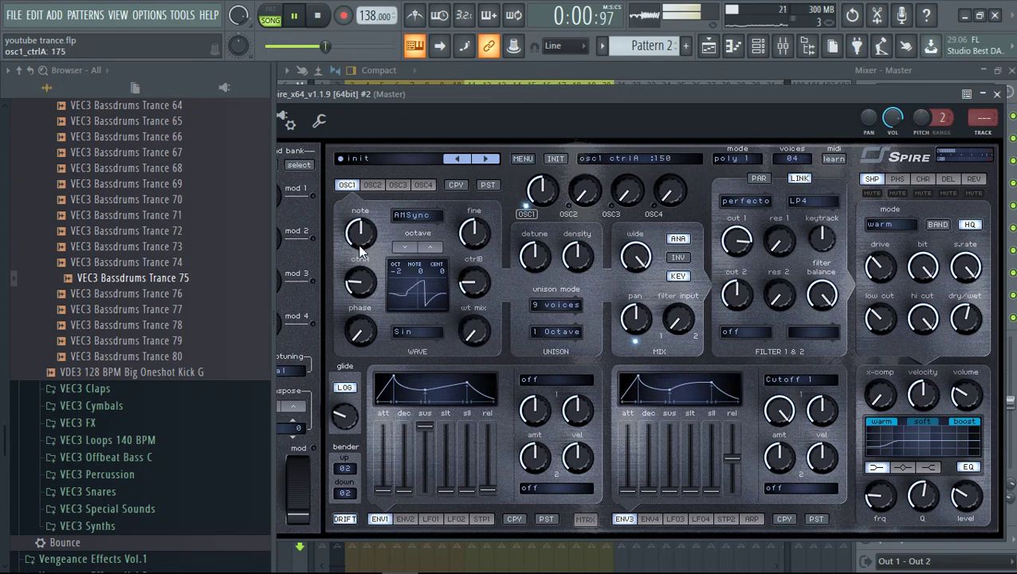
{"action": "left_click_drag", "start_coordinate": [364, 199], "coordinate": [363, 289]}
{"action": "mouse_move", "coordinate": [476, 284]}
{"action": "left_mouse_down"}
{"action": "mouse_move", "coordinate": [479, 269]}
{"action": "mouse_move", "coordinate": [479, 289]}
{"action": "left_mouse_up"}
- Set oscillator 1's wave type to SawPWM and reshape it with ctrlA and ctrlB, bringing ctrlB to 260
{"action": "left_click_drag", "start_coordinate": [437, 215], "coordinate": [439, 194]}
{"action": "left_click_drag", "start_coordinate": [464, 280], "coordinate": [467, 233]}
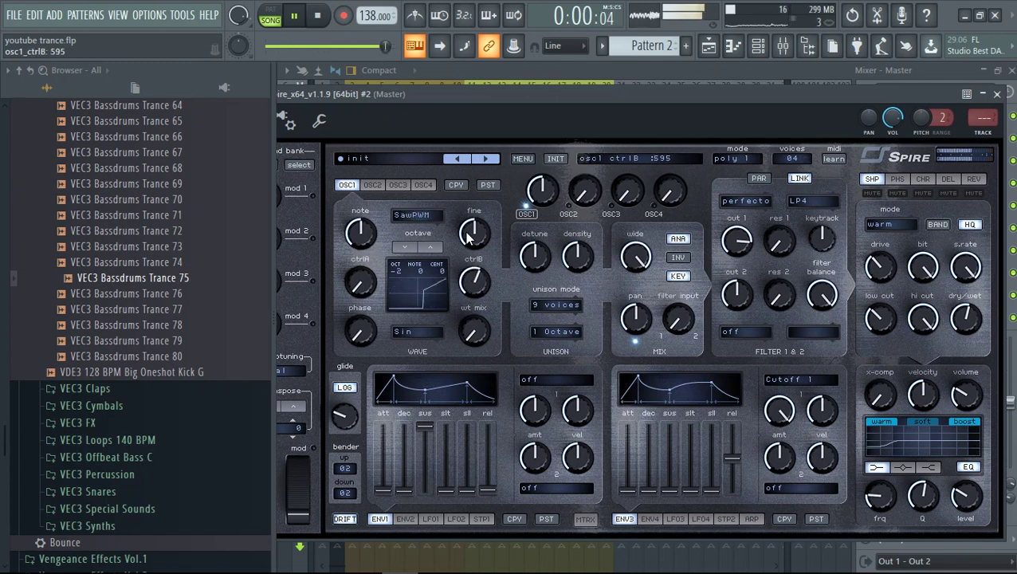
{"action": "left_click_drag", "start_coordinate": [374, 293], "coordinate": [364, 231]}
{"action": "left_click_drag", "start_coordinate": [473, 282], "coordinate": [467, 344]}
{"action": "left_click_drag", "start_coordinate": [375, 314], "coordinate": [375, 343]}
{"action": "left_click_drag", "start_coordinate": [476, 306], "coordinate": [482, 257]}
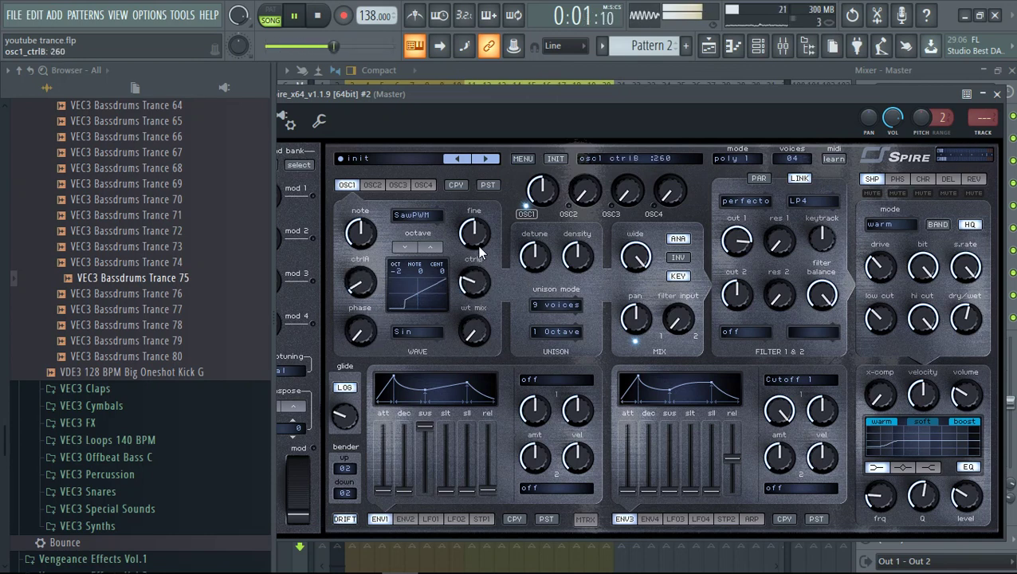
- Move the second Spire's window out of the way and route it to mixer insert 3, soloing that insert
{"action": "left_click_drag", "start_coordinate": [457, 118], "coordinate": [467, 341]}
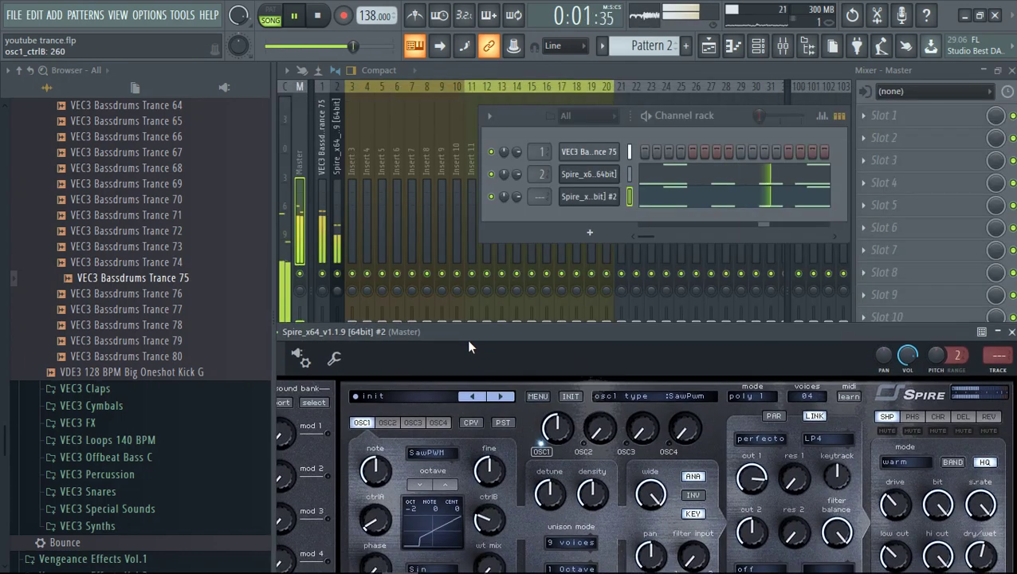
{"action": "left_click_drag", "start_coordinate": [377, 333], "coordinate": [420, 322]}
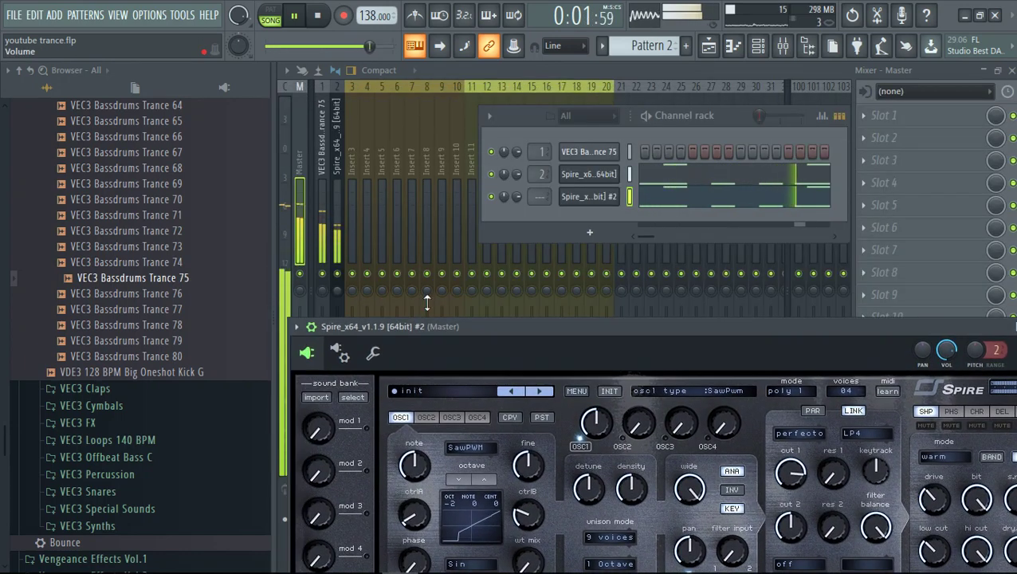
{"action": "left_click", "coordinate": [425, 299]}
{"action": "left_click", "coordinate": [353, 258]}
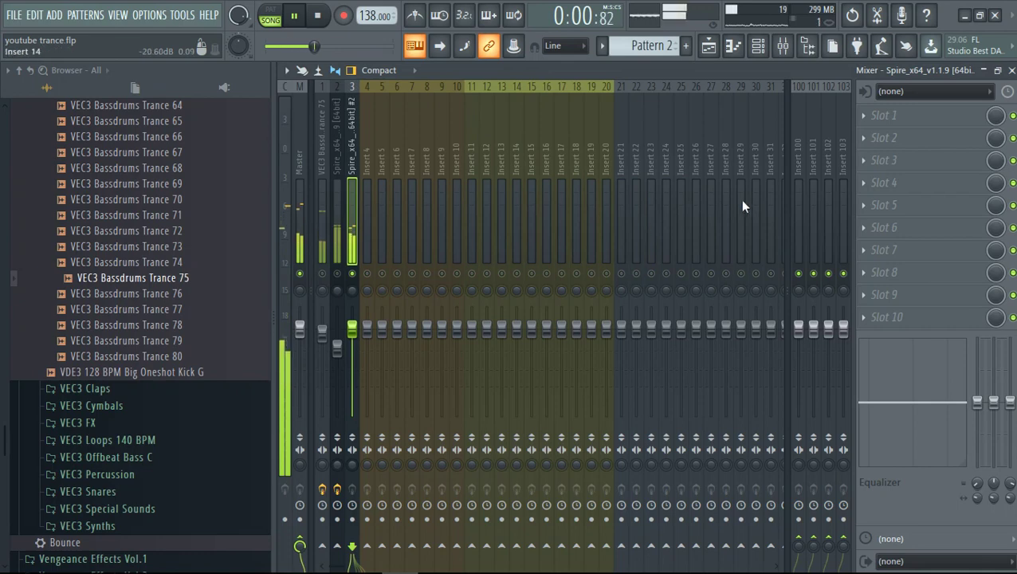
- Copy the LFOTool from the first Spire's mixer insert onto insert 3 using its preset
{"action": "left_click", "coordinate": [927, 114]}
{"action": "left_click", "coordinate": [315, 197]}
{"action": "left_click", "coordinate": [336, 199]}
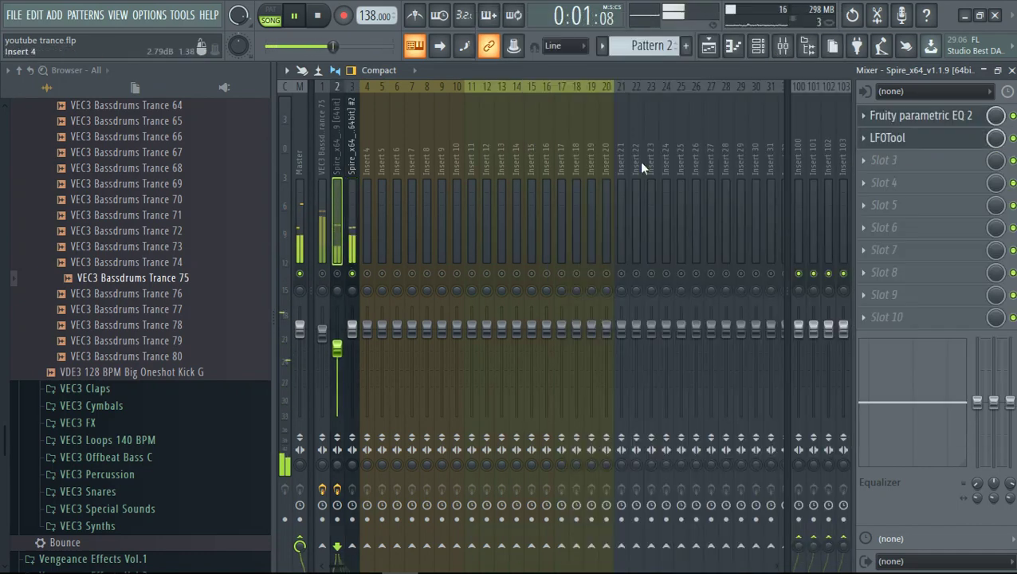
{"action": "left_click", "coordinate": [863, 138]}
{"action": "left_click_drag", "start_coordinate": [871, 213], "coordinate": [349, 152]}
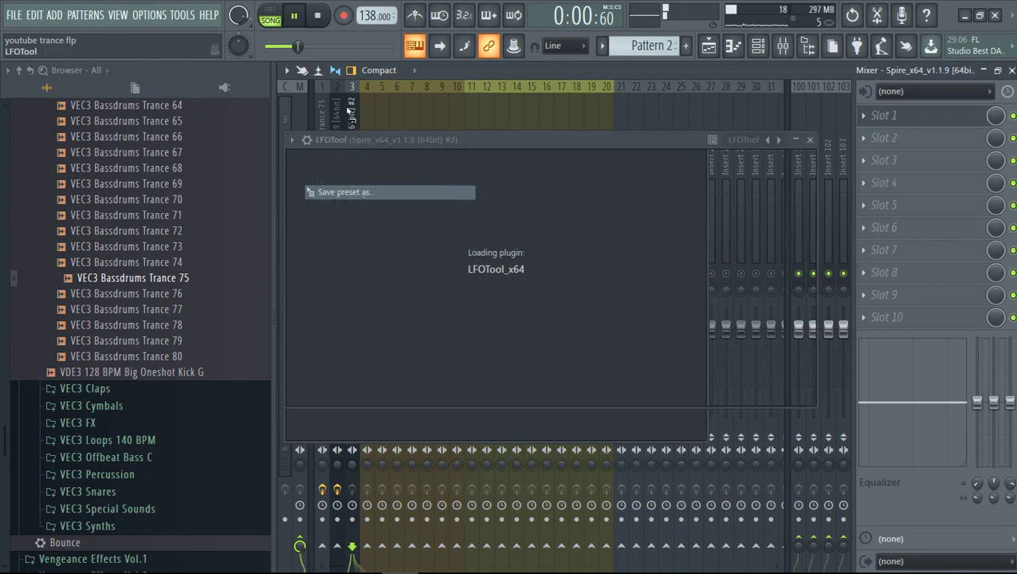
{"action": "left_click", "coordinate": [351, 104]}
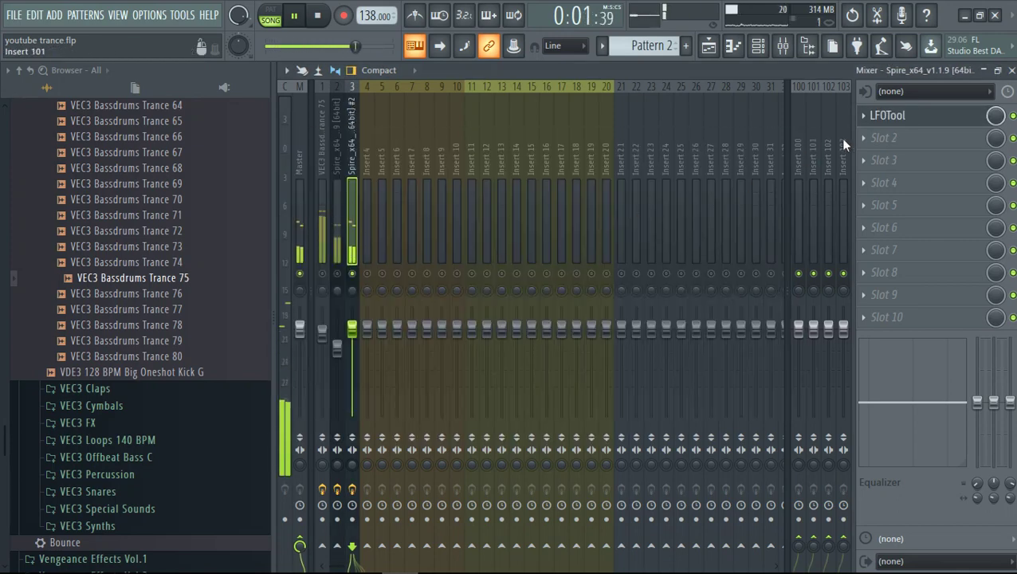
- Add Fruity parametric EQ 2 to insert 3, make band 1 a steep high-pass and sweep its frequency upward
{"action": "left_click", "coordinate": [877, 138]}
{"action": "left_click", "coordinate": [674, 101]}
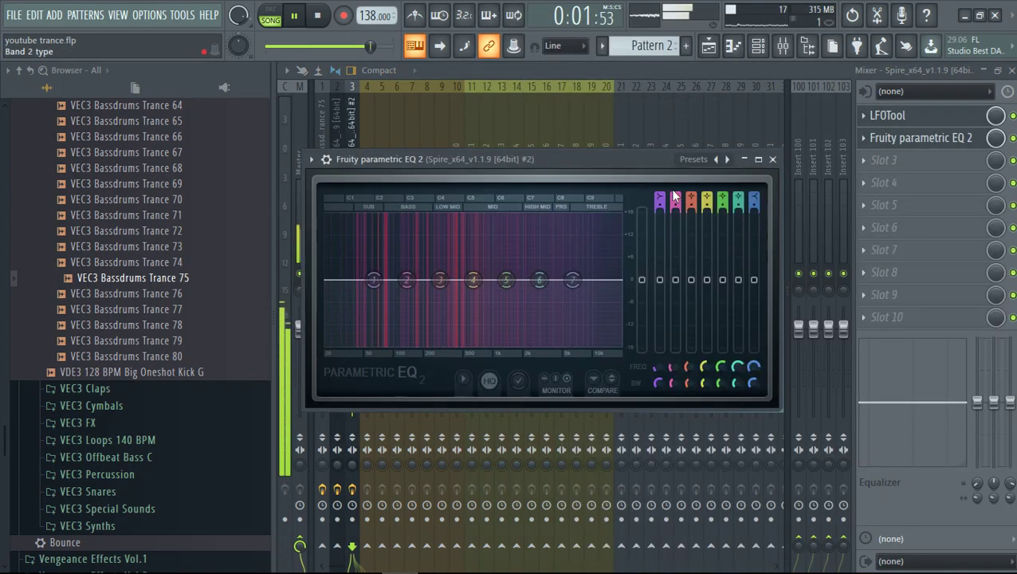
{"action": "left_click", "coordinate": [338, 134]}
{"action": "left_click", "coordinate": [355, 172]}
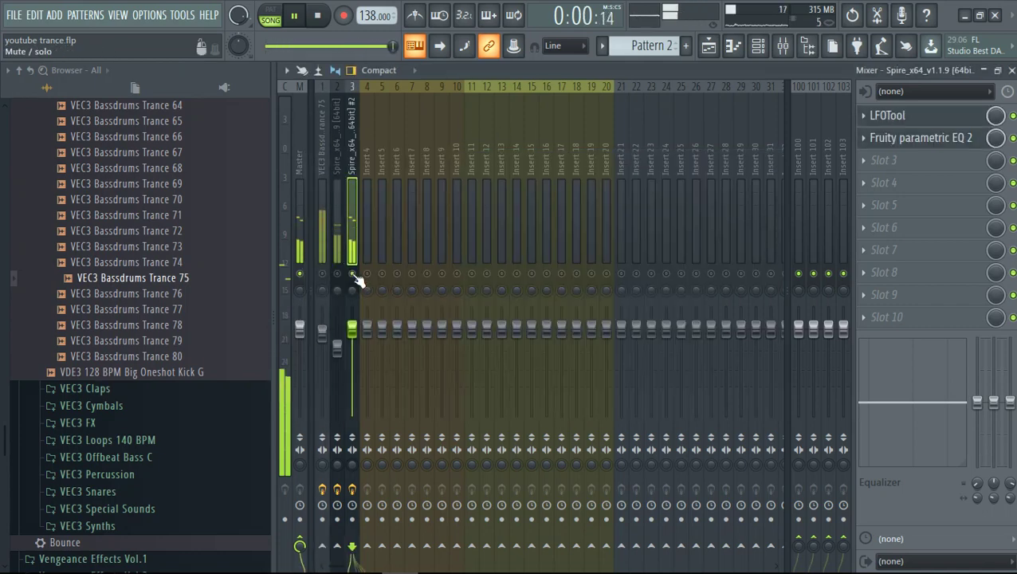
{"action": "left_click", "coordinate": [919, 139]}
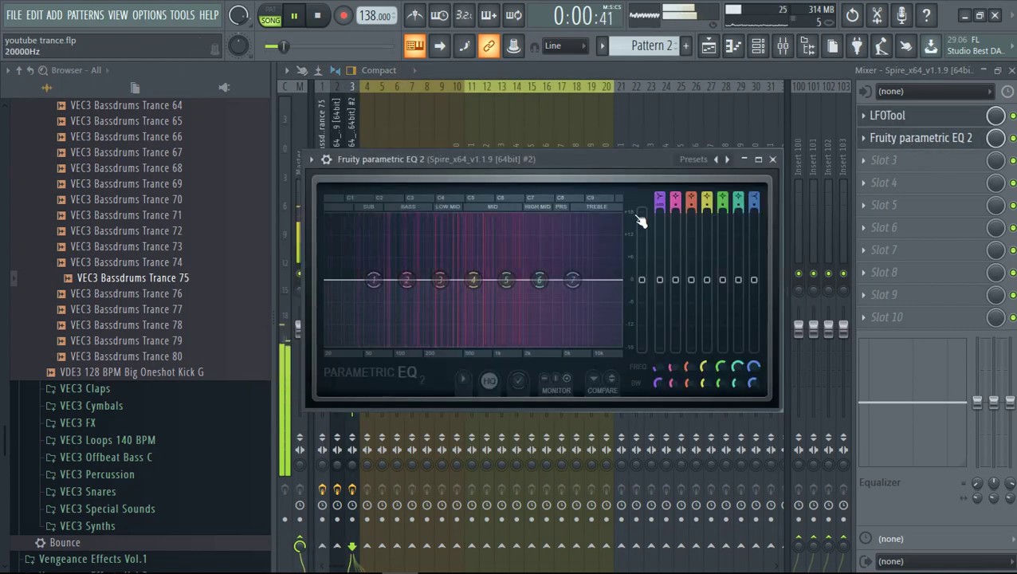
{"action": "left_click_drag", "start_coordinate": [660, 199], "coordinate": [660, 221]}
{"action": "left_click_drag", "start_coordinate": [660, 205], "coordinate": [660, 196]}
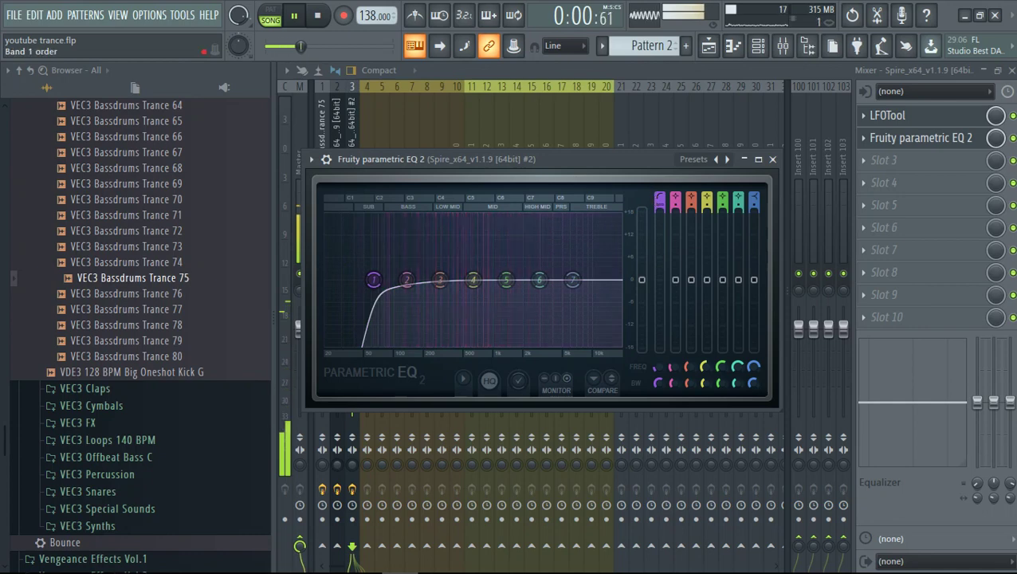
{"action": "left_click_drag", "start_coordinate": [374, 280], "coordinate": [557, 280]}
- Clear the second Spire's notes in the piano roll and redraw two-step F4 and F5 notes at steps 1 and 3
{"action": "left_click", "coordinate": [757, 45]}
{"action": "left_click", "coordinate": [735, 45]}
{"action": "key", "text": "space"}
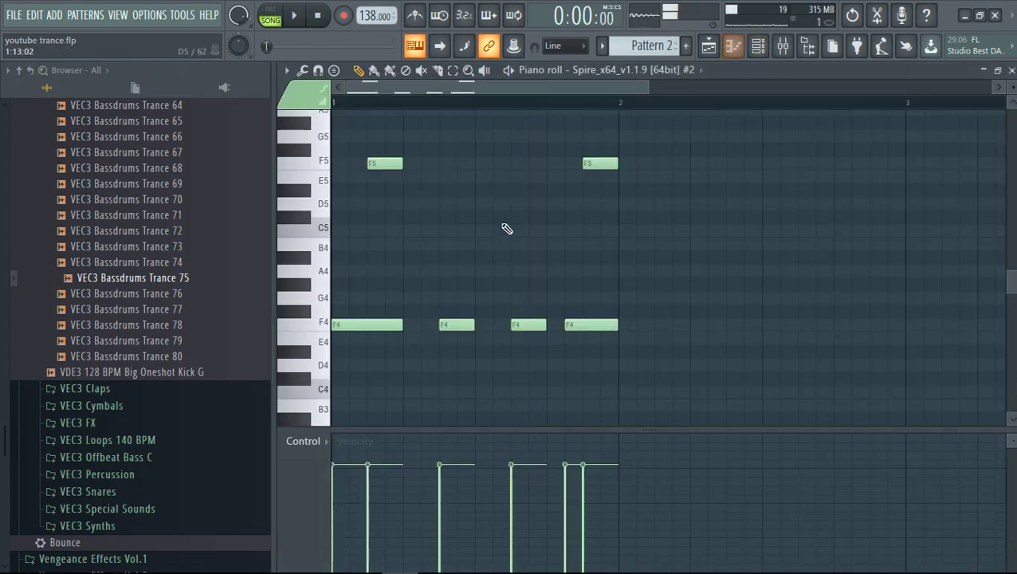
{"action": "left_click", "coordinate": [344, 312]}
{"action": "left_click_drag", "start_coordinate": [344, 315], "coordinate": [355, 324]}
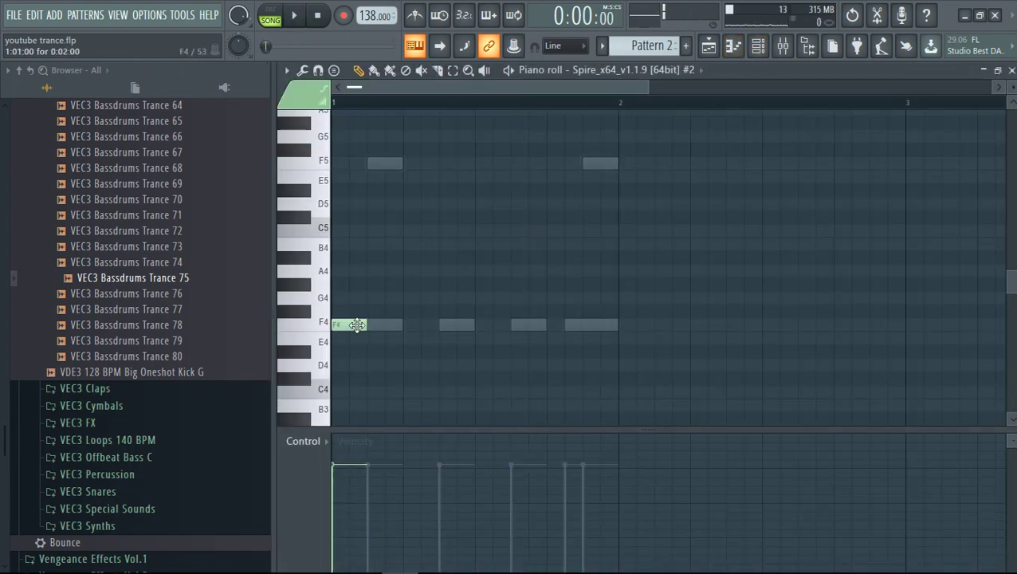
{"action": "left_click", "coordinate": [376, 165]}
{"action": "left_click_drag", "start_coordinate": [403, 167], "coordinate": [404, 166]}
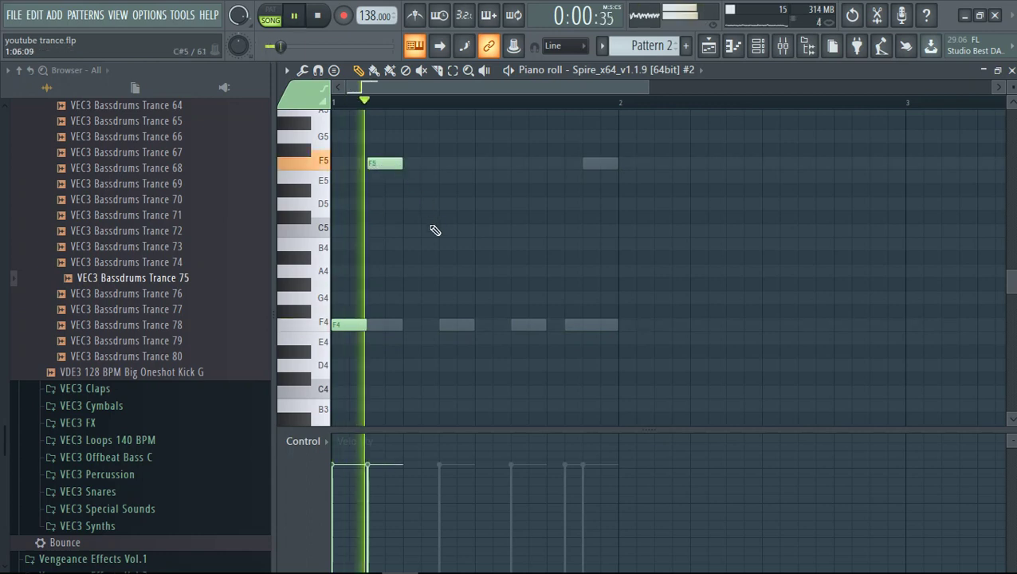
- Draw two-step F4 notes at steps 7 and 11, a one-step F4 at step 14 and a two-step F5 at step 15
{"action": "left_click_drag", "start_coordinate": [415, 324], "coordinate": [448, 324]}
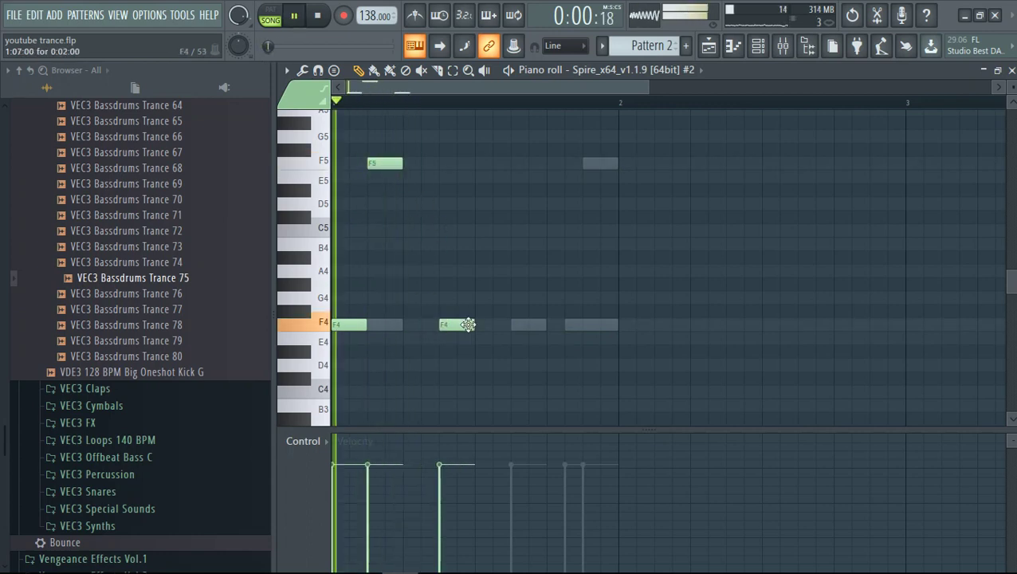
{"action": "left_click", "coordinate": [518, 327]}
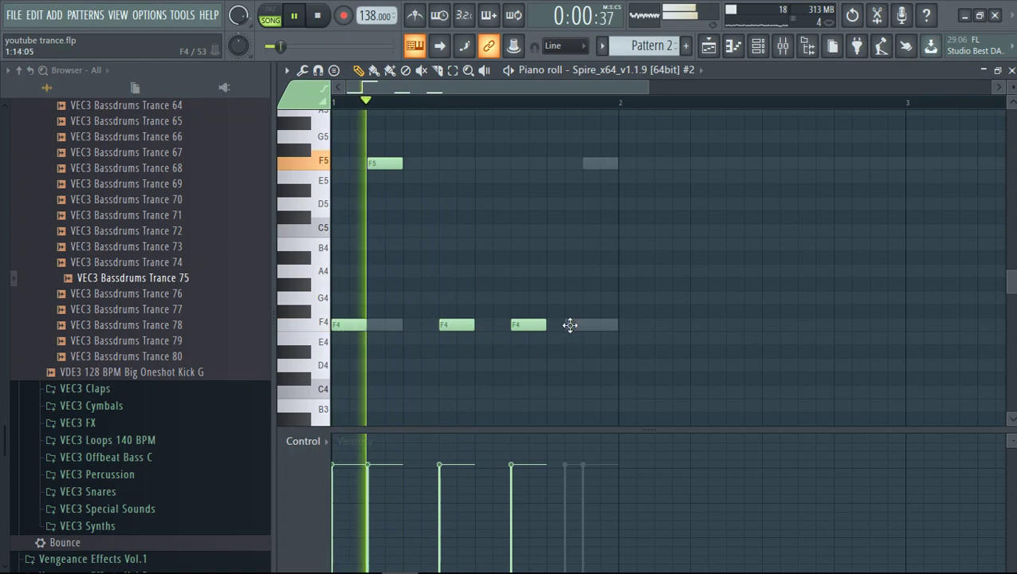
{"action": "left_click", "coordinate": [573, 327]}
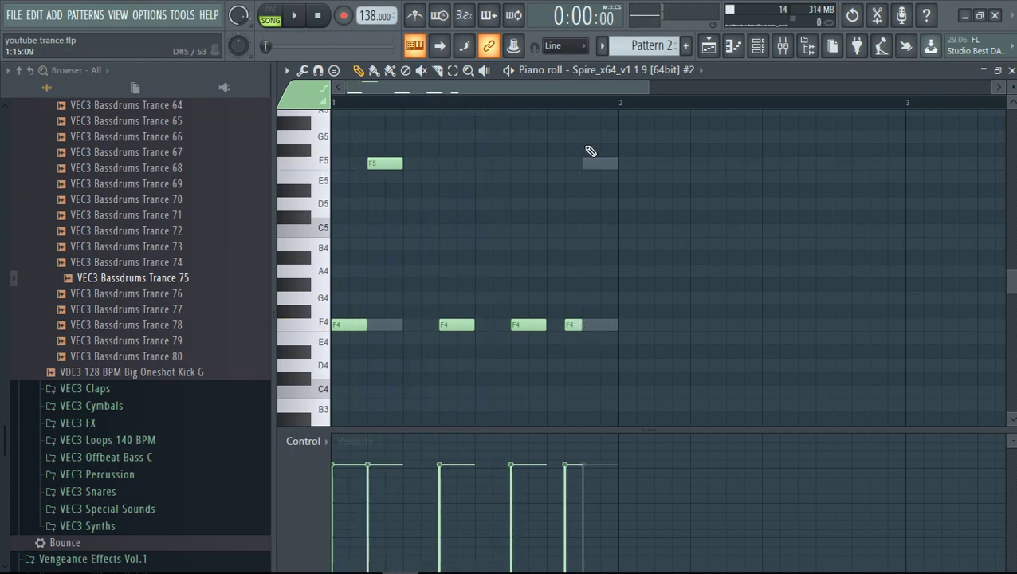
{"action": "key", "text": "space"}
{"action": "left_click", "coordinate": [589, 164]}
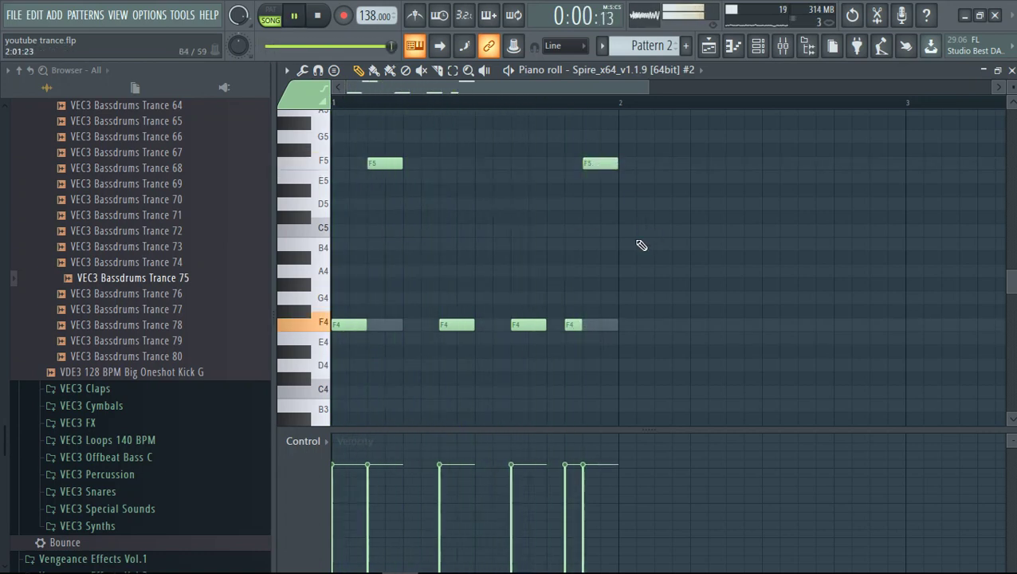
- Load SPAN Plus on the mixer's master track and examine the spectrum of the full mix
{"action": "left_click", "coordinate": [758, 48]}
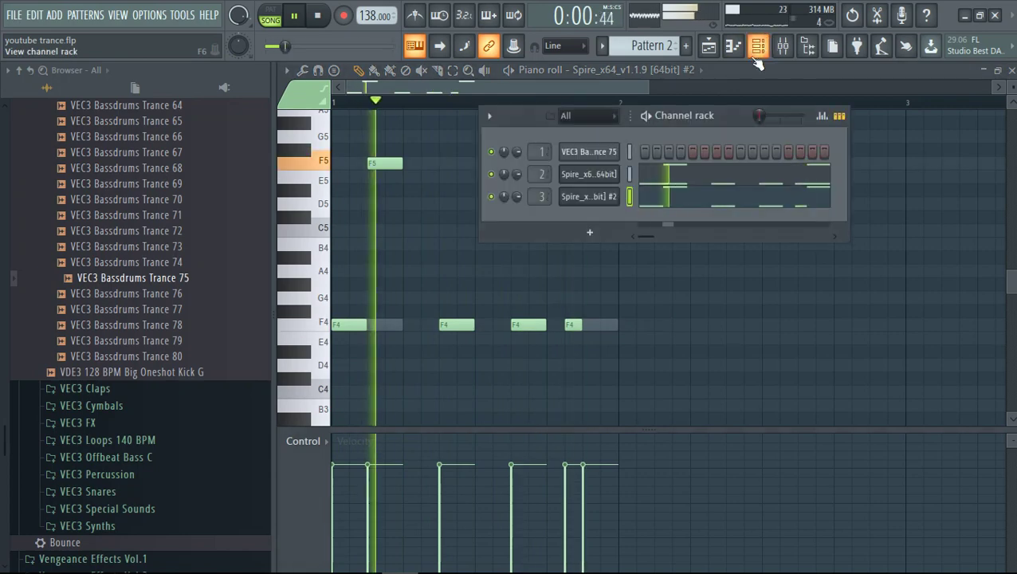
{"action": "left_click", "coordinate": [783, 45]}
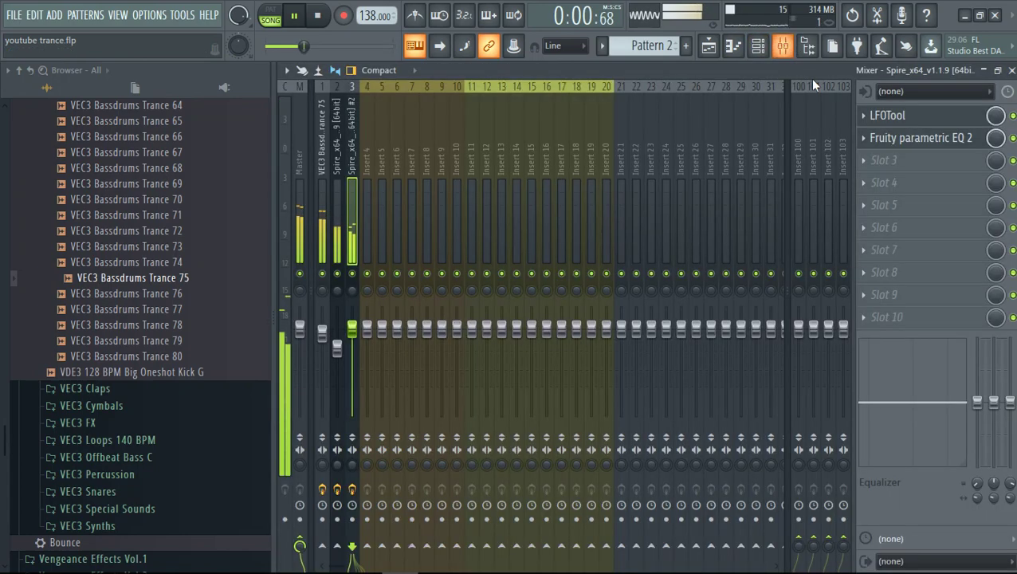
{"action": "left_click", "coordinate": [299, 233]}
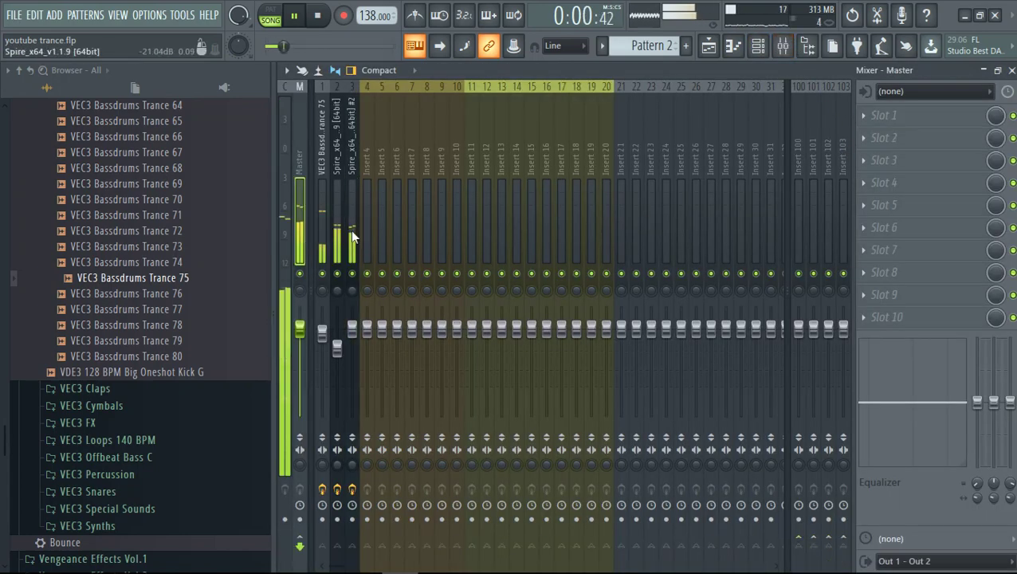
{"action": "left_click", "coordinate": [933, 143]}
{"action": "left_click", "coordinate": [523, 90]}
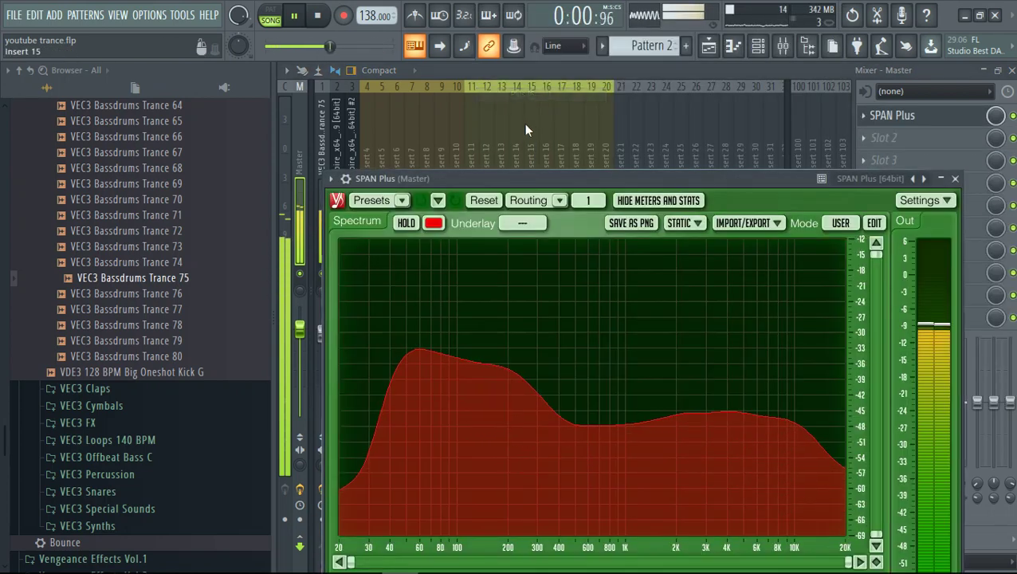
{"action": "left_click", "coordinate": [362, 145]}
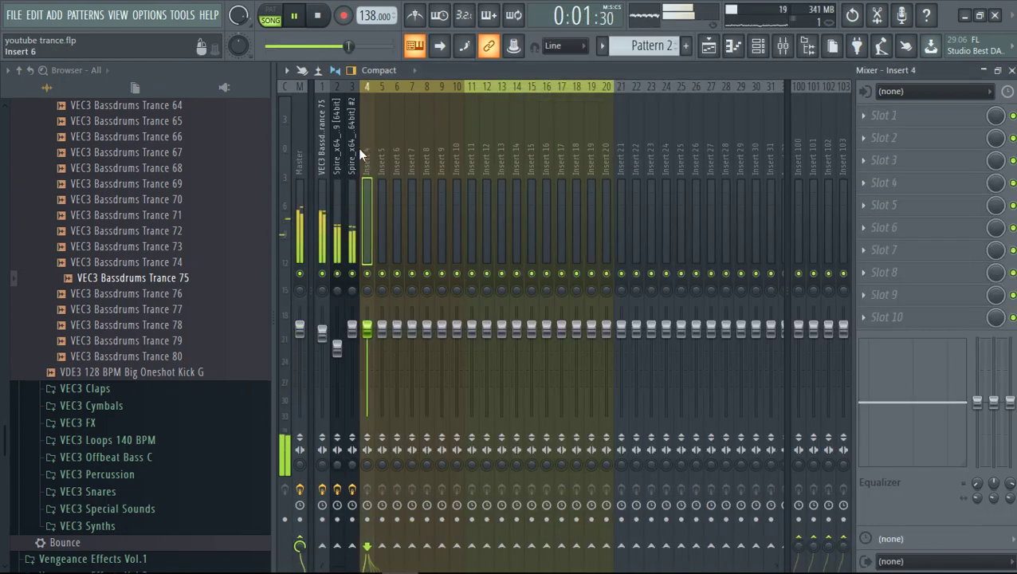
- Solo insert 3 and reopen the second Spire from the channel rack, placing its window for editing during playback
{"action": "left_click", "coordinate": [351, 247]}
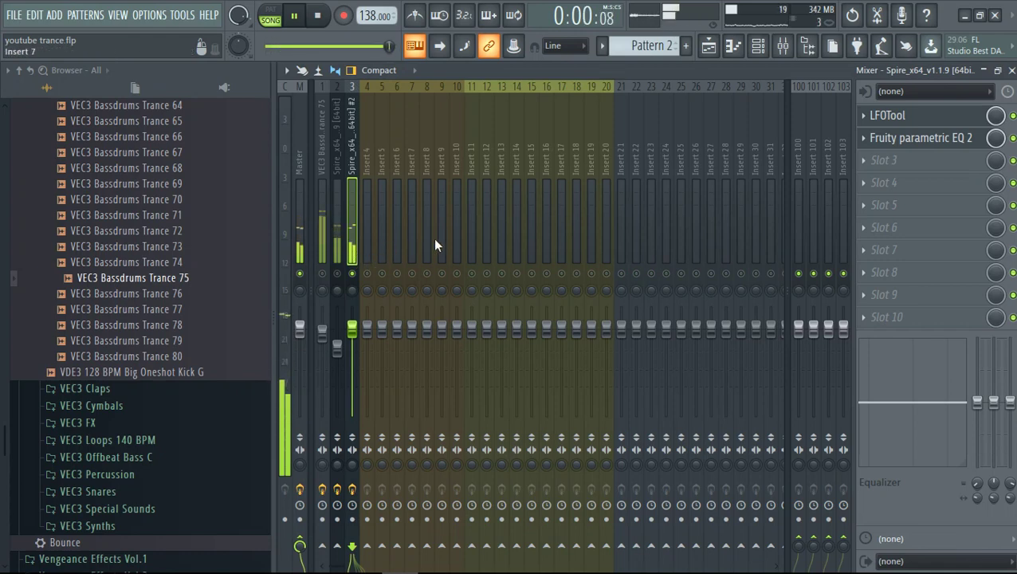
{"action": "left_click", "coordinate": [759, 46]}
{"action": "key", "text": "space"}
{"action": "left_click", "coordinate": [588, 196]}
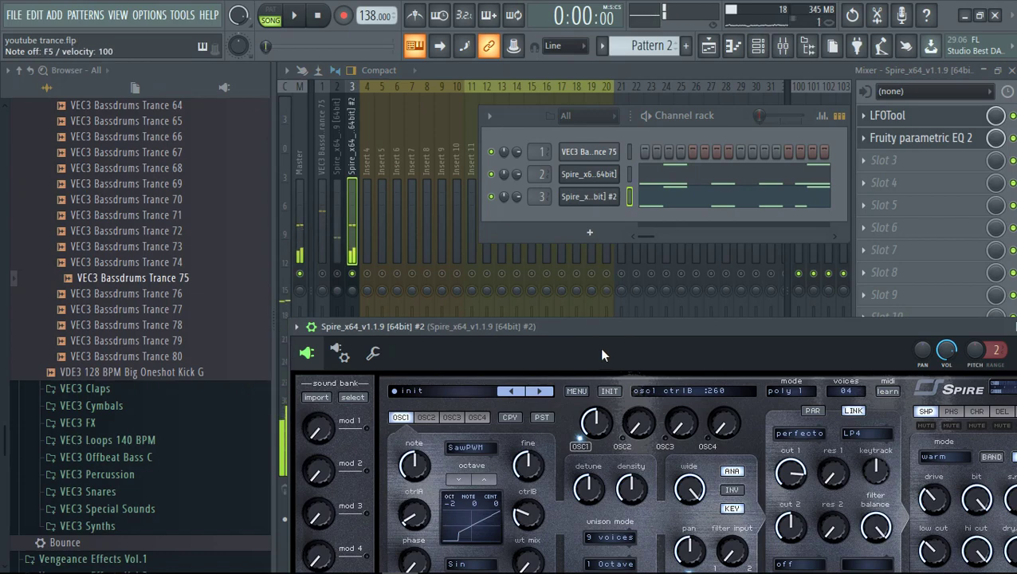
{"action": "key", "text": "space"}
{"action": "left_click_drag", "start_coordinate": [604, 351], "coordinate": [523, 380]}
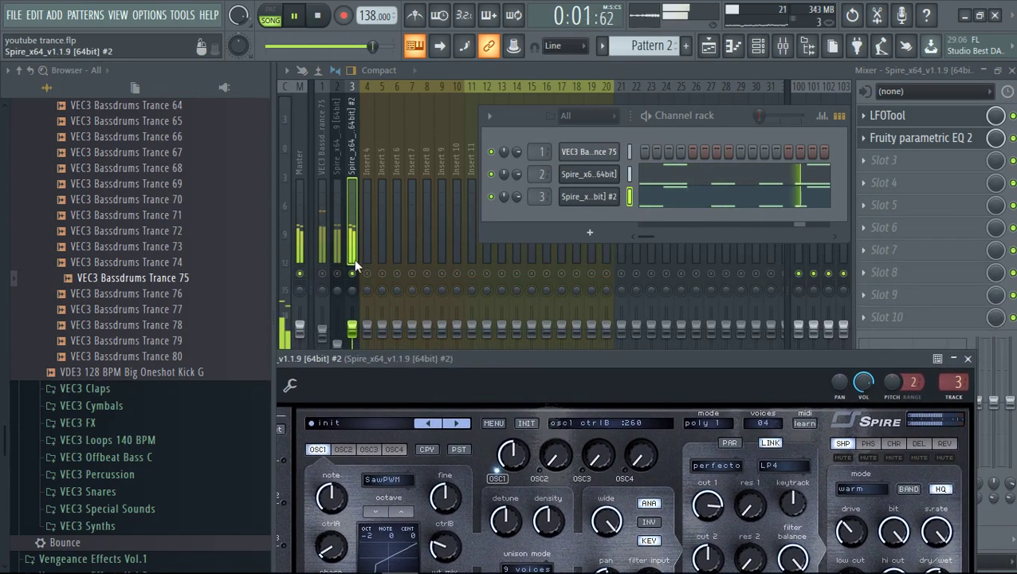
{"action": "left_click_drag", "start_coordinate": [447, 359], "coordinate": [463, 253]}
- Adjust the second Spire's chorus: dry/wet, mode 04, feedback 240 and low cut 600
{"action": "left_click", "coordinate": [910, 338]}
{"action": "left_click_drag", "start_coordinate": [759, 241], "coordinate": [748, 184]}
{"action": "left_click_drag", "start_coordinate": [943, 440], "coordinate": [959, 391]}
{"action": "left_click_drag", "start_coordinate": [946, 332], "coordinate": [944, 357]}
{"action": "left_click", "coordinate": [901, 334]}
{"action": "left_click", "coordinate": [917, 401]}
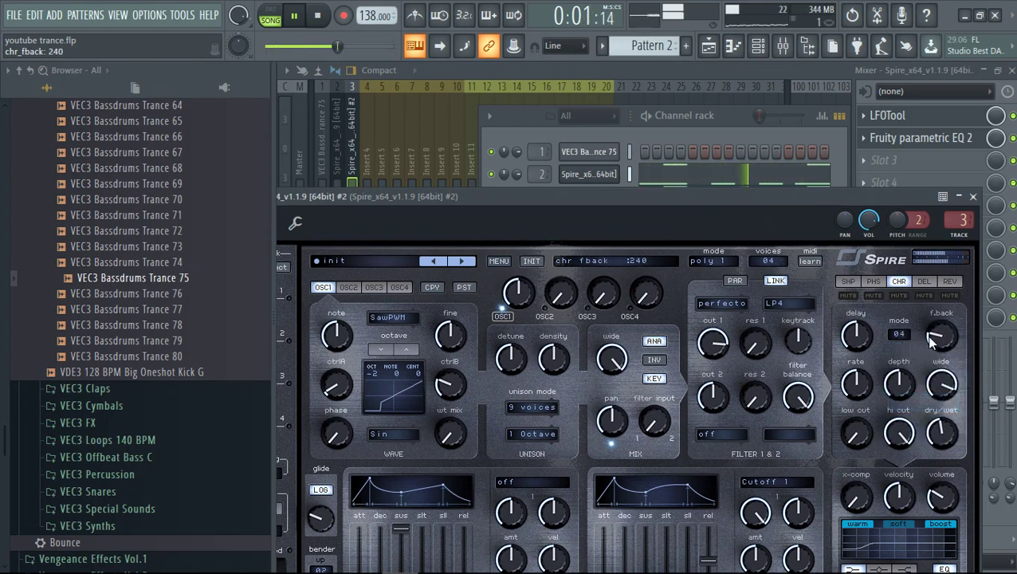
{"action": "scroll", "coordinate": [863, 432], "scroll_direction": "up", "scroll_amount": 4}
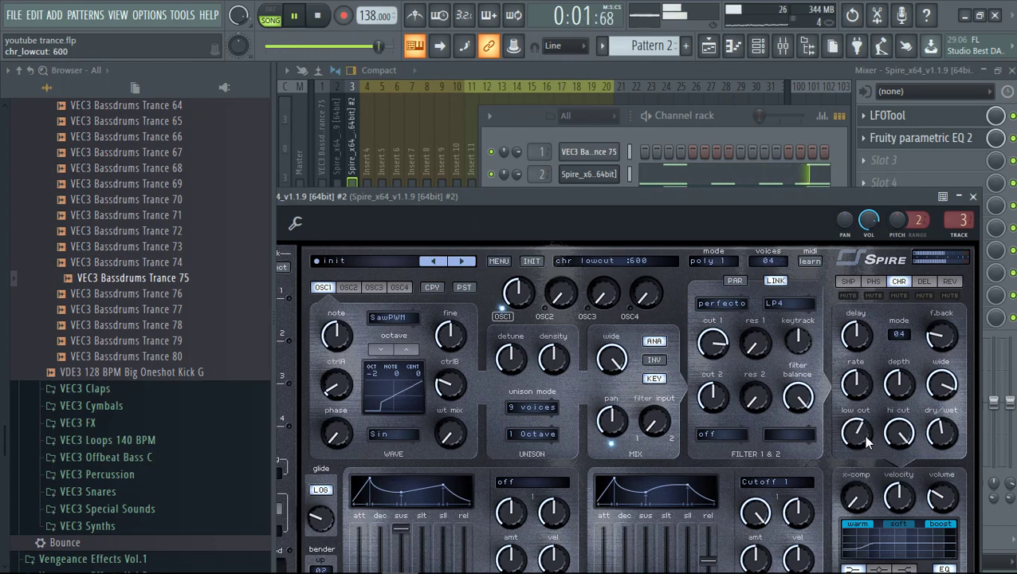
- Return to the mixer and unsolo insert 3 to hear the second Spire within the full mix
{"action": "left_click", "coordinate": [343, 157]}
{"action": "left_click", "coordinate": [355, 231]}
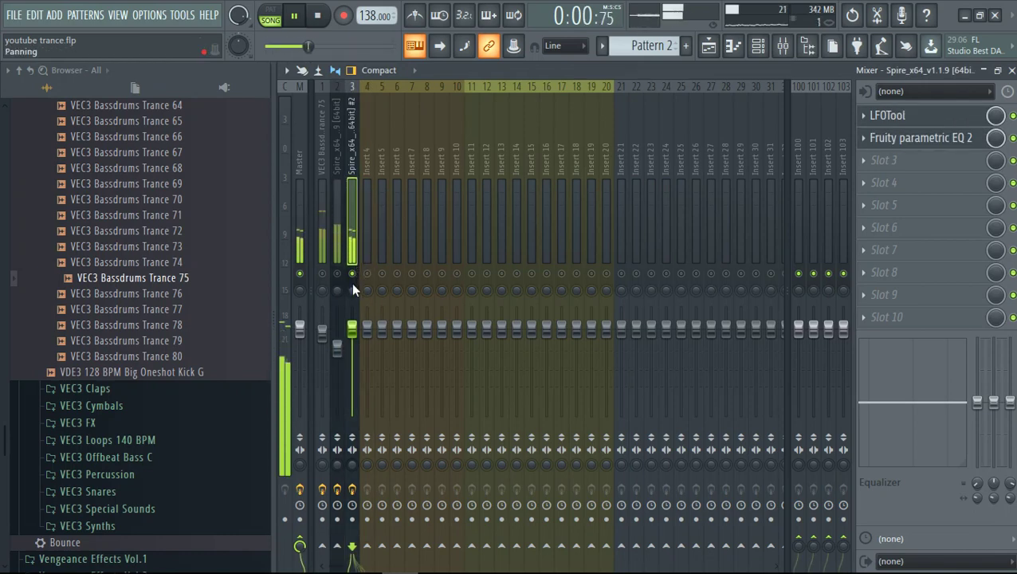
{"action": "left_click", "coordinate": [369, 217]}
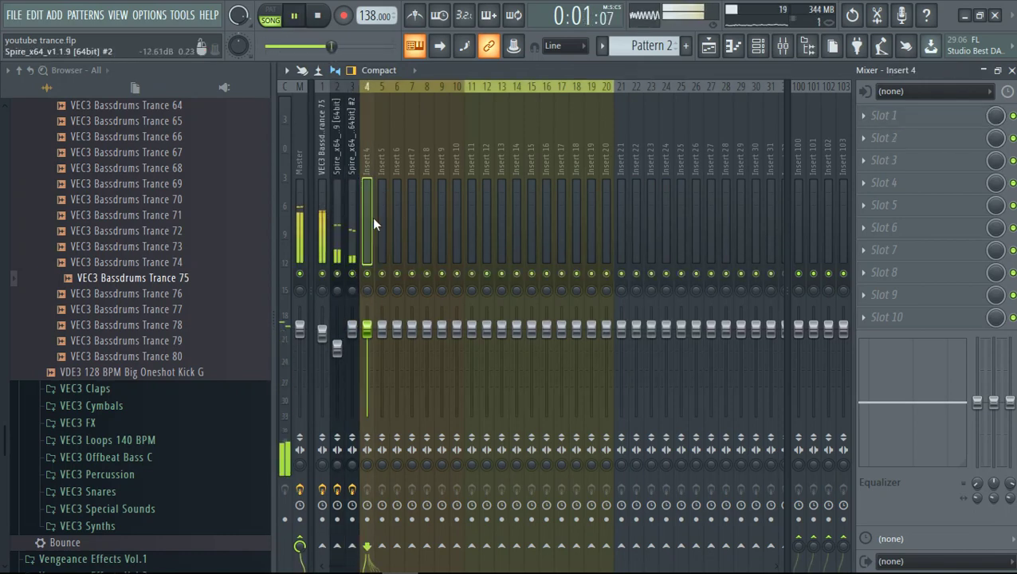
- Add a third Spire channel, stop playback and position its window while previewing the init sound
{"action": "left_click", "coordinate": [709, 45]}
{"action": "left_click", "coordinate": [749, 47]}
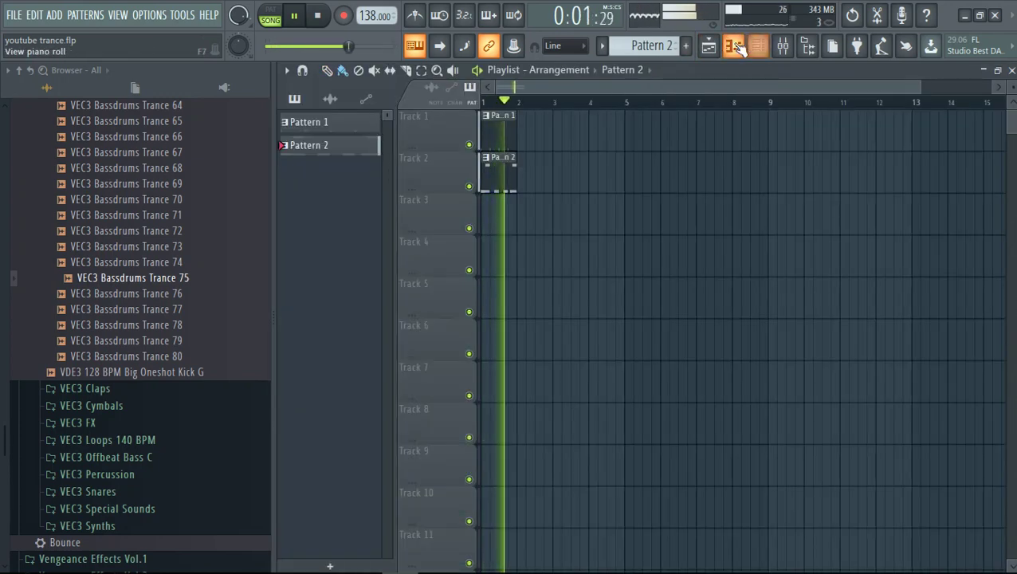
{"action": "left_click", "coordinate": [758, 45]}
{"action": "left_click", "coordinate": [566, 229]}
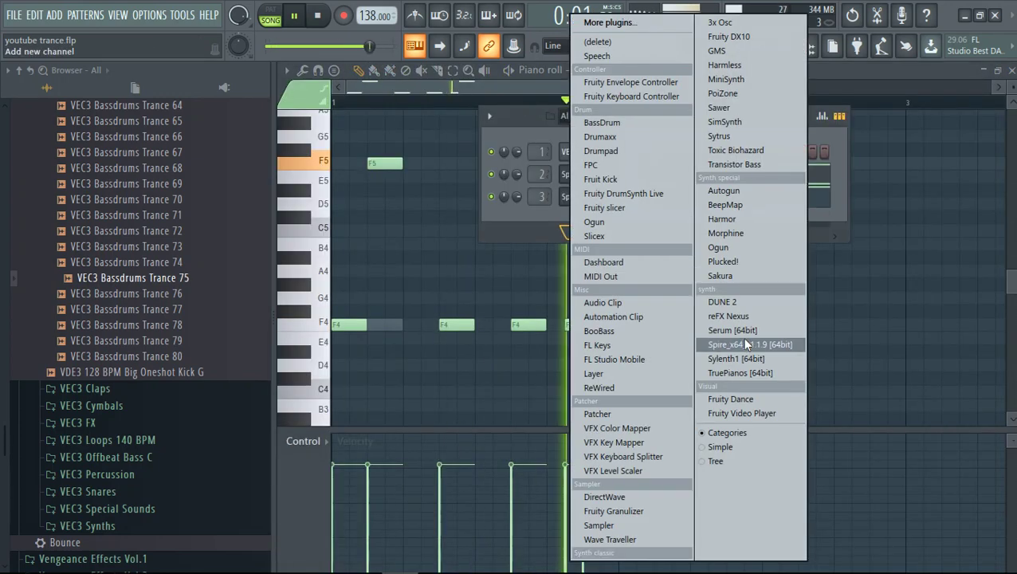
{"action": "left_click", "coordinate": [744, 341]}
{"action": "key", "text": "space"}
{"action": "left_click_drag", "start_coordinate": [584, 237], "coordinate": [559, 141]}
{"action": "key", "text": "z"}
{"action": "left_click_drag", "start_coordinate": [638, 140], "coordinate": [593, 118]}
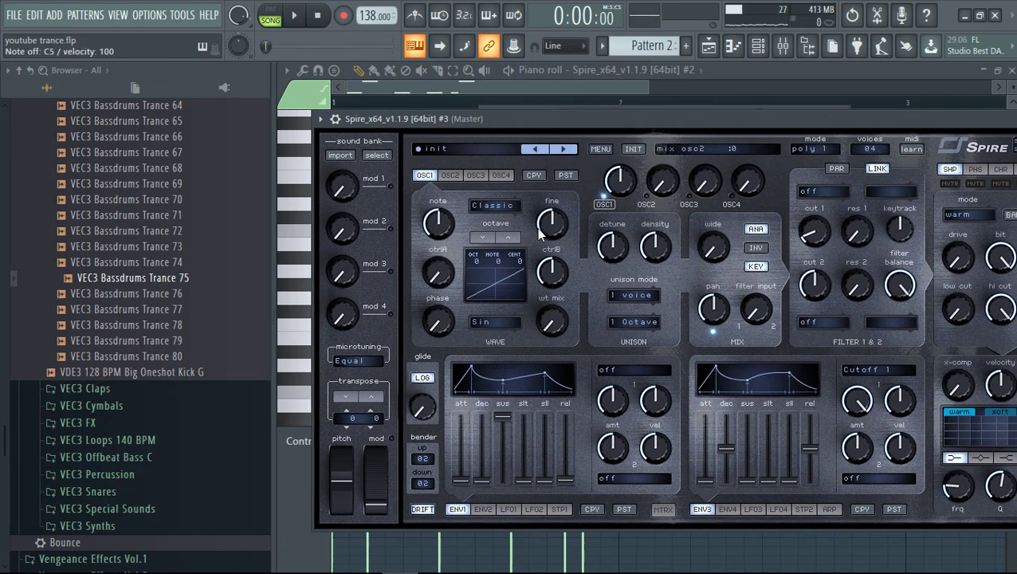
- Set the third Spire's oscillator 1 to FM with the Bass 1 wavetable, octave -2, raised ctrlA and 6 unison voices
{"action": "left_click", "coordinate": [507, 207]}
{"action": "left_click", "coordinate": [504, 254]}
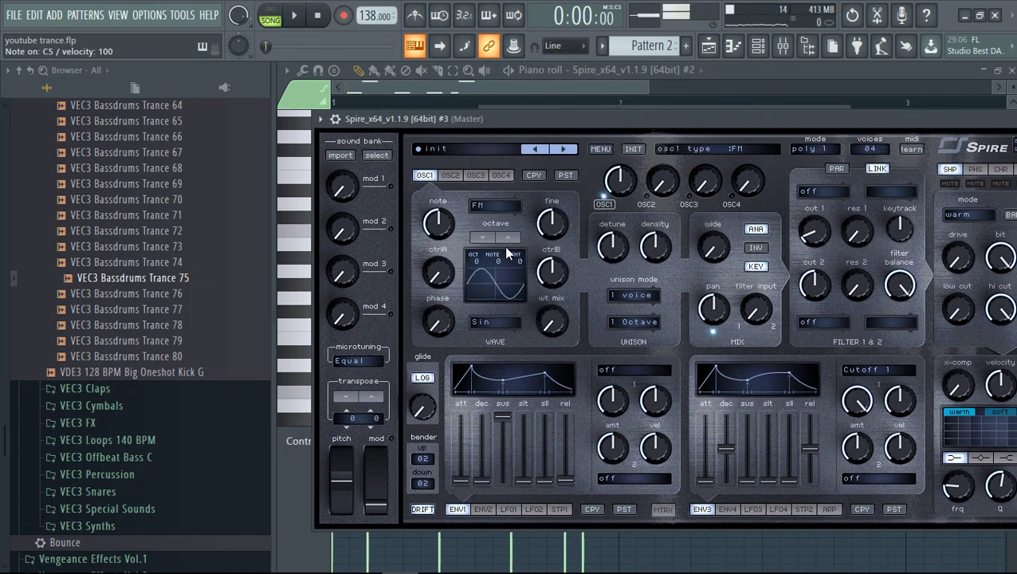
{"action": "left_click_drag", "start_coordinate": [441, 274], "coordinate": [434, 198]}
{"action": "key", "text": "z"}
{"action": "left_click_drag", "start_coordinate": [515, 322], "coordinate": [516, 302]}
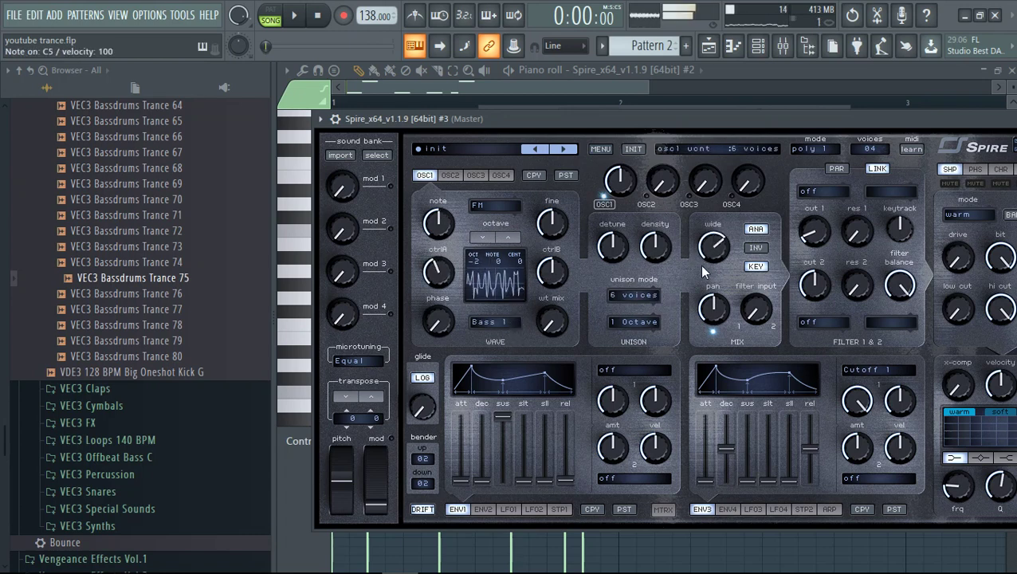
- Set filter 1 of the third Spire to perfecto LP4 with cut 1 at 750
{"action": "left_click", "coordinate": [821, 192]}
{"action": "left_click", "coordinate": [824, 232]}
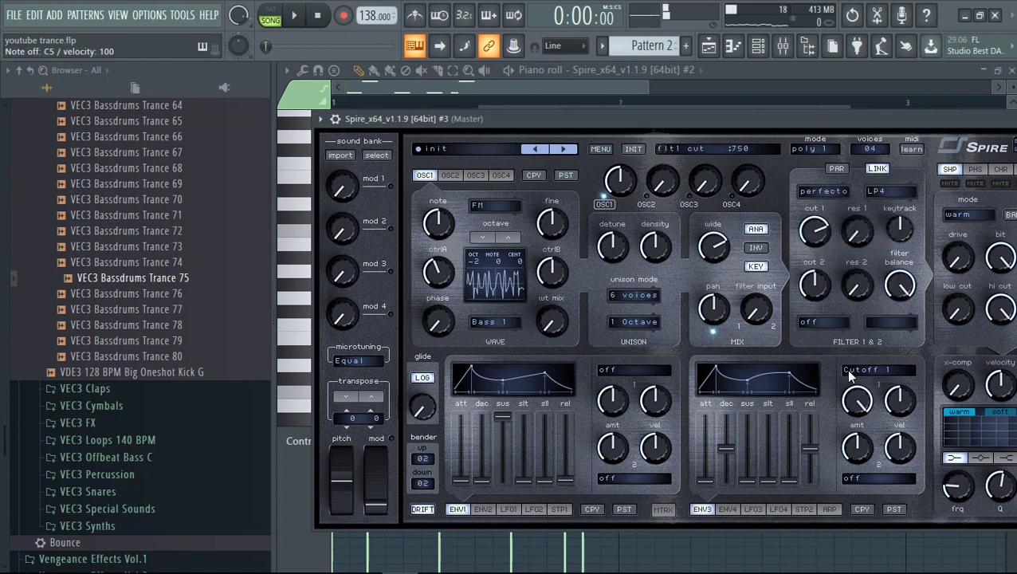
- Reposition the third Spire's window, raise its glide, set oscillator 1's ctrlA to 415 and try different wt mix amounts
{"action": "left_click_drag", "start_coordinate": [783, 119], "coordinate": [720, 116]}
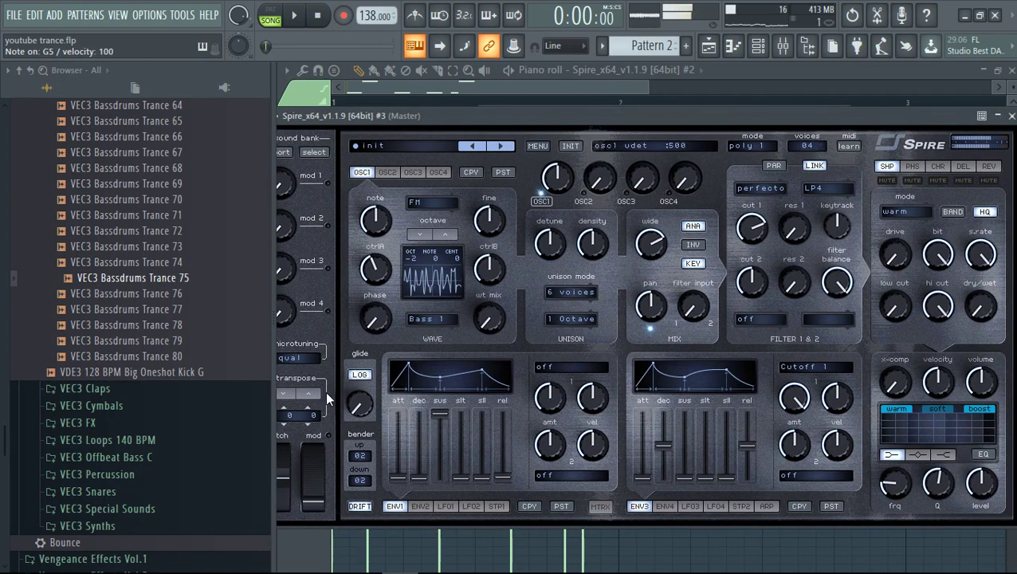
{"action": "left_click_drag", "start_coordinate": [360, 409], "coordinate": [359, 364]}
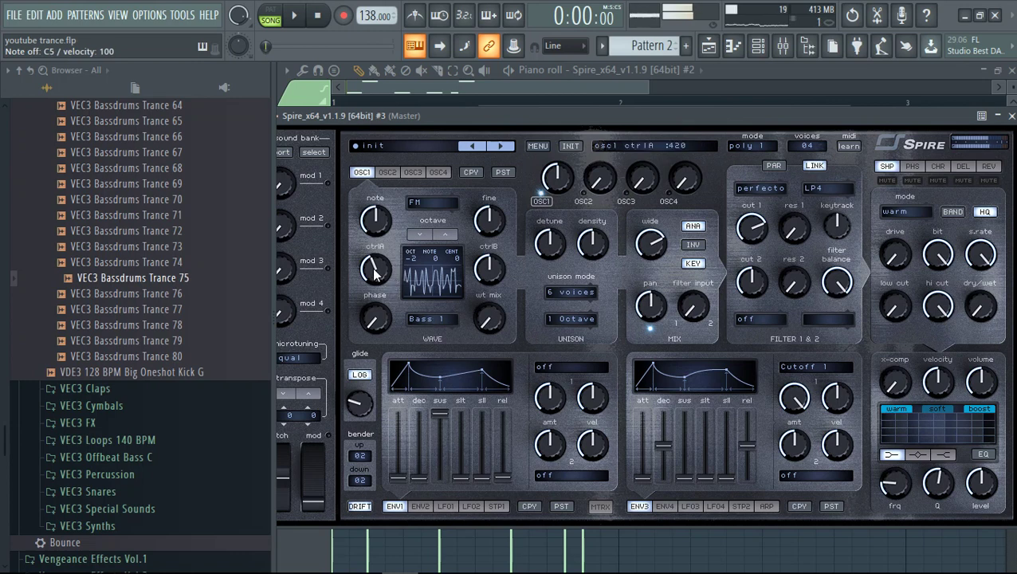
{"action": "left_click_drag", "start_coordinate": [375, 273], "coordinate": [376, 295]}
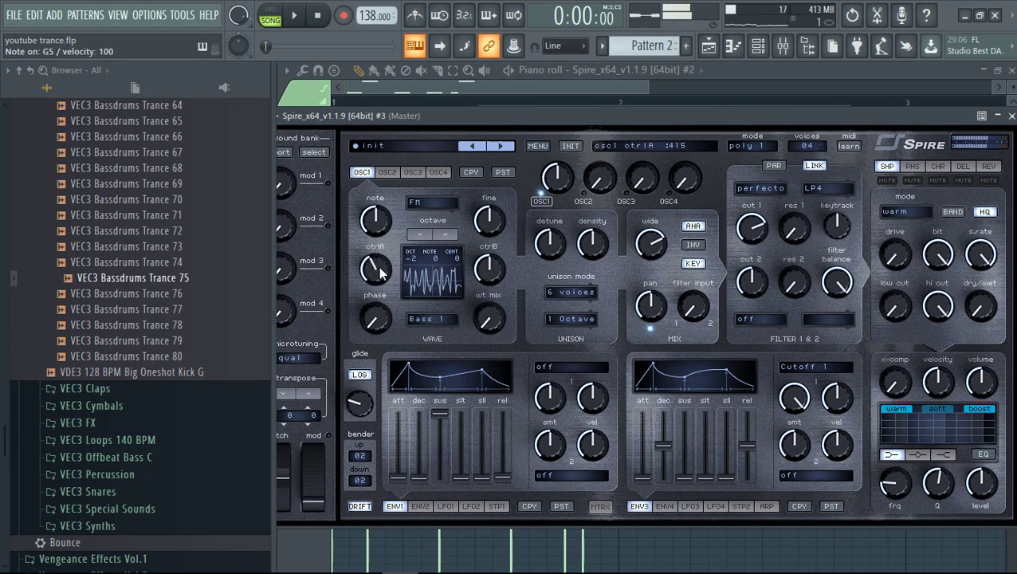
{"action": "left_click_drag", "start_coordinate": [489, 307], "coordinate": [483, 222]}
{"action": "left_click_drag", "start_coordinate": [499, 303], "coordinate": [481, 422]}
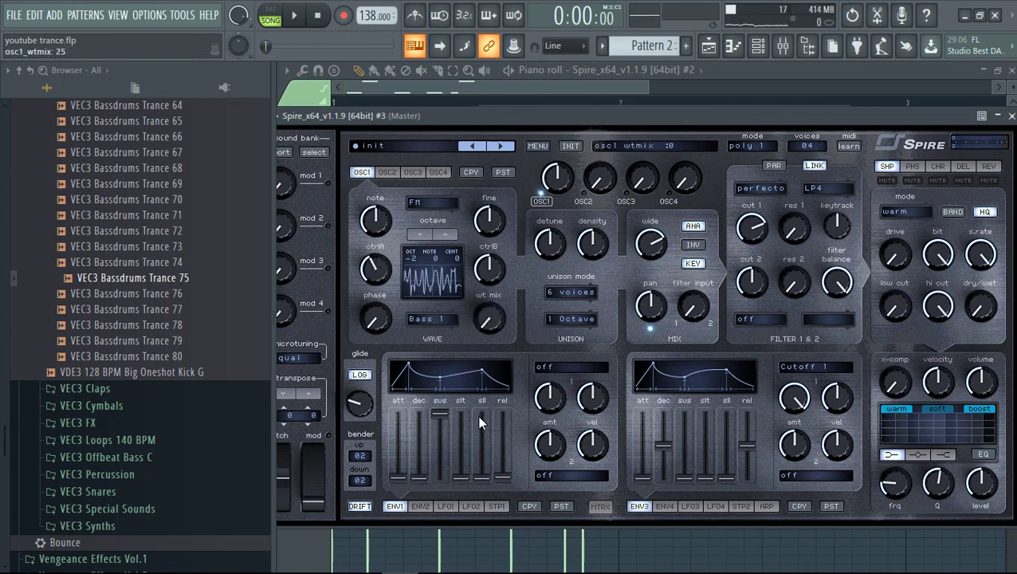
- Try oscillator 1's ctrlB, then switch the third Spire's shaper from warm to soft mode with raised drive and dry/wet
{"action": "left_click_drag", "start_coordinate": [487, 260], "coordinate": [481, 185]}
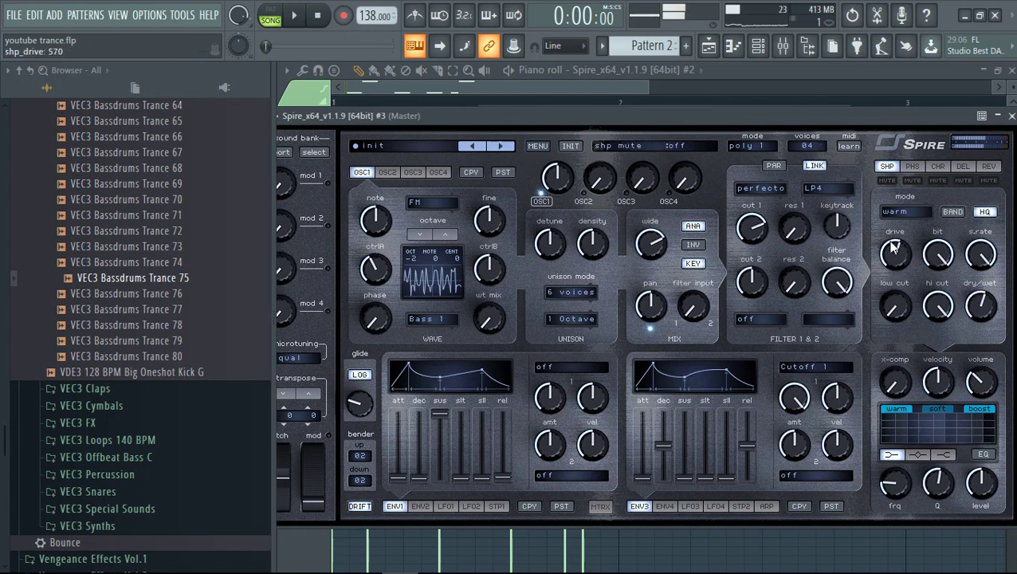
{"action": "left_click", "coordinate": [905, 212]}
{"action": "left_click", "coordinate": [899, 229]}
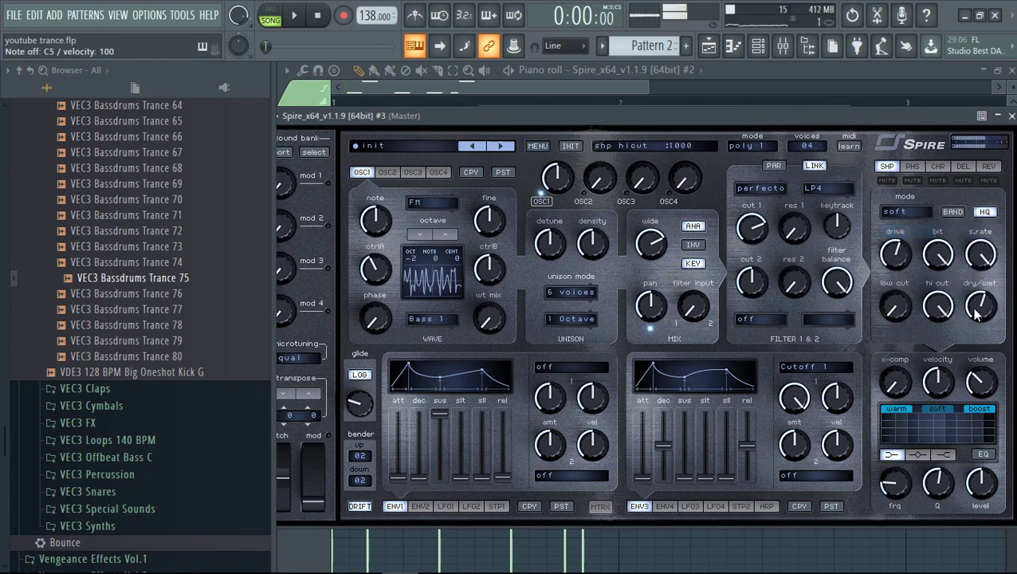
- Draw the third Spire's one-bar bass pattern of F4 and F5 notes in the piano roll, following the ghost notes
{"action": "left_click", "coordinate": [733, 46]}
{"action": "left_click", "coordinate": [343, 311]}
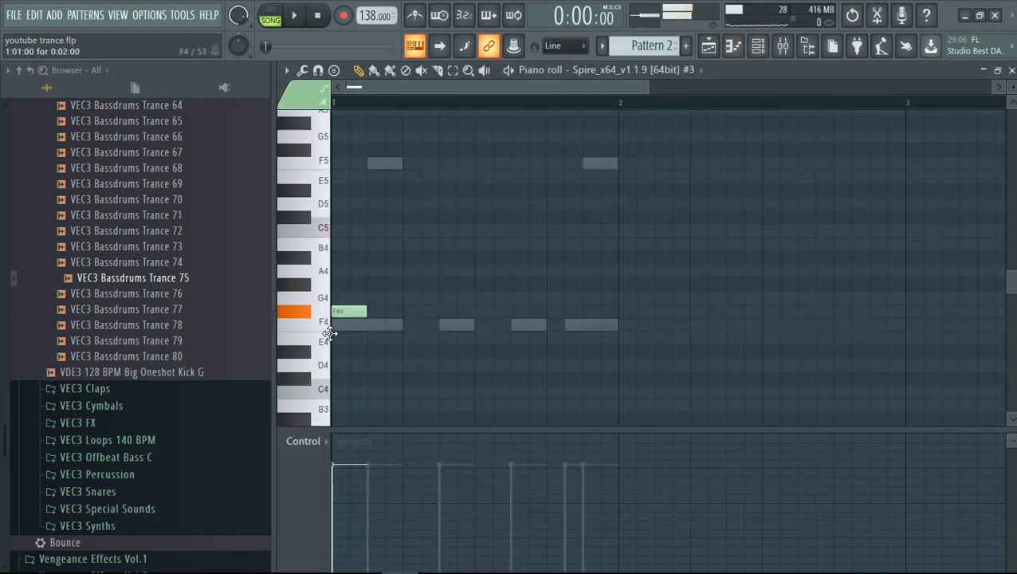
{"action": "left_click_drag", "start_coordinate": [330, 333], "coordinate": [363, 322]}
{"action": "key", "text": "space"}
{"action": "left_click", "coordinate": [372, 163]}
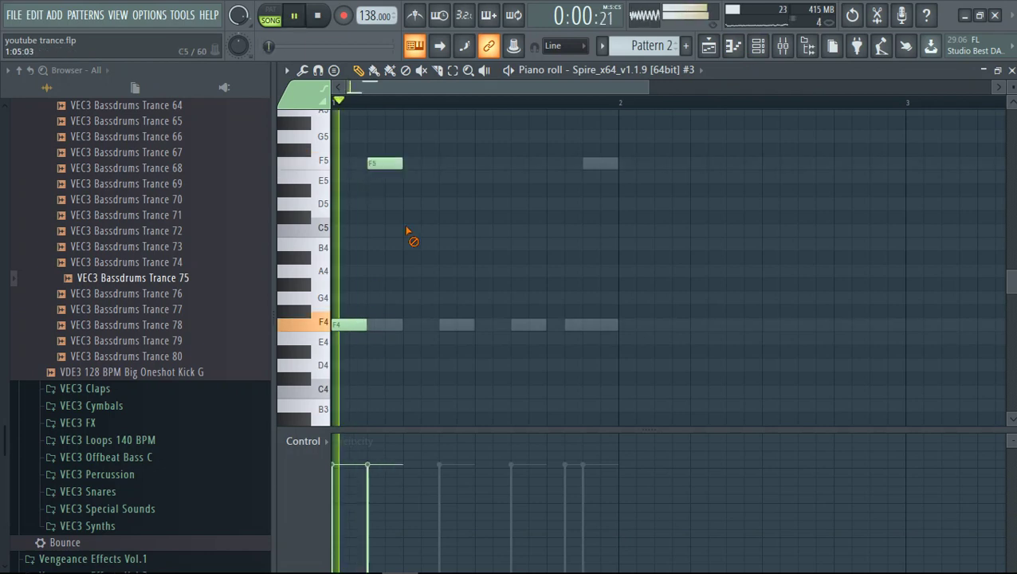
{"action": "left_click", "coordinate": [445, 327]}
{"action": "left_click", "coordinate": [515, 327]}
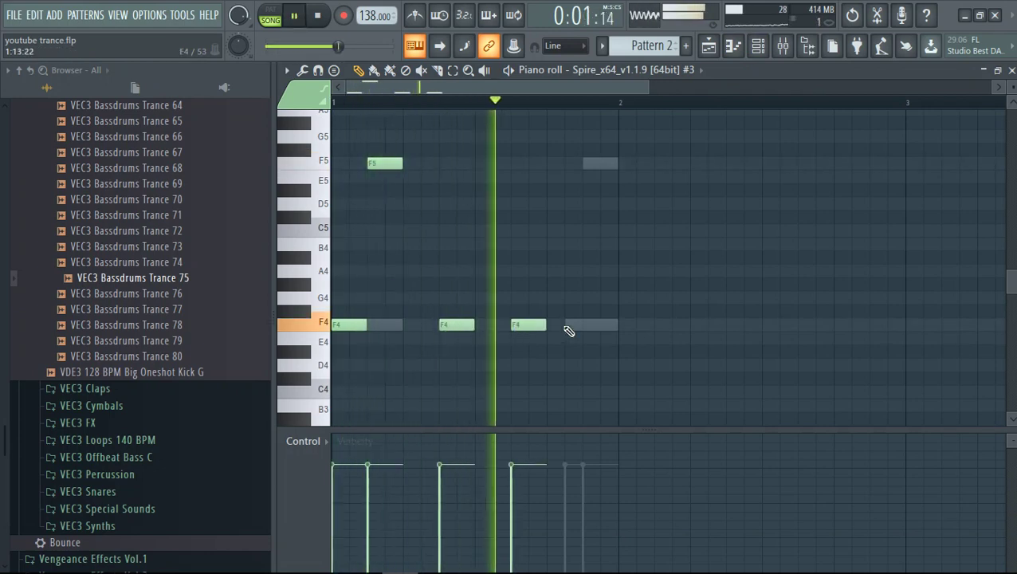
{"action": "left_click", "coordinate": [571, 325]}
{"action": "key", "text": "space"}
{"action": "key", "text": "space"}
{"action": "left_click", "coordinate": [594, 164]}
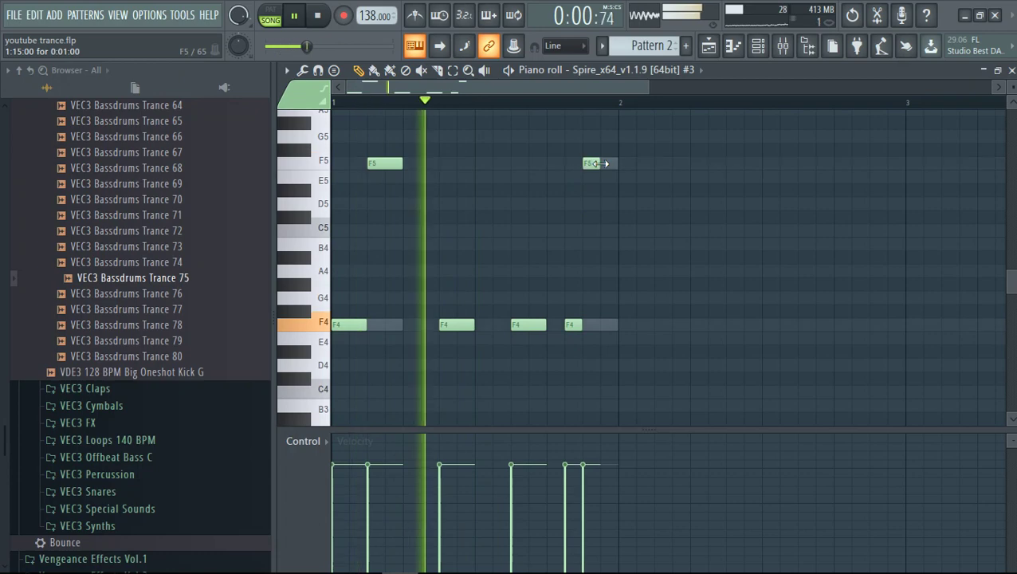
- Reopen the third Spire from the channel rack and set its glide to 180 during playback
{"action": "left_click", "coordinate": [758, 45]}
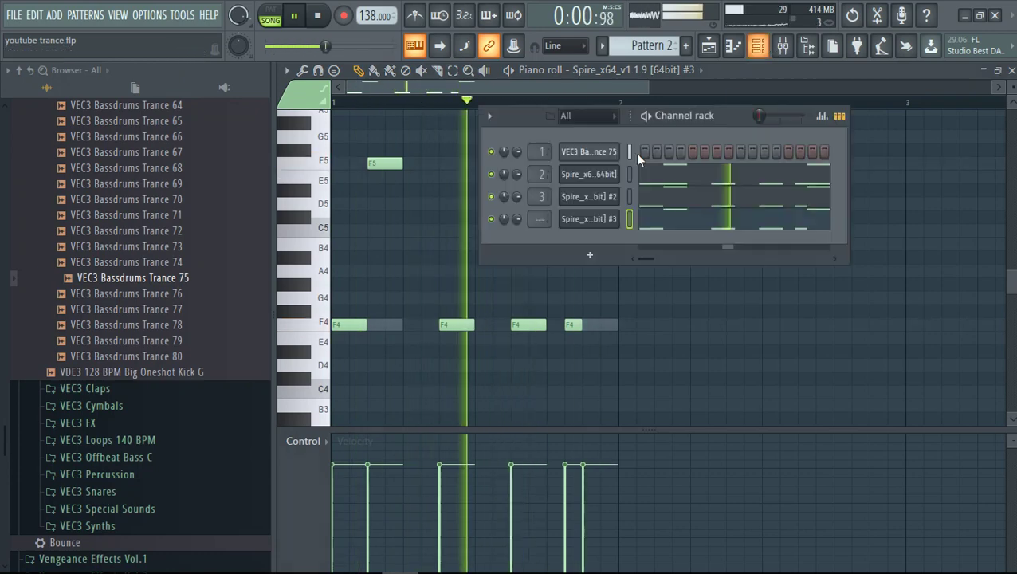
{"action": "left_click", "coordinate": [589, 219]}
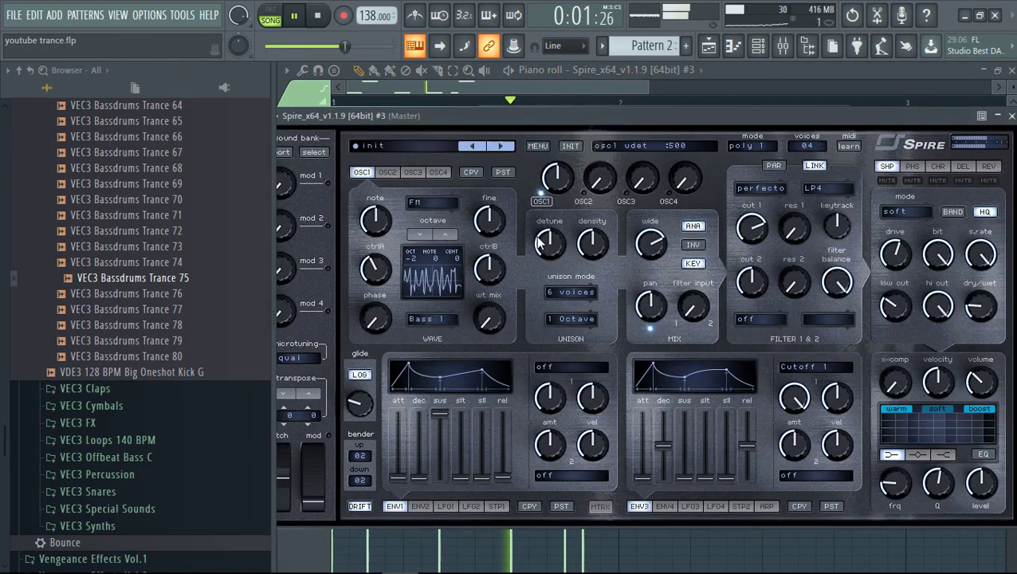
{"action": "left_click_drag", "start_coordinate": [345, 453], "coordinate": [346, 472]}
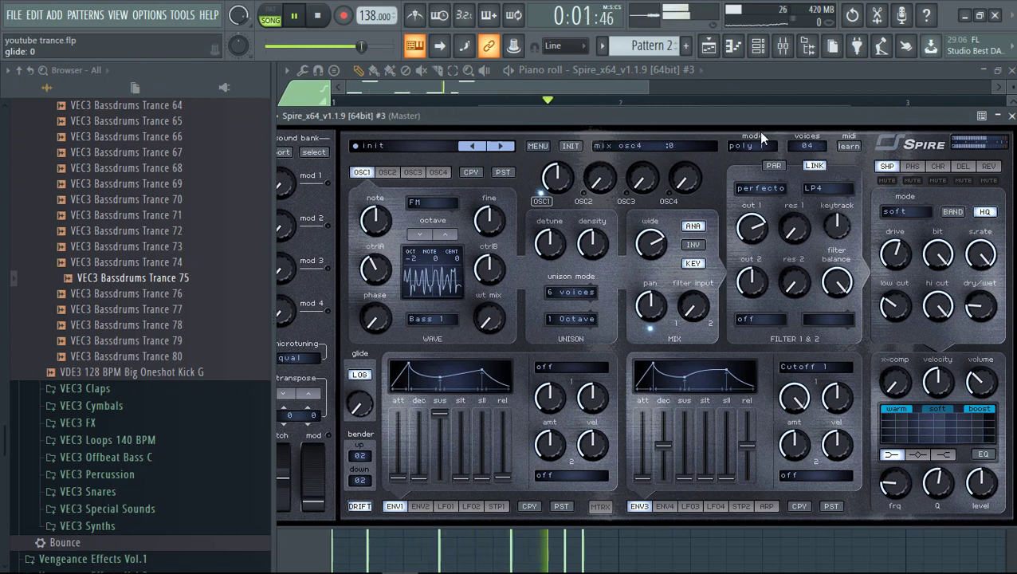
{"action": "left_click_drag", "start_coordinate": [361, 413], "coordinate": [362, 392]}
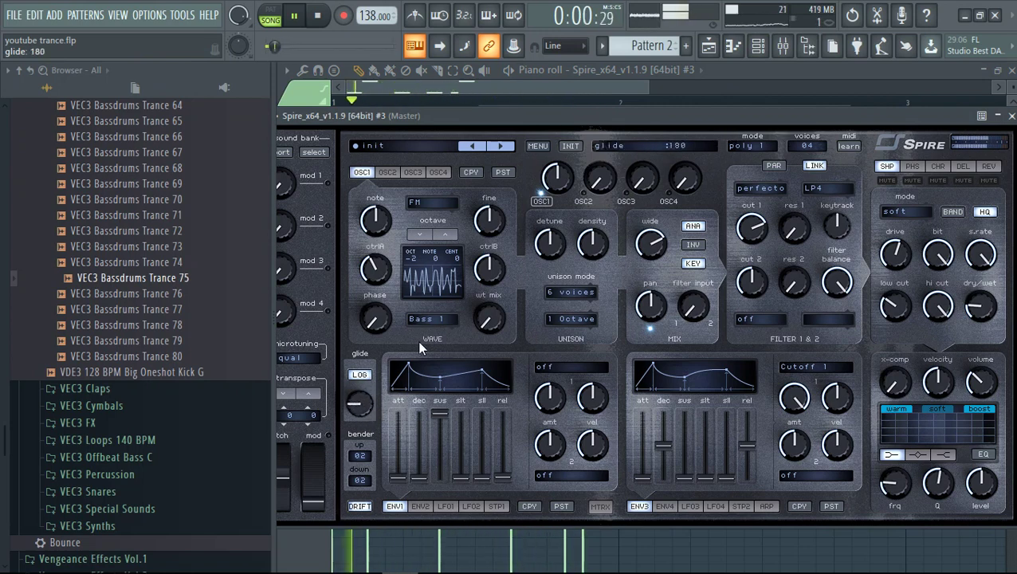
- Reset the third Spire to its init sound and give oscillator 1 9 unison voices, full width and octave -2, with cut 1 fully open
{"action": "left_click", "coordinate": [572, 146]}
{"action": "left_click_drag", "start_coordinate": [590, 295], "coordinate": [706, 104]}
{"action": "left_click_drag", "start_coordinate": [752, 227], "coordinate": [741, 120]}
{"action": "left_click", "coordinate": [421, 234]}
{"action": "left_click", "coordinate": [421, 235]}
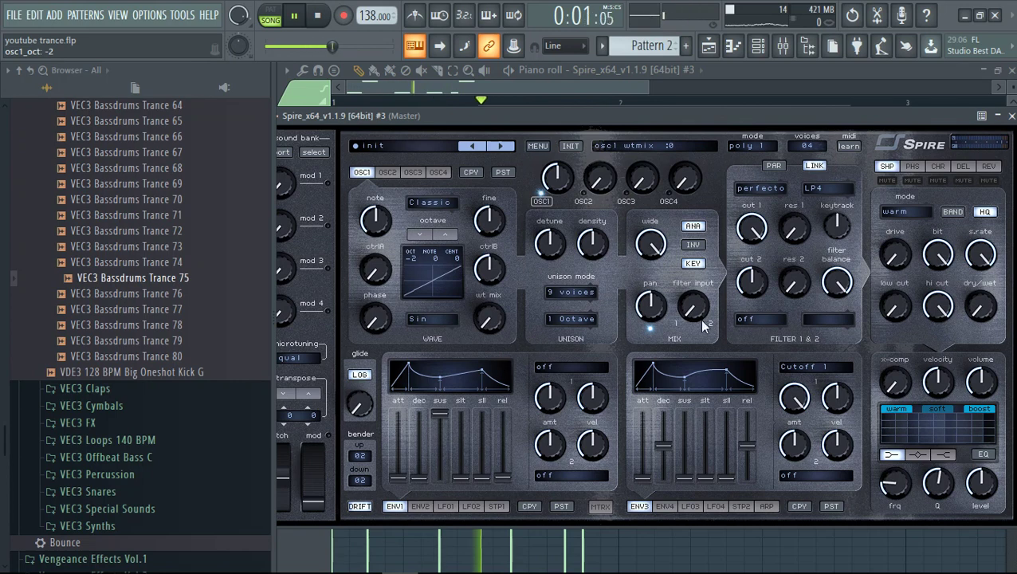
- Set the third Spire's reverb to dry/wet 320 and decay 345, and raise the delay's dry/wet, width and right delay time
{"action": "left_click", "coordinate": [989, 165]}
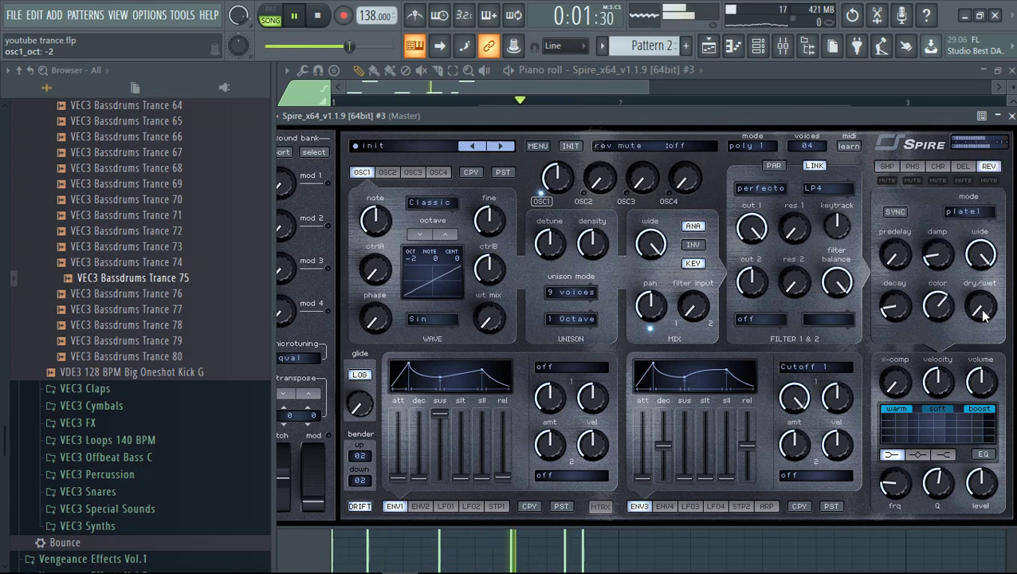
{"action": "left_click_drag", "start_coordinate": [987, 316], "coordinate": [985, 343]}
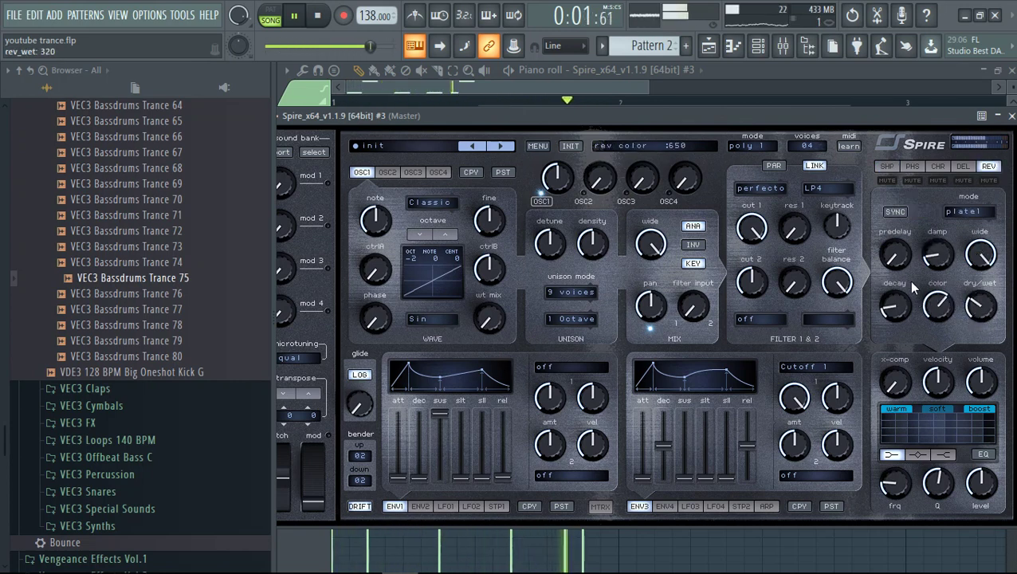
{"action": "left_click", "coordinate": [963, 166]}
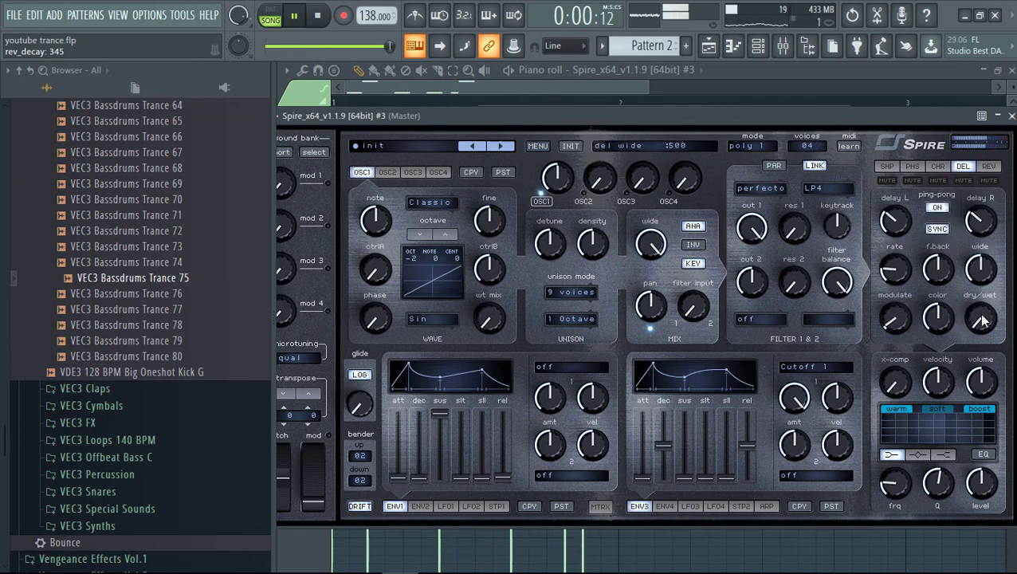
{"action": "left_click_drag", "start_coordinate": [984, 312], "coordinate": [990, 339]}
{"action": "left_click_drag", "start_coordinate": [986, 267], "coordinate": [989, 157]}
{"action": "left_click_drag", "start_coordinate": [991, 207], "coordinate": [983, 217]}
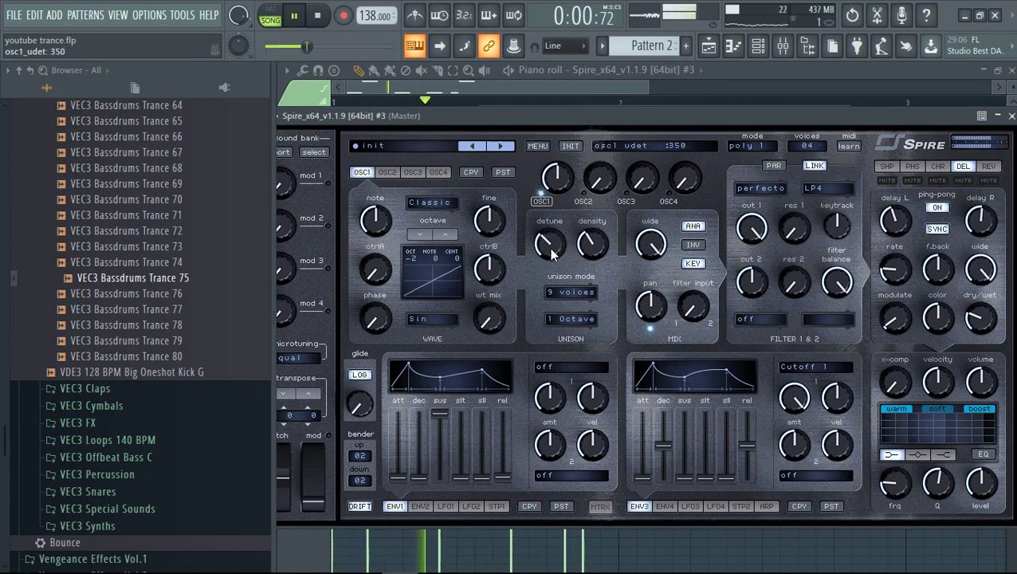
- Raise oscillator 2's mix to 1000 and set it to FM at octave -1 with ctrlA 365 and ctrlB 500
{"action": "left_click_drag", "start_coordinate": [602, 195], "coordinate": [602, 172]}
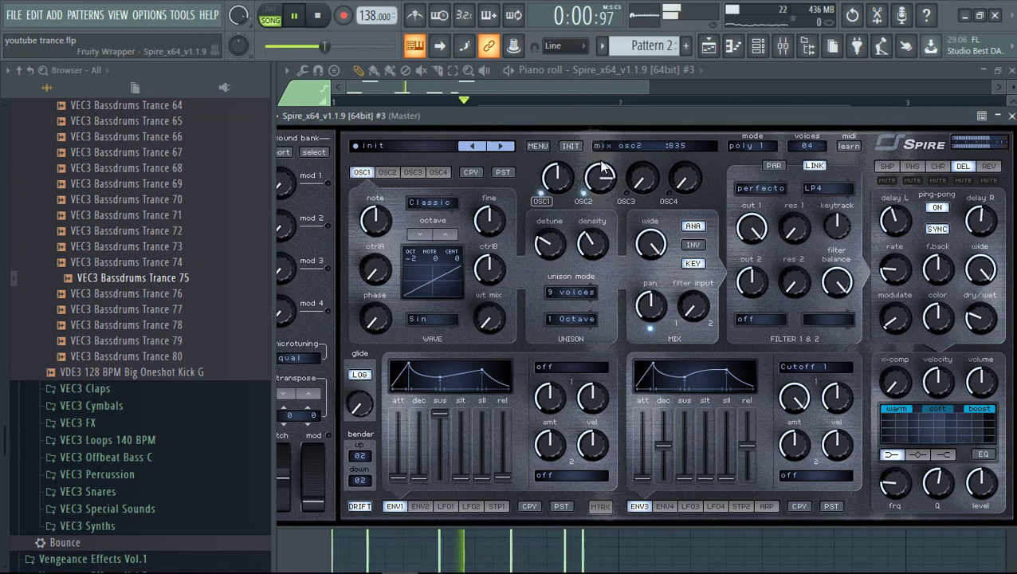
{"action": "left_click", "coordinate": [387, 173]}
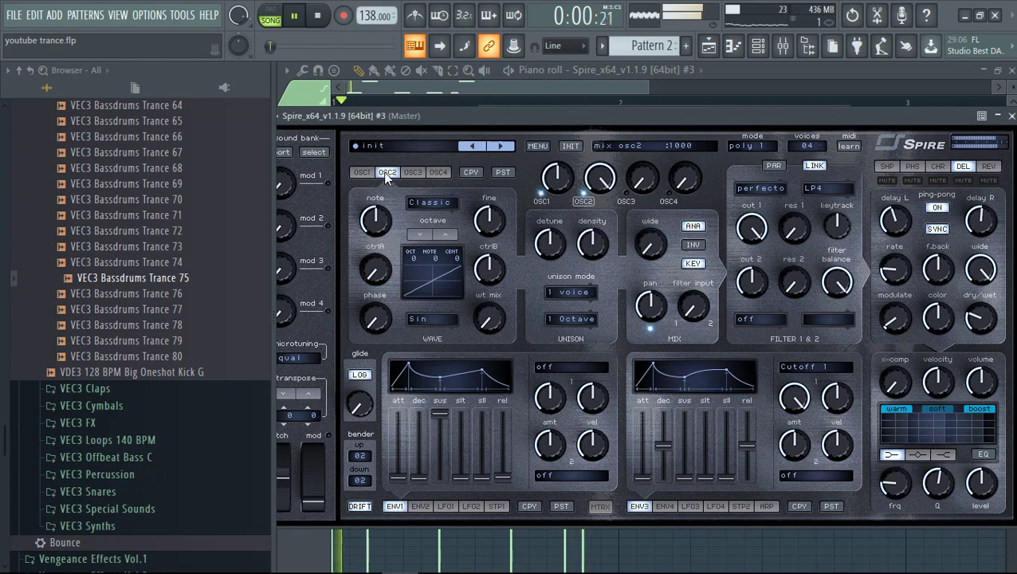
{"action": "left_click", "coordinate": [415, 238]}
{"action": "left_click_drag", "start_coordinate": [449, 204], "coordinate": [453, 147]}
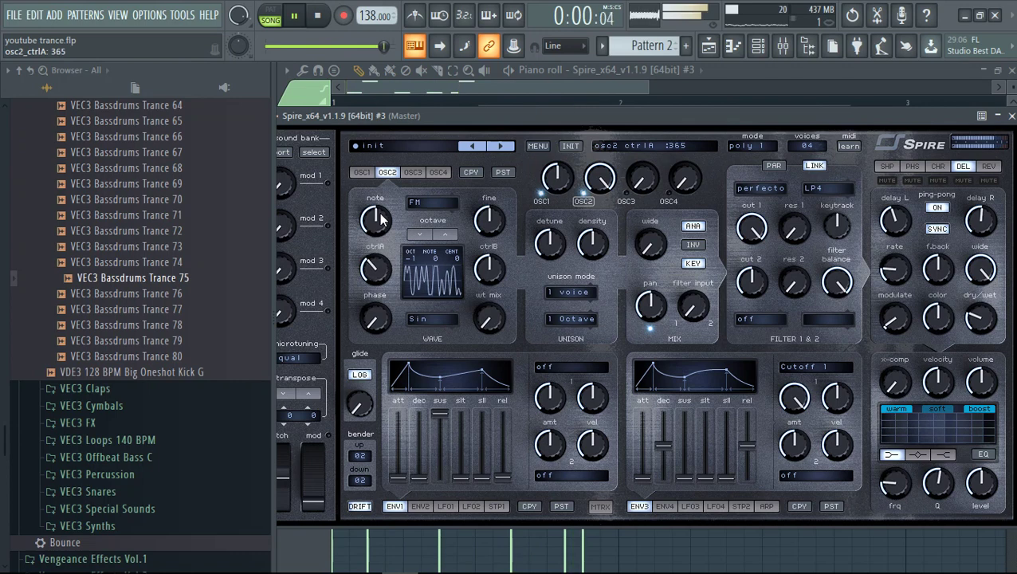
{"action": "left_click_drag", "start_coordinate": [489, 272], "coordinate": [489, 288]}
{"action": "double_click", "coordinate": [492, 277]}
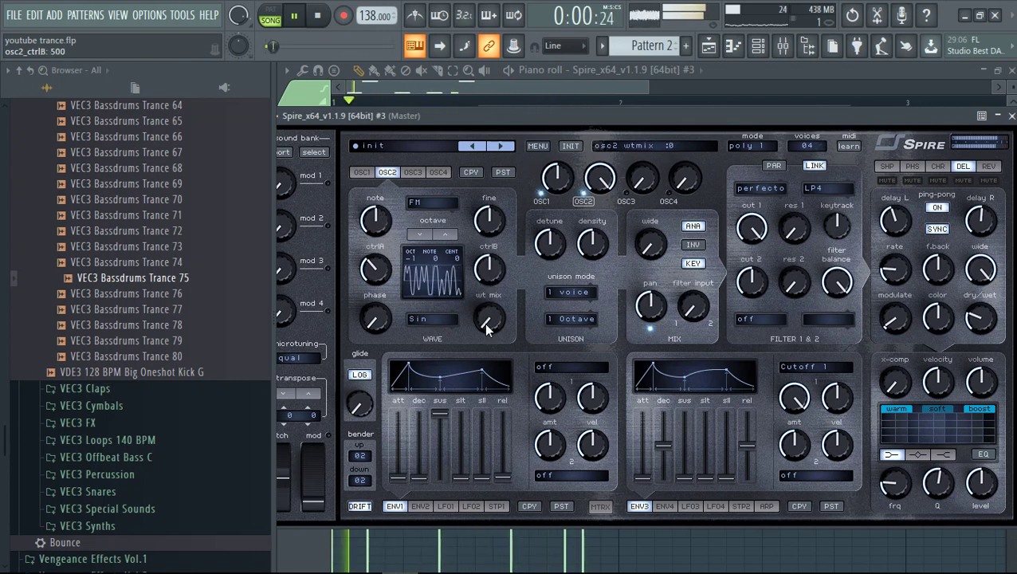
- Give oscillator 2 the Piano A2 wavetable, width 1000, 3 unison voices and detune 140, and try octave -2
{"action": "left_click_drag", "start_coordinate": [451, 323], "coordinate": [456, 281]}
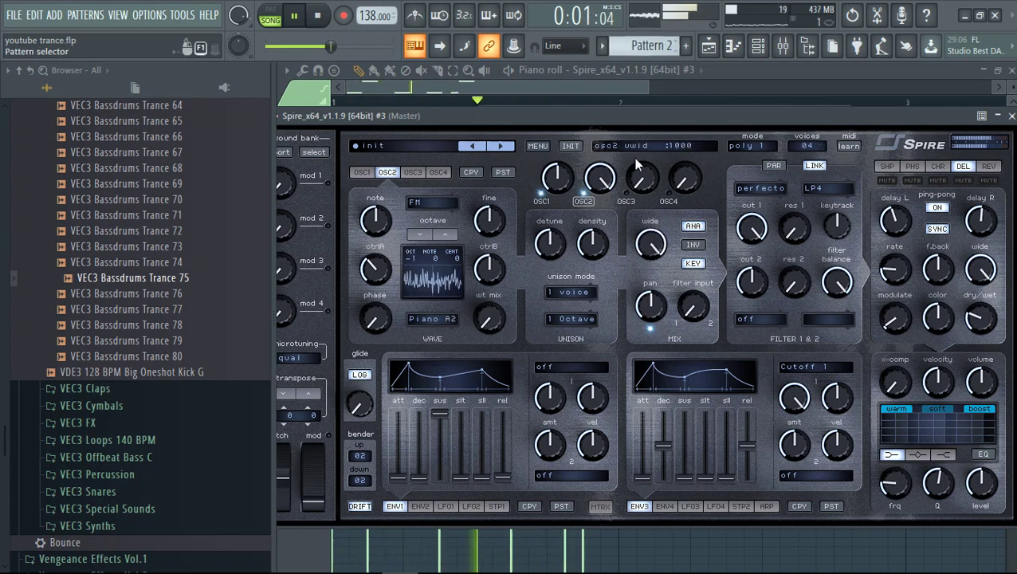
{"action": "left_click_drag", "start_coordinate": [548, 243], "coordinate": [550, 273]}
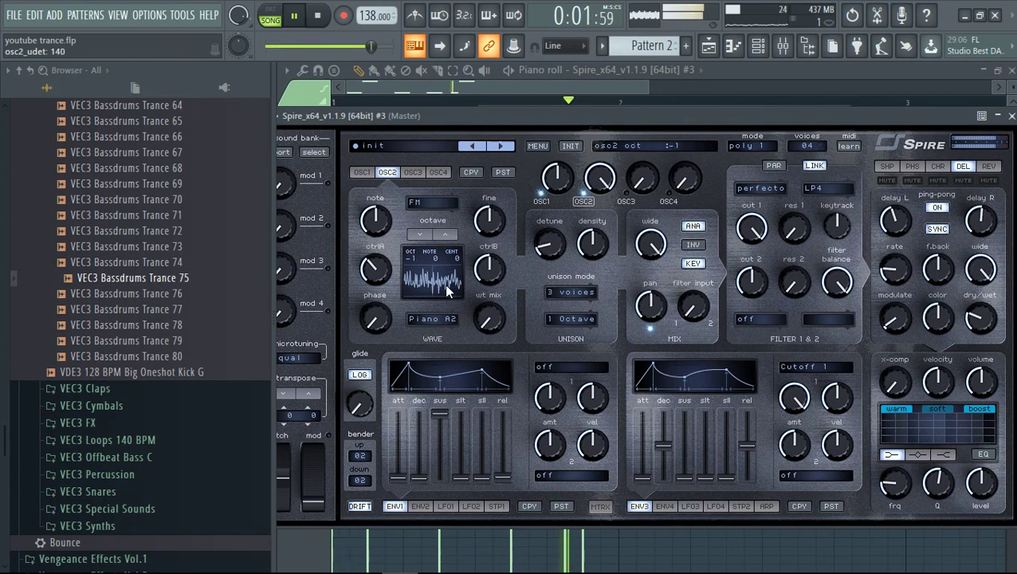
{"action": "left_click", "coordinate": [421, 235]}
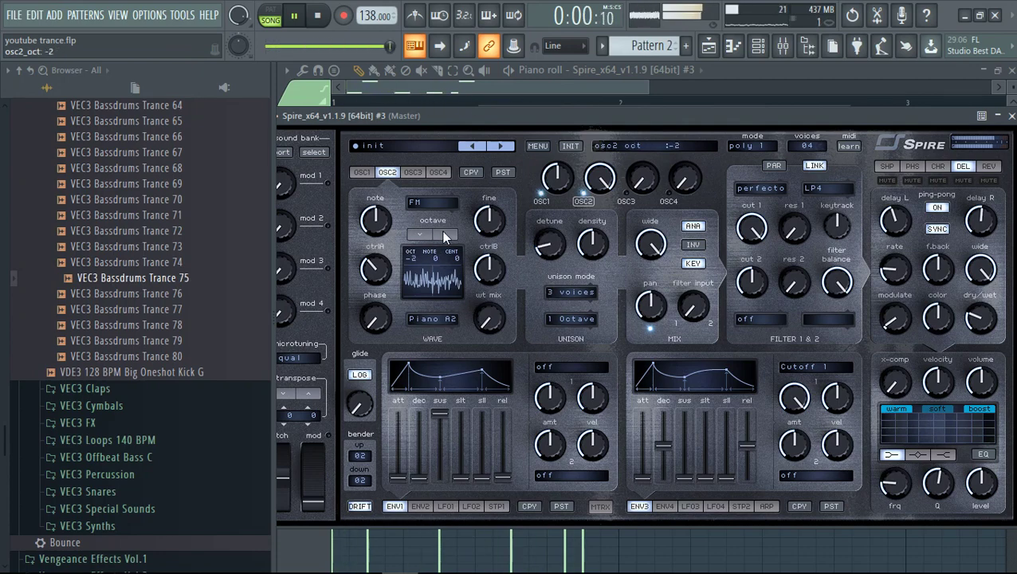
- Lower the third Spire's output volume and reposition its window
{"action": "left_click_drag", "start_coordinate": [551, 126], "coordinate": [460, 105]}
{"action": "left_click_drag", "start_coordinate": [889, 360], "coordinate": [890, 404]}
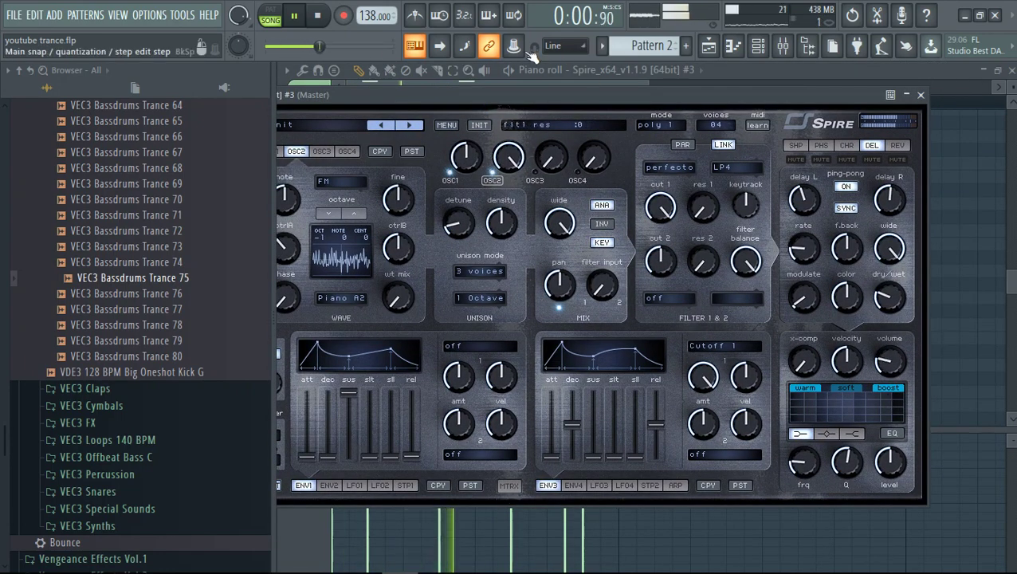
{"action": "left_click_drag", "start_coordinate": [496, 100], "coordinate": [551, 144]}
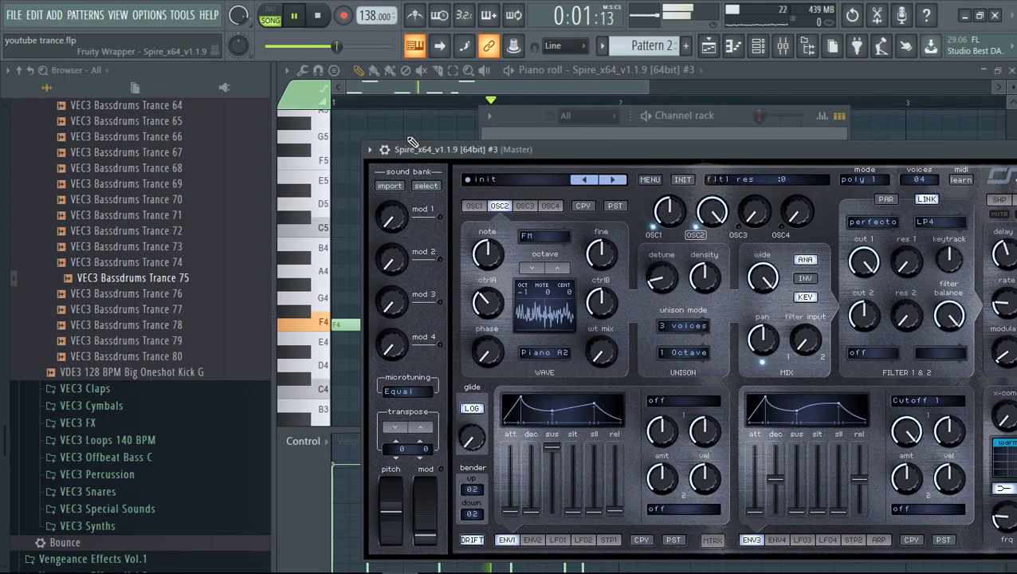
- Route the third Spire to mixer insert 4 and load LFOTool in its first effect slot
{"action": "left_click", "coordinate": [370, 149]}
{"action": "left_click", "coordinate": [559, 199]}
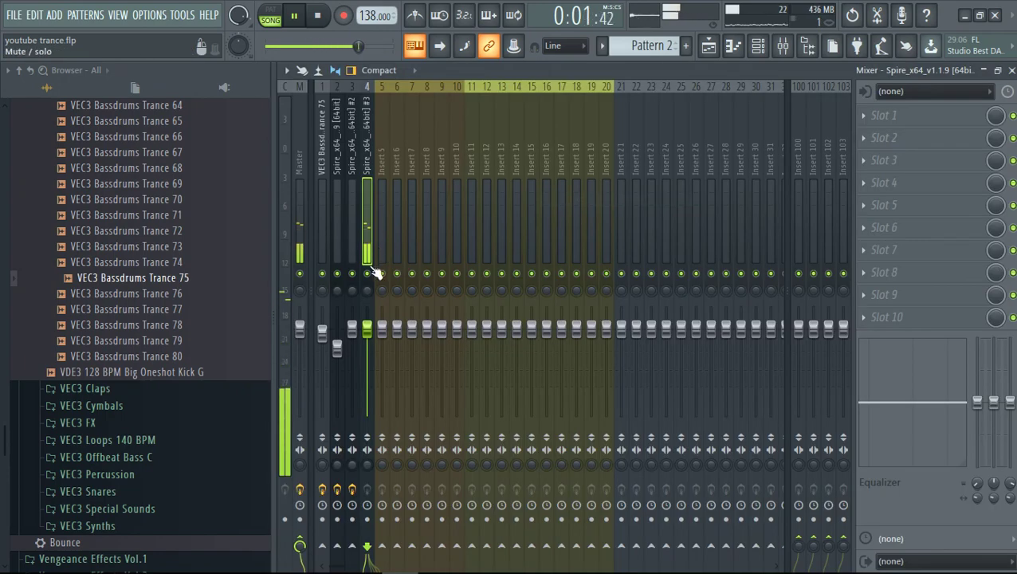
{"action": "left_click", "coordinate": [885, 115]}
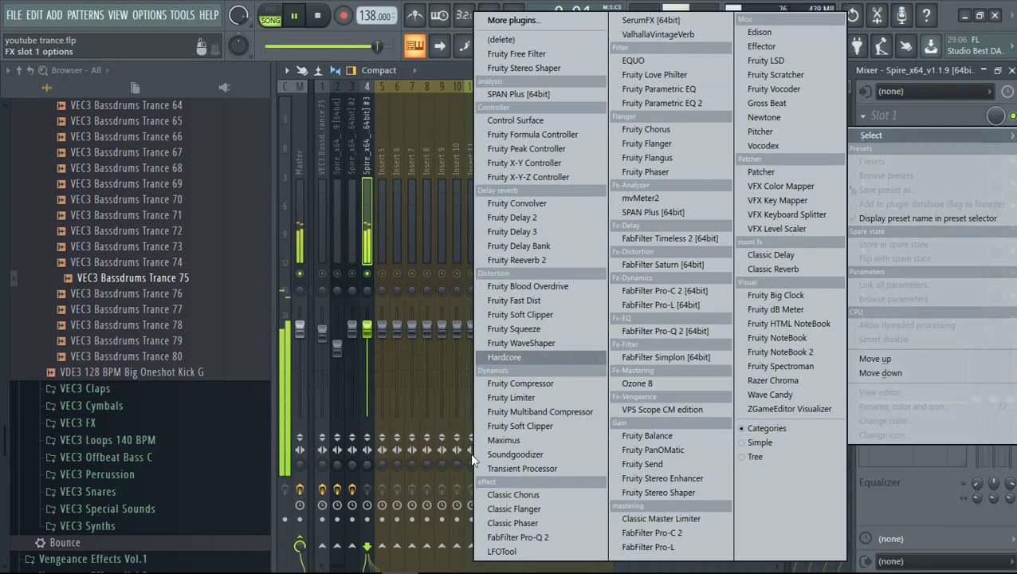
{"action": "left_click", "coordinate": [502, 550]}
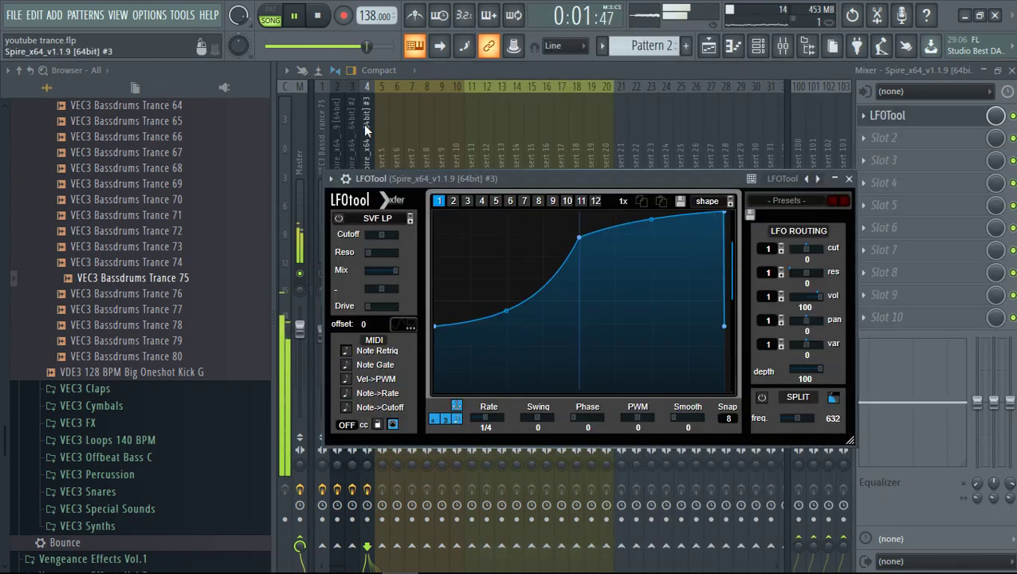
{"action": "left_click", "coordinate": [363, 124]}
- Audition the song with the third Spire layer and bring up its notes in the piano roll
{"action": "key", "text": "space"}
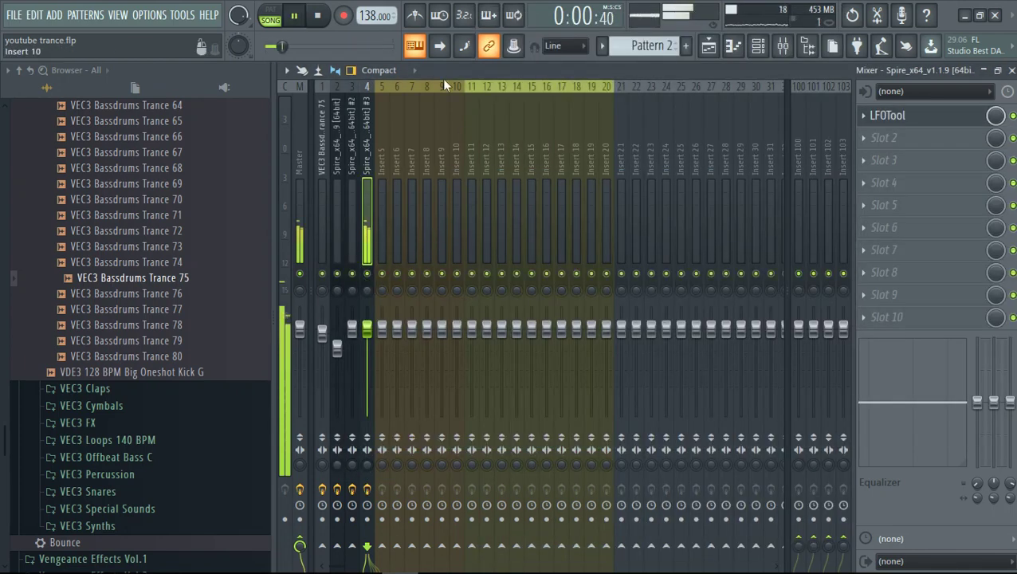
{"action": "left_click", "coordinate": [759, 45]}
{"action": "key", "text": "space"}
{"action": "left_click", "coordinate": [364, 220]}
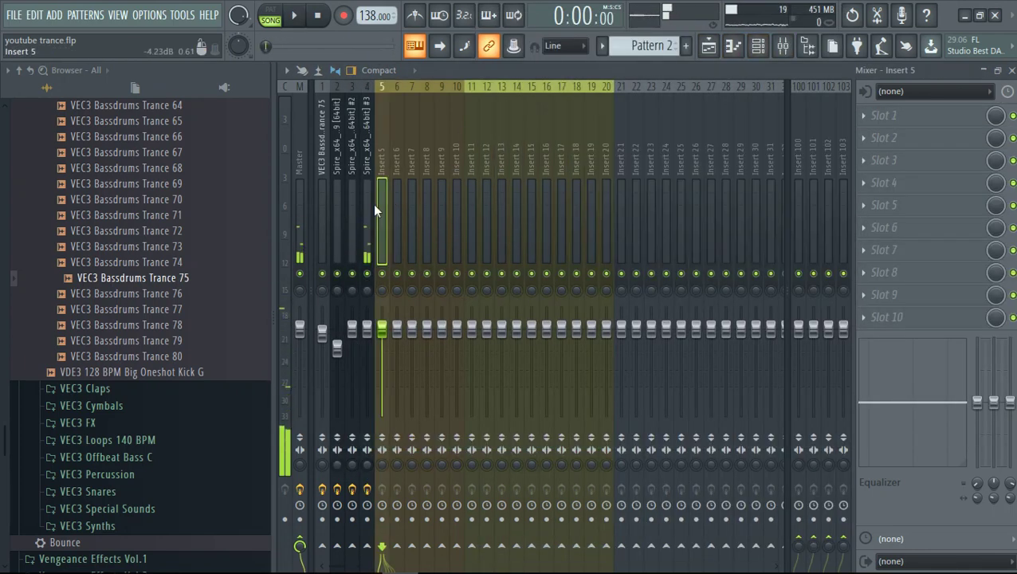
{"action": "key", "text": "space"}
{"action": "left_click", "coordinate": [734, 49]}
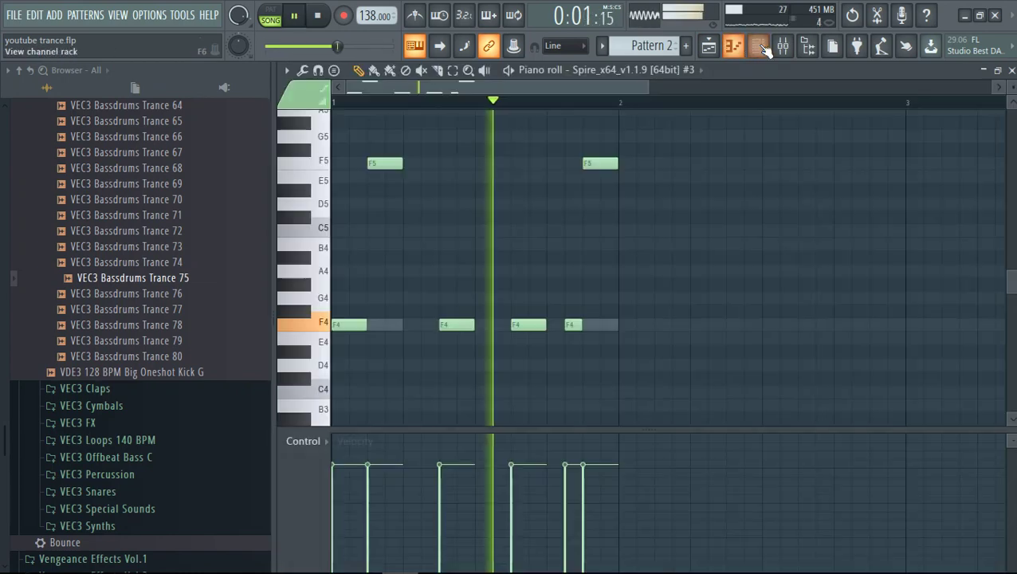
- In the third Spire, set oscillator 2's octave to -2 and turn its mix all the way down
{"action": "left_click", "coordinate": [764, 49]}
{"action": "left_click", "coordinate": [577, 221]}
{"action": "left_click", "coordinate": [532, 267]}
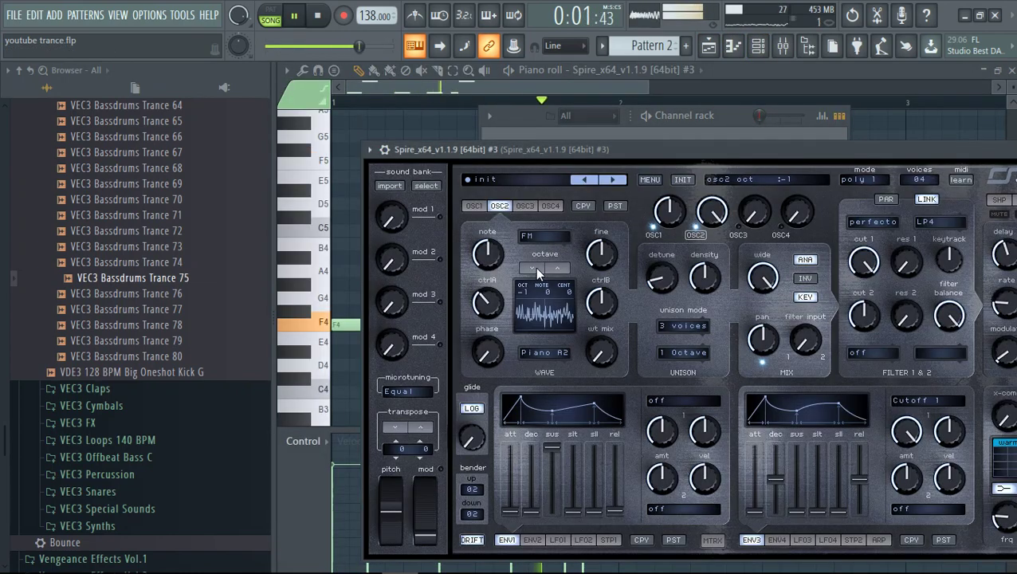
{"action": "left_click_drag", "start_coordinate": [663, 152], "coordinate": [605, 127]}
{"action": "left_click_drag", "start_coordinate": [653, 182], "coordinate": [652, 240]}
- Compare the third Spire soloed against its sound together with the kick and the other bass layers
{"action": "left_click_drag", "start_coordinate": [465, 125], "coordinate": [452, 365]}
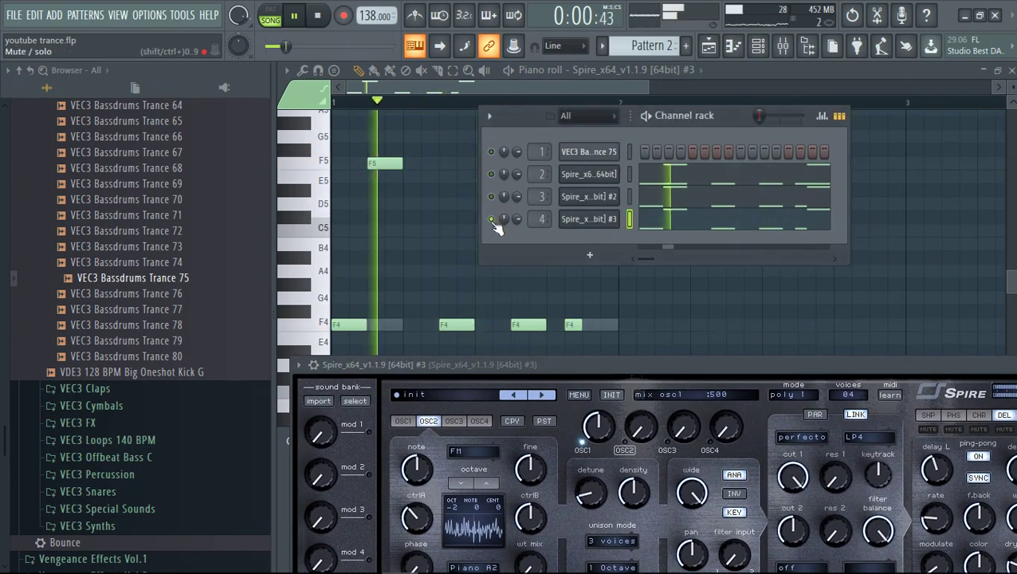
{"action": "left_click", "coordinate": [491, 197]}
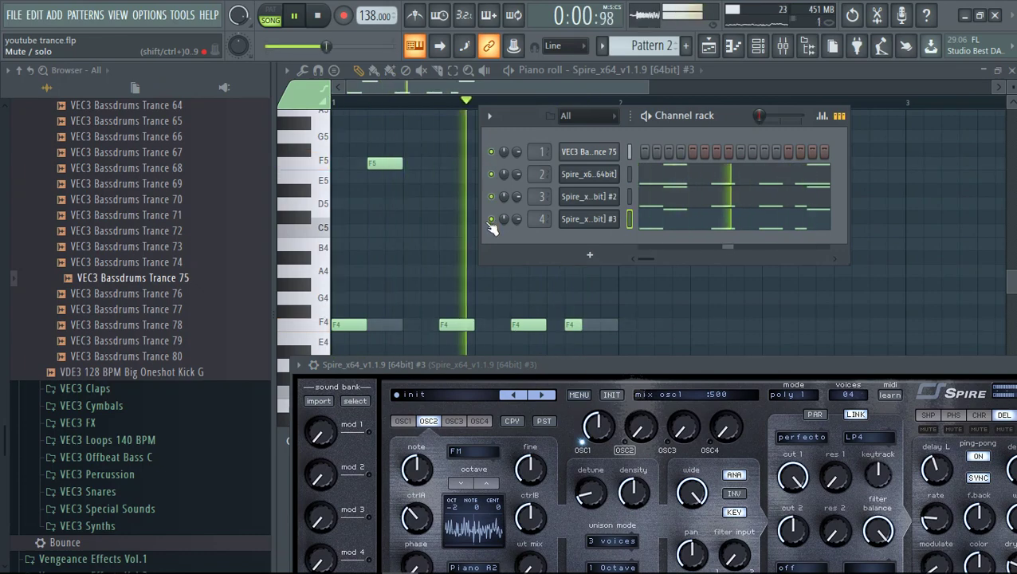
{"action": "left_click", "coordinate": [491, 197]}
{"action": "left_click_drag", "start_coordinate": [532, 372], "coordinate": [532, 162]}
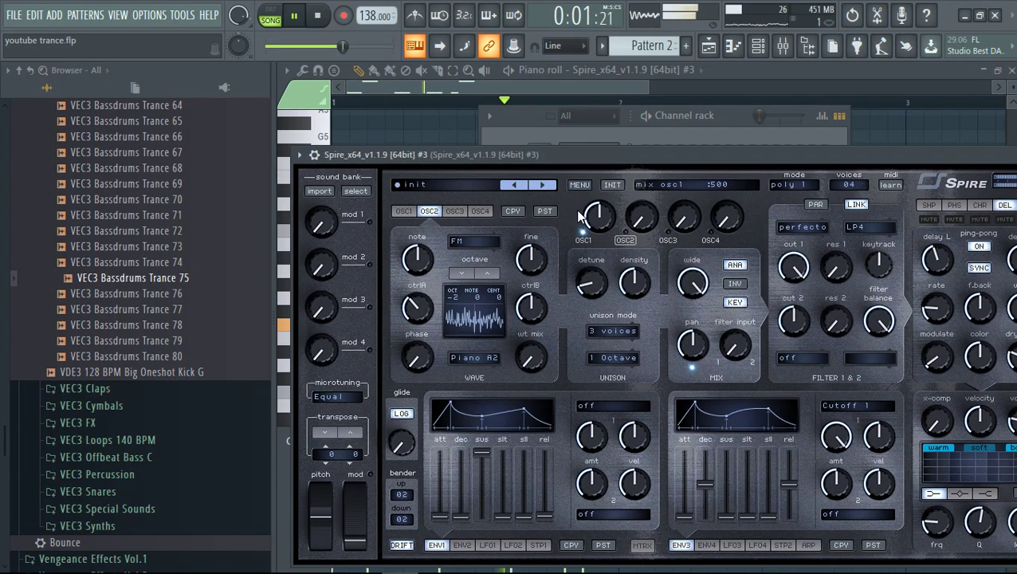
- Set the third Spire's oscillator 1 to the Classic type with the Para 3 wavetable
{"action": "left_click", "coordinate": [405, 212]}
{"action": "left_click", "coordinate": [471, 241]}
{"action": "left_click", "coordinate": [471, 259]}
{"action": "left_click", "coordinate": [474, 357]}
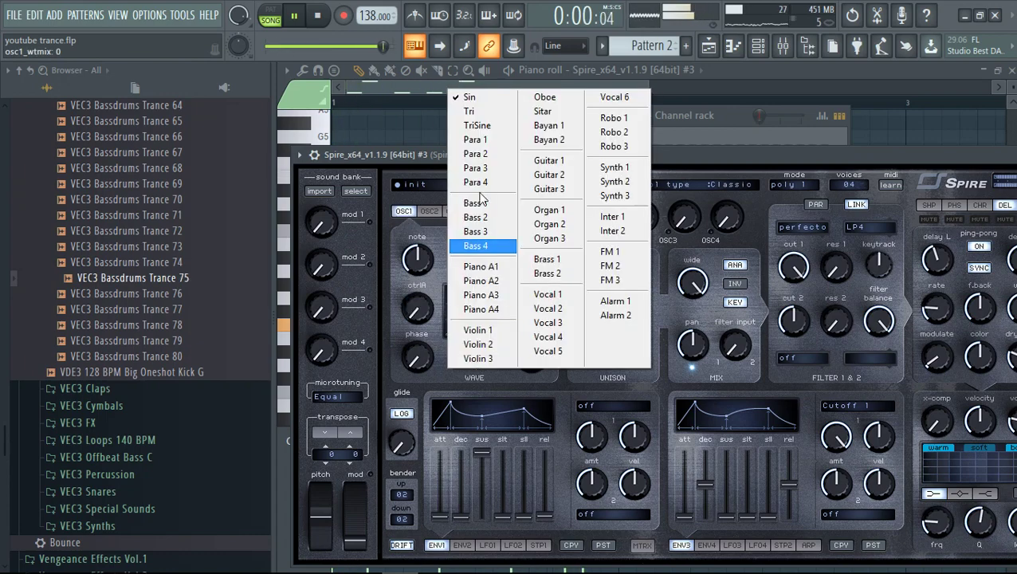
{"action": "left_click", "coordinate": [475, 168]}
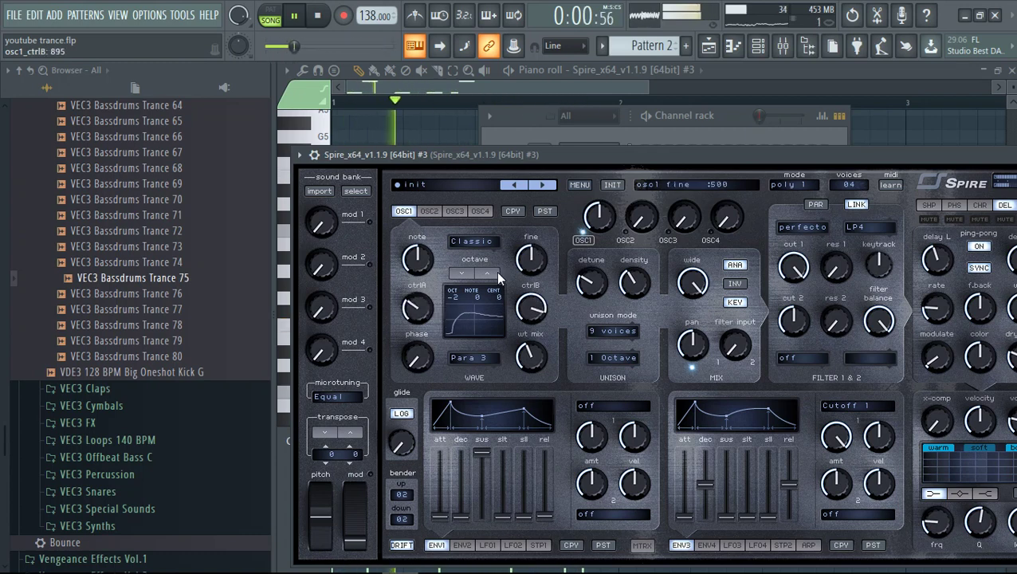
- Switch oscillator 1 to FM and try ctrlB at 570 and 1000 and ctrlA at 345
{"action": "left_click", "coordinate": [492, 192]}
{"action": "left_click_drag", "start_coordinate": [418, 308], "coordinate": [433, 414]}
{"action": "left_click_drag", "start_coordinate": [546, 321], "coordinate": [545, 363]}
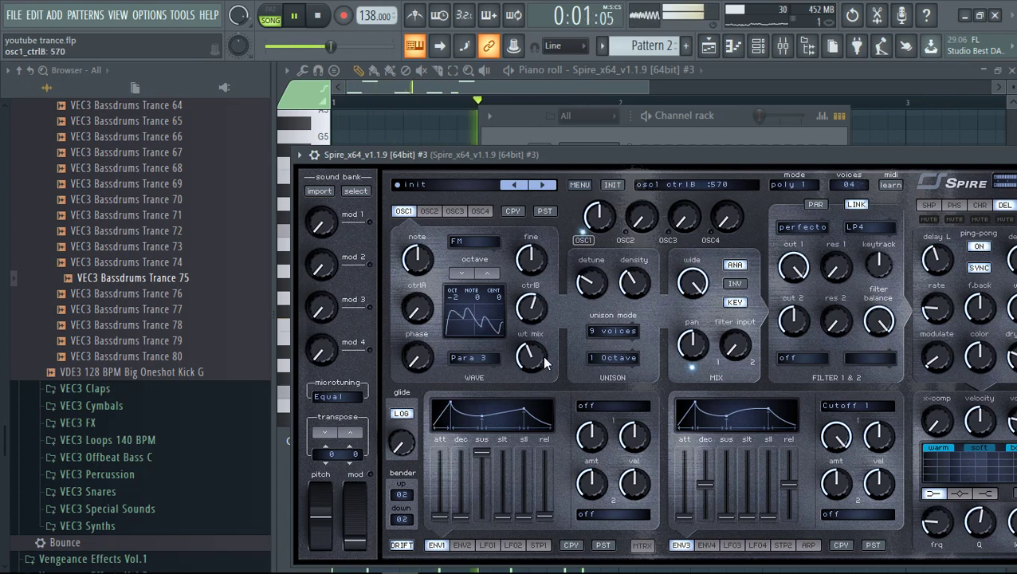
{"action": "left_click_drag", "start_coordinate": [546, 322], "coordinate": [545, 263]}
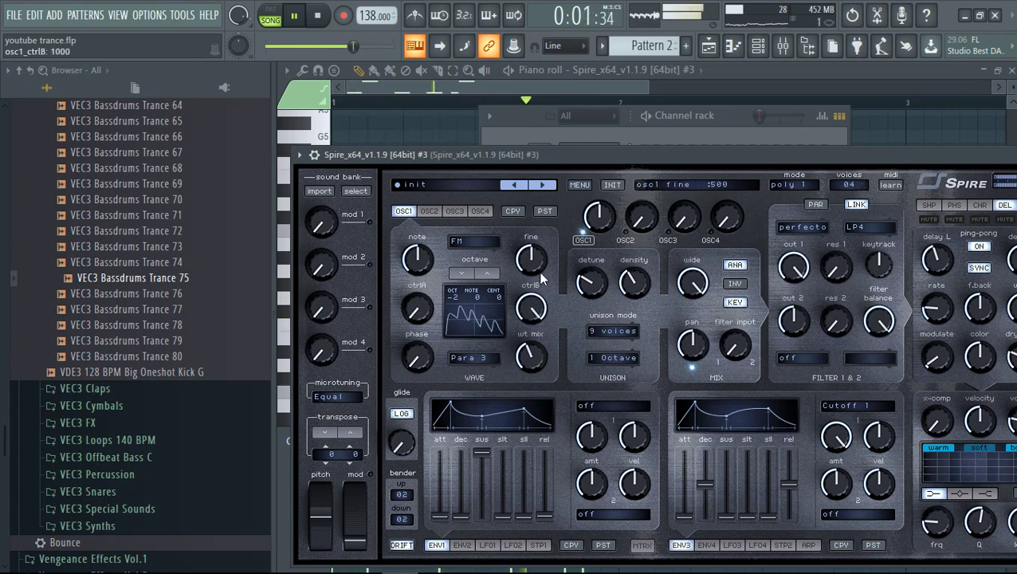
{"action": "left_click_drag", "start_coordinate": [416, 307], "coordinate": [421, 229]}
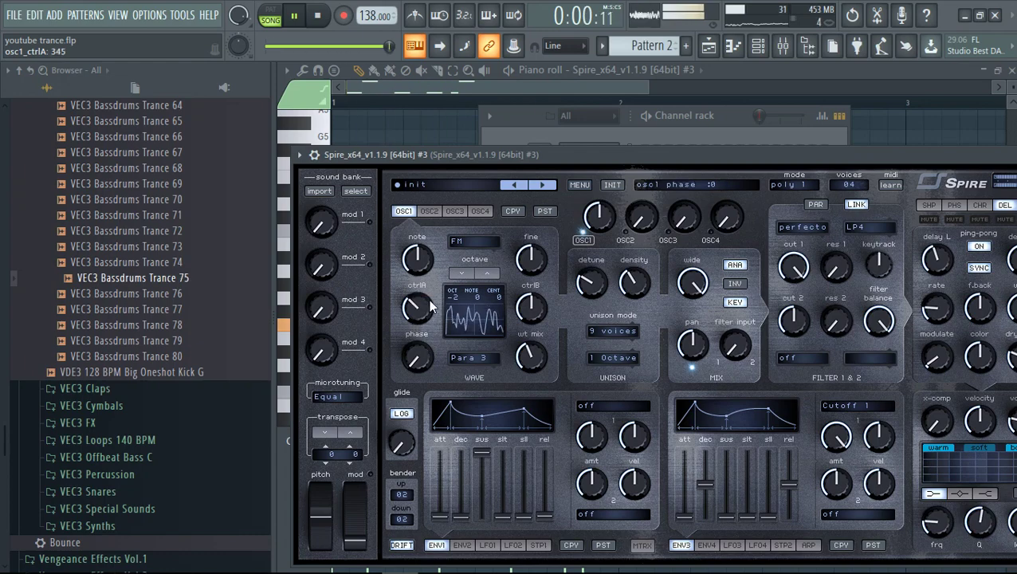
- Choose the warm shaper mode on the third Spire, with x-comp at 60 and glide at 160
{"action": "left_click_drag", "start_coordinate": [495, 154], "coordinate": [438, 130]}
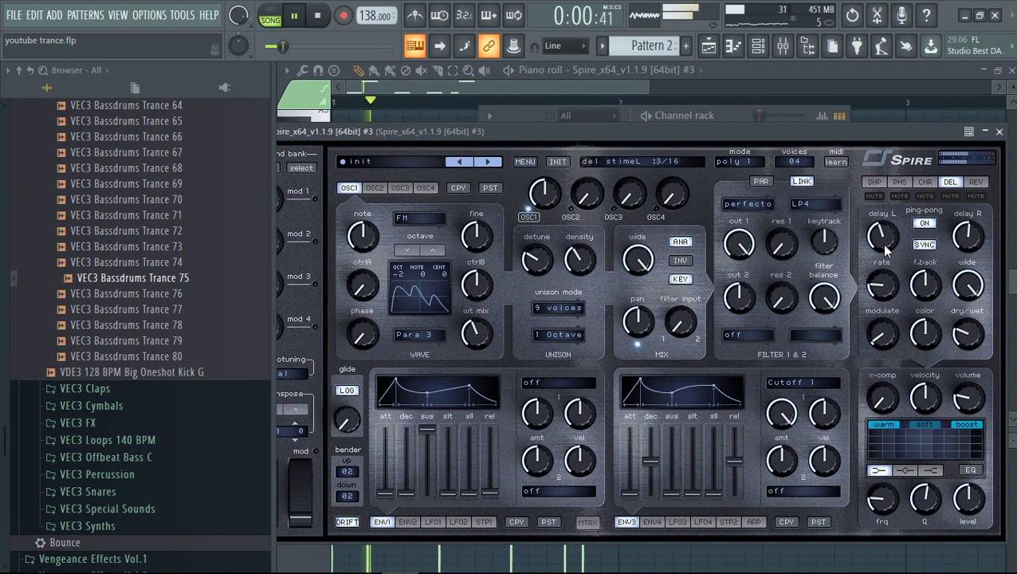
{"action": "left_click", "coordinate": [876, 182]}
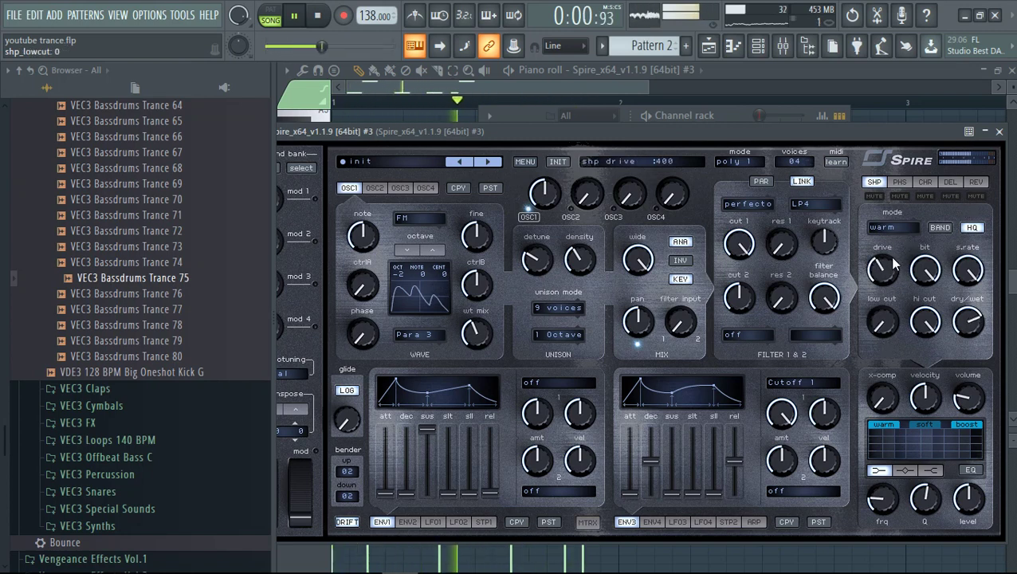
{"action": "left_click_drag", "start_coordinate": [910, 227], "coordinate": [911, 247]}
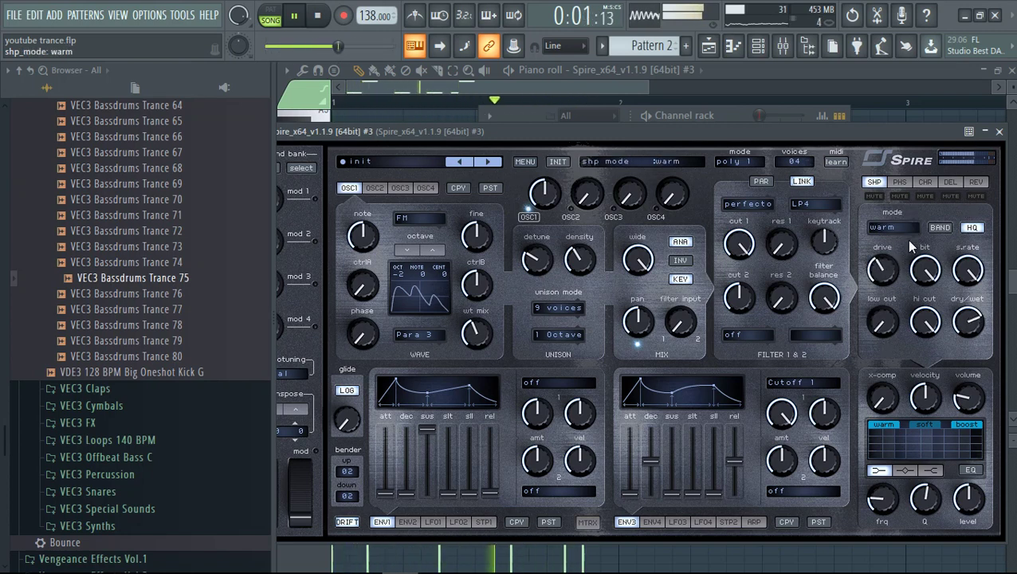
{"action": "left_click_drag", "start_coordinate": [885, 394], "coordinate": [892, 380]}
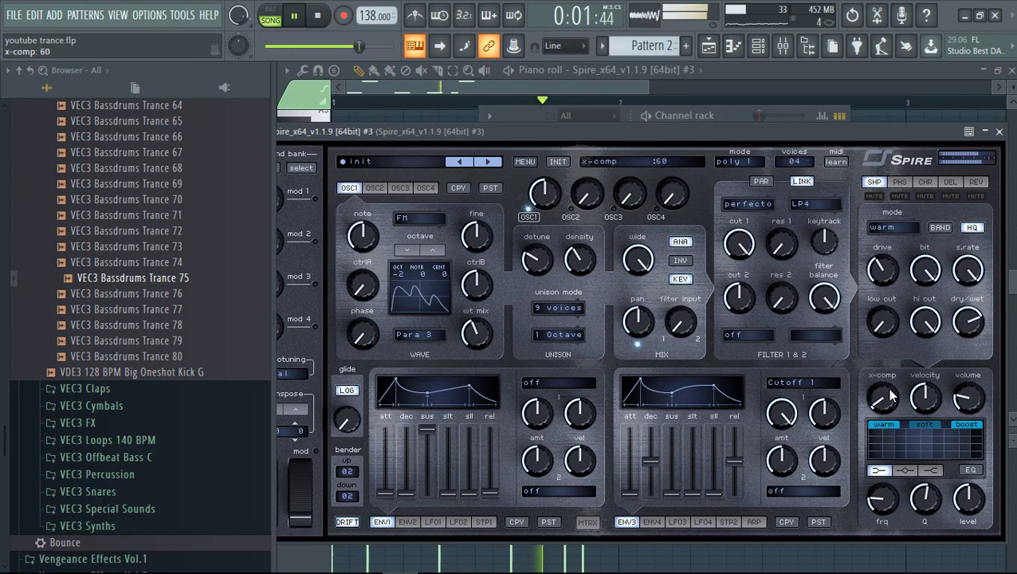
{"action": "left_click_drag", "start_coordinate": [349, 422], "coordinate": [351, 369]}
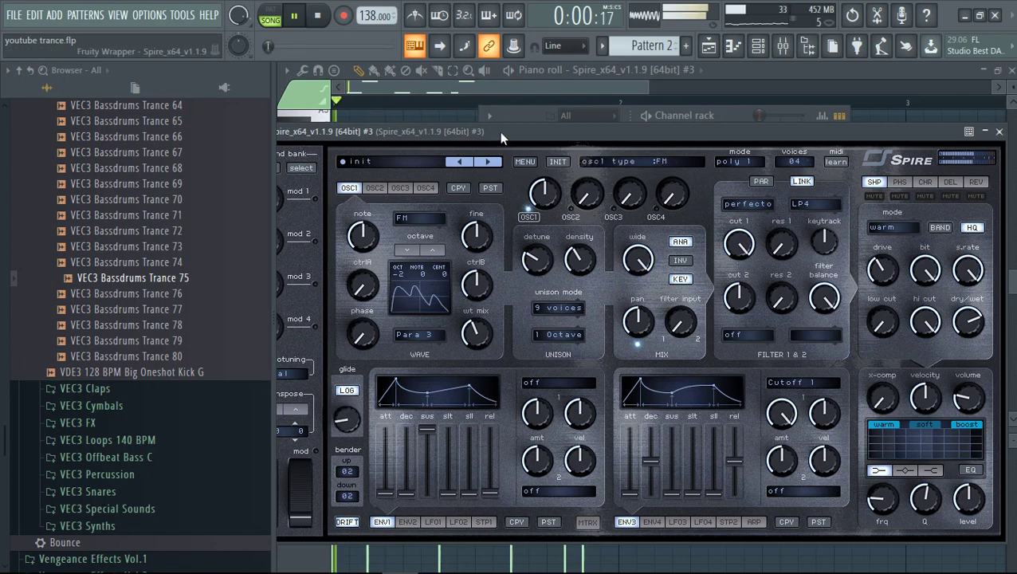
- Solo and mute channels during playback to compare the third Spire with the second Spire and the kick
{"action": "left_click_drag", "start_coordinate": [499, 131], "coordinate": [516, 312]}
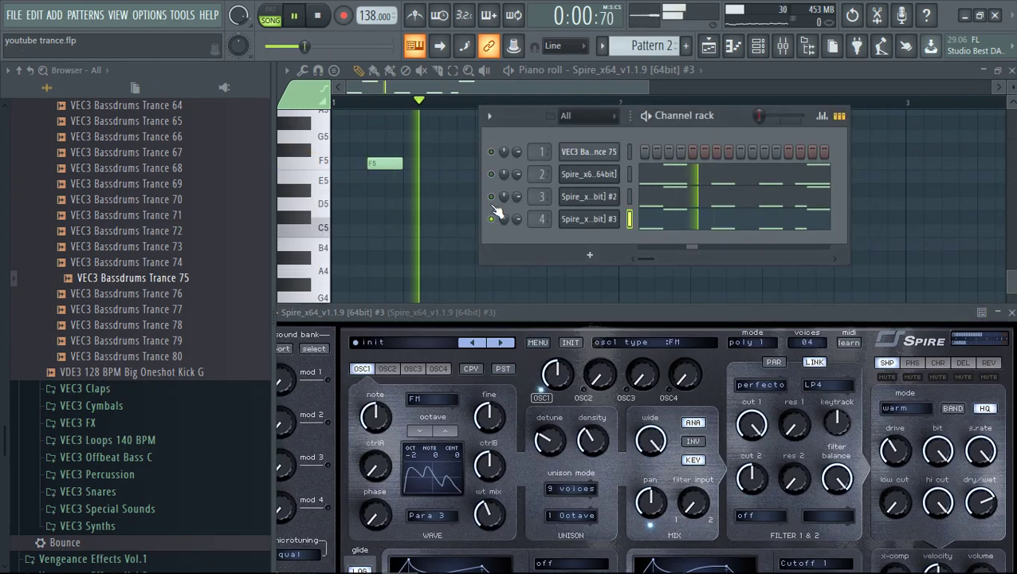
{"action": "right_click", "coordinate": [492, 198]}
{"action": "right_click", "coordinate": [494, 175]}
{"action": "right_click", "coordinate": [494, 153]}
{"action": "key", "text": "space"}
{"action": "left_click", "coordinate": [489, 197]}
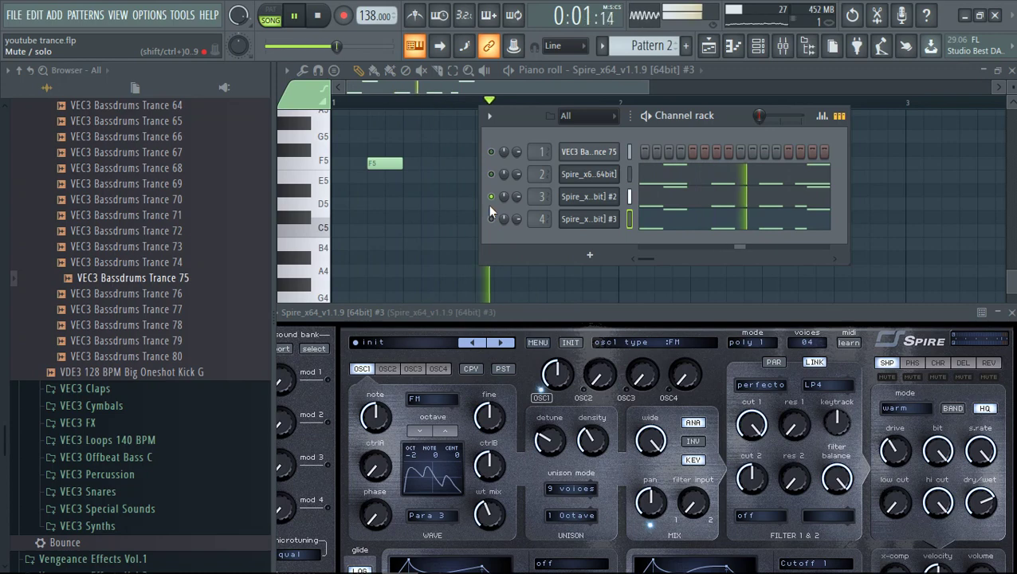
{"action": "left_click", "coordinate": [492, 152]}
{"action": "left_click", "coordinate": [492, 154]}
{"action": "key", "text": "space"}
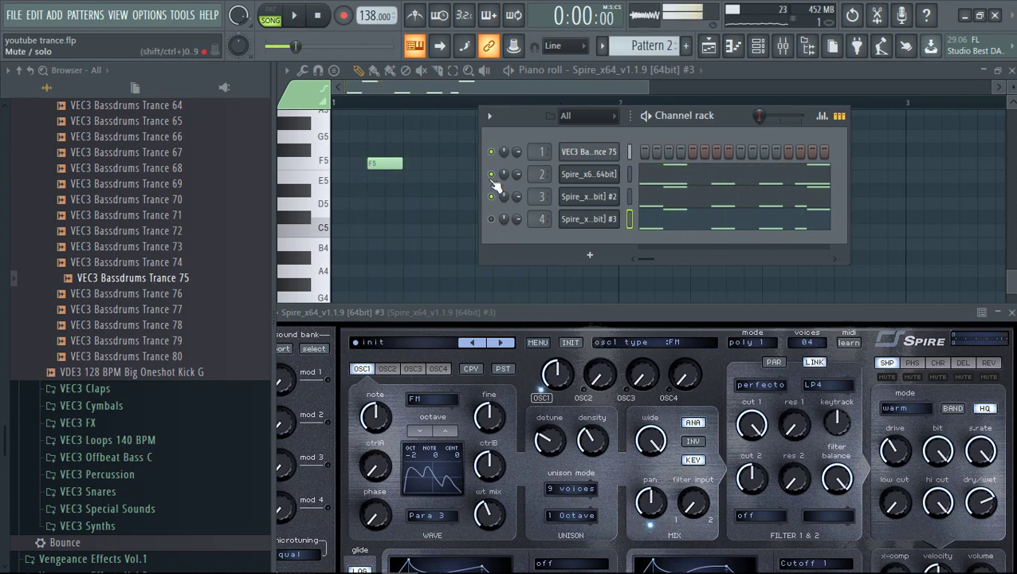
- Audition the third Spire on its own, with all channels re-enabled at the end
{"action": "key", "text": "space"}
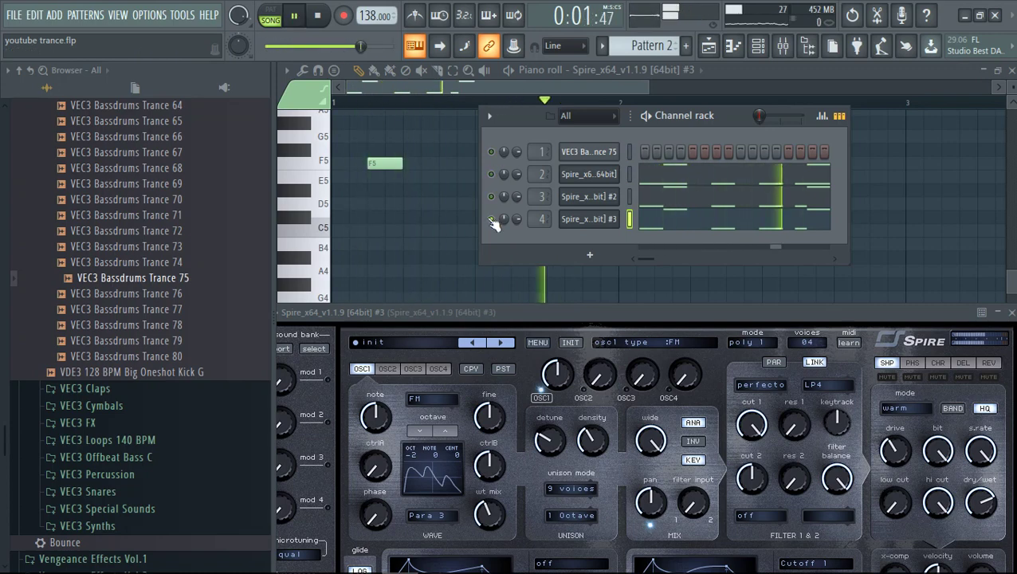
{"action": "left_click", "coordinate": [471, 224]}
{"action": "left_click", "coordinate": [759, 48]}
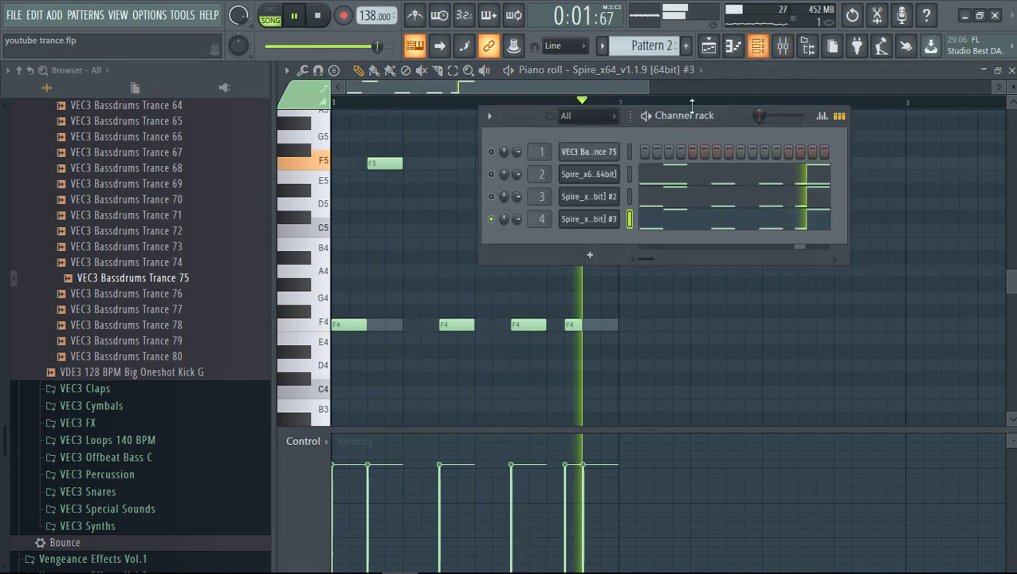
{"action": "right_click", "coordinate": [491, 220]}
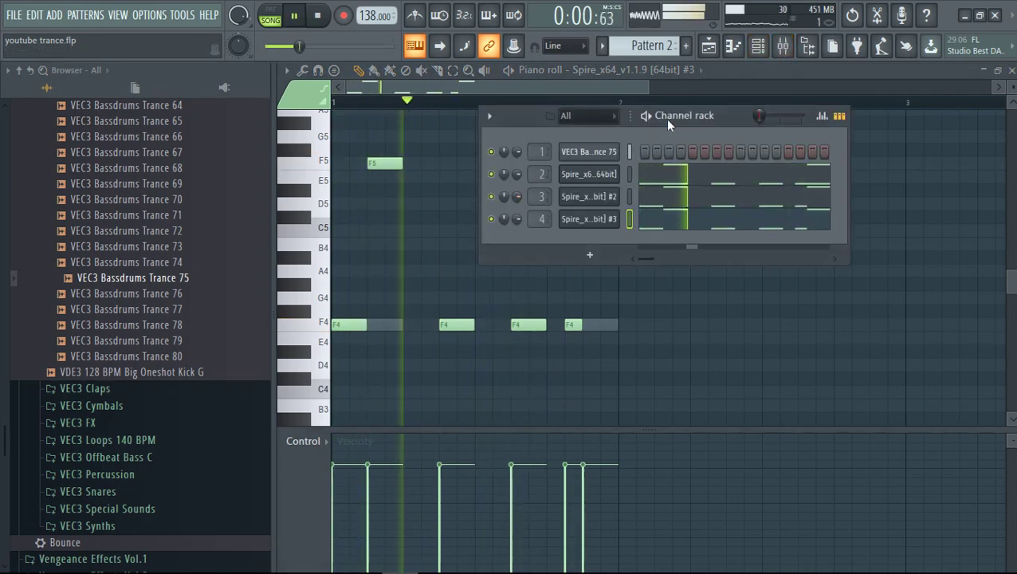
- Load Fruity parametric EQ 2 into the second effect slot of the third Spire's mixer insert
{"action": "left_click", "coordinate": [589, 219]}
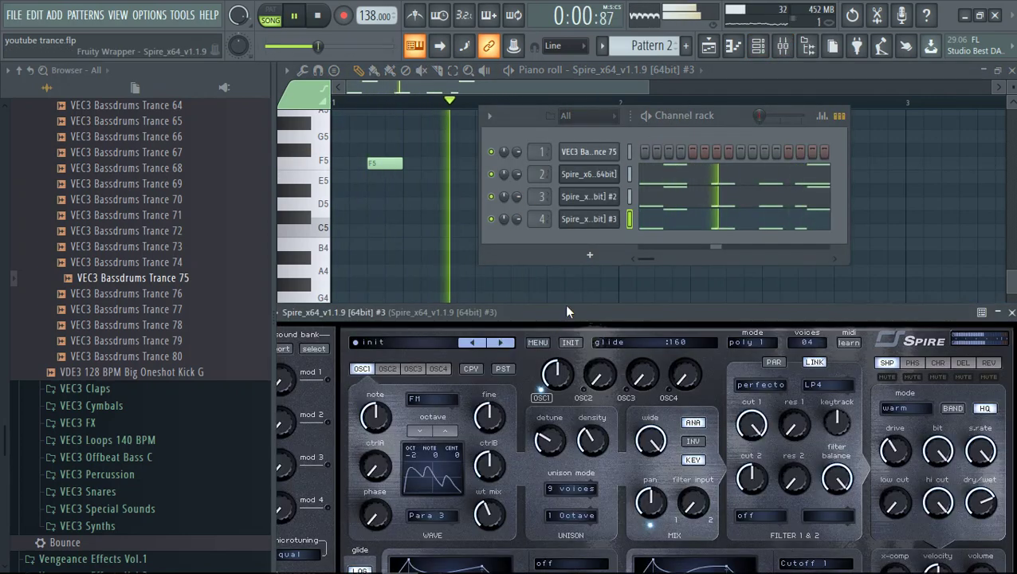
{"action": "left_click_drag", "start_coordinate": [549, 303], "coordinate": [656, 227]}
{"action": "key", "text": "F9"}
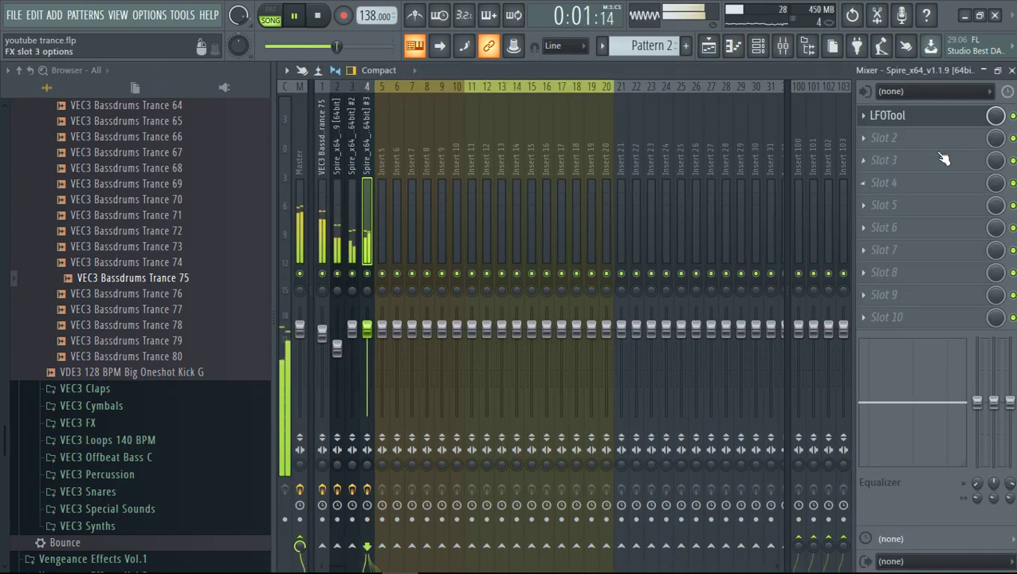
{"action": "left_click", "coordinate": [925, 141]}
{"action": "left_click", "coordinate": [697, 99]}
- Shape the third Spire's EQ with a low cut, reduced low mids and a treble boost on band 5
{"action": "left_click_drag", "start_coordinate": [412, 319], "coordinate": [527, 324]}
{"action": "mouse_move", "coordinate": [546, 320]}
{"action": "left_mouse_down"}
{"action": "mouse_move", "coordinate": [580, 304]}
{"action": "mouse_move", "coordinate": [534, 330]}
{"action": "left_mouse_up"}
{"action": "left_click_drag", "start_coordinate": [580, 303], "coordinate": [657, 383]}
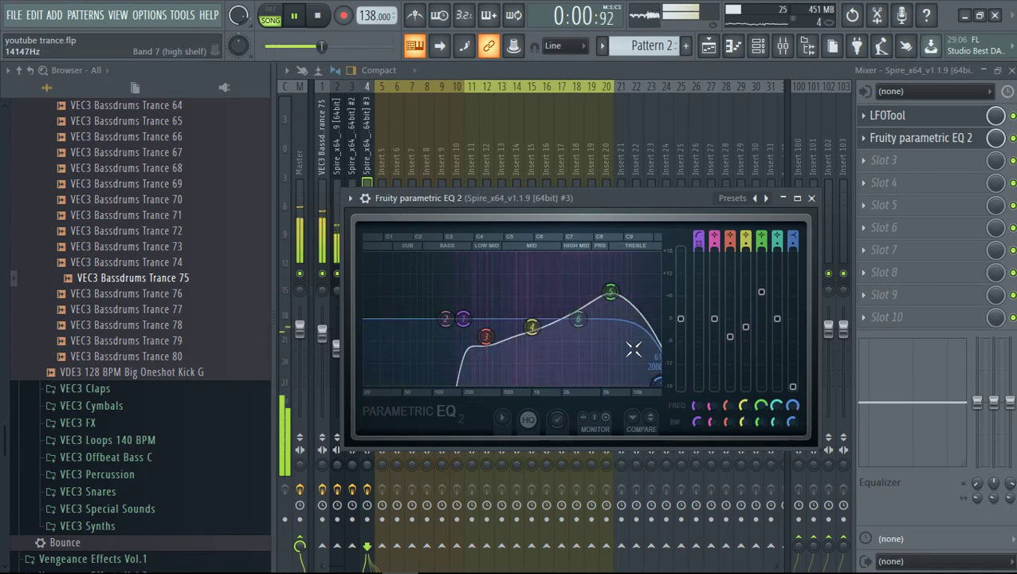
- Make band 7 a low pass, raise band 5 further and boost band 6 about 4.6 dB near 3214 Hz
{"action": "left_click_drag", "start_coordinate": [793, 235], "coordinate": [793, 240]}
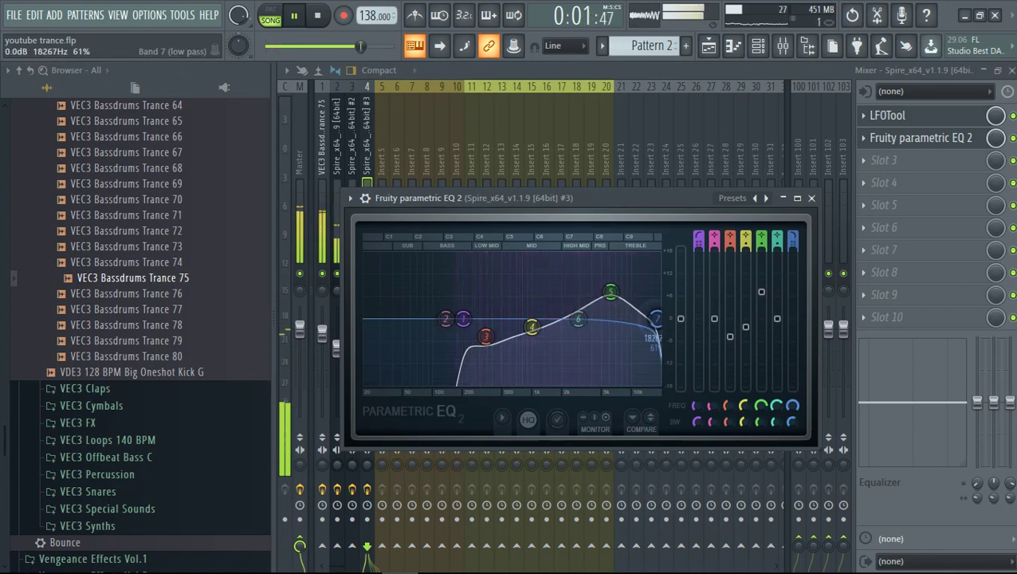
{"action": "left_click_drag", "start_coordinate": [658, 320], "coordinate": [627, 289]}
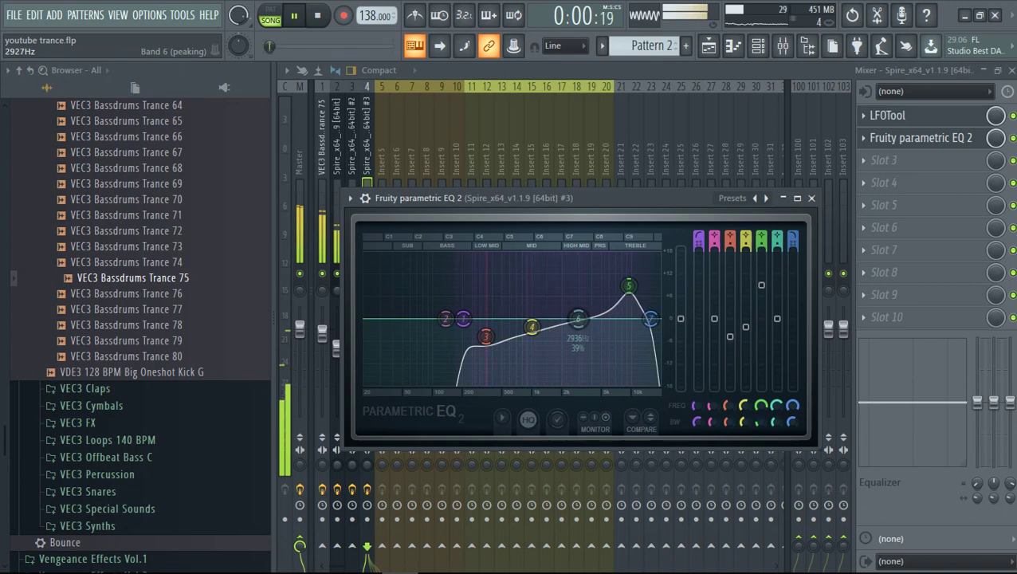
{"action": "left_click_drag", "start_coordinate": [579, 319], "coordinate": [578, 283]}
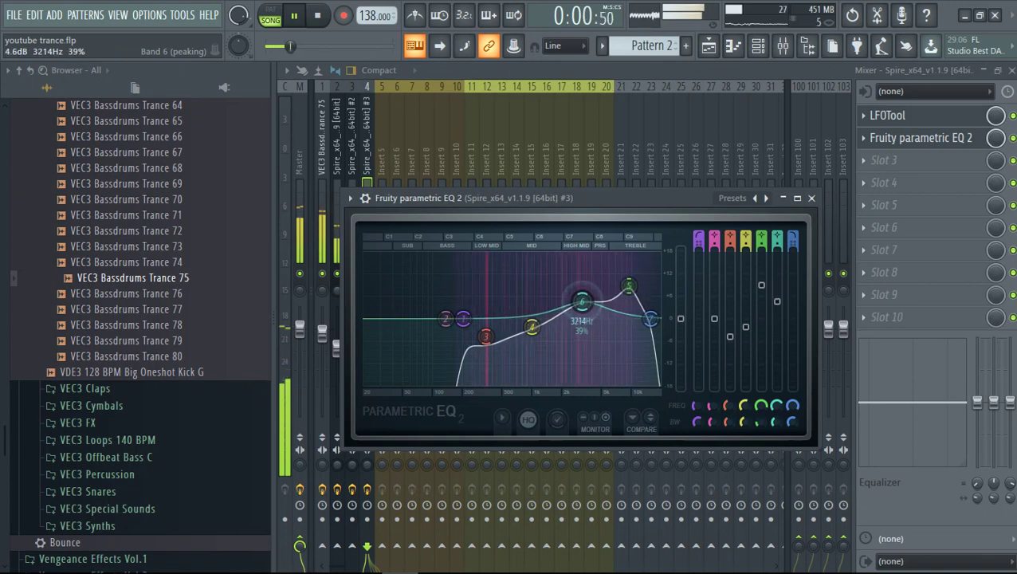
- In the second Spire's EQ, boost band 6 in the highs and band 4 about 2.5 dB near 1526 Hz
{"action": "left_click", "coordinate": [353, 131]}
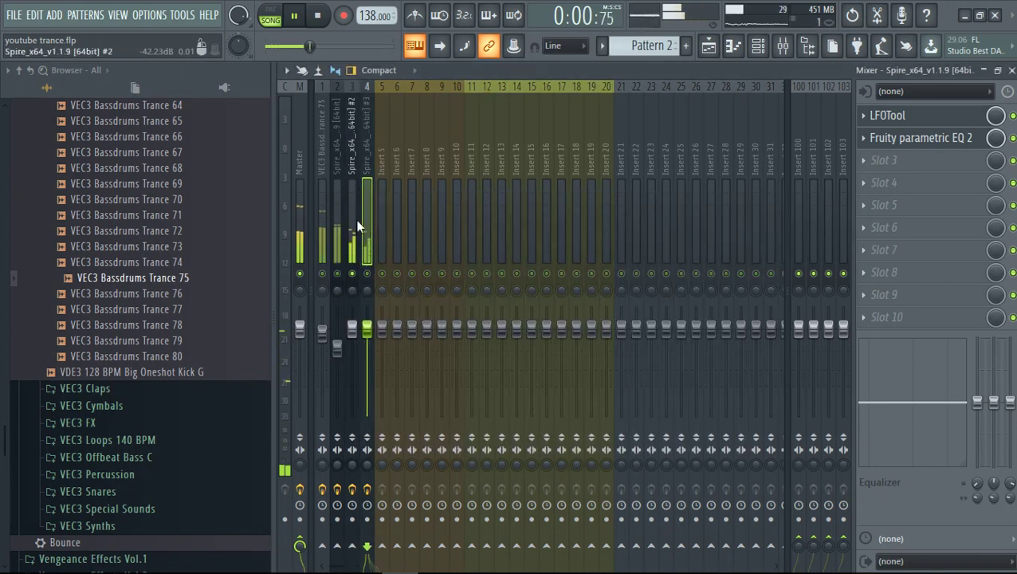
{"action": "left_click", "coordinate": [956, 142]}
{"action": "left_click_drag", "start_coordinate": [543, 280], "coordinate": [584, 259]}
{"action": "left_click_drag", "start_coordinate": [494, 271], "coordinate": [496, 274]}
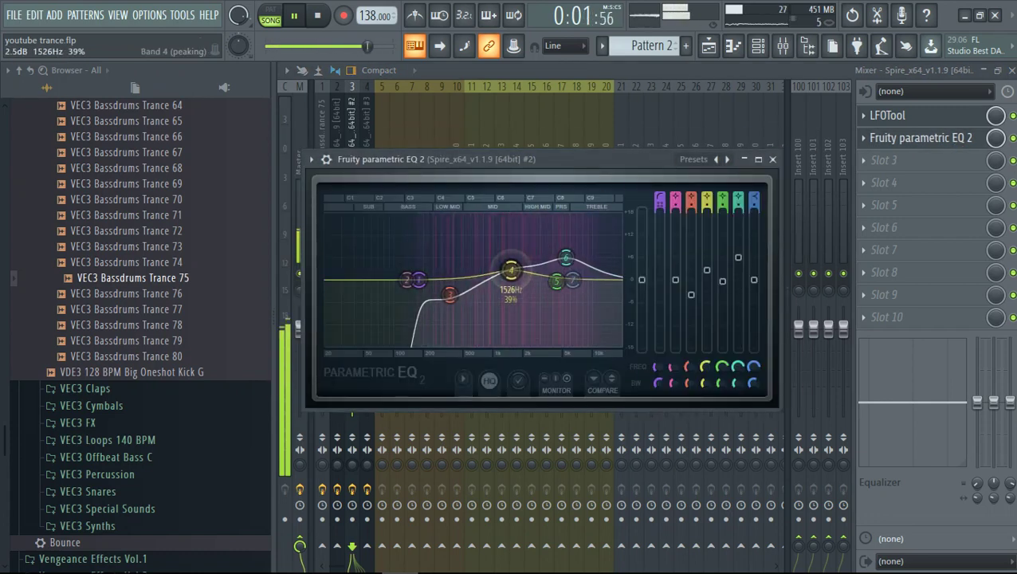
{"action": "left_click_drag", "start_coordinate": [517, 267], "coordinate": [516, 266]}
- Lower the second Spire's mixer fader and bring the third Spire's fader down to about -7.6 dB
{"action": "left_click", "coordinate": [360, 128]}
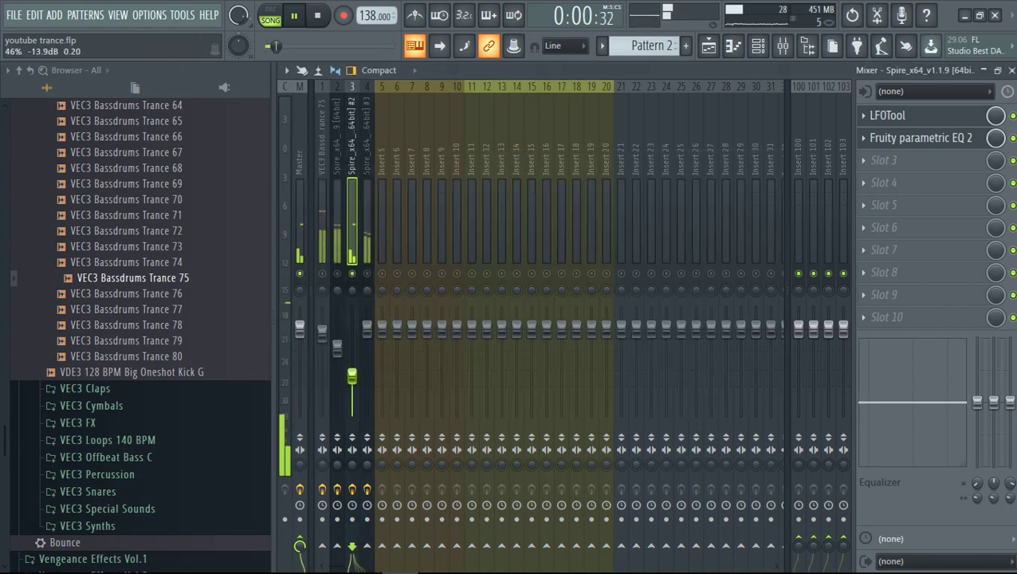
{"action": "left_click", "coordinate": [338, 237]}
{"action": "left_click", "coordinate": [350, 232]}
{"action": "left_click", "coordinate": [367, 259]}
{"action": "left_click_drag", "start_coordinate": [367, 329], "coordinate": [367, 356]}
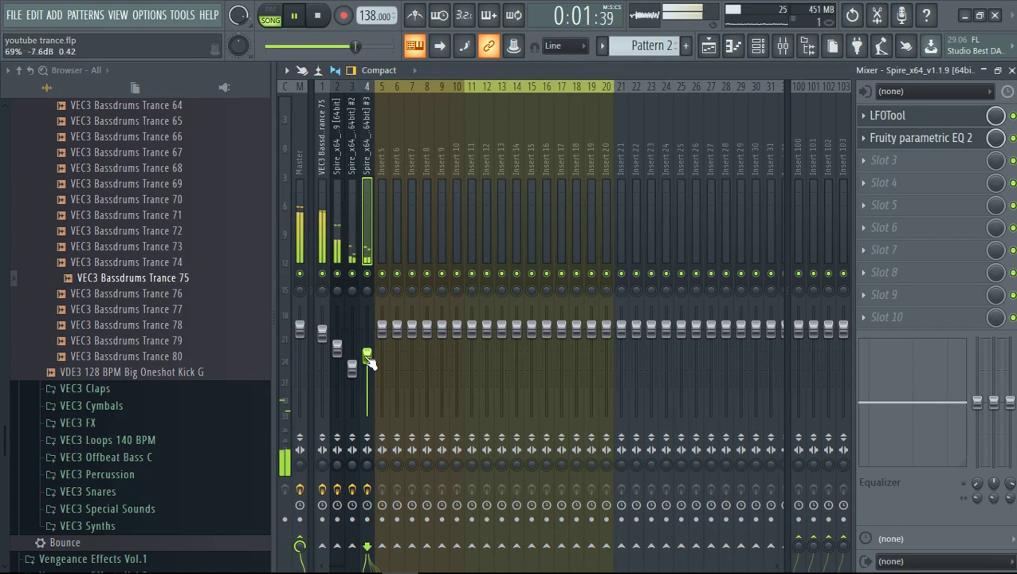
- Raise the second Spire's fader to about -7.6 dB and the third Spire's to about -5.9 dB
{"action": "left_click", "coordinate": [352, 367]}
{"action": "left_click_drag", "start_coordinate": [353, 373], "coordinate": [356, 362]}
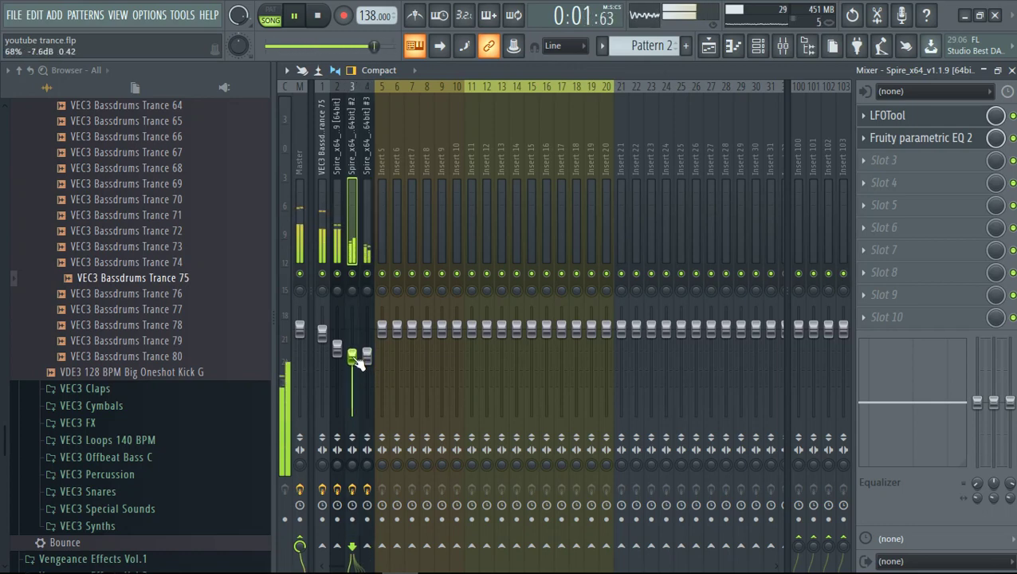
{"action": "left_click", "coordinate": [368, 353]}
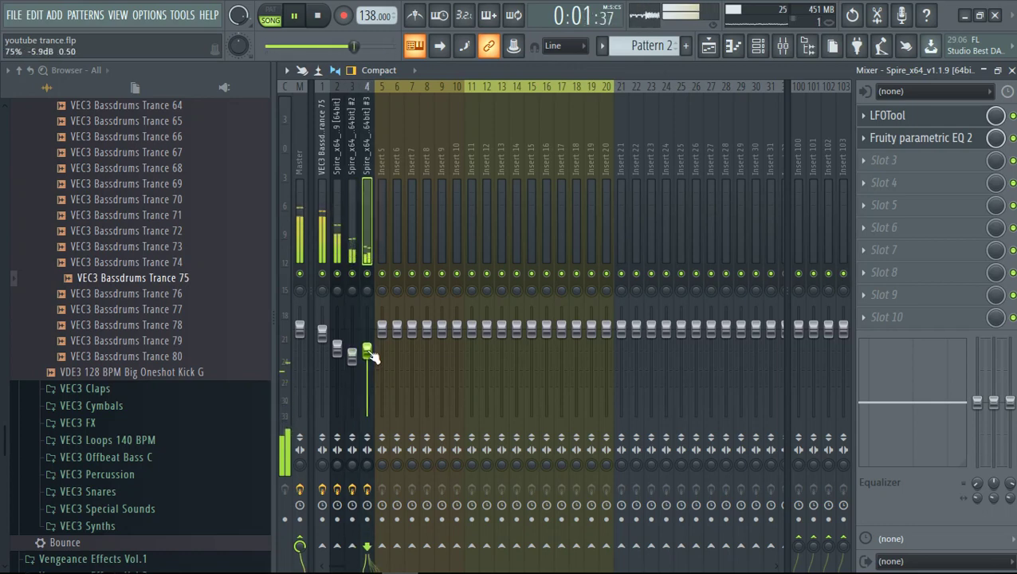
- Raise the third Spire's mixer fader, comparing it with the second in solo, and check the master spectrum in SPAN Plus
{"action": "left_click", "coordinate": [352, 234]}
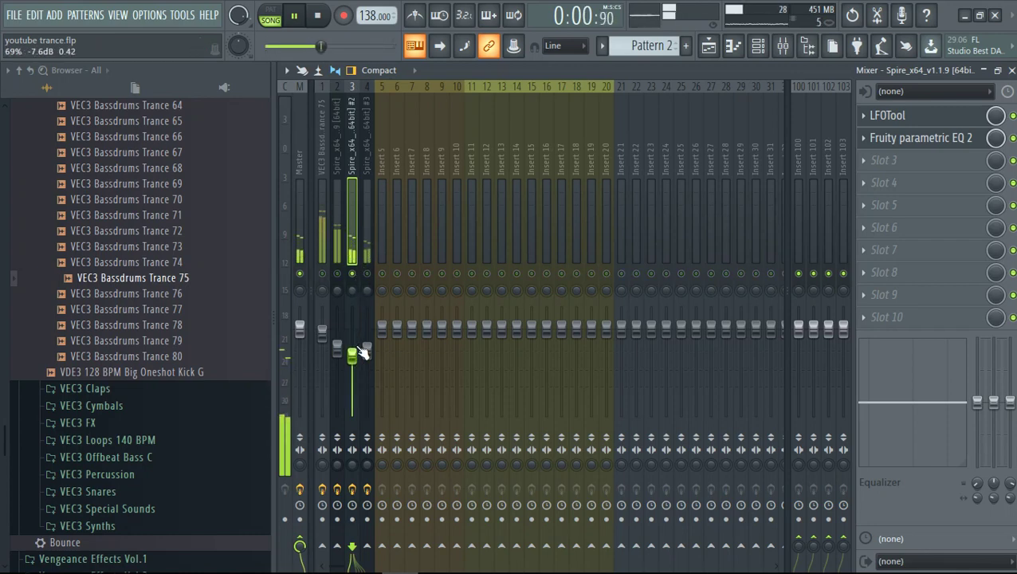
{"action": "left_click", "coordinate": [365, 317]}
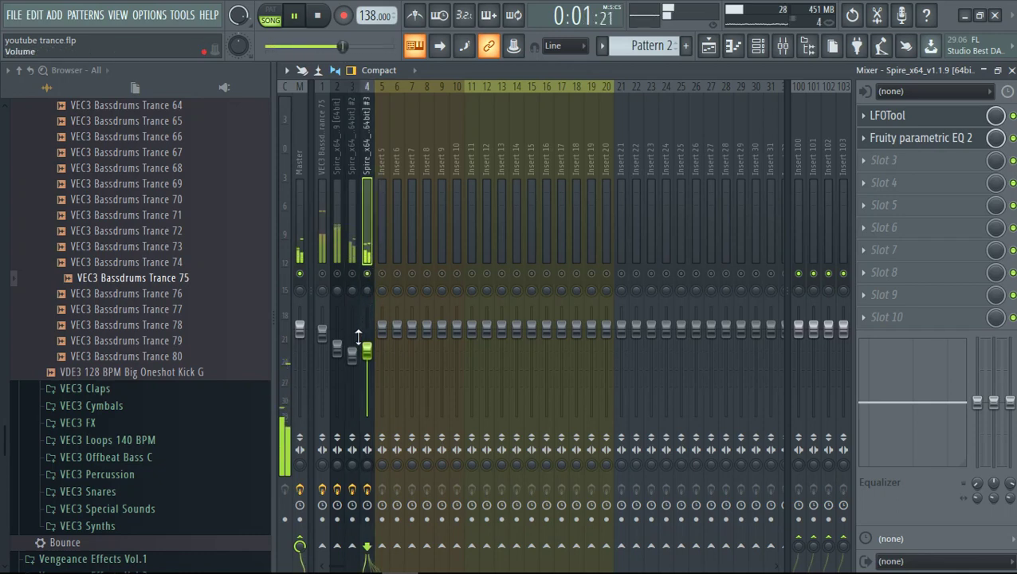
{"action": "left_click_drag", "start_coordinate": [370, 348], "coordinate": [371, 345]}
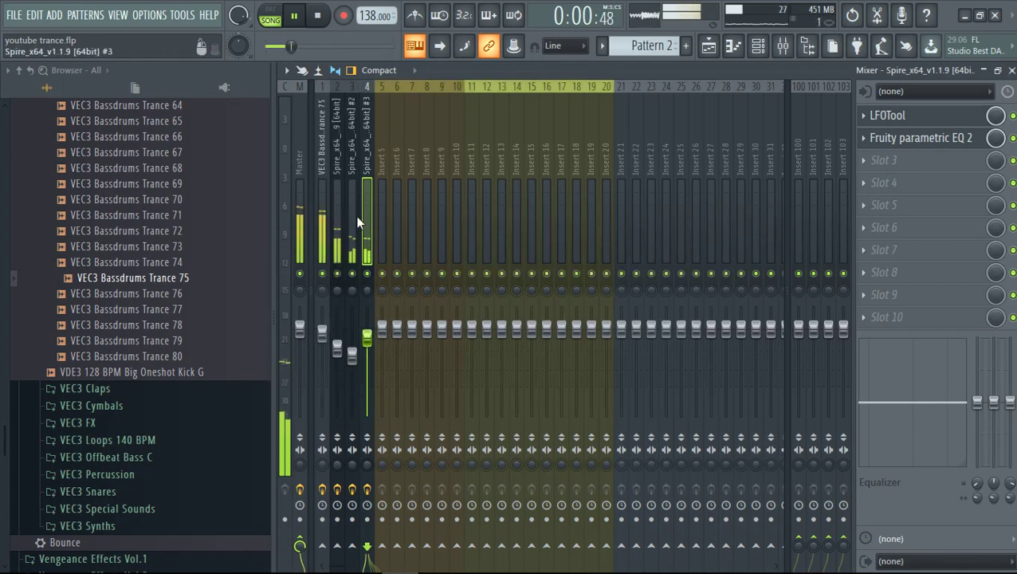
{"action": "left_click", "coordinate": [321, 219]}
{"action": "left_click", "coordinate": [301, 217]}
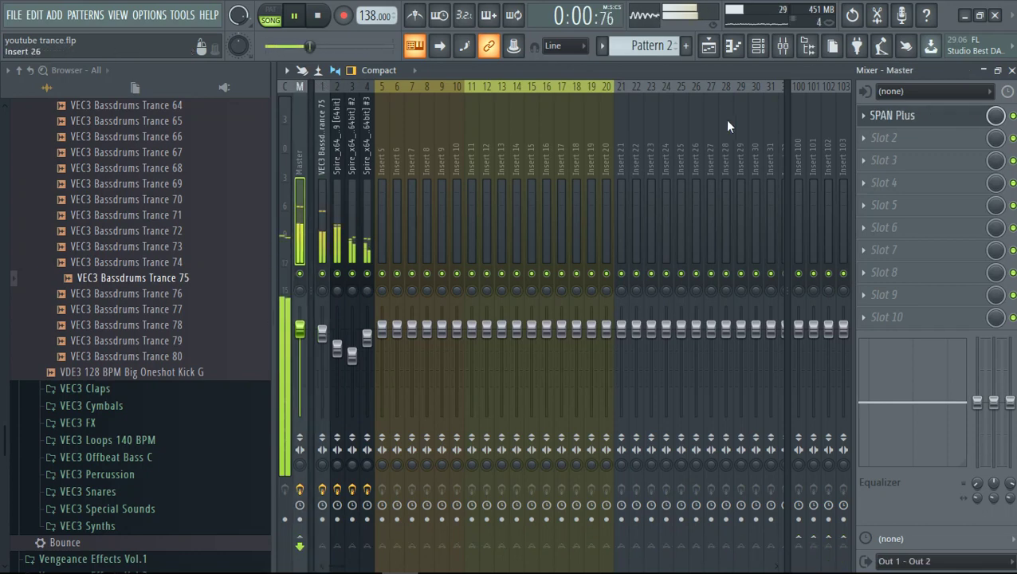
{"action": "left_click", "coordinate": [916, 115]}
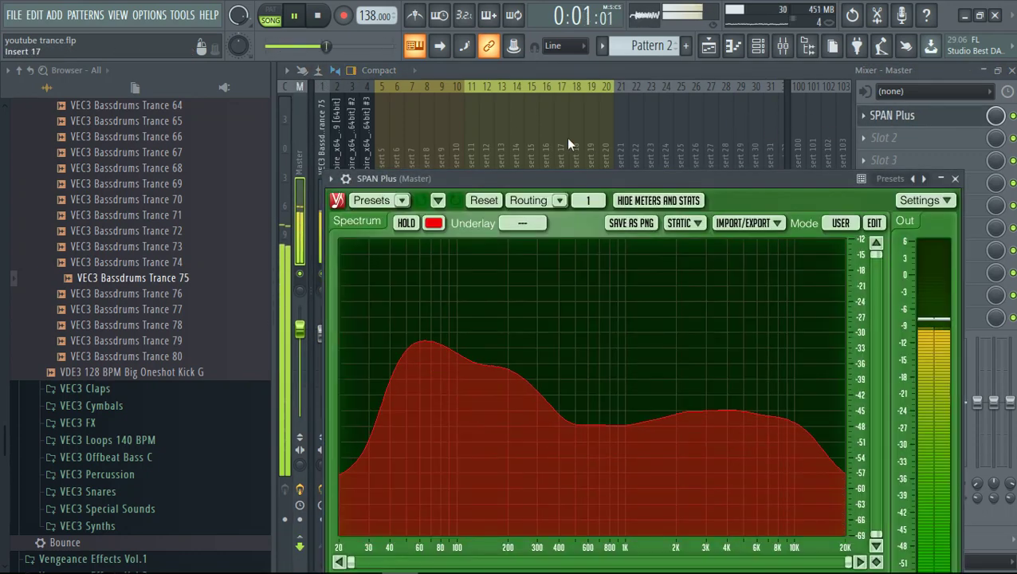
{"action": "left_click", "coordinate": [394, 132]}
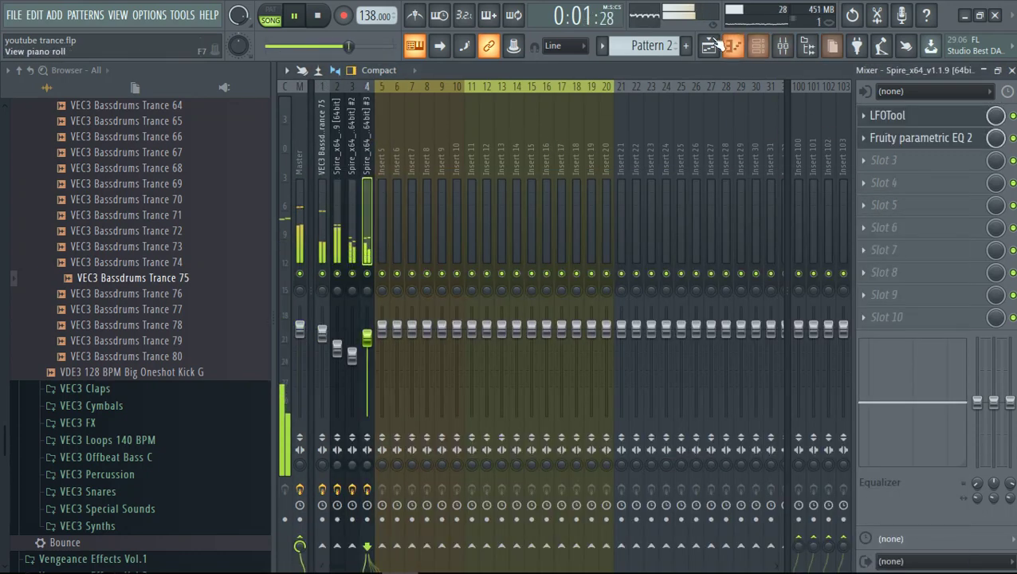
- Stop playback and add another Spire_x64_v1.1.9 channel to the channel rack, moving its window clear of the rack
{"action": "left_click", "coordinate": [709, 45]}
{"action": "left_click", "coordinate": [733, 46]}
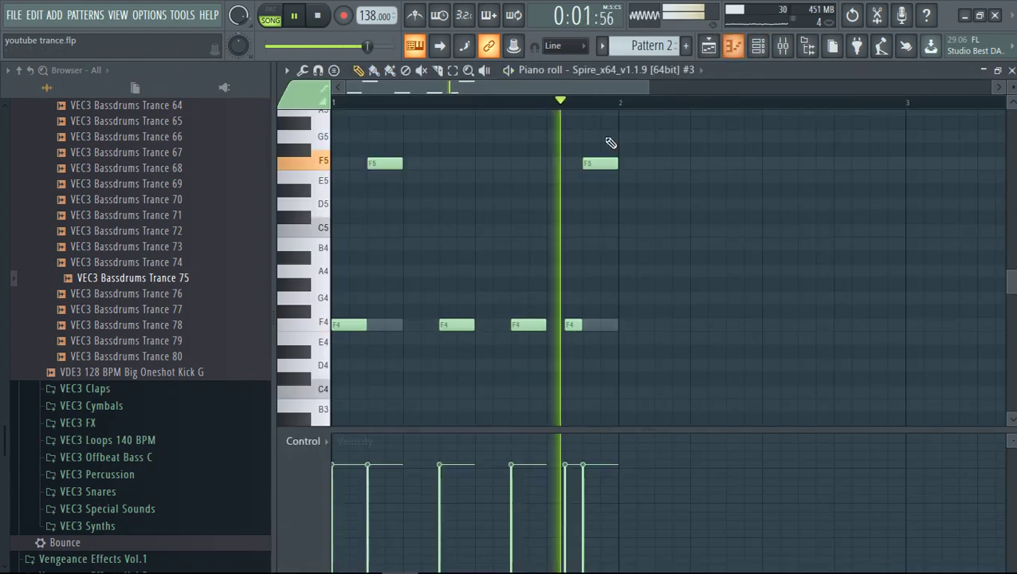
{"action": "left_click", "coordinate": [758, 46]}
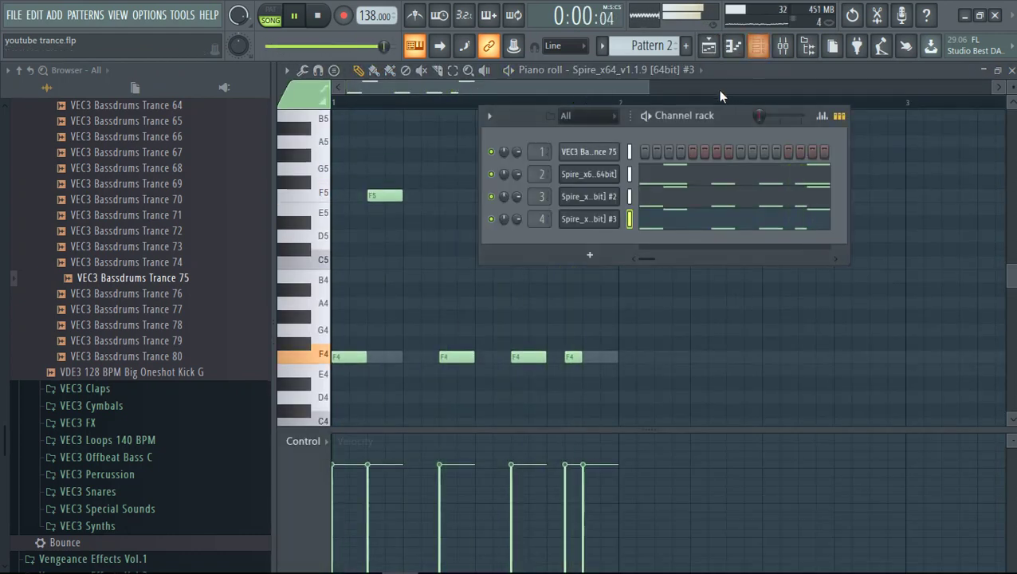
{"action": "left_click", "coordinate": [560, 257]}
{"action": "left_click", "coordinate": [558, 263]}
{"action": "key", "text": "space"}
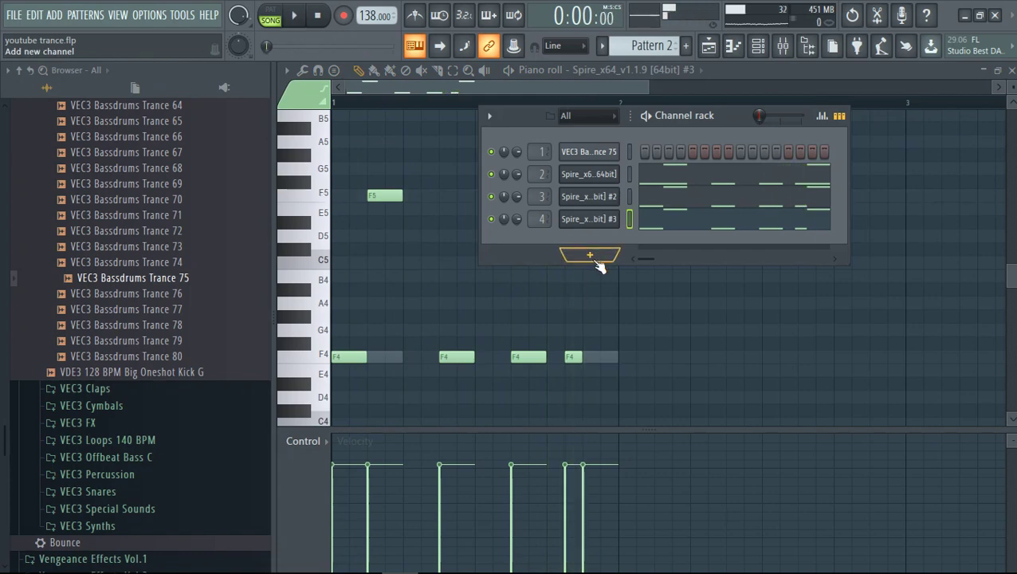
{"action": "left_click", "coordinate": [598, 263]}
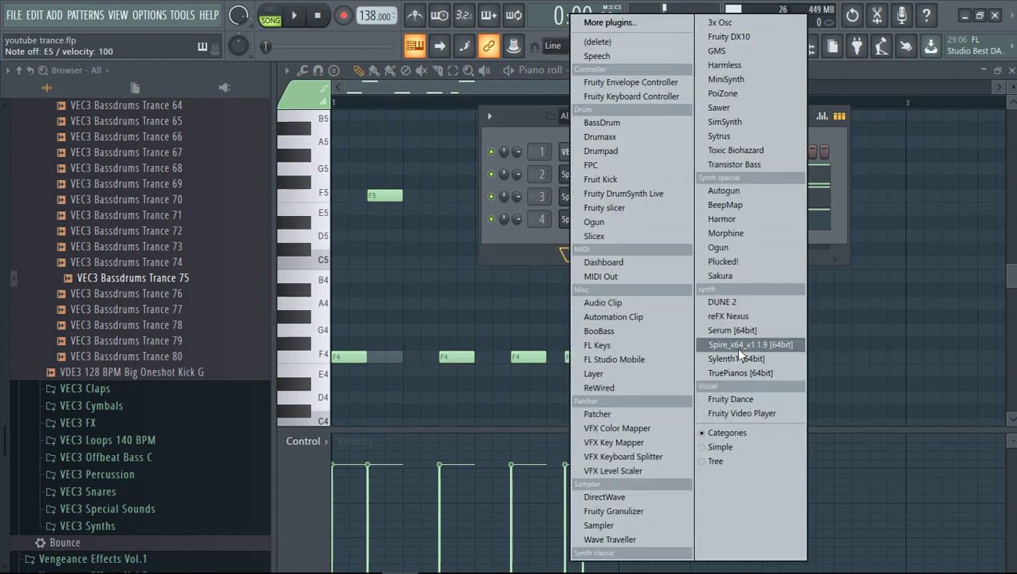
{"action": "left_click", "coordinate": [737, 347]}
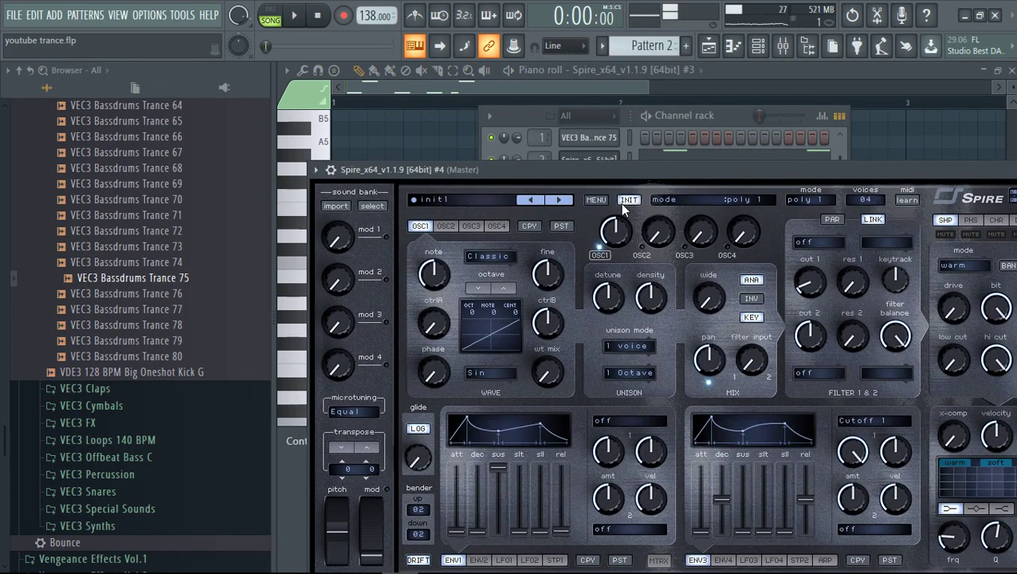
{"action": "left_click_drag", "start_coordinate": [642, 172], "coordinate": [594, 356]}
- Replace the new Spire channel with Sylenth1 and initialize its preset
{"action": "right_click", "coordinate": [606, 227]}
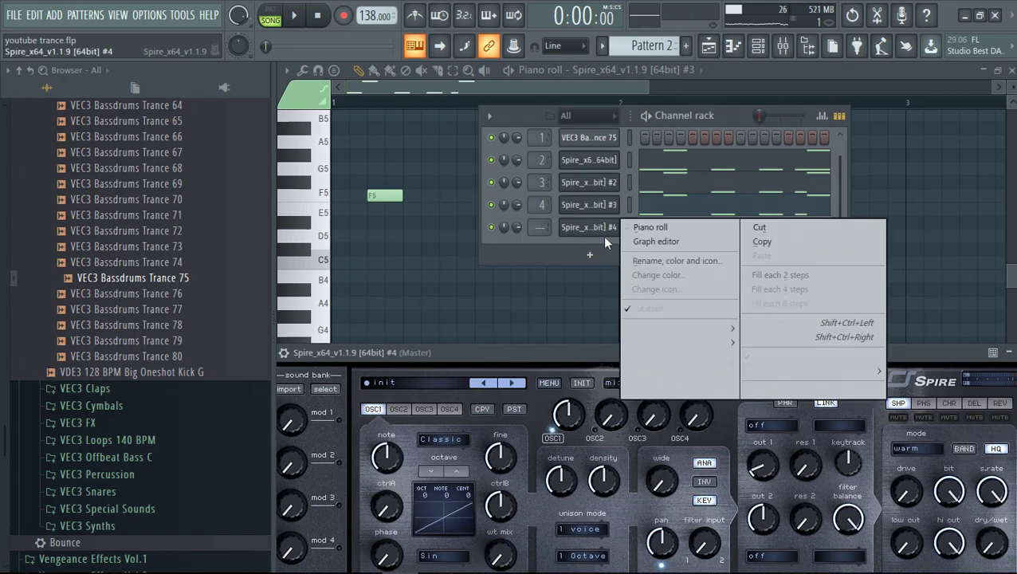
{"action": "mouse_move", "coordinate": [653, 342]}
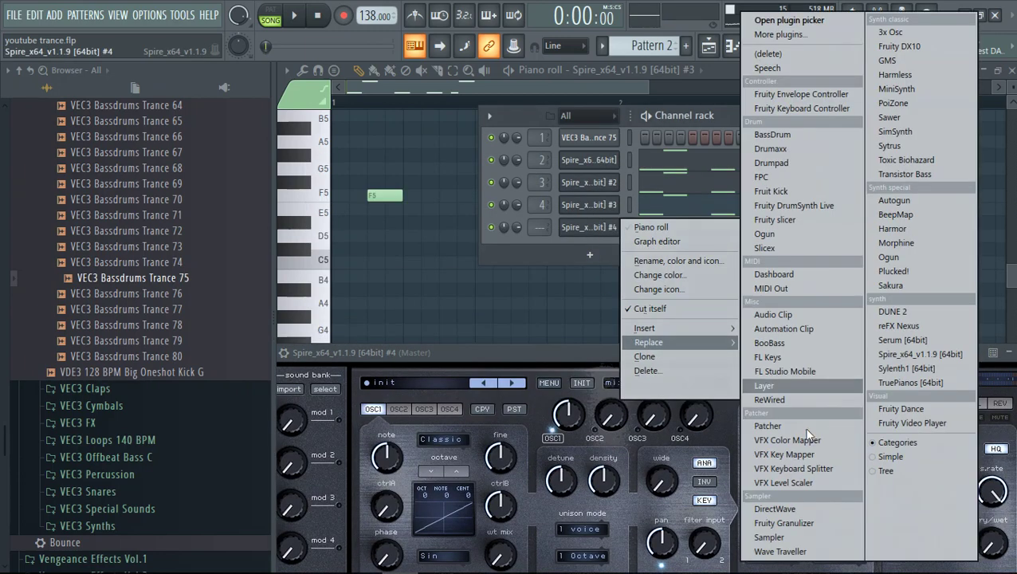
{"action": "left_click", "coordinate": [894, 367]}
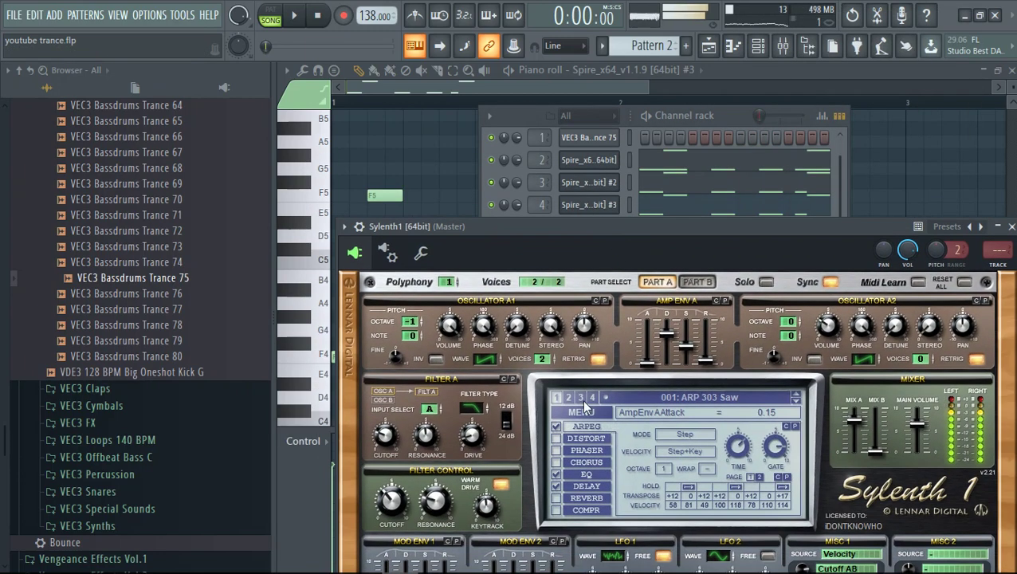
{"action": "left_click", "coordinate": [582, 412]}
{"action": "left_click", "coordinate": [590, 318]}
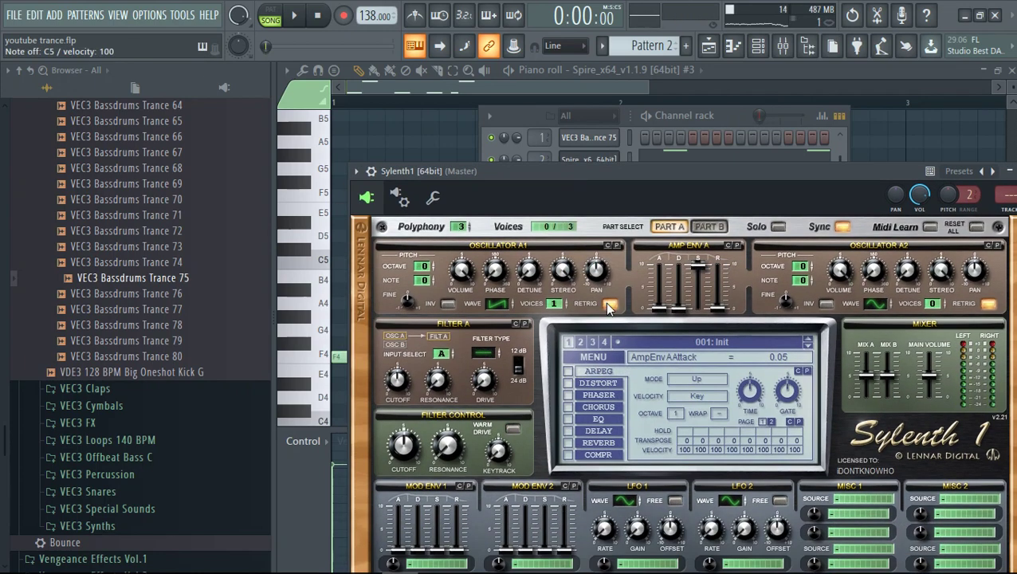
- Set oscillator A1 to 8 saw voices at octave -2 and A2 to 8 square voices, retrigger off, with filter A low pass on A+B
{"action": "left_click", "coordinate": [609, 306]}
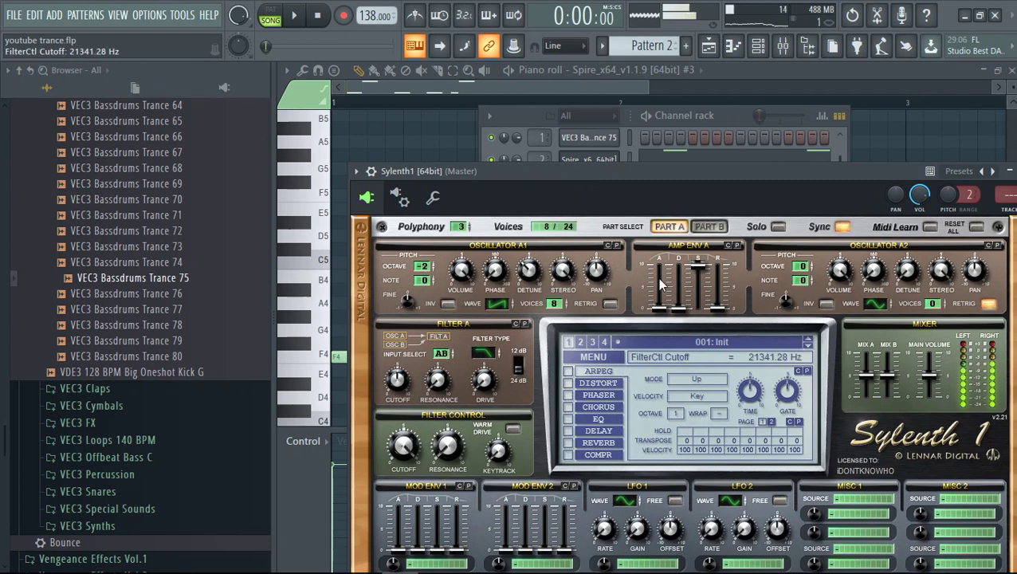
{"action": "mouse_move", "coordinate": [496, 304]}
{"action": "left_mouse_down"}
{"action": "mouse_move", "coordinate": [492, 274]}
{"action": "mouse_move", "coordinate": [498, 330]}
{"action": "mouse_move", "coordinate": [502, 317]}
{"action": "left_mouse_up"}
{"action": "key", "text": "q"}
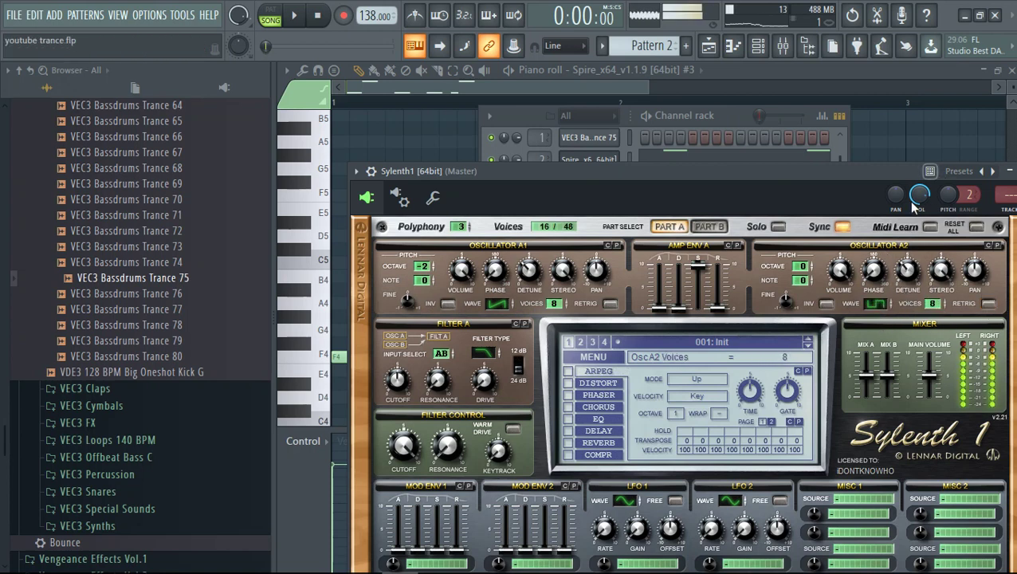
{"action": "left_click_drag", "start_coordinate": [927, 170], "coordinate": [921, 84]}
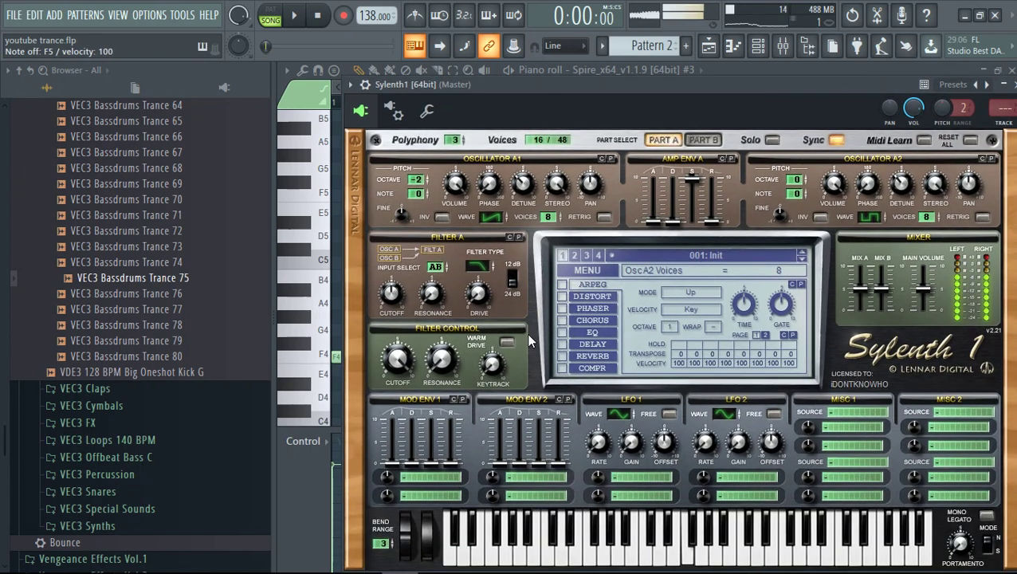
- Turn on mono legato and set oscillator A2 to octave -2 while auditioning the sound with test notes
{"action": "key", "text": "v"}
{"action": "key", "text": "z"}
{"action": "key", "text": "v"}
{"action": "key", "text": "z"}
{"action": "key", "text": "z"}
{"action": "key", "text": "b"}
{"action": "key", "text": "z"}
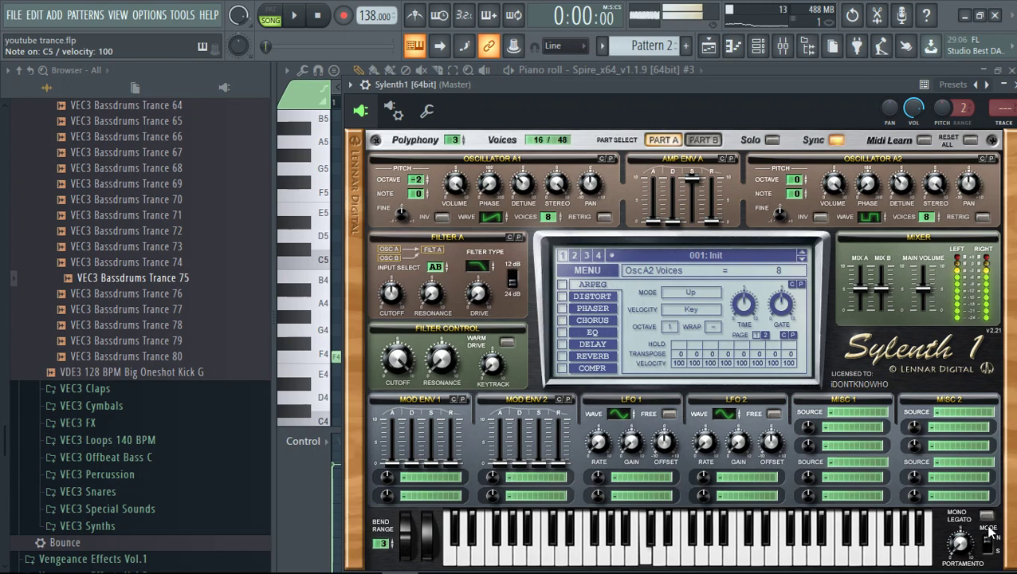
{"action": "left_click_drag", "start_coordinate": [961, 547], "coordinate": [947, 478]}
{"action": "key", "text": "z"}
{"action": "key", "text": "z"}
{"action": "key", "text": "n"}
{"action": "key", "text": "z"}
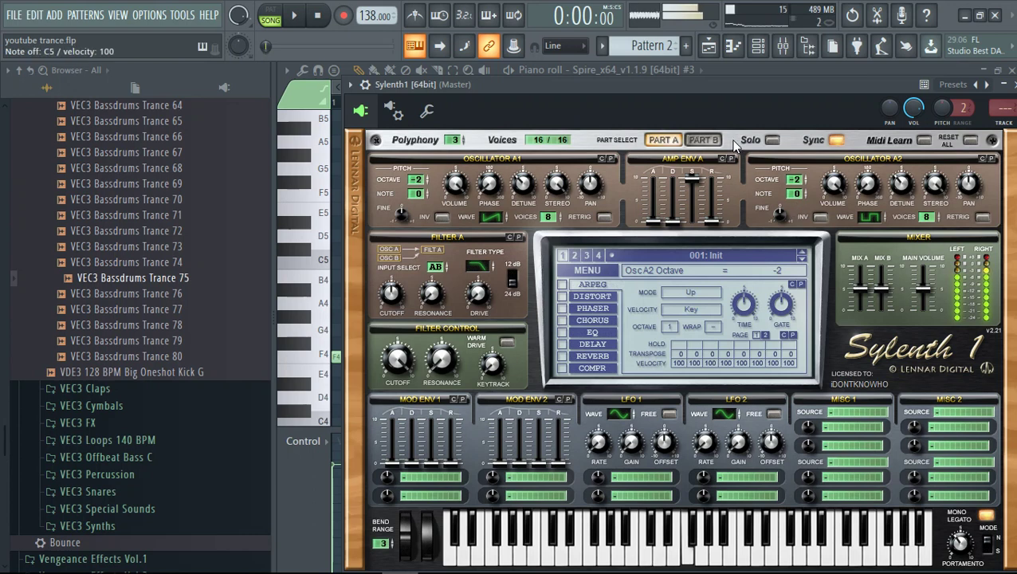
- In Part B, set oscillator B1 to 8 detuned saw voices at octave -2, retrigger off, with filter B low pass on B+A
{"action": "left_click", "coordinate": [701, 141]}
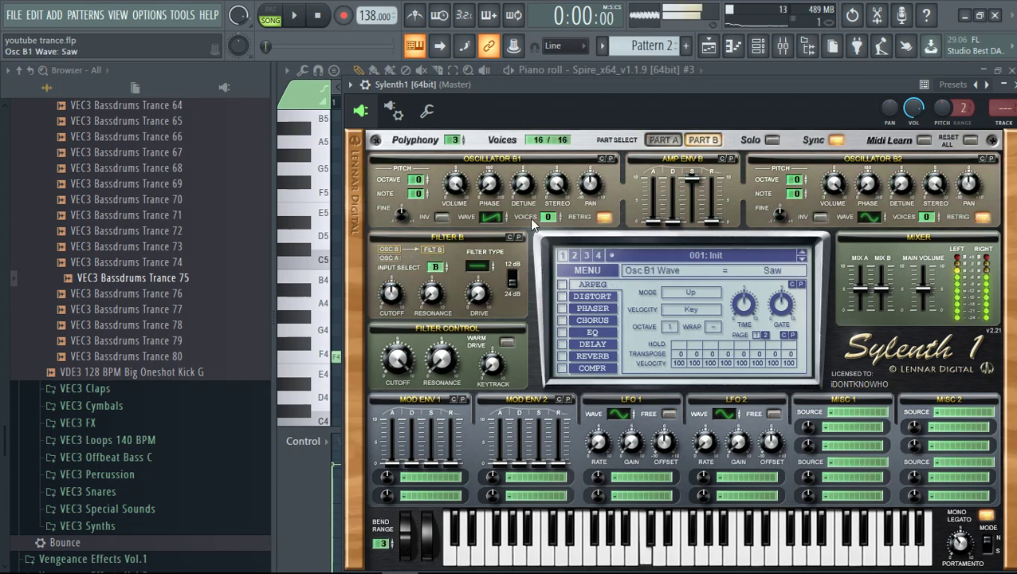
{"action": "left_click_drag", "start_coordinate": [547, 216], "coordinate": [544, 184]}
{"action": "key", "text": "z"}
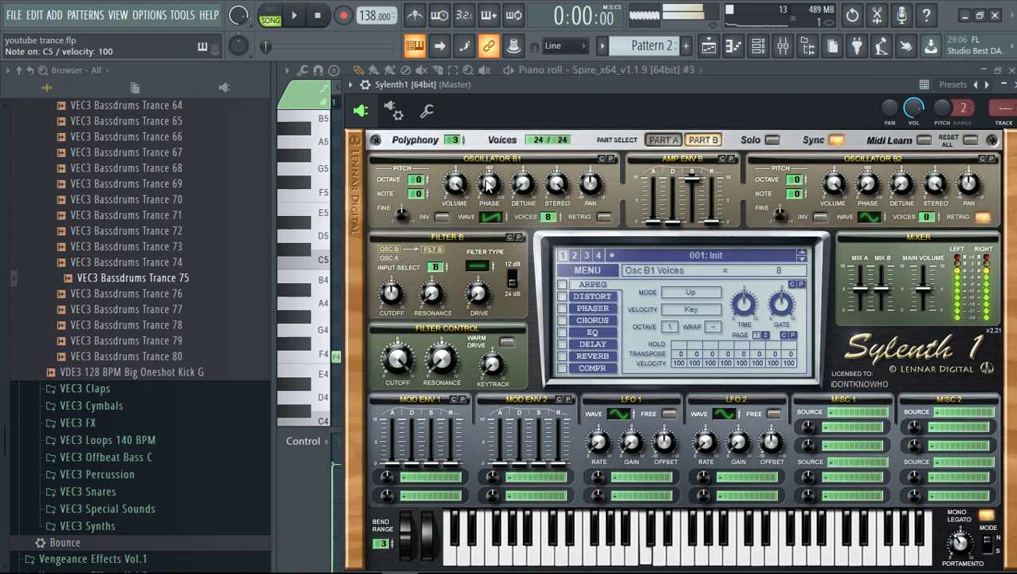
{"action": "left_click_drag", "start_coordinate": [522, 196], "coordinate": [520, 171]}
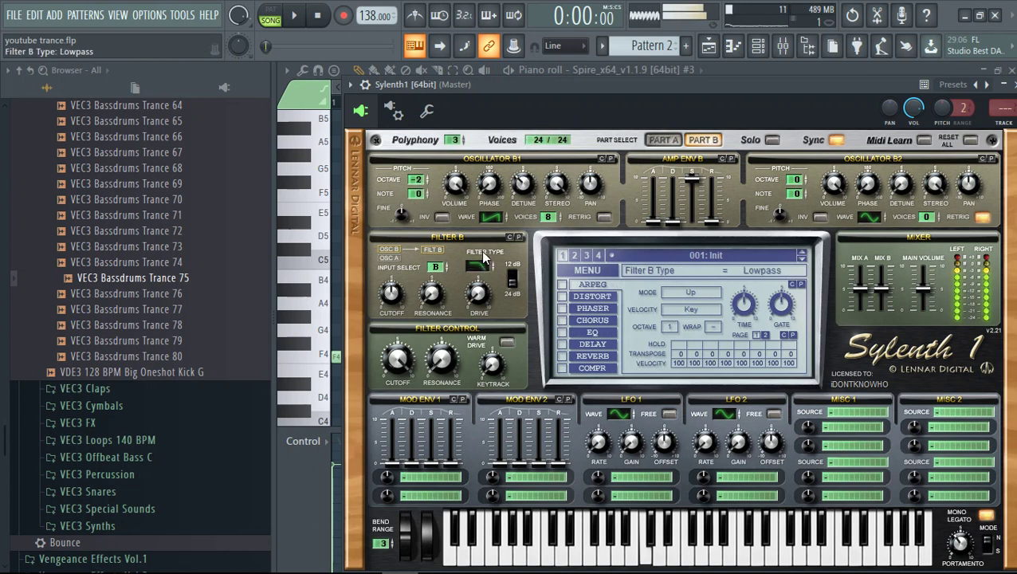
{"action": "key", "text": "z"}
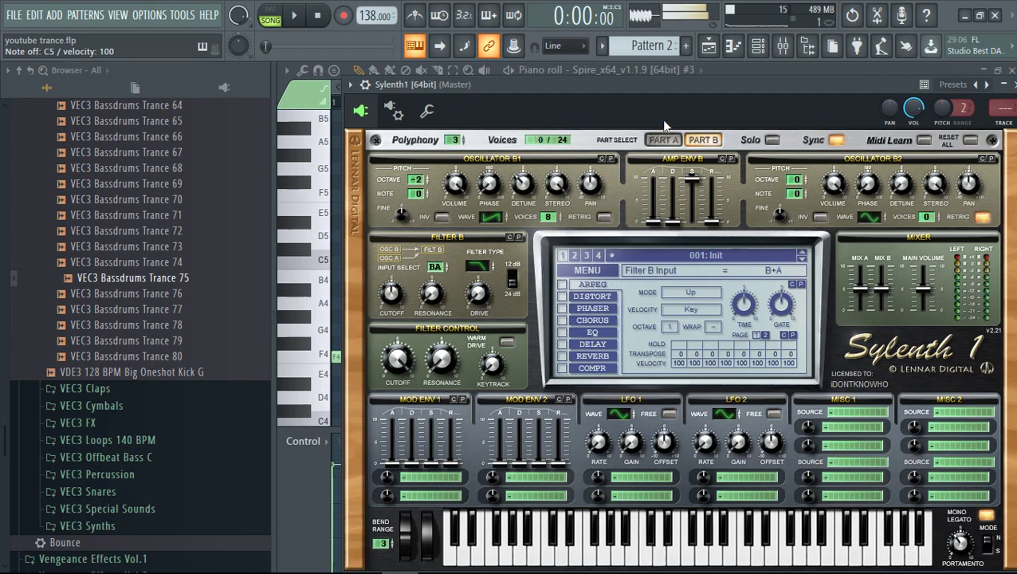
- Lower Sylenth1's main volume to 2.01
{"action": "left_click_drag", "start_coordinate": [681, 97], "coordinate": [689, 244]}
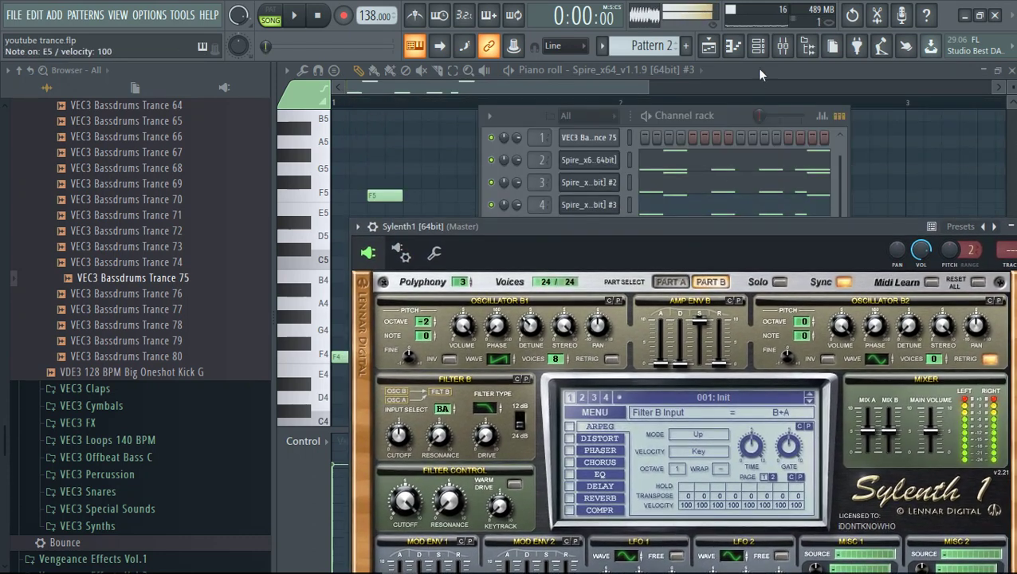
{"action": "left_click", "coordinate": [782, 47]}
{"action": "left_click", "coordinate": [782, 48]}
{"action": "left_click_drag", "start_coordinate": [930, 432], "coordinate": [932, 466]}
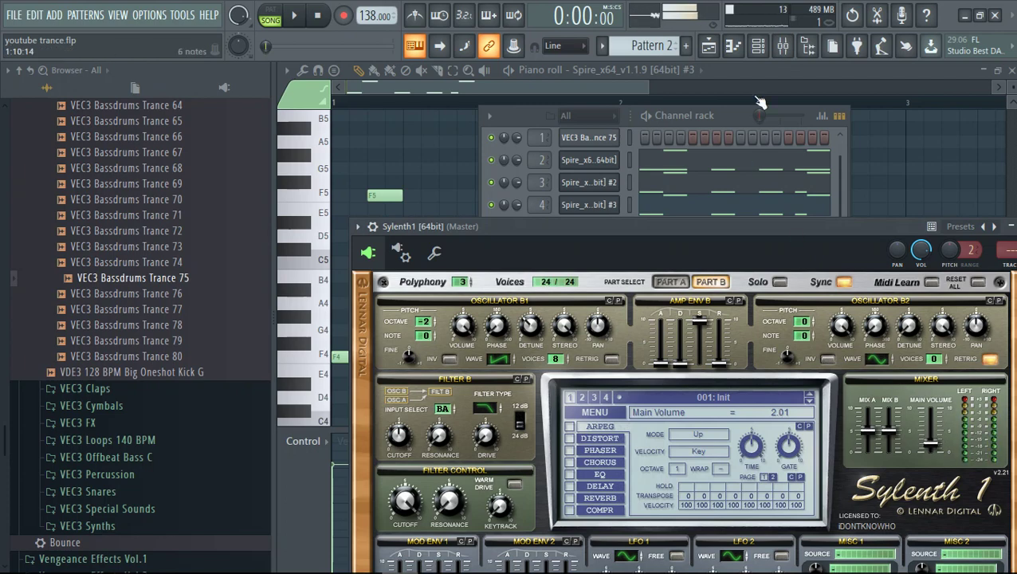
{"action": "left_click", "coordinate": [784, 48]}
{"action": "left_click", "coordinate": [784, 48]}
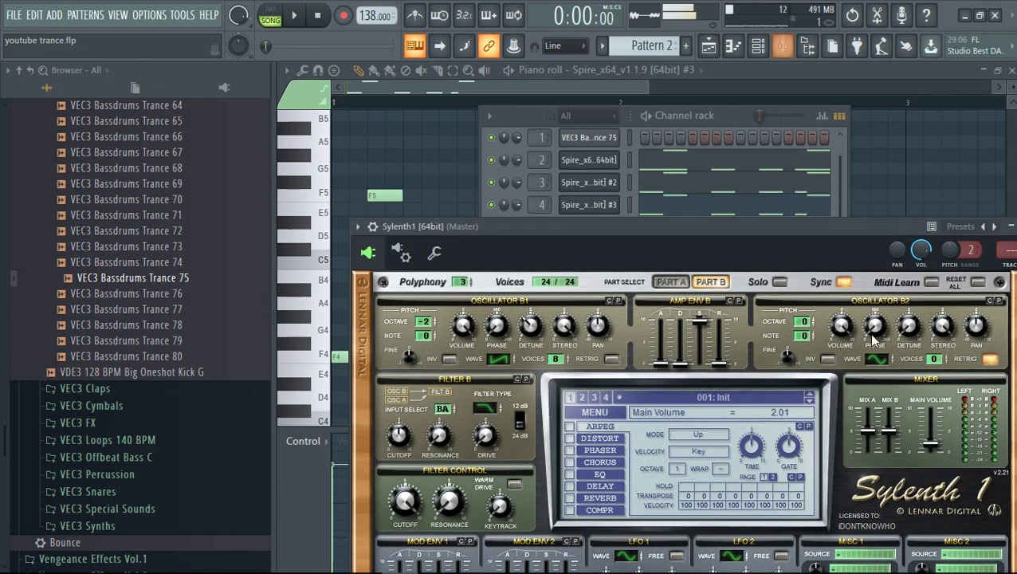
- Route Sylenth1 to a free mixer track and start playback to check its level
{"action": "left_click", "coordinate": [372, 226]}
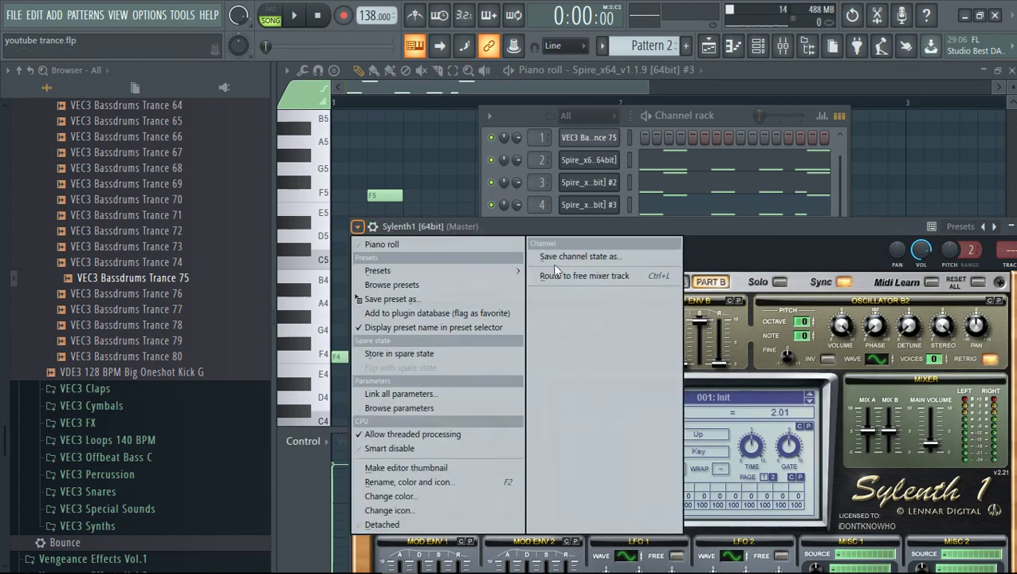
{"action": "left_click", "coordinate": [559, 271]}
{"action": "key", "text": "space"}
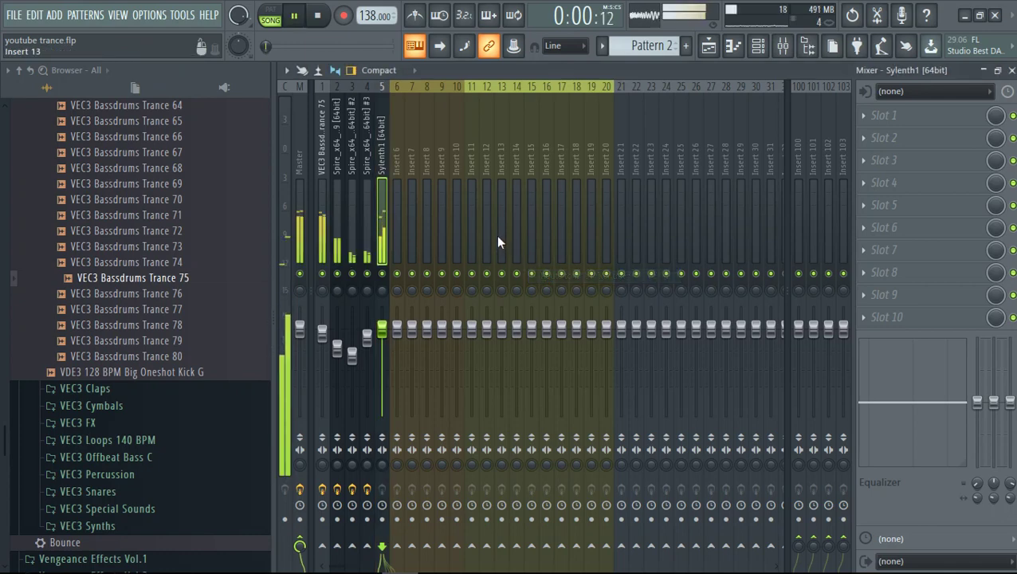
- In Sylenth1's piano roll, place a one-step F4 note on the fourth step of bar 1 and remove the misplaced notes
{"action": "left_click", "coordinate": [709, 45]}
{"action": "left_click", "coordinate": [734, 45]}
{"action": "key", "text": "space"}
{"action": "left_click", "coordinate": [353, 358]}
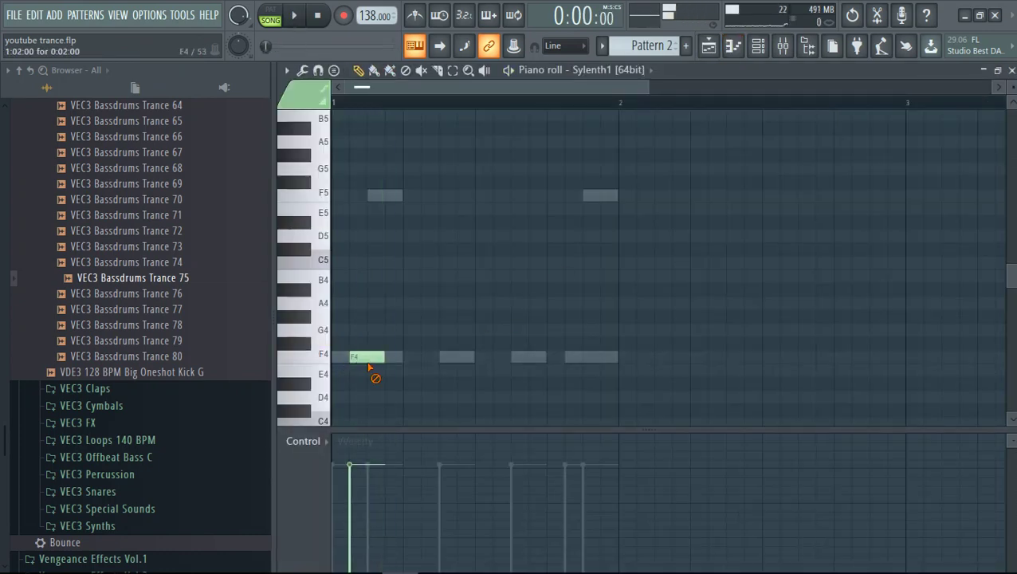
{"action": "right_click", "coordinate": [368, 362]}
{"action": "left_click", "coordinate": [370, 359]}
{"action": "key", "text": "space"}
{"action": "left_click_drag", "start_coordinate": [401, 358], "coordinate": [356, 363]}
{"action": "left_click", "coordinate": [389, 356]}
{"action": "key", "text": "space"}
{"action": "right_click", "coordinate": [351, 359]}
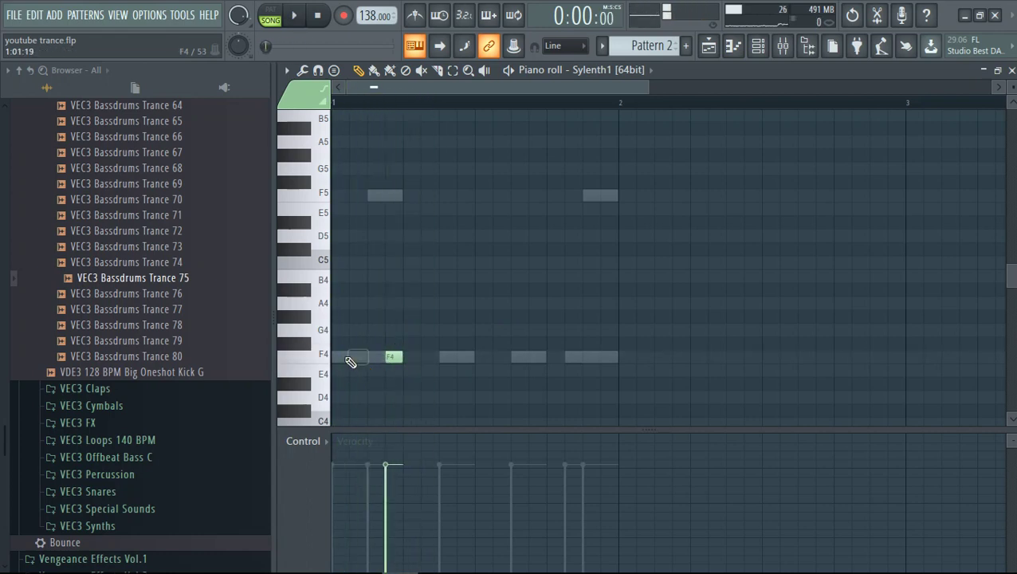
- Trace the first ghost notes of bar 1 in the Sylenth1 piano roll: a long F4, an F5 and a shorter F4
{"action": "left_click", "coordinate": [339, 358]}
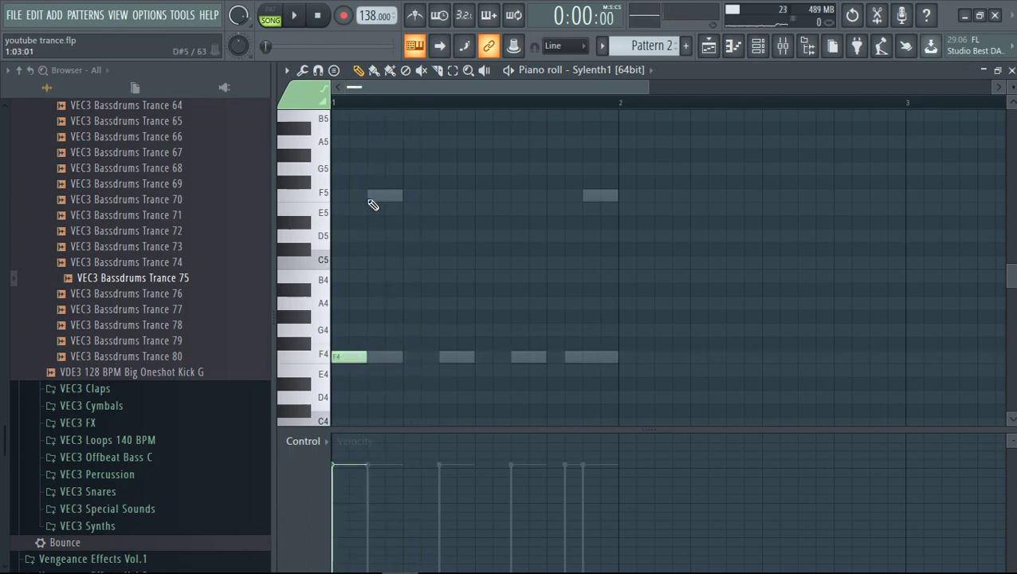
{"action": "left_click", "coordinate": [371, 197]}
{"action": "key", "text": "space"}
{"action": "left_click_drag", "start_coordinate": [365, 363], "coordinate": [446, 361]}
{"action": "key", "text": "space"}
{"action": "right_click", "coordinate": [446, 361]}
{"action": "left_click", "coordinate": [449, 366]}
{"action": "key", "text": "space"}
{"action": "key", "text": "space"}
{"action": "key", "text": "space"}
- Trace the remaining ghost notes of bar 1: a short F4, a longer F4 and an F5 at the bar's end
{"action": "left_click", "coordinate": [514, 360]}
{"action": "key", "text": "space"}
{"action": "left_click", "coordinate": [566, 360]}
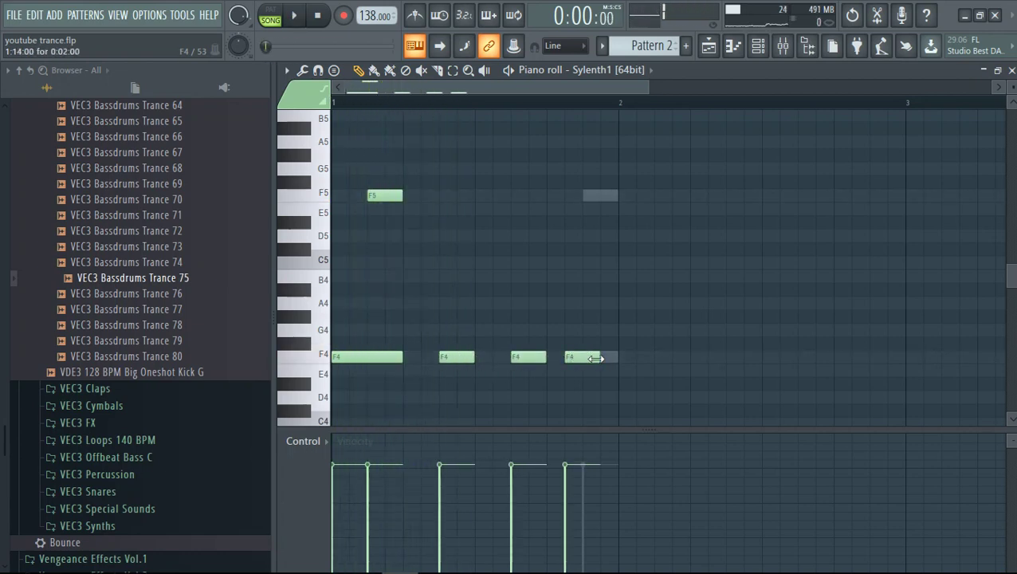
{"action": "key", "text": "space"}
{"action": "left_click_drag", "start_coordinate": [589, 196], "coordinate": [600, 200]}
{"action": "key", "text": "space"}
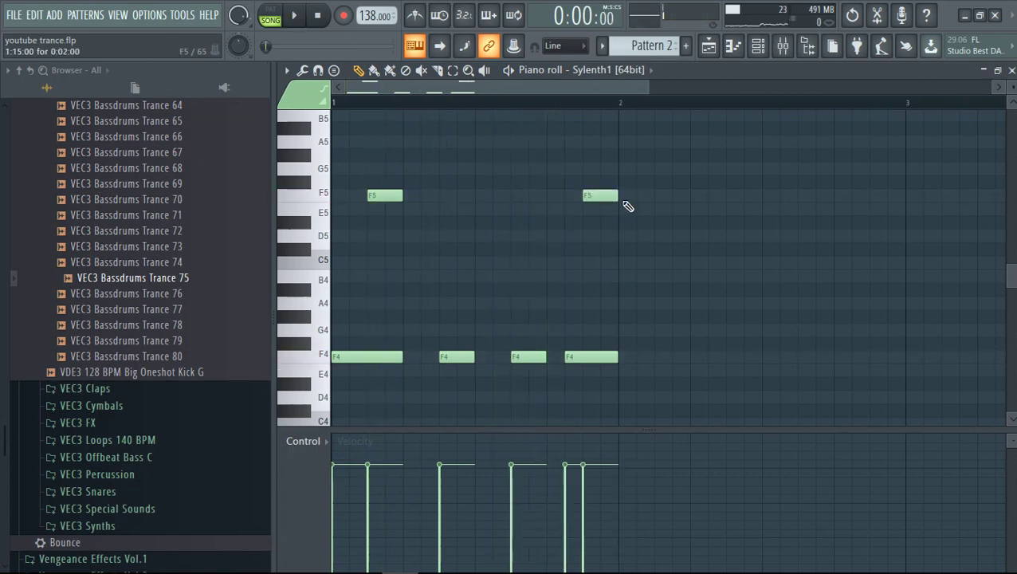
- Start playback and add Fruity Parametric EQ 2 to the first effect slot of the Sylenth1 mixer track
{"action": "key", "text": "space"}
{"action": "left_click", "coordinate": [770, 47]}
{"action": "left_click", "coordinate": [770, 48]}
{"action": "left_click", "coordinate": [771, 48]}
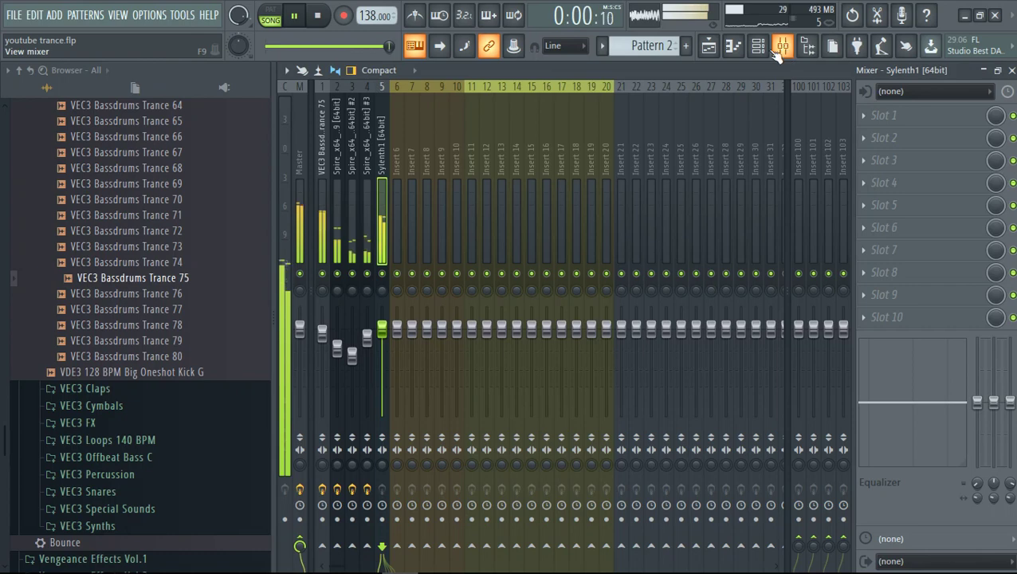
{"action": "left_click", "coordinate": [893, 119]}
{"action": "left_click", "coordinate": [670, 104]}
- Shape the Sylenth1 EQ with a high pass on band 1, slight cuts on bands 3 and 4, and a raised high shelf
{"action": "scroll", "coordinate": [719, 263], "scroll_direction": "down", "scroll_amount": 2}
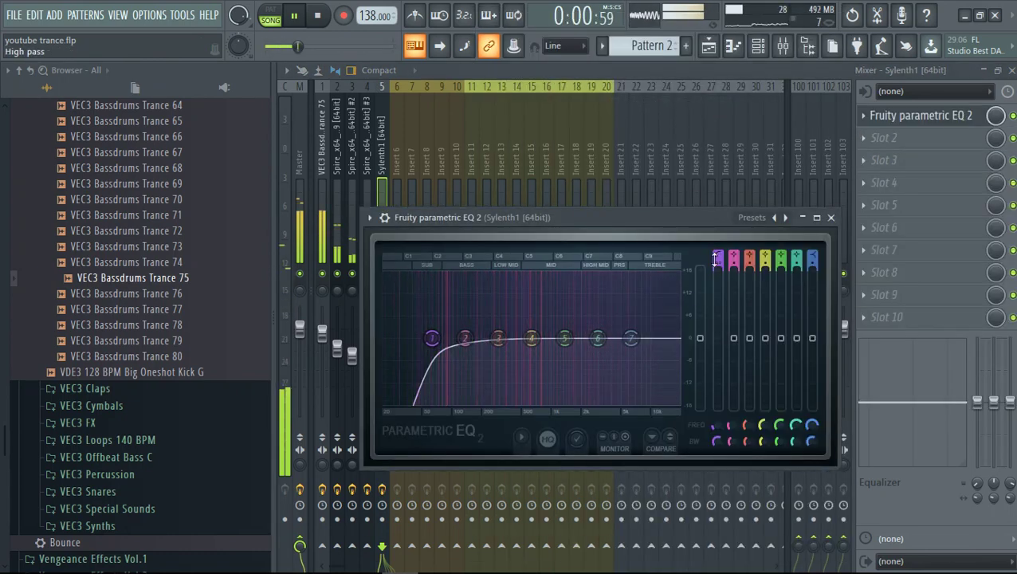
{"action": "left_click_drag", "start_coordinate": [432, 339], "coordinate": [533, 342]}
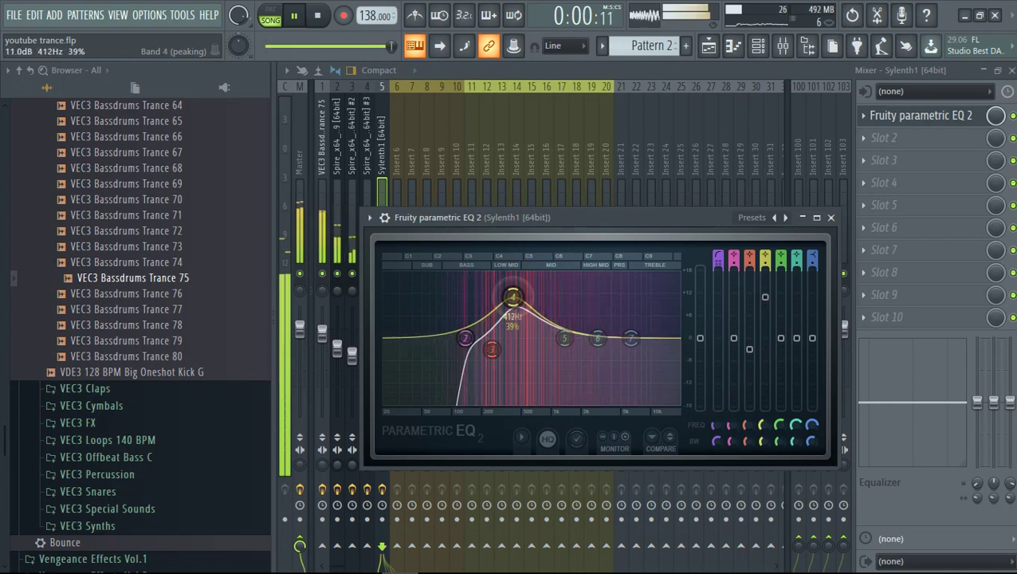
{"action": "left_click_drag", "start_coordinate": [512, 298], "coordinate": [519, 317]}
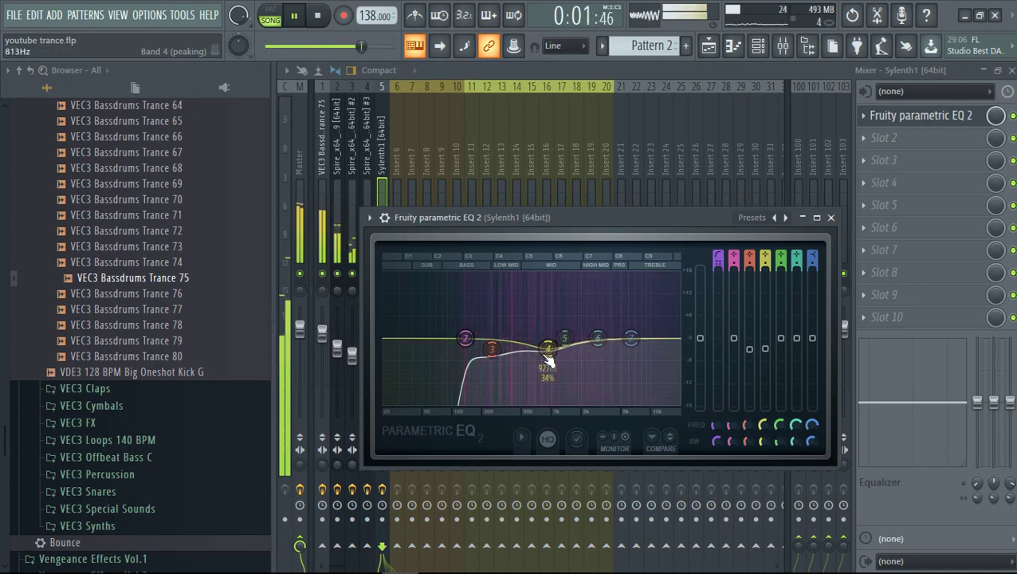
{"action": "left_click_drag", "start_coordinate": [618, 323], "coordinate": [631, 334]}
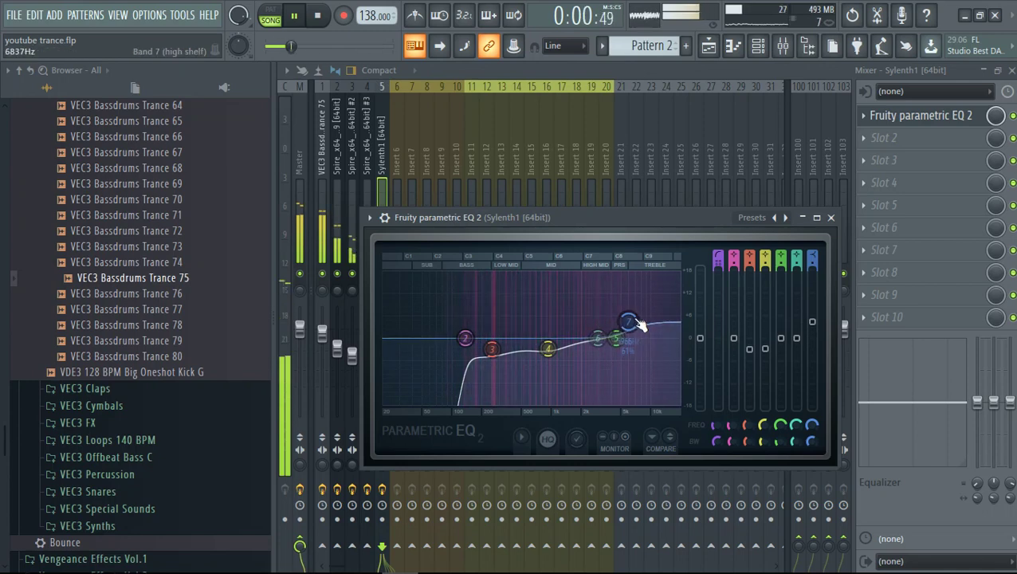
{"action": "left_click", "coordinate": [381, 154]}
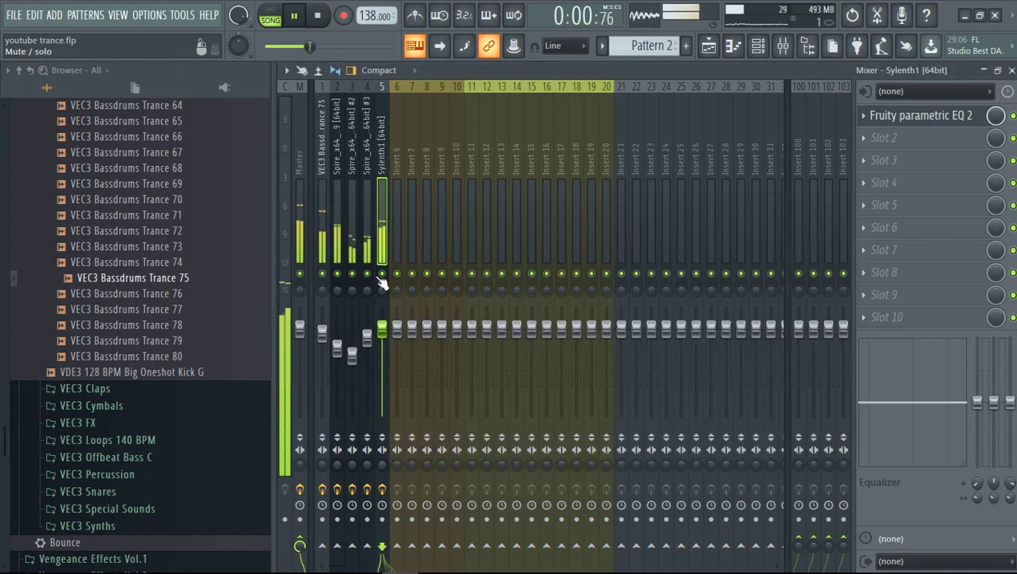
- Solo the Sylenth1 mixer track and add LFOTool to its second effect slot
{"action": "right_click", "coordinate": [382, 276]}
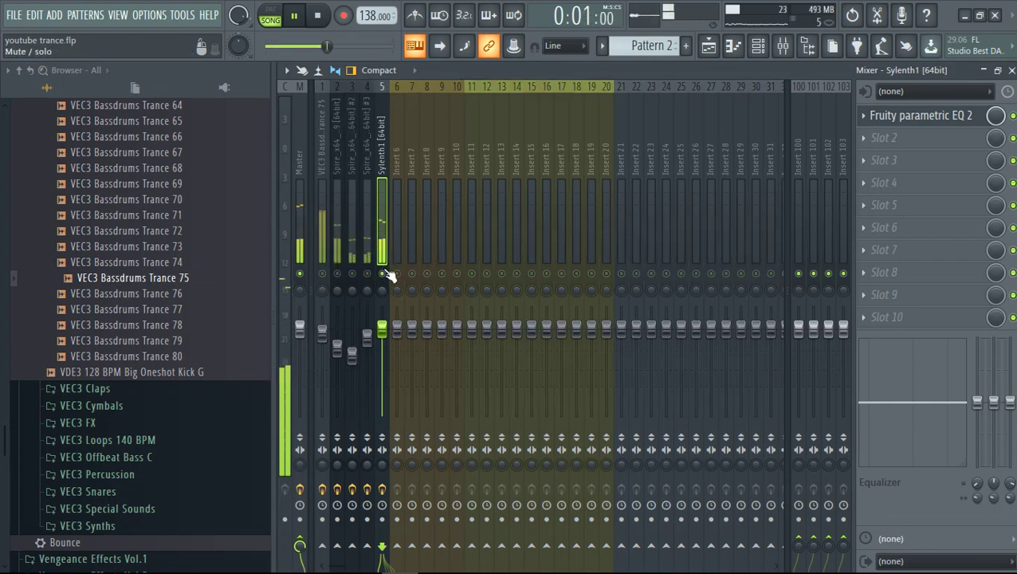
{"action": "left_click", "coordinate": [907, 149]}
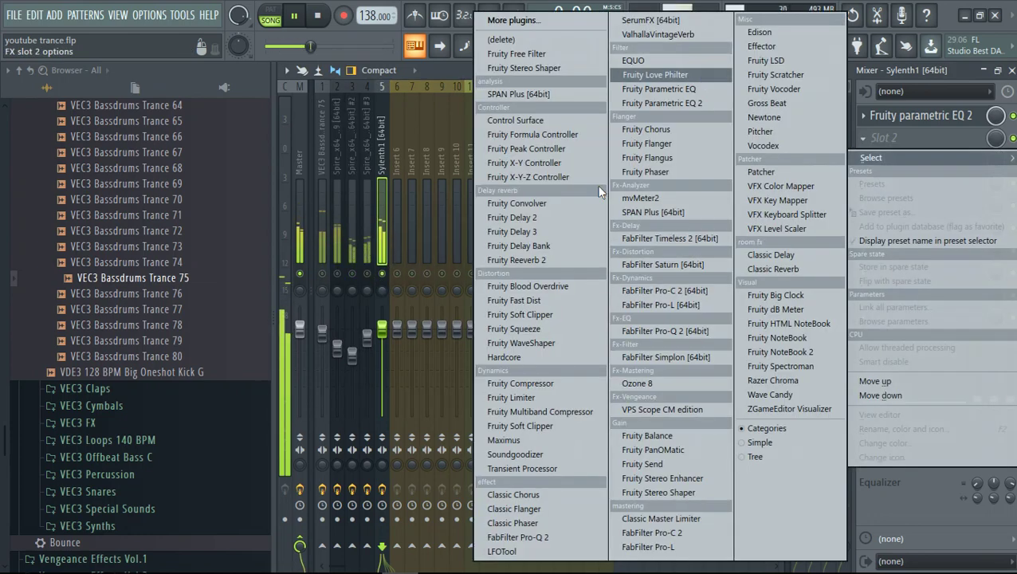
{"action": "left_click", "coordinate": [504, 550]}
{"action": "left_click", "coordinate": [382, 173]}
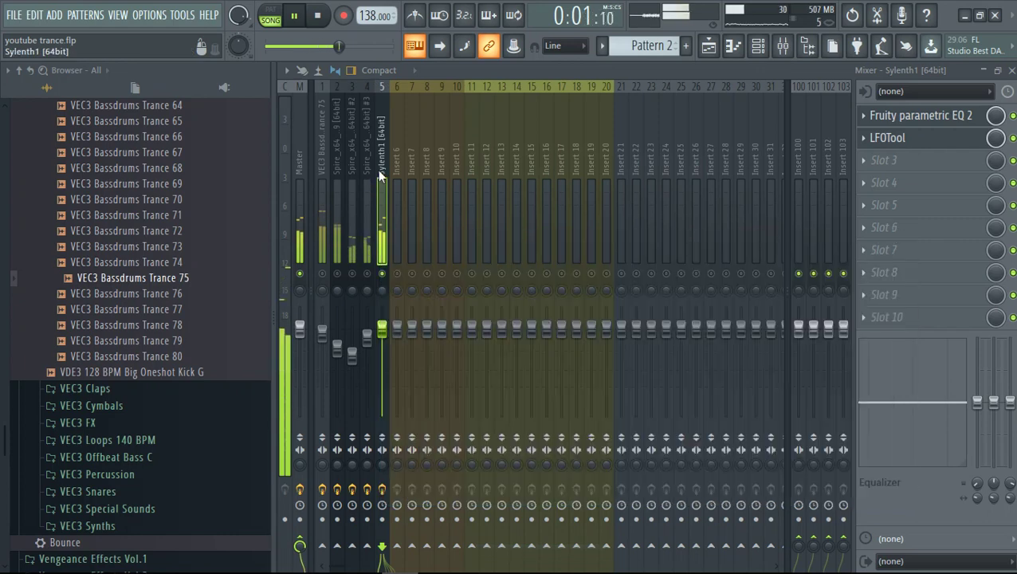
- Lower the Sylenth1 track's fader below -10 dB, ending its solo to balance it against the full mix
{"action": "left_click_drag", "start_coordinate": [382, 335], "coordinate": [382, 363]}
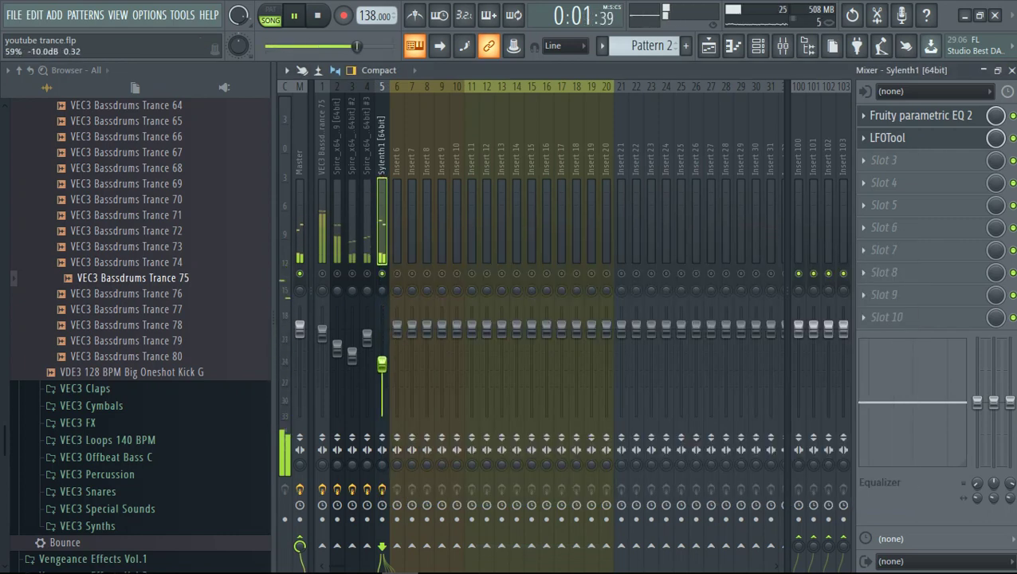
{"action": "right_click", "coordinate": [386, 260]}
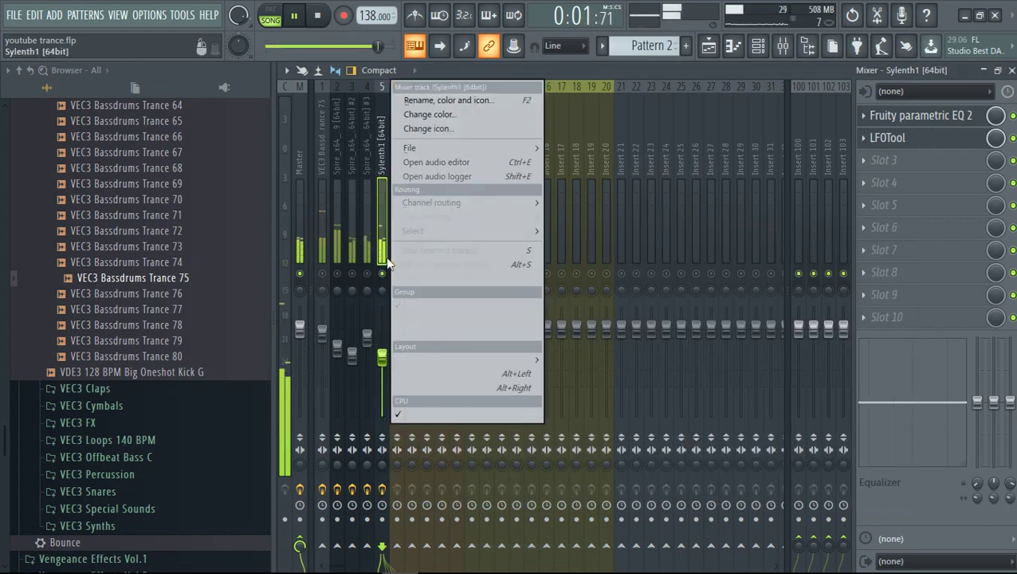
{"action": "right_click", "coordinate": [383, 274]}
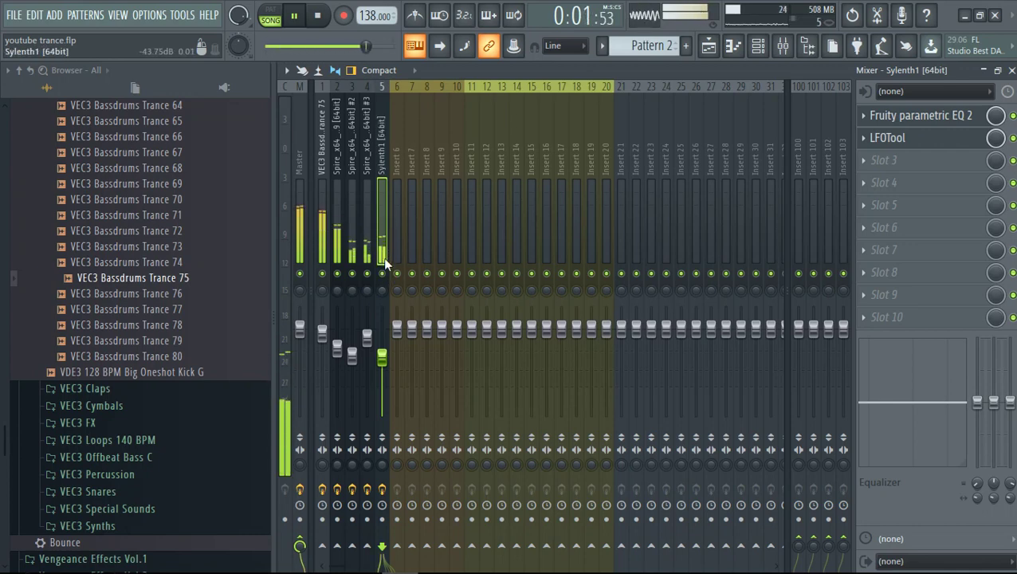
{"action": "left_click_drag", "start_coordinate": [382, 357], "coordinate": [383, 362]}
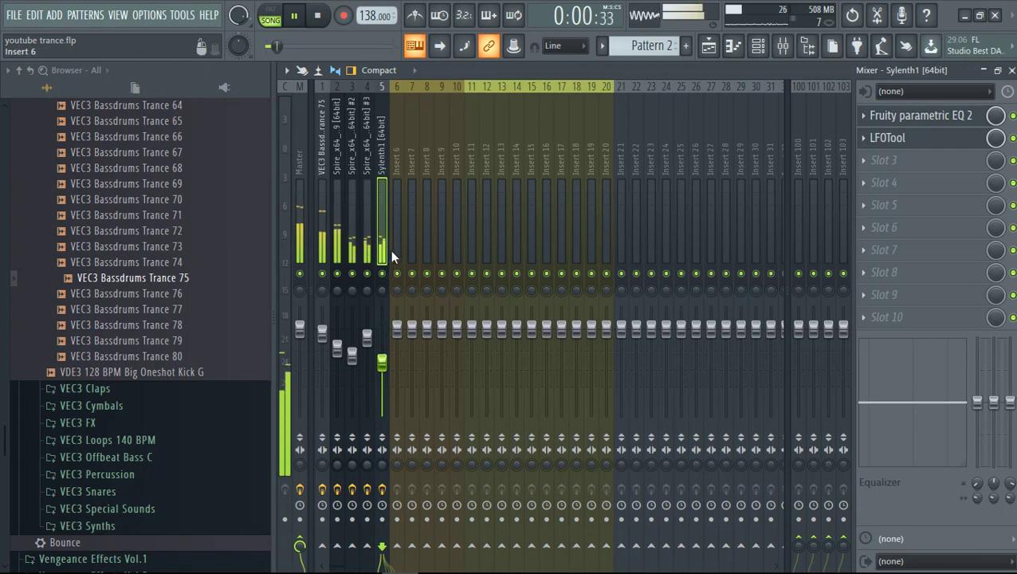
- Listen to the Spire and Sylenth1 mixer tracks in solo, then restore the full mix
{"action": "left_click", "coordinate": [338, 263]}
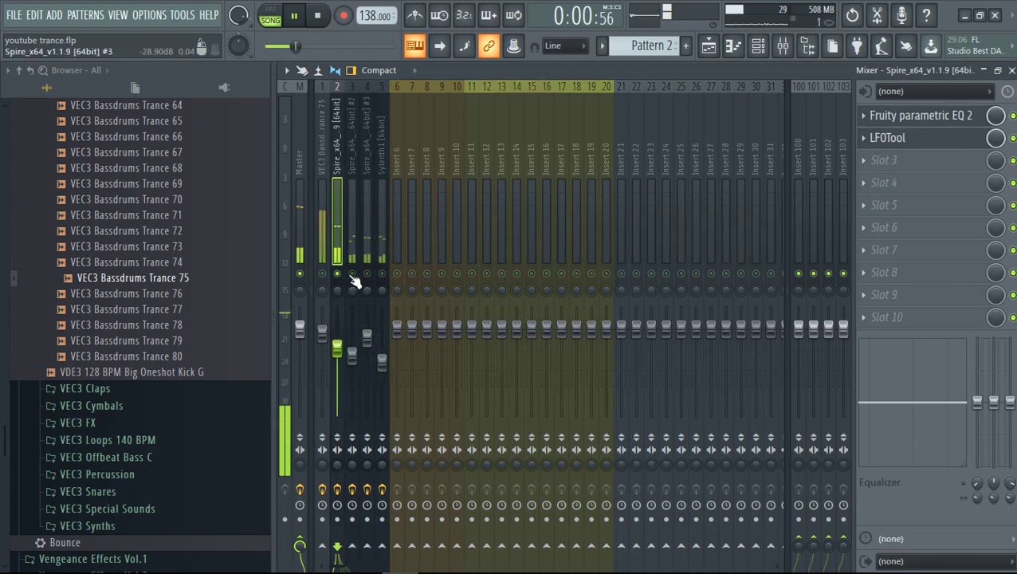
{"action": "right_click", "coordinate": [382, 274]}
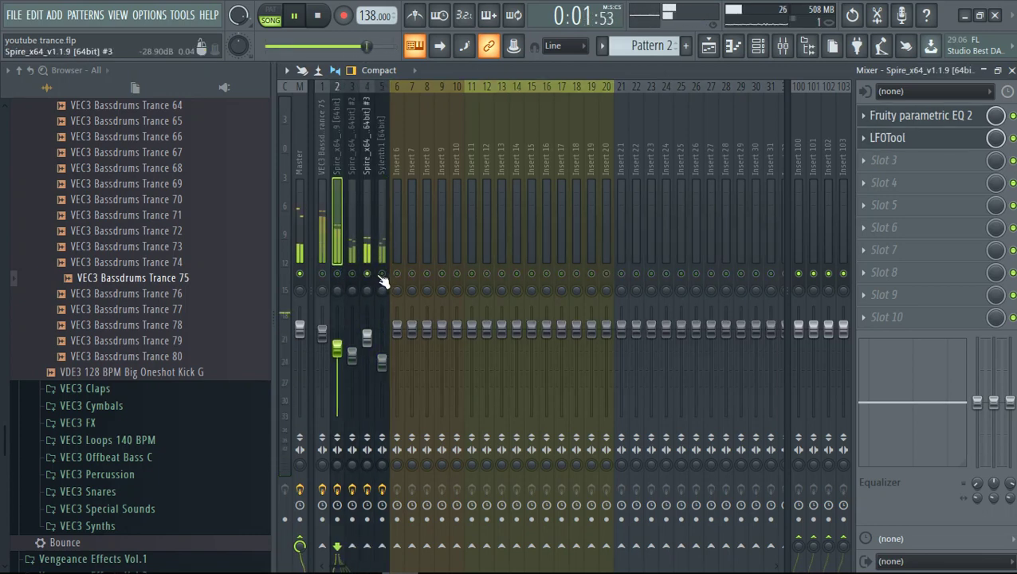
{"action": "right_click", "coordinate": [322, 274]}
- Route the second and third Spire tracks and the Sylenth1 track into Insert 6, and name it Saw Bus master
{"action": "left_click_drag", "start_coordinate": [337, 232], "coordinate": [395, 245]}
{"action": "left_click", "coordinate": [381, 242]}
{"action": "right_click", "coordinate": [401, 242]}
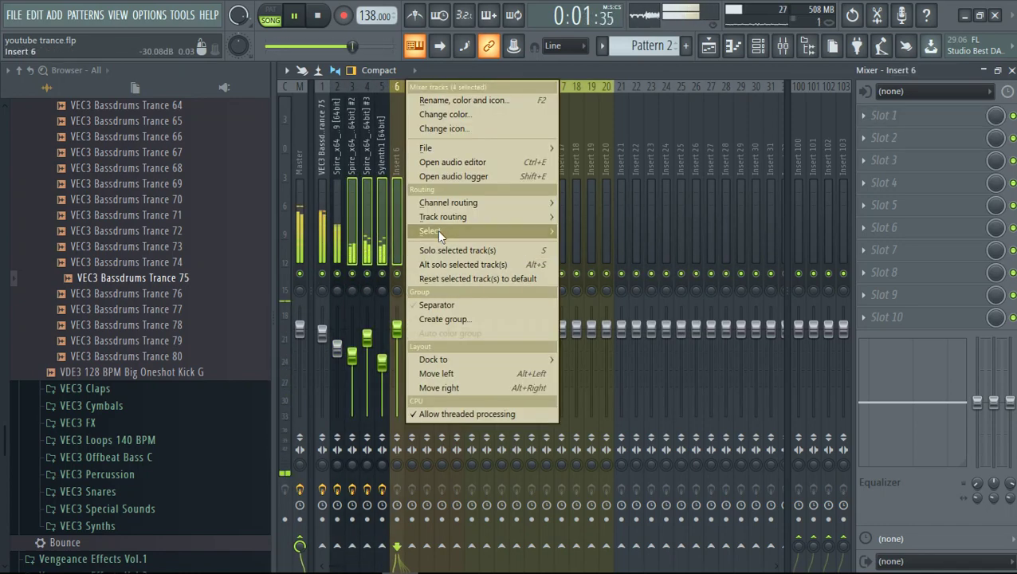
{"action": "mouse_move", "coordinate": [463, 217]}
{"action": "left_click", "coordinate": [608, 299]}
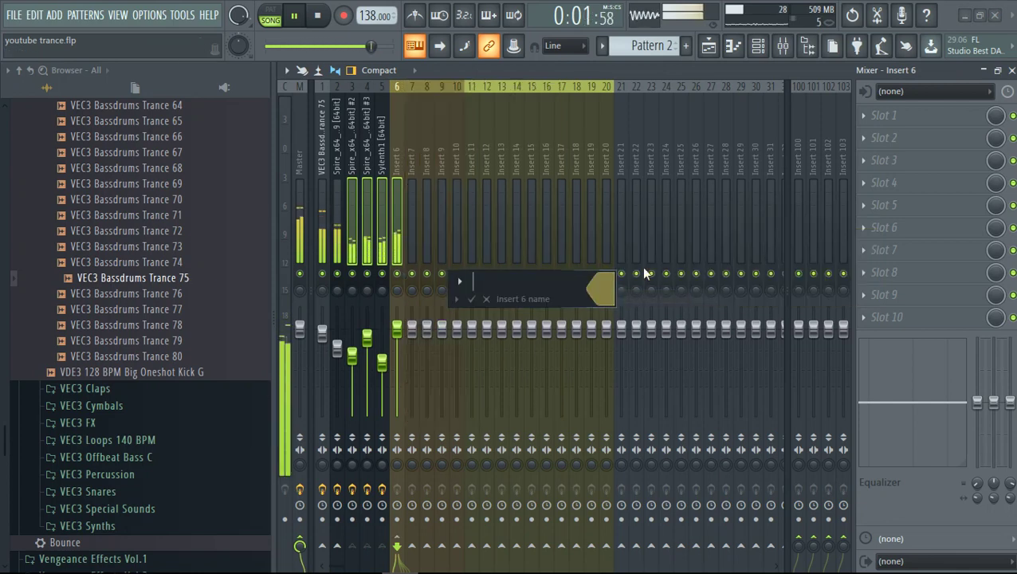
{"action": "type", "text": "Saw Buss"}
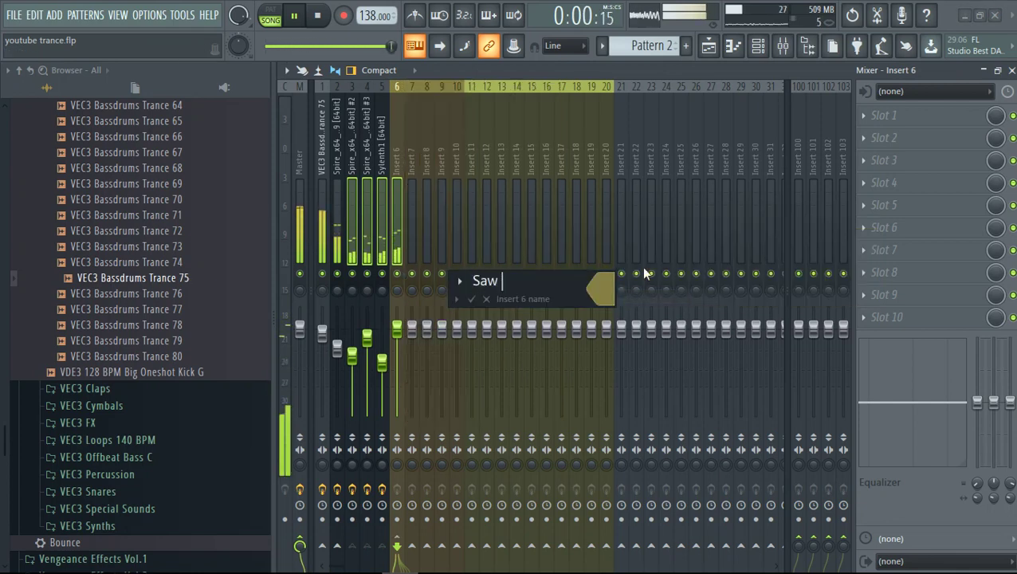
{"action": "key", "text": "BackSpace"}
{"action": "type", "text": "master"}
{"action": "key", "text": "Return"}
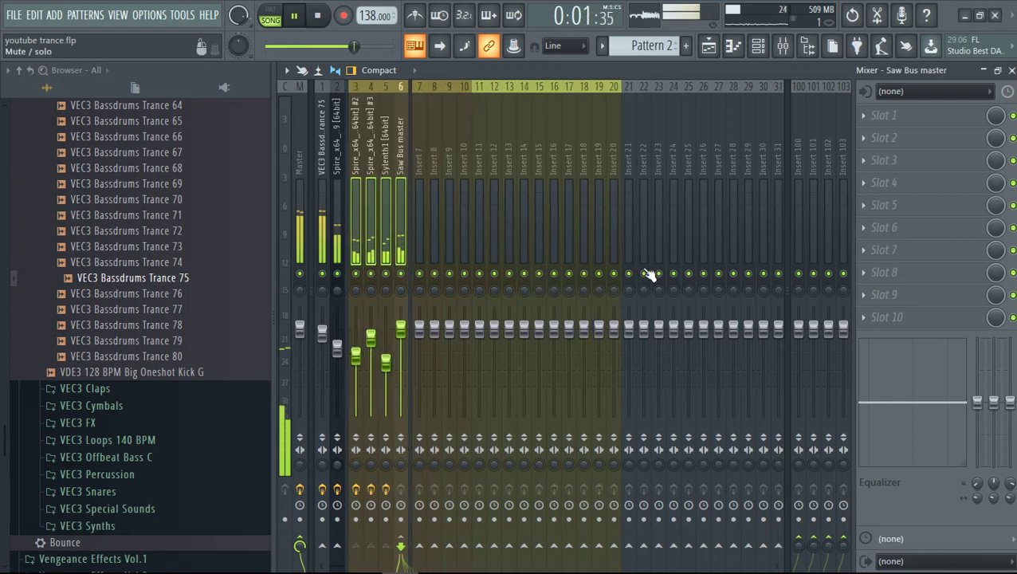
- Check the routing of the Spire and Sylenth1 tracks into Saw Bus master and listen to them in solo
{"action": "left_click", "coordinate": [369, 217]}
{"action": "left_click", "coordinate": [352, 225]}
{"action": "left_click", "coordinate": [396, 248]}
{"action": "left_click", "coordinate": [371, 253]}
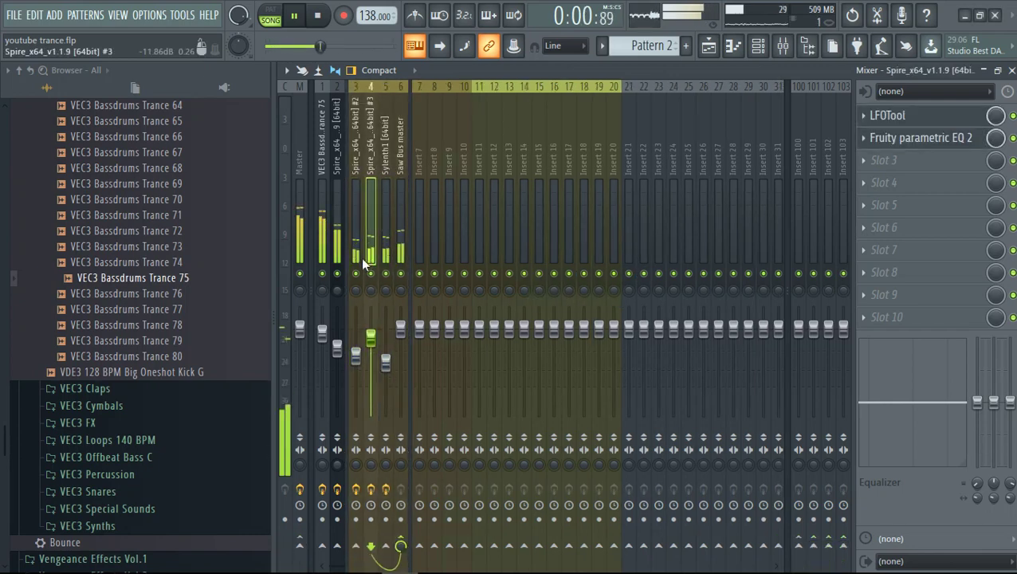
{"action": "left_click", "coordinate": [358, 258]}
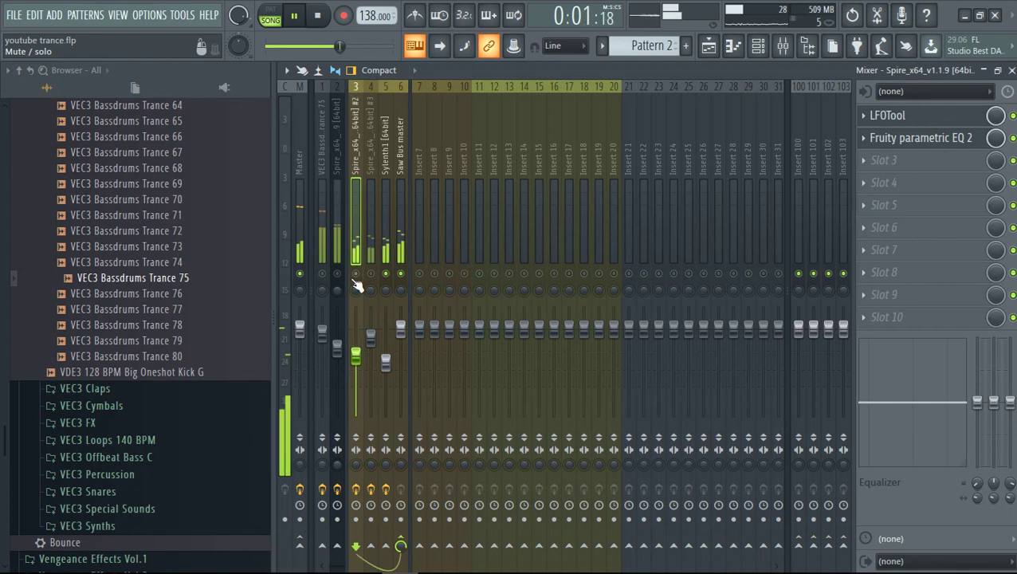
- Add Fruity Parametric EQ 2 to the first effect slot of Saw Bus master
{"action": "left_click", "coordinate": [398, 260]}
{"action": "left_click", "coordinate": [883, 118]}
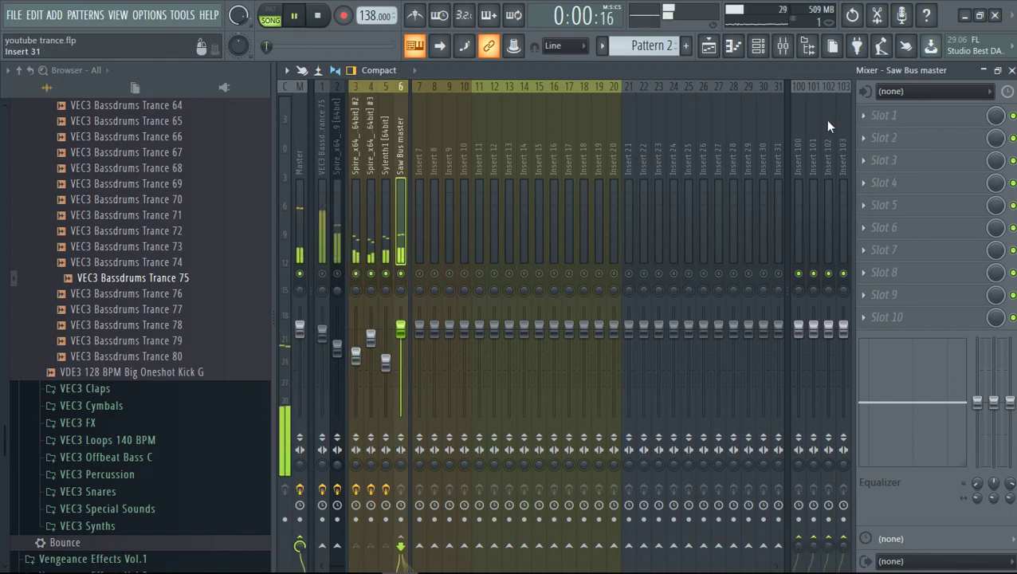
{"action": "key", "text": "space"}
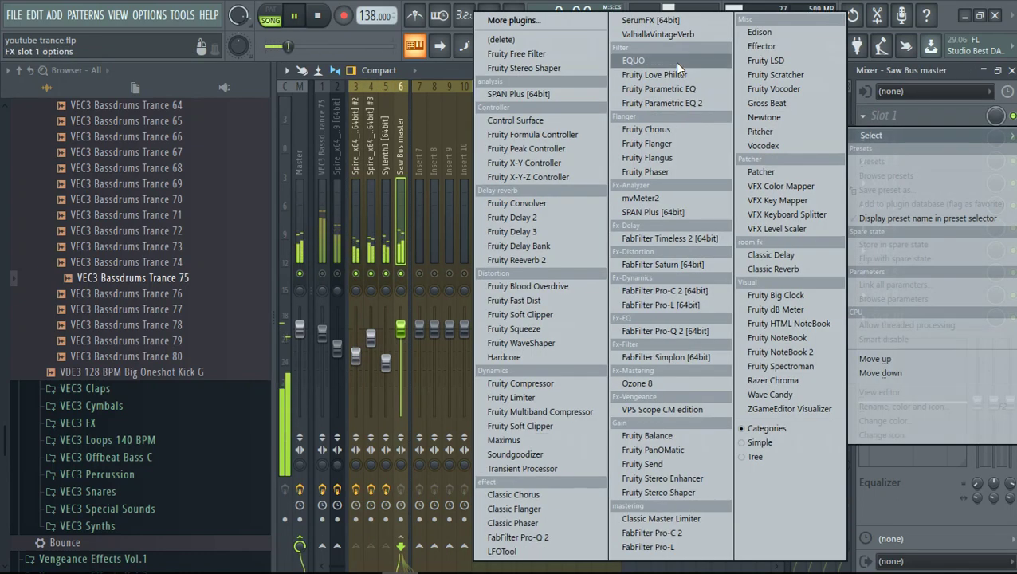
{"action": "left_click", "coordinate": [667, 102]}
- Examine the soloed saw bus spectrum in SPAN Plus on the Master track, then return to Saw Bus master
{"action": "left_click", "coordinate": [301, 226]}
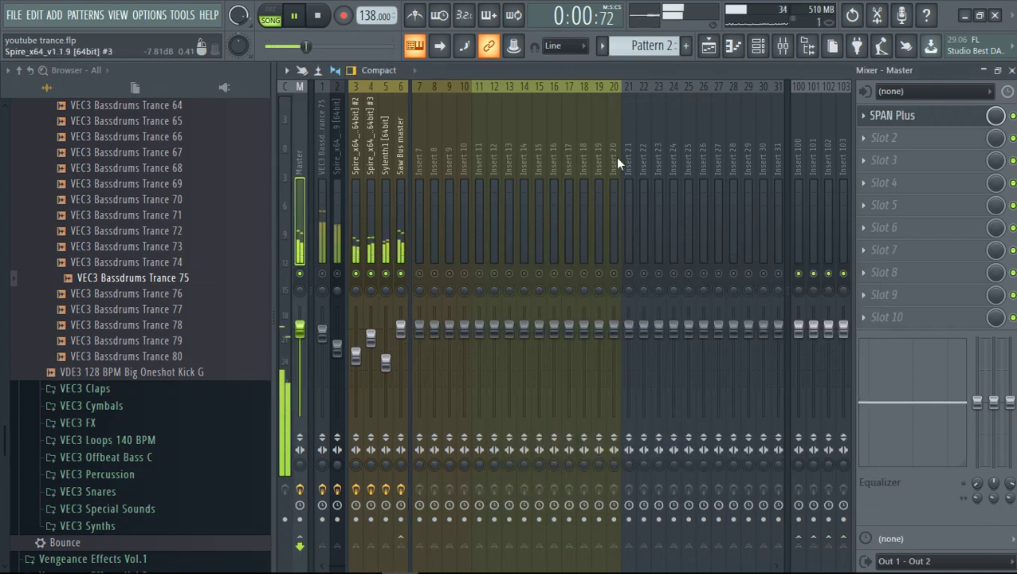
{"action": "left_click", "coordinate": [946, 116]}
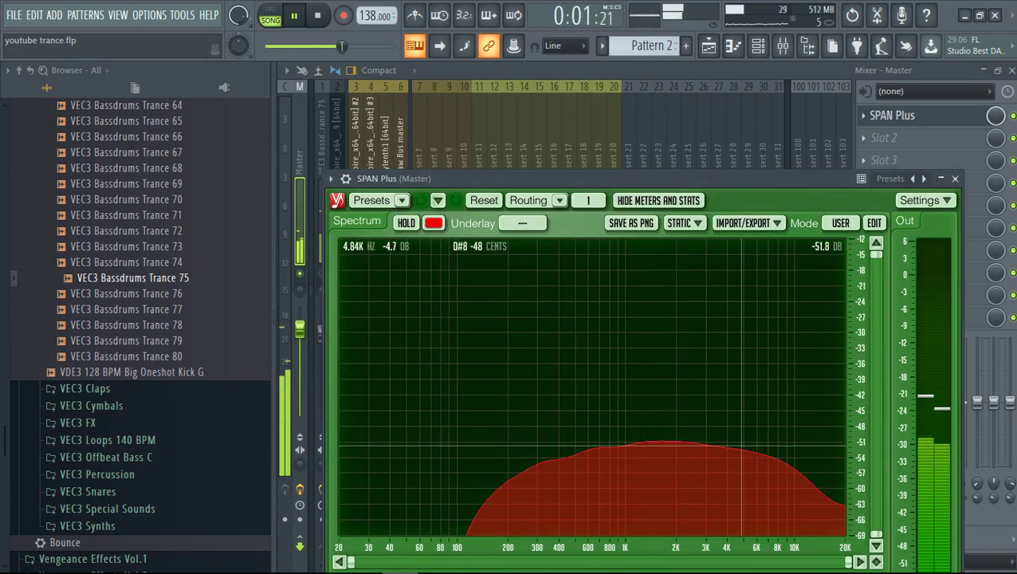
{"action": "left_click", "coordinate": [400, 195]}
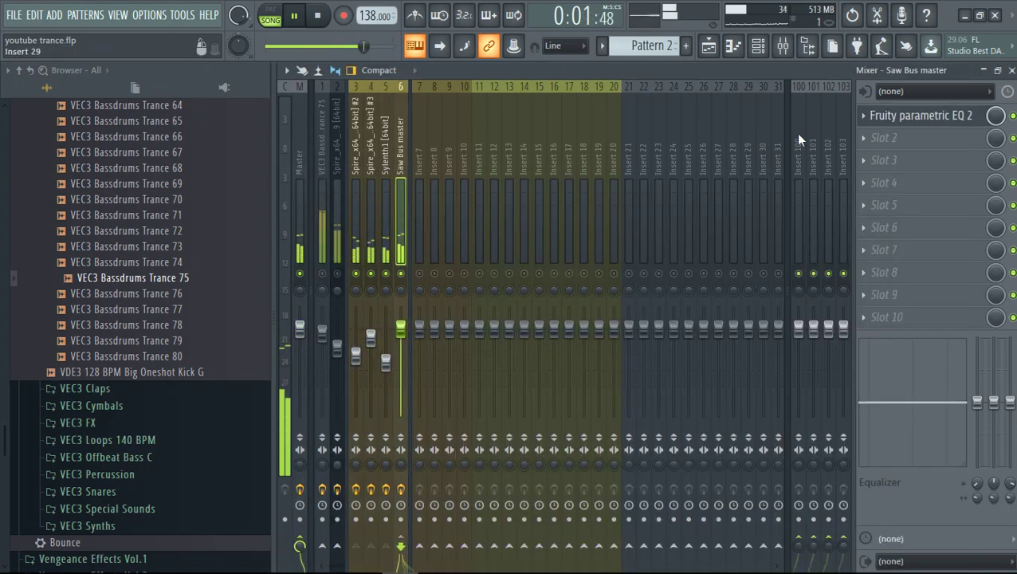
- Examine the saw bus signal in its Fruity Parametric EQ 2, then stop playback
{"action": "left_click", "coordinate": [917, 115]}
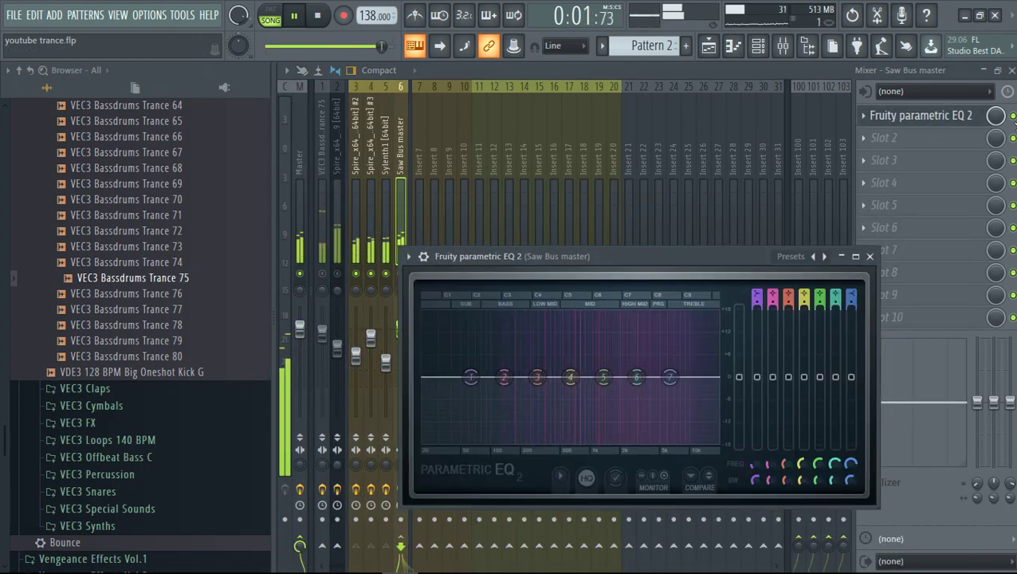
{"action": "left_click", "coordinate": [870, 256]}
{"action": "left_click", "coordinate": [963, 117]}
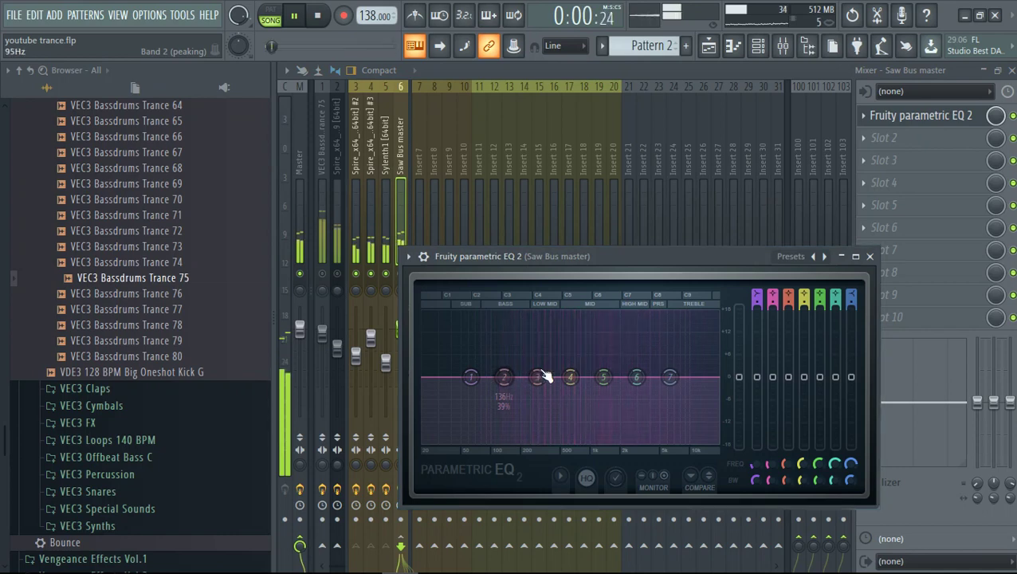
{"action": "key", "text": "space"}
- Replace Fruity Parametric EQ 2 in the first effect slot of Saw Bus master with Luftikus
{"action": "left_click", "coordinate": [866, 116]}
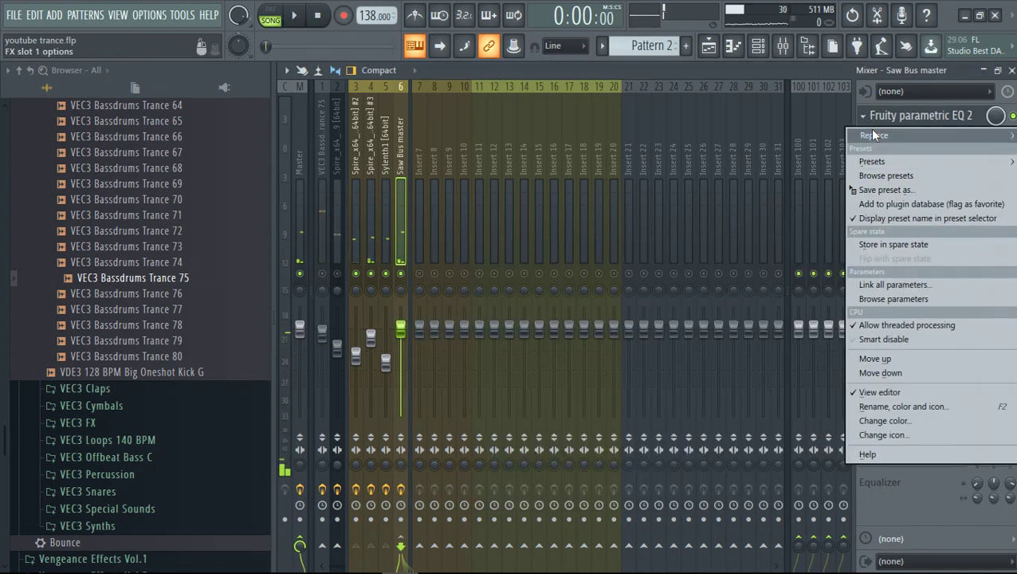
{"action": "mouse_move", "coordinate": [871, 134]}
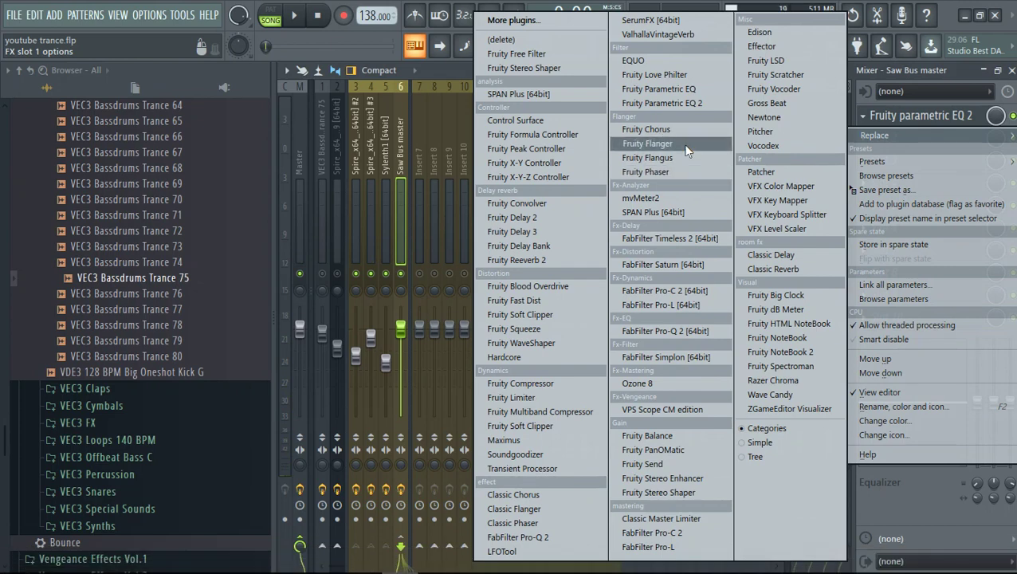
{"action": "left_click", "coordinate": [581, 27]}
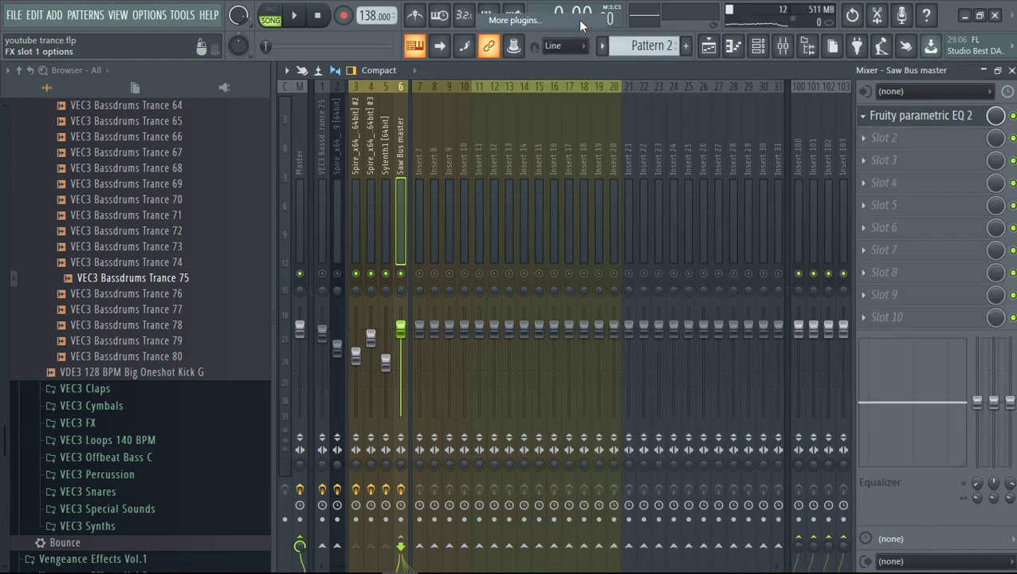
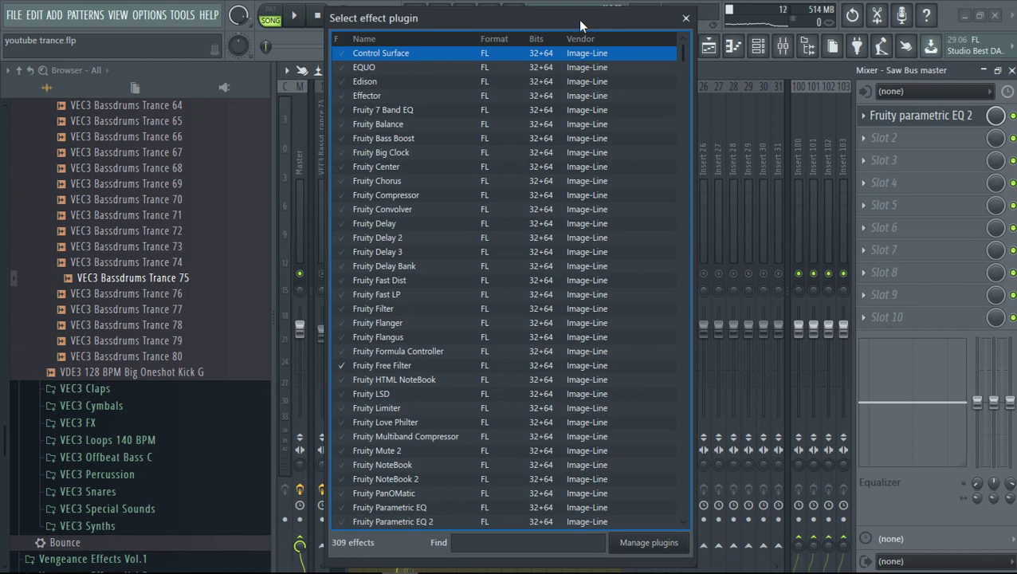
{"action": "left_click", "coordinate": [526, 541]}
{"action": "type", "text": "TDR"}
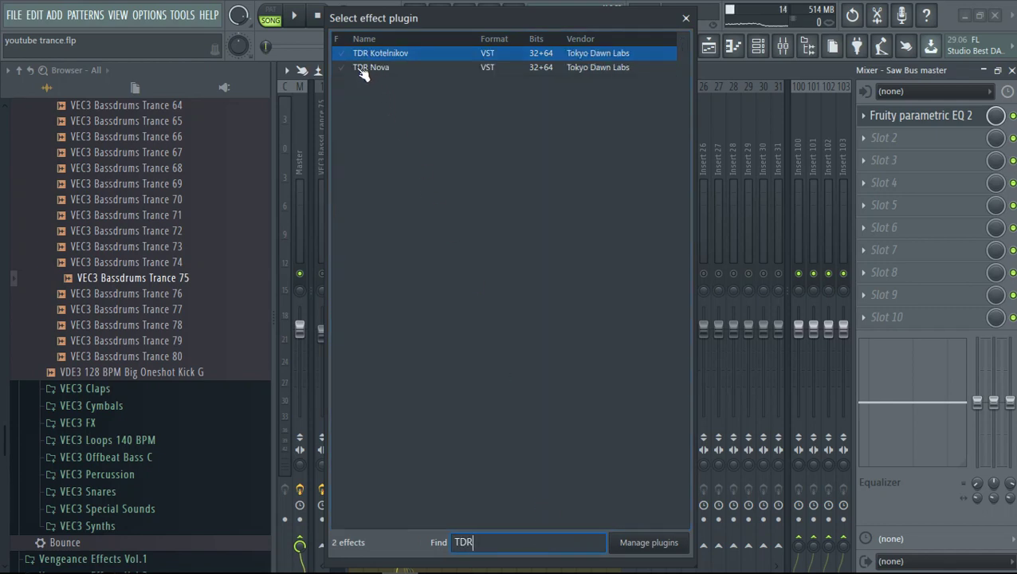
{"action": "type", "text": "Luf"}
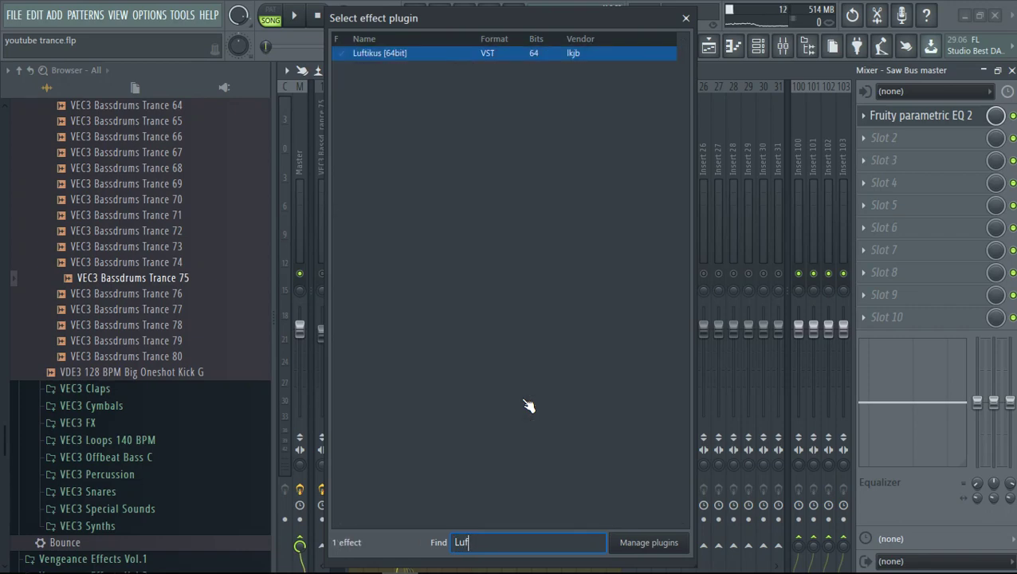
{"action": "double_click", "coordinate": [381, 54]}
{"action": "left_click_drag", "start_coordinate": [551, 252], "coordinate": [495, 167]}
- During playback, set Luftikus's 10 Hz and 40 Hz bands to -10, try the 160 Hz and 640 Hz bands and return them to 0
{"action": "key", "text": "space"}
{"action": "left_click_drag", "start_coordinate": [396, 225], "coordinate": [452, 300]}
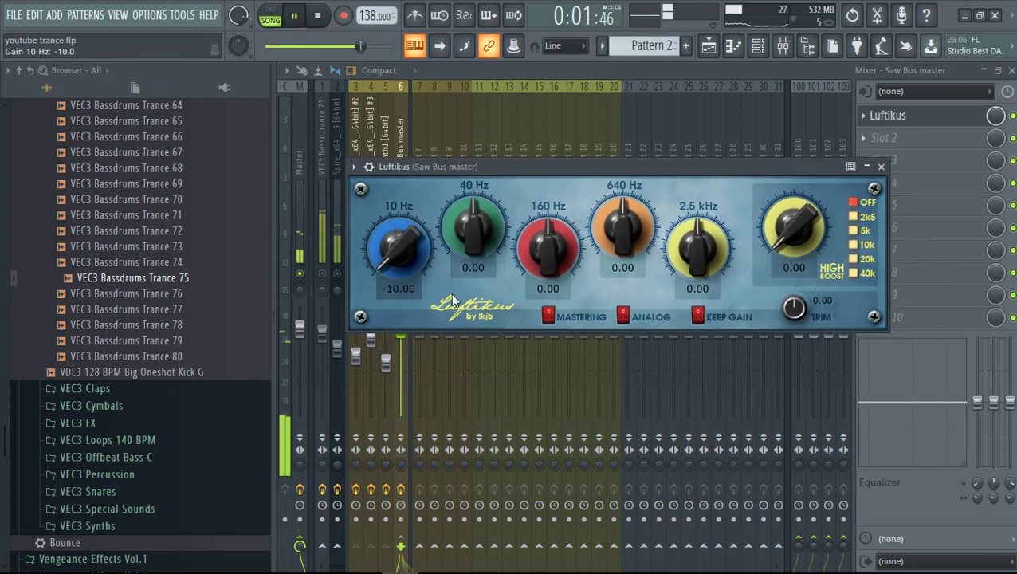
{"action": "left_click_drag", "start_coordinate": [482, 203], "coordinate": [513, 335]}
{"action": "left_click_drag", "start_coordinate": [548, 240], "coordinate": [555, 267]}
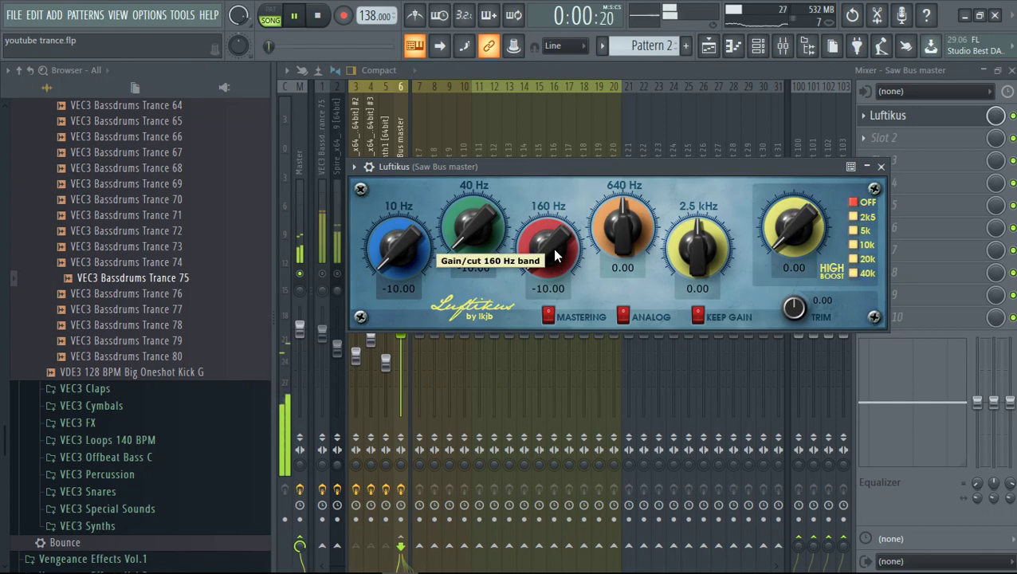
{"action": "left_click_drag", "start_coordinate": [555, 254], "coordinate": [546, 156]}
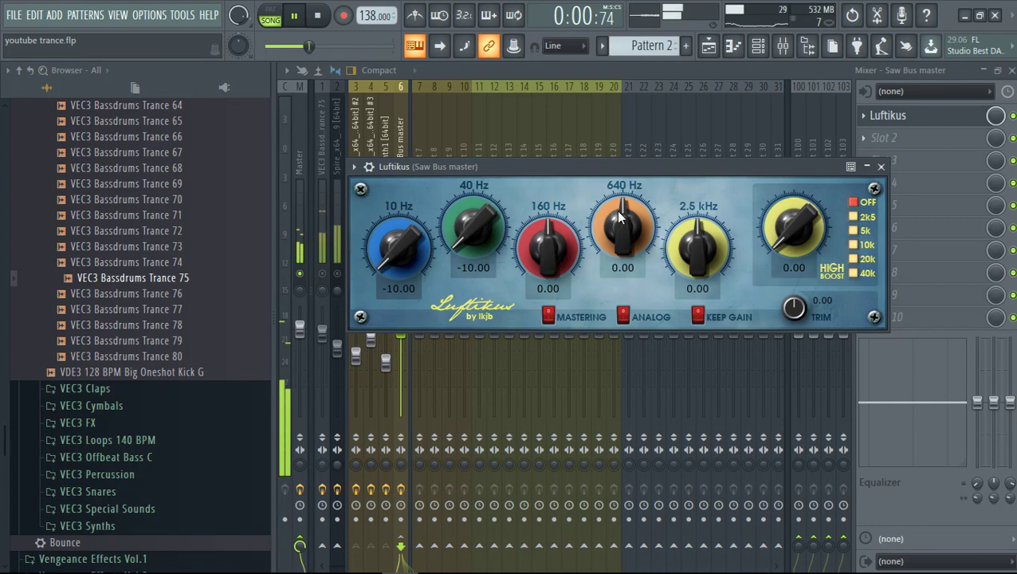
{"action": "left_click_drag", "start_coordinate": [614, 214], "coordinate": [623, 234]}
{"action": "double_click", "coordinate": [624, 230]}
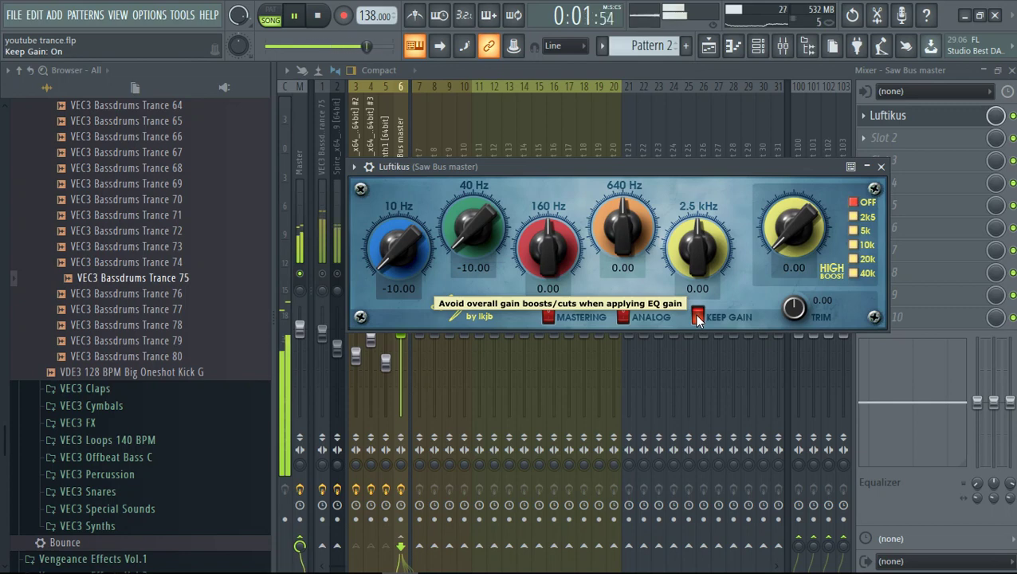
- Compare Luftikus with Keep Gain off and on, leave Keep Gain on, and stop playback
{"action": "left_click", "coordinate": [697, 317]}
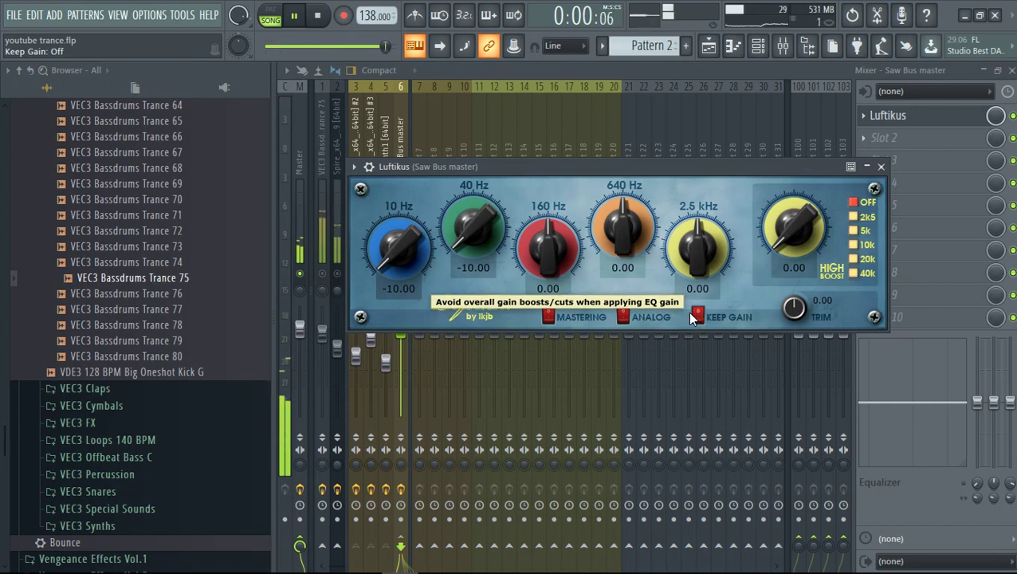
{"action": "left_click", "coordinate": [696, 317]}
{"action": "key", "text": "space"}
- Unsolo Saw Bus master, play the full mix and reopen Luftikus to judge its effect
{"action": "left_click", "coordinate": [396, 144]}
{"action": "right_click", "coordinate": [398, 277]}
{"action": "right_click", "coordinate": [398, 277]}
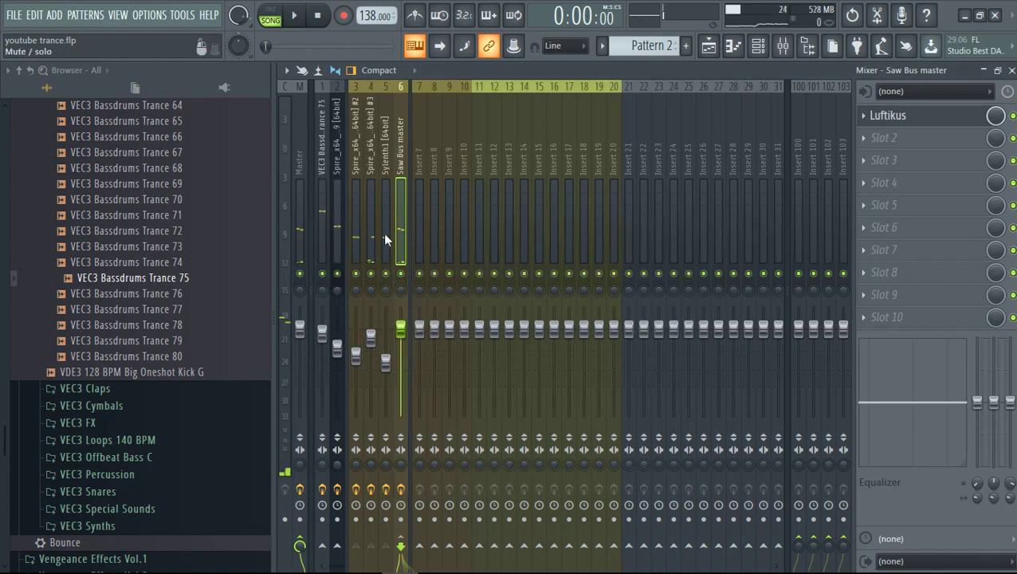
{"action": "left_click", "coordinate": [383, 229]}
{"action": "key", "text": "space"}
{"action": "left_click", "coordinate": [397, 219]}
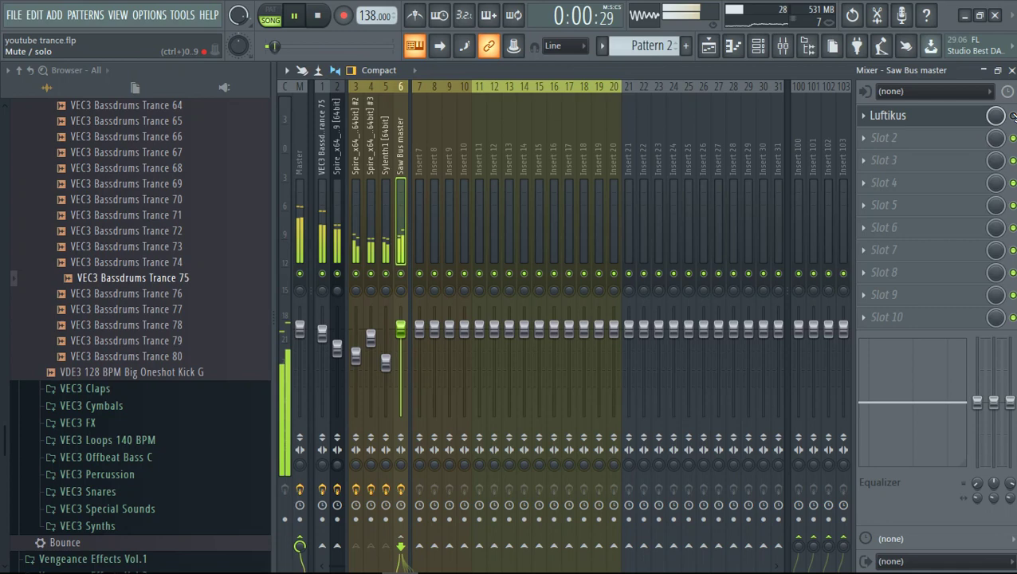
{"action": "left_click", "coordinate": [909, 116]}
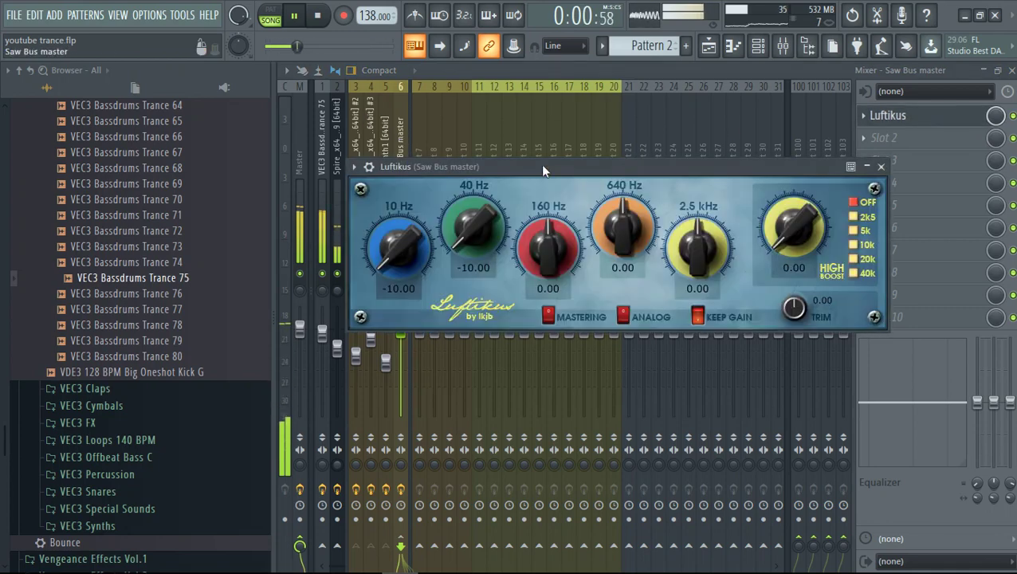
- Examine the full mix spectrum in SPAN Plus on the Master track, then return to the Spire #3 mixer track
{"action": "left_click", "coordinate": [370, 119]}
{"action": "left_click", "coordinate": [390, 145]}
{"action": "left_click", "coordinate": [399, 148]}
{"action": "left_click", "coordinate": [300, 164]}
{"action": "left_click", "coordinate": [920, 117]}
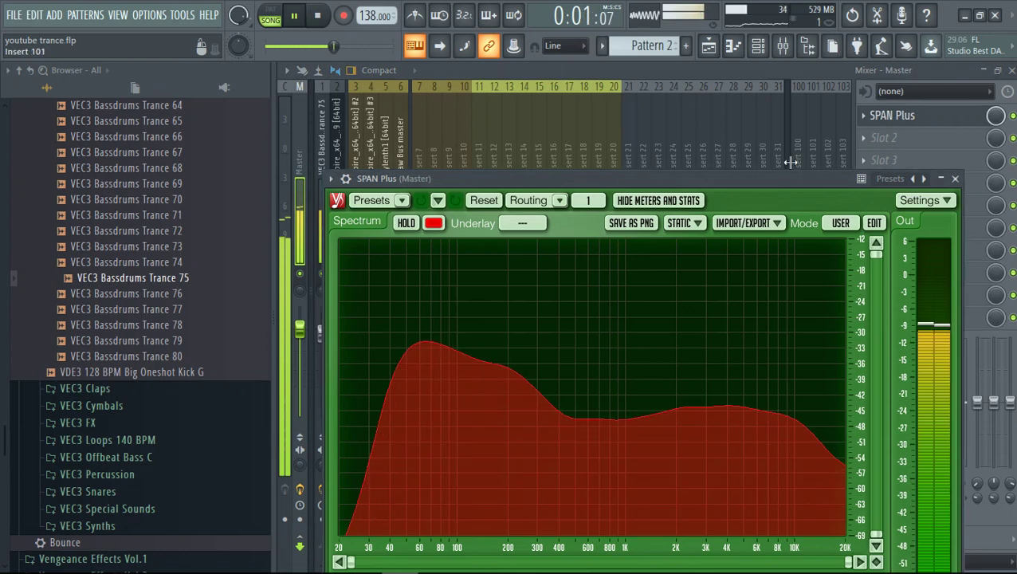
{"action": "left_click", "coordinate": [372, 125]}
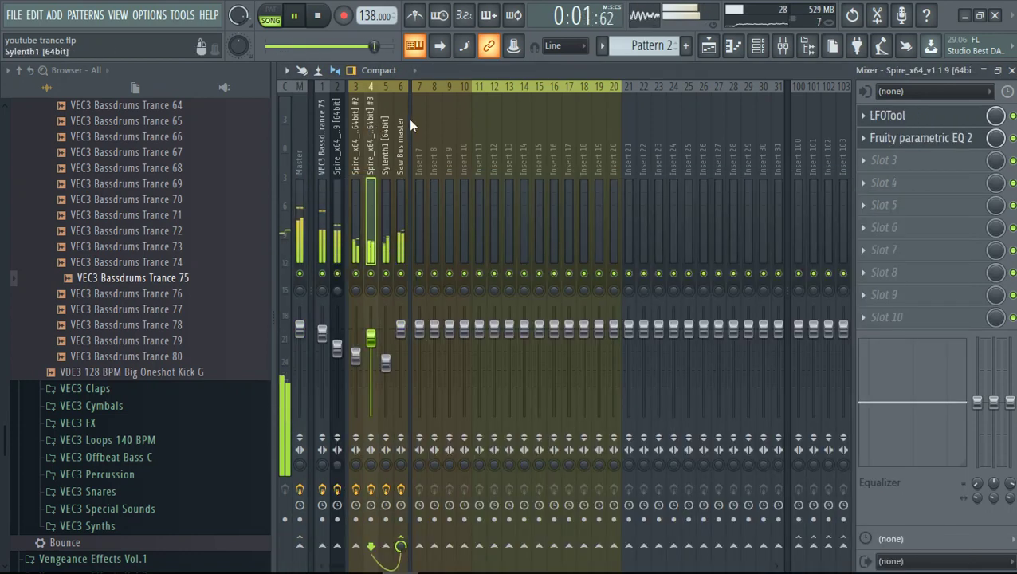
- Stop playback, add a Layer channel to the channel rack and set the saw synth channels as its children
{"action": "left_click", "coordinate": [733, 46]}
{"action": "left_click", "coordinate": [758, 46]}
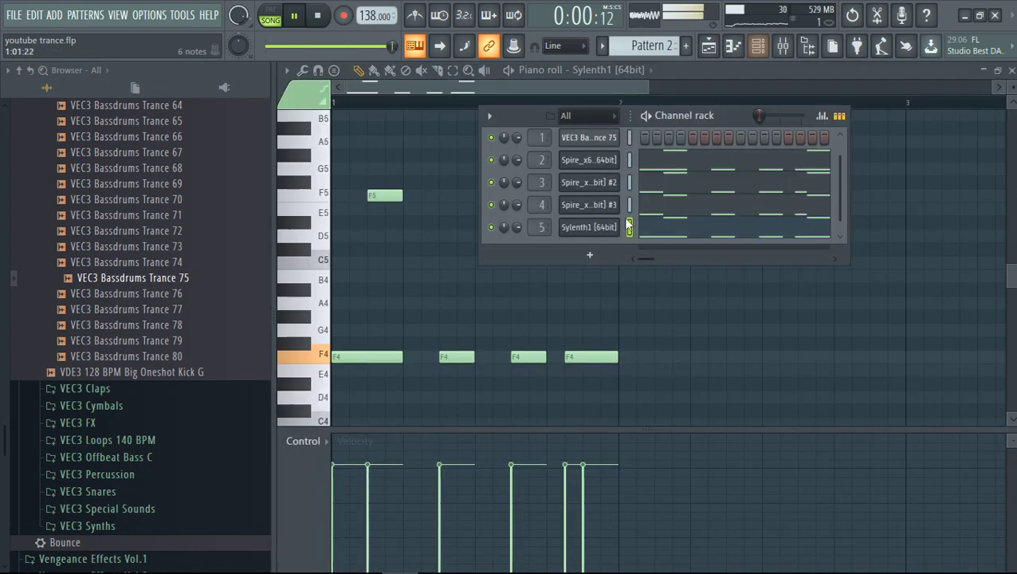
{"action": "left_click_drag", "start_coordinate": [532, 265], "coordinate": [520, 424]}
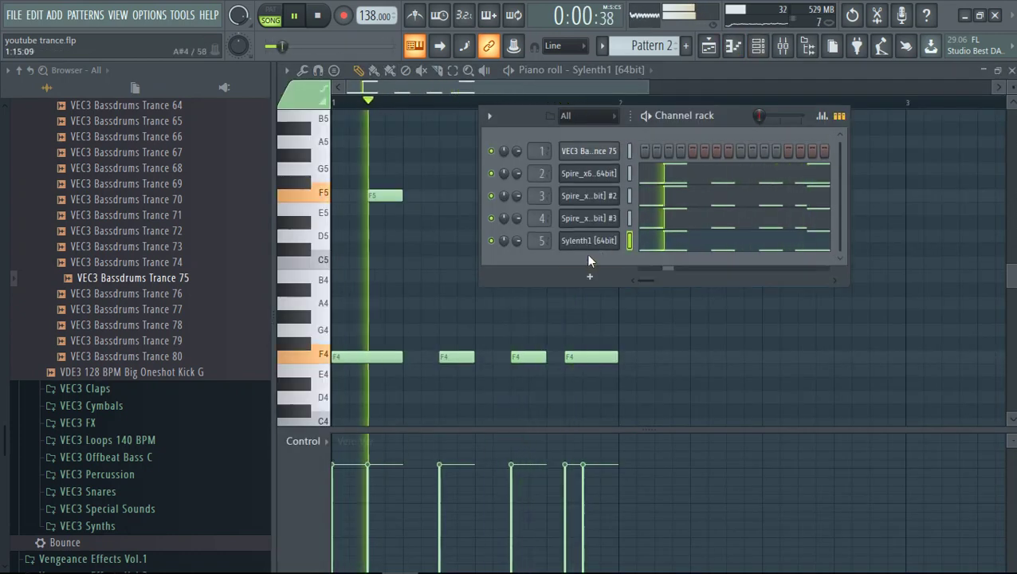
{"action": "key", "text": "space"}
{"action": "left_click", "coordinate": [590, 275]}
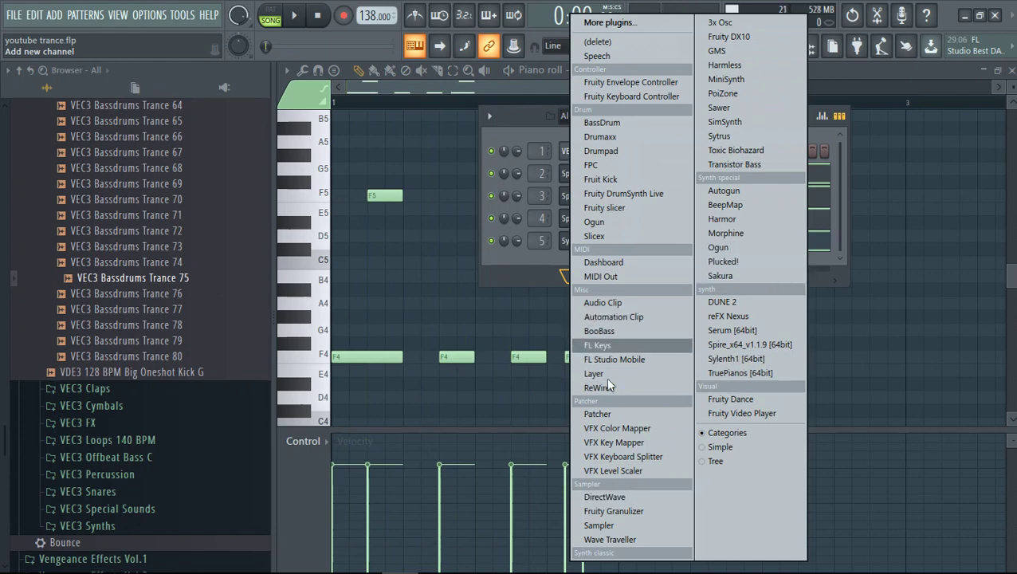
{"action": "left_click", "coordinate": [594, 373]}
{"action": "left_click", "coordinate": [586, 250]}
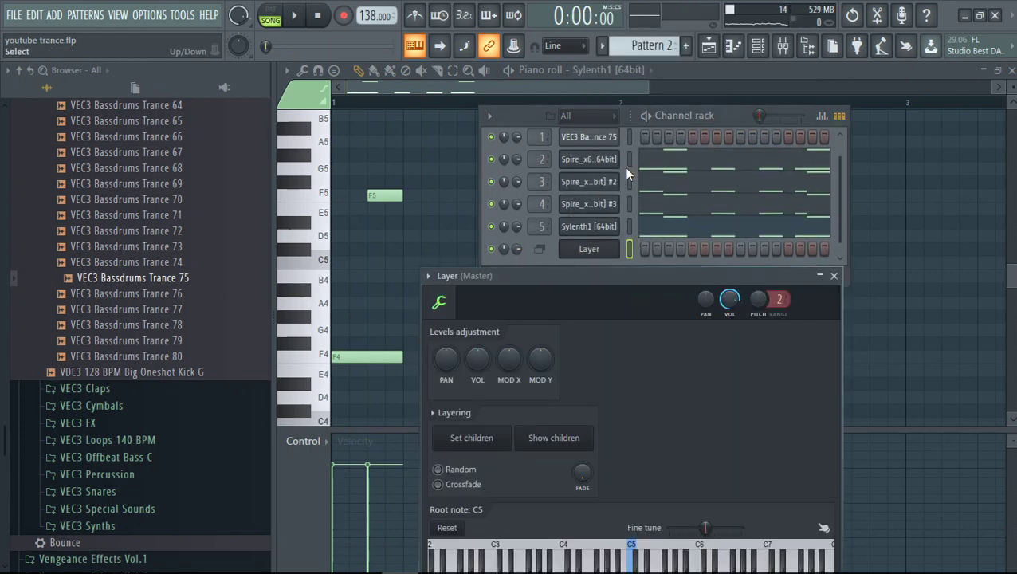
{"action": "left_click", "coordinate": [491, 440]}
- Cut all the notes from the Sylenth1 and Spire saw channels in the piano roll
{"action": "left_click", "coordinate": [406, 330]}
{"action": "key", "text": "ctrl+x"}
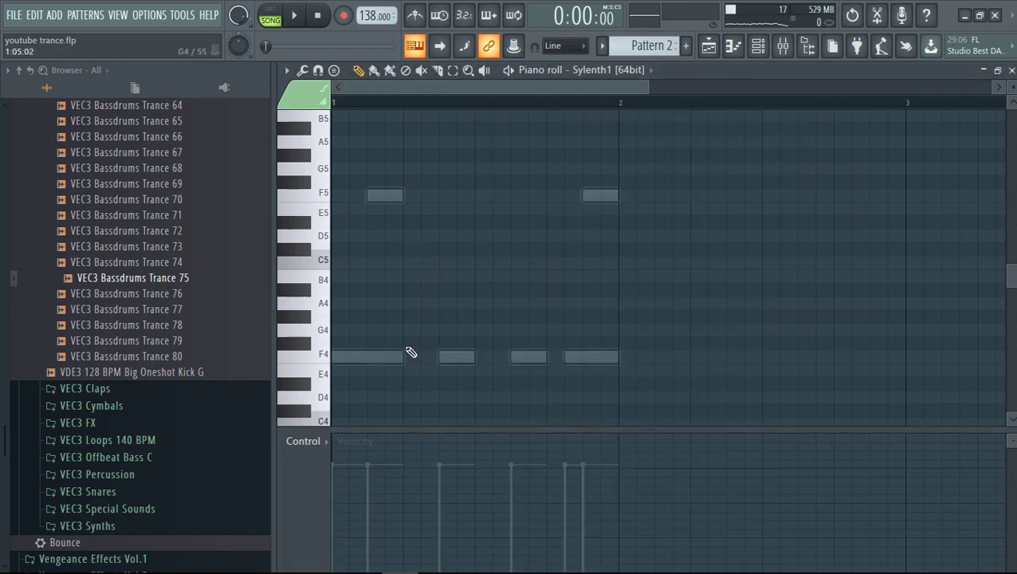
{"action": "right_click", "coordinate": [395, 358]}
{"action": "right_click", "coordinate": [394, 358]}
{"action": "right_click", "coordinate": [447, 356]}
{"action": "right_click", "coordinate": [446, 357]}
{"action": "key", "text": "ctrl+x"}
{"action": "right_click", "coordinate": [447, 357]}
{"action": "right_click", "coordinate": [447, 356]}
{"action": "key", "text": "ctrl+x"}
- Switch the piano roll to the Layer channel and place an F4 note three steps long at the start of bar 1
{"action": "left_click", "coordinate": [679, 72]}
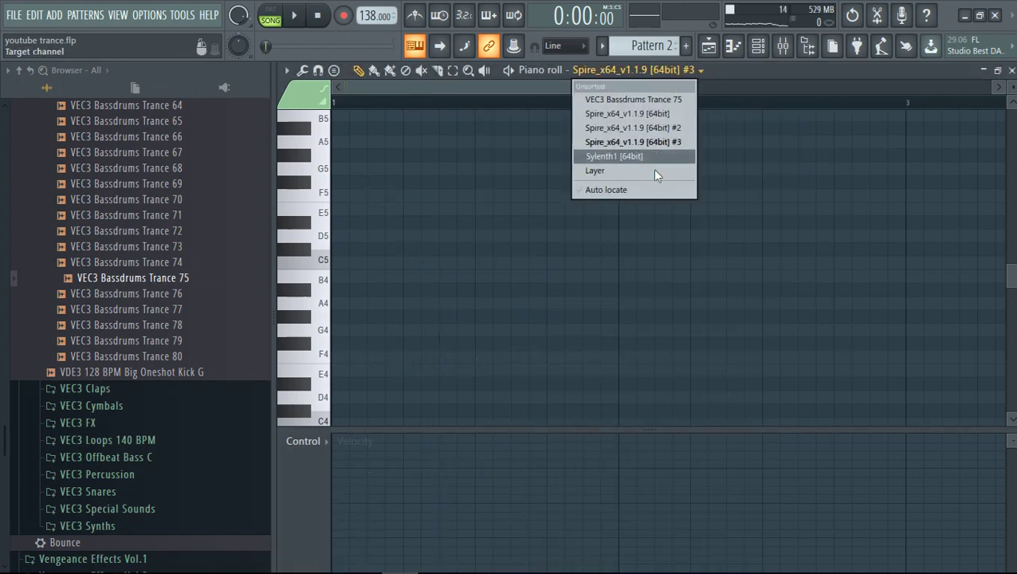
{"action": "left_click", "coordinate": [654, 170]}
{"action": "left_click", "coordinate": [363, 355]}
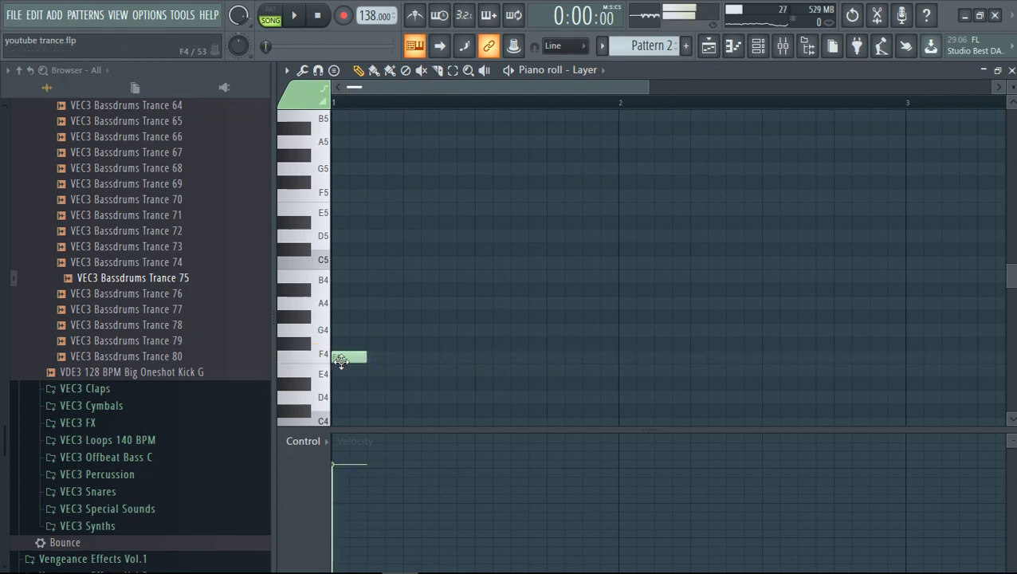
{"action": "left_click_drag", "start_coordinate": [367, 361], "coordinate": [384, 359]}
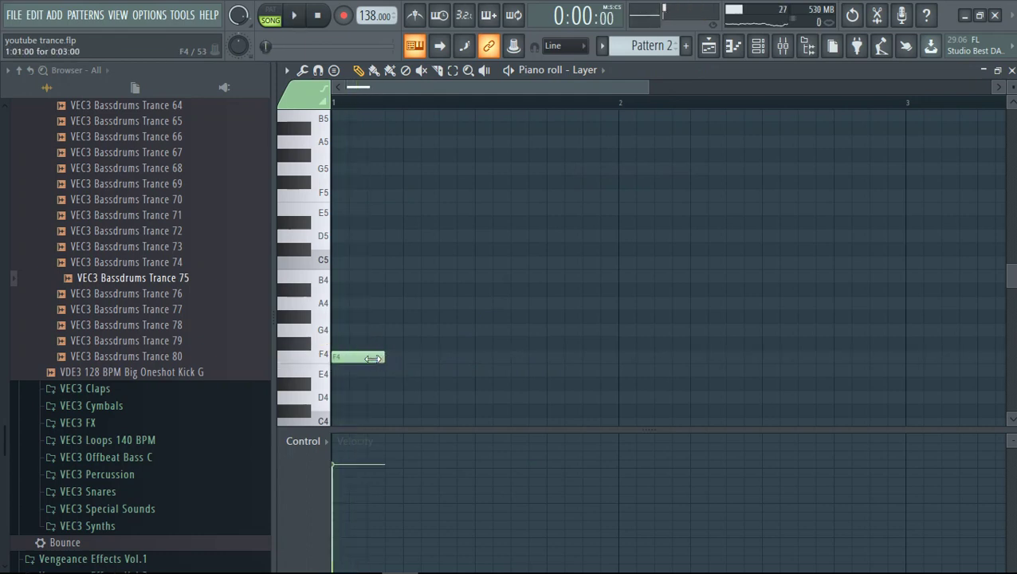
{"action": "key", "text": "space"}
- Shorten the first F4 note and add a short F4 note at step 3, leaving small gaps after both
{"action": "left_click", "coordinate": [386, 358]}
{"action": "key", "text": "space"}
{"action": "left_click_drag", "start_coordinate": [384, 357], "coordinate": [356, 366]}
{"action": "key", "text": "space"}
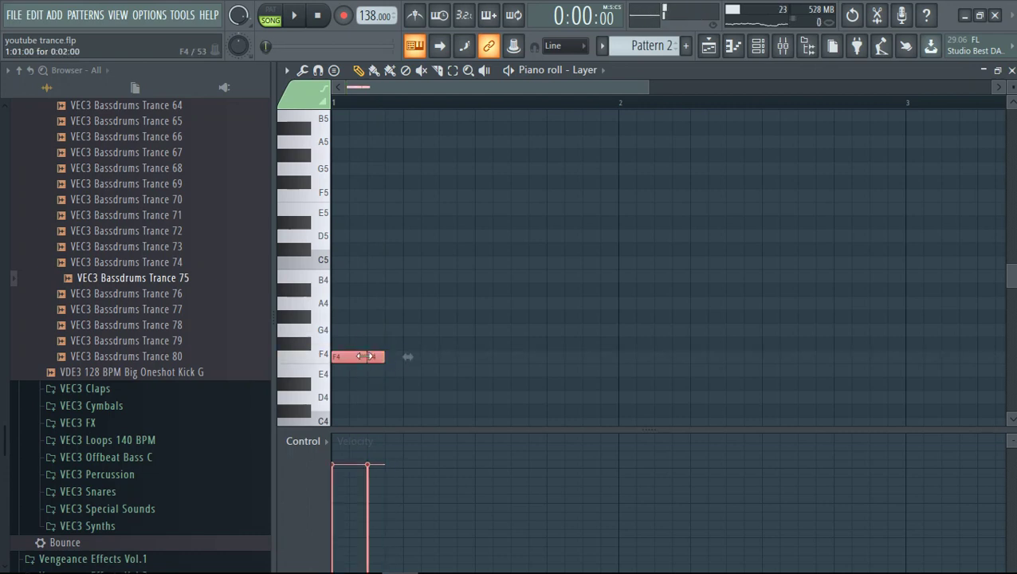
{"action": "left_click", "coordinate": [389, 357]}
{"action": "key", "text": "space"}
{"action": "left_click", "coordinate": [390, 357]}
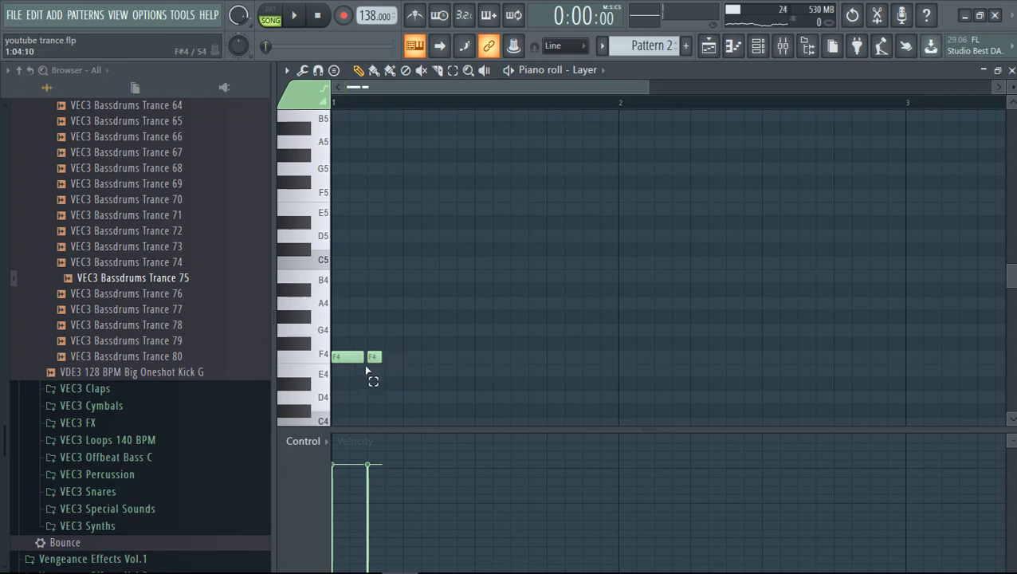
- Try further F4 note positions, then settle on a three-step note at step 4 and a one-step note at step 8
{"action": "left_click_drag", "start_coordinate": [345, 359], "coordinate": [416, 358]}
{"action": "key", "text": "space"}
{"action": "right_click", "coordinate": [416, 358]}
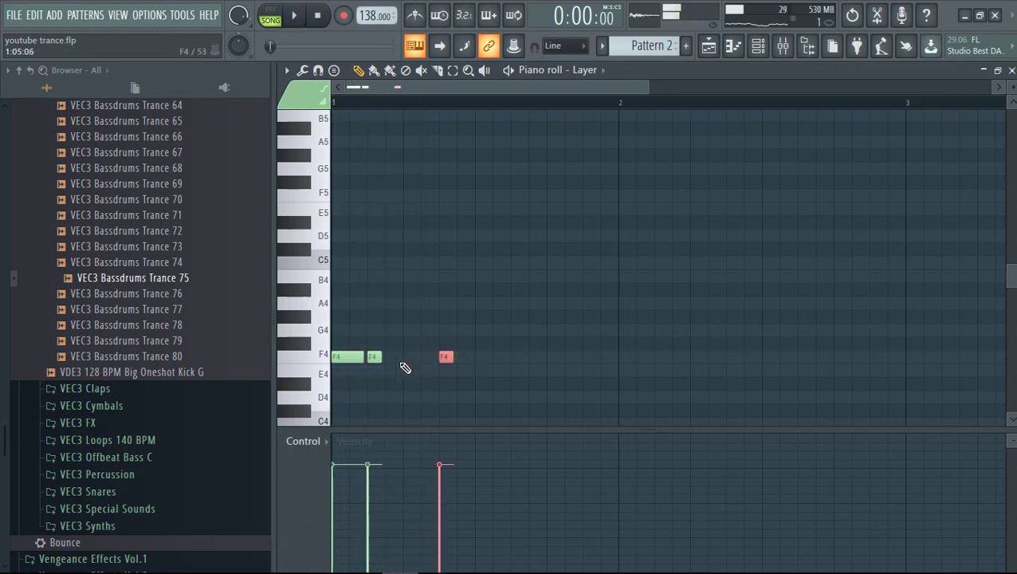
{"action": "left_click", "coordinate": [405, 358]}
{"action": "key", "text": "space"}
{"action": "right_click", "coordinate": [441, 358]}
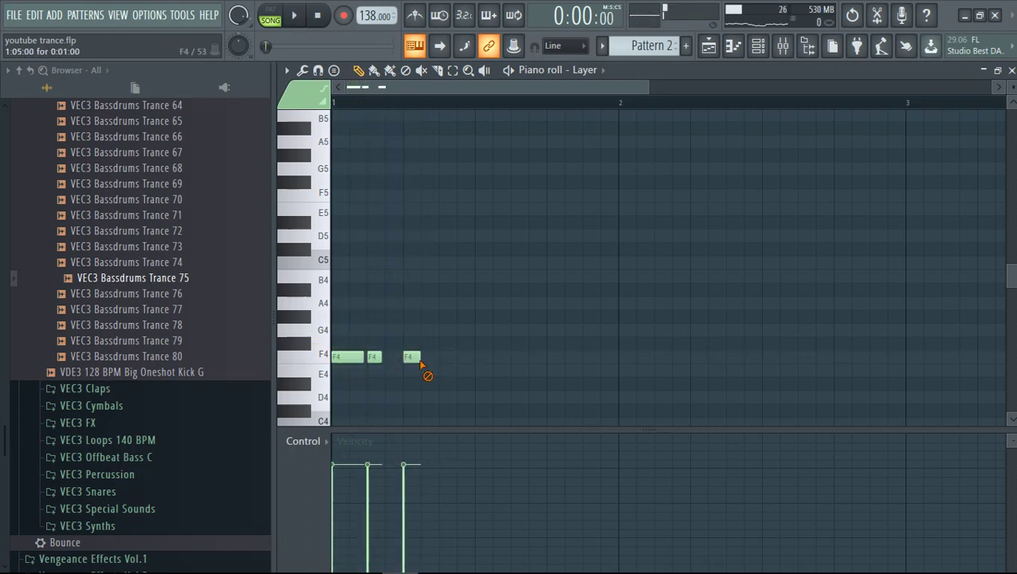
{"action": "key", "text": "space"}
{"action": "key", "text": "space"}
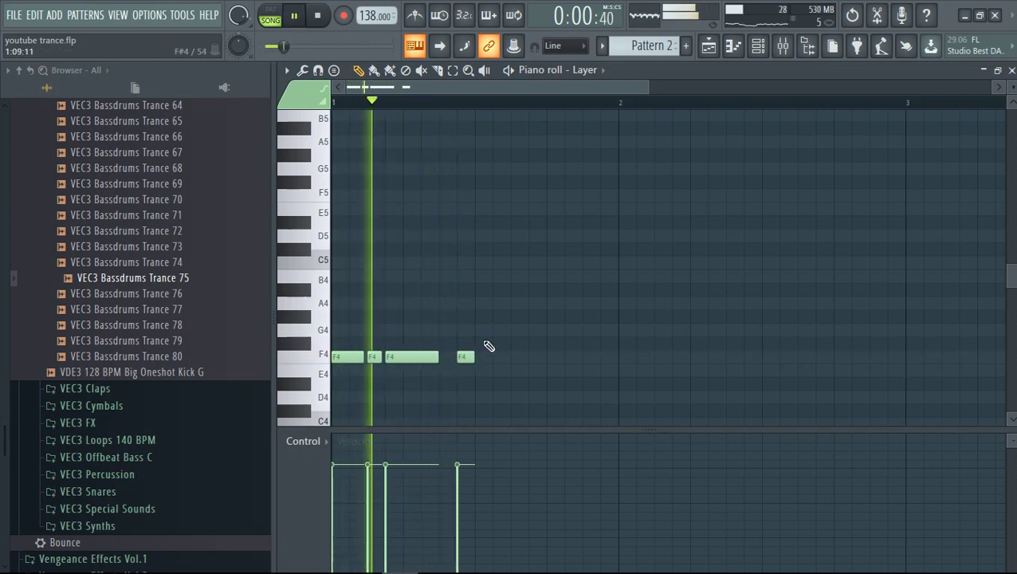
{"action": "left_click", "coordinate": [465, 357]}
{"action": "key", "text": "space"}
- Duplicate the four-note F4 phrase to fill bar 1 and listen to the rhythm
{"action": "key", "text": "ctrl+a"}
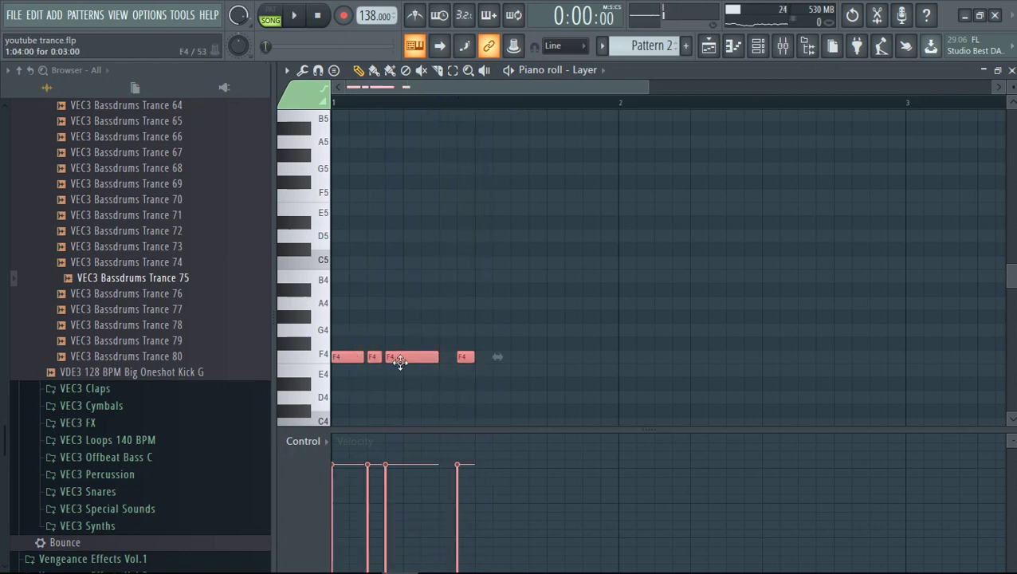
{"action": "key", "text": "ctrl+b"}
{"action": "key", "text": "space"}
{"action": "key", "text": "ctrl+d"}
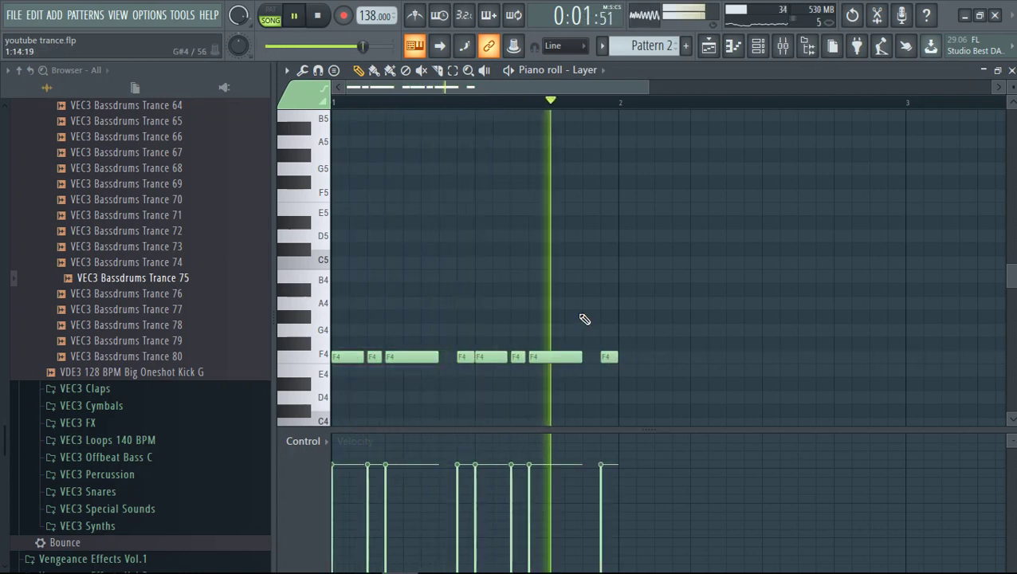
{"action": "key", "text": "ctrl+a"}
{"action": "key", "text": "space"}
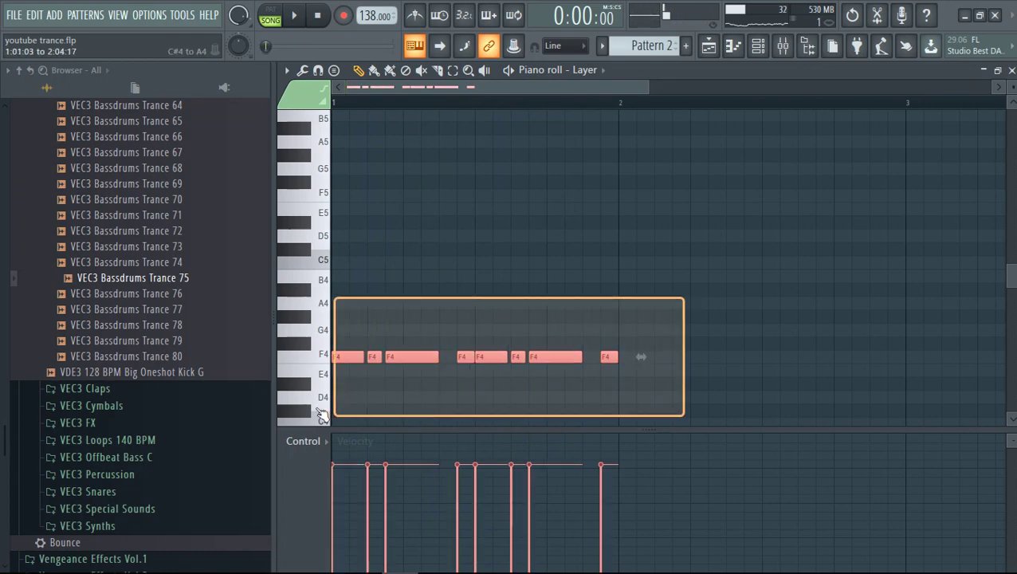
- Duplicate the Pattern 1 and Pattern 2 clips into bar 2 of the playlist and remove the extra copies in bar 3
{"action": "left_click", "coordinate": [709, 46]}
{"action": "key", "text": "ctrl+a"}
{"action": "key", "text": "ctrl+b"}
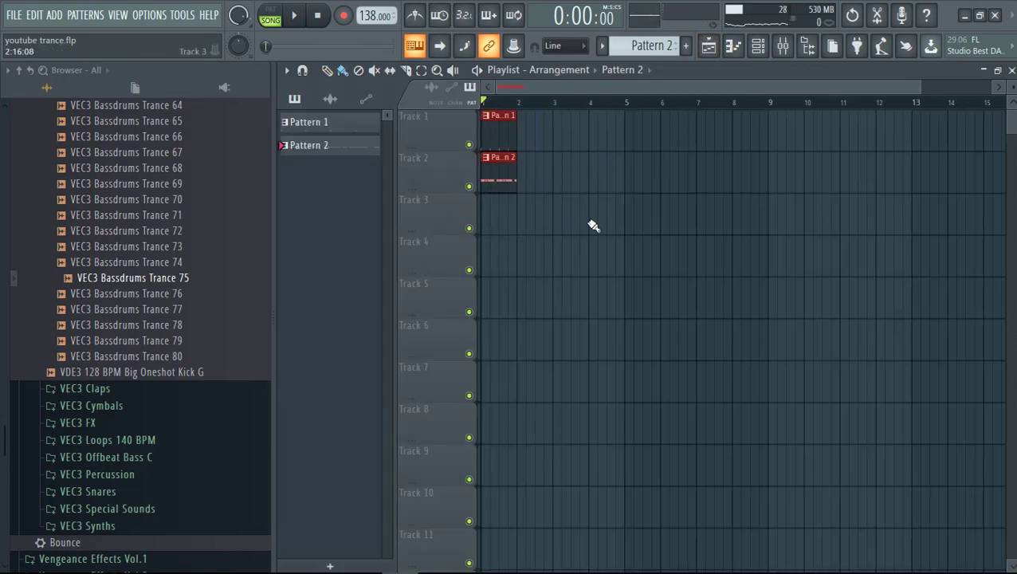
{"action": "key", "text": "ctrl+b"}
{"action": "right_click", "coordinate": [578, 178]}
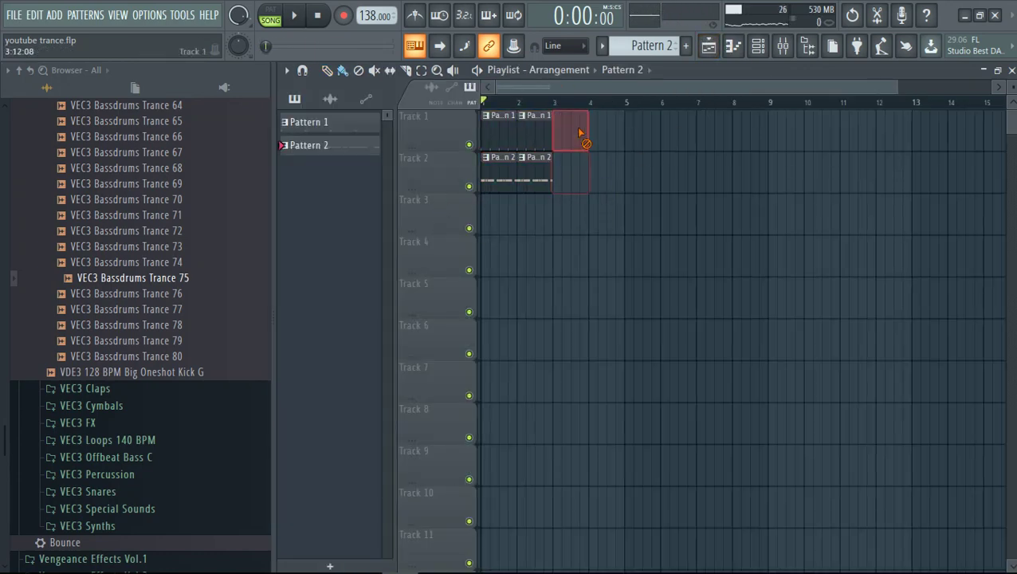
- Open Pattern 2's Layer notes and duplicate the whole F4 phrase from bar 1 into bar 2
{"action": "double_click", "coordinate": [529, 172]}
{"action": "key", "text": "space"}
{"action": "key", "text": "ctrl+a"}
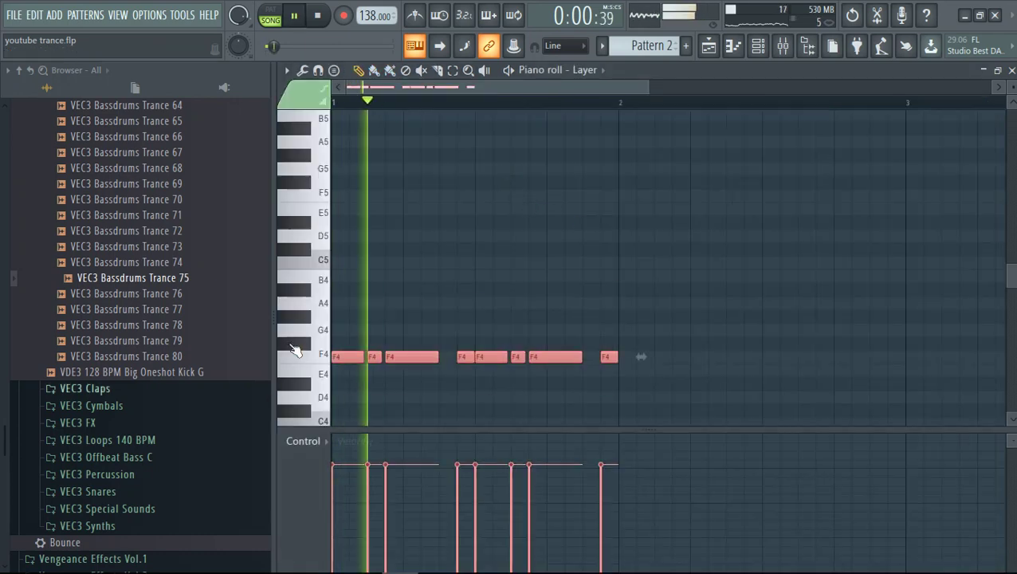
{"action": "key", "text": "ctrl+b"}
{"action": "key", "text": "ctrl+d"}
{"action": "right_click", "coordinate": [897, 356]}
{"action": "right_click", "coordinate": [831, 356]}
{"action": "right_click", "coordinate": [867, 335]}
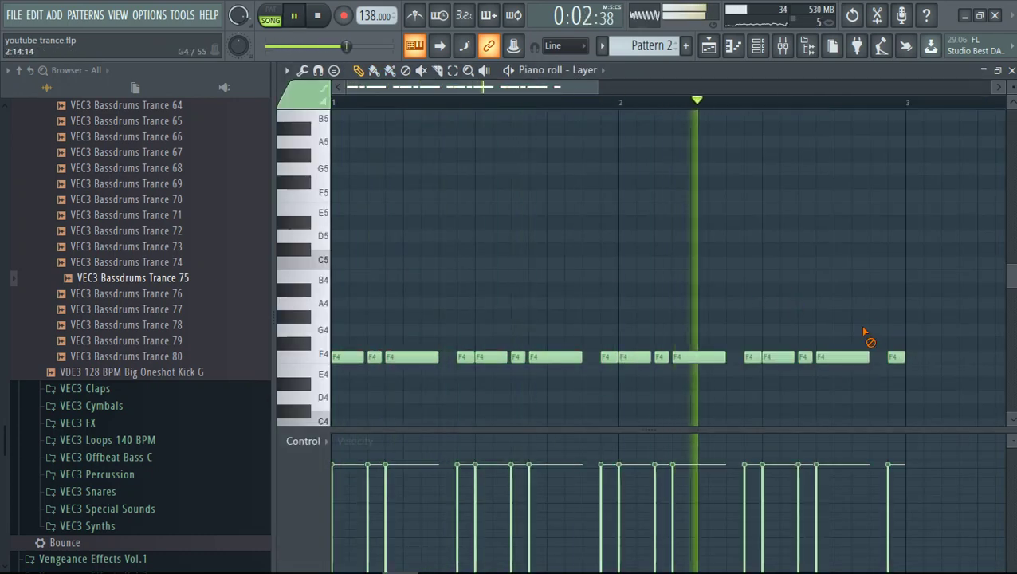
- Try raising the last two notes of bar 2 from F4 to F5, and put the longer one back on F4
{"action": "key", "text": "space"}
{"action": "left_click_drag", "start_coordinate": [892, 357], "coordinate": [885, 196]}
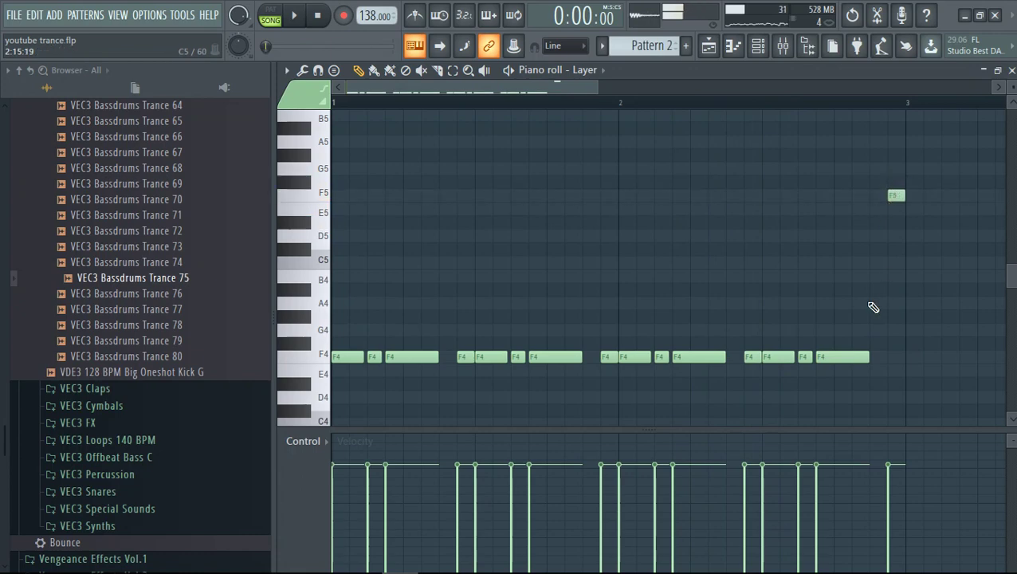
{"action": "left_click_drag", "start_coordinate": [823, 355], "coordinate": [829, 193]}
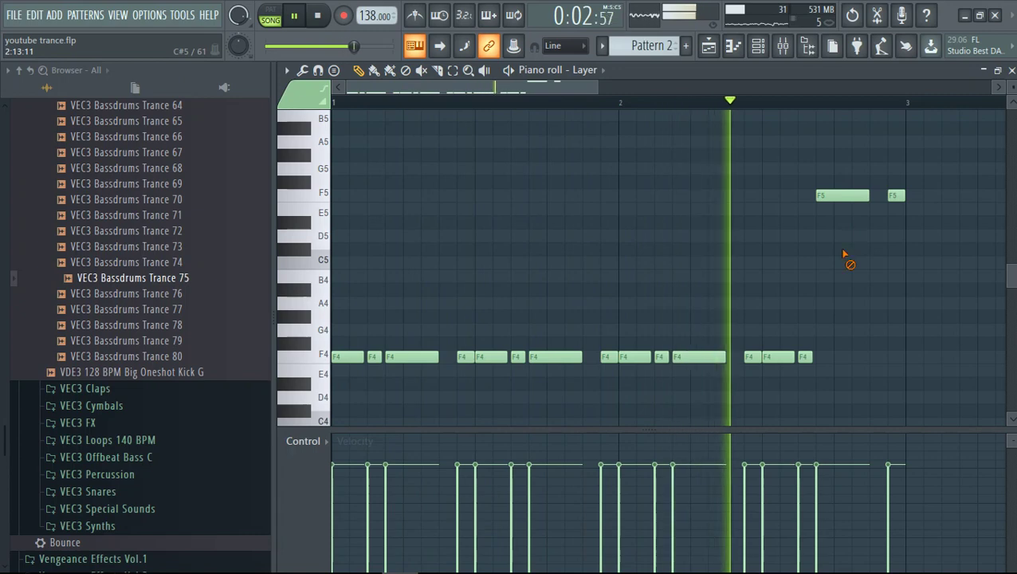
{"action": "left_click_drag", "start_coordinate": [855, 197], "coordinate": [846, 356]}
- Add a short F4 note at step 7 of bar 2, delete the notes after it, and duplicate the short phrase to refill the bar
{"action": "left_click", "coordinate": [735, 357]}
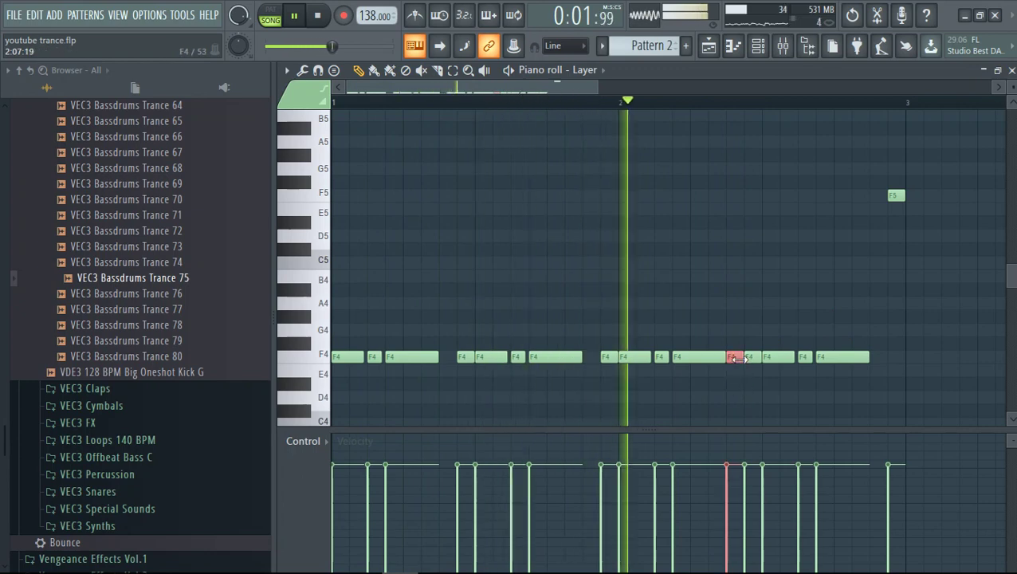
{"action": "left_click_drag", "start_coordinate": [942, 175], "coordinate": [759, 391]}
{"action": "key", "text": "Delete"}
{"action": "key", "text": "space"}
{"action": "left_click_drag", "start_coordinate": [771, 337], "coordinate": [738, 367]}
{"action": "left_click_drag", "start_coordinate": [795, 338], "coordinate": [696, 378]}
{"action": "key", "text": "ctrl+b"}
{"action": "left_click", "coordinate": [861, 358]}
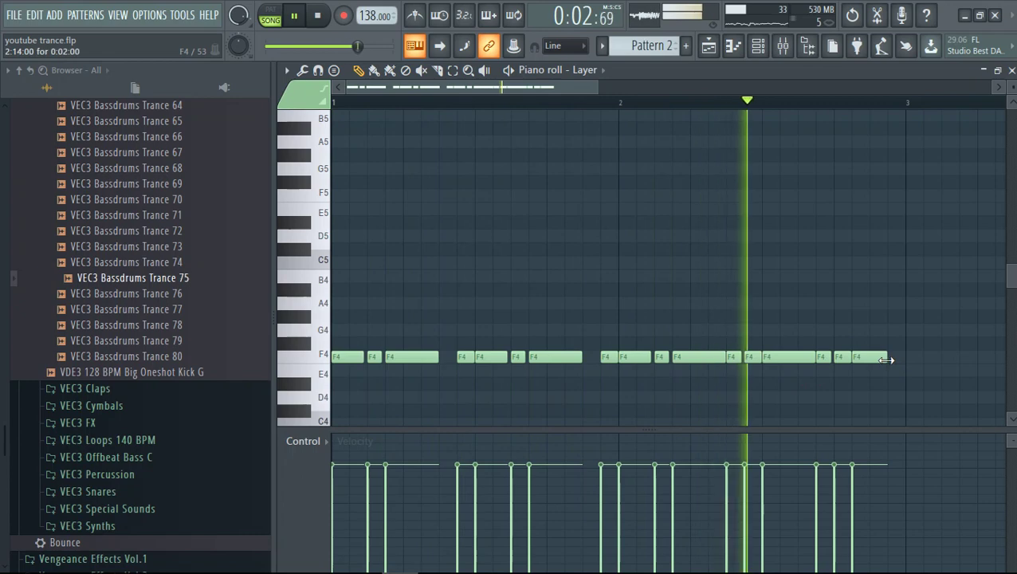
- Make the last note of bar 2 three steps long, raise it to F5, and listen to the phrase
{"action": "key", "text": "space"}
{"action": "left_click_drag", "start_coordinate": [884, 357], "coordinate": [880, 178]}
{"action": "key", "text": "space"}
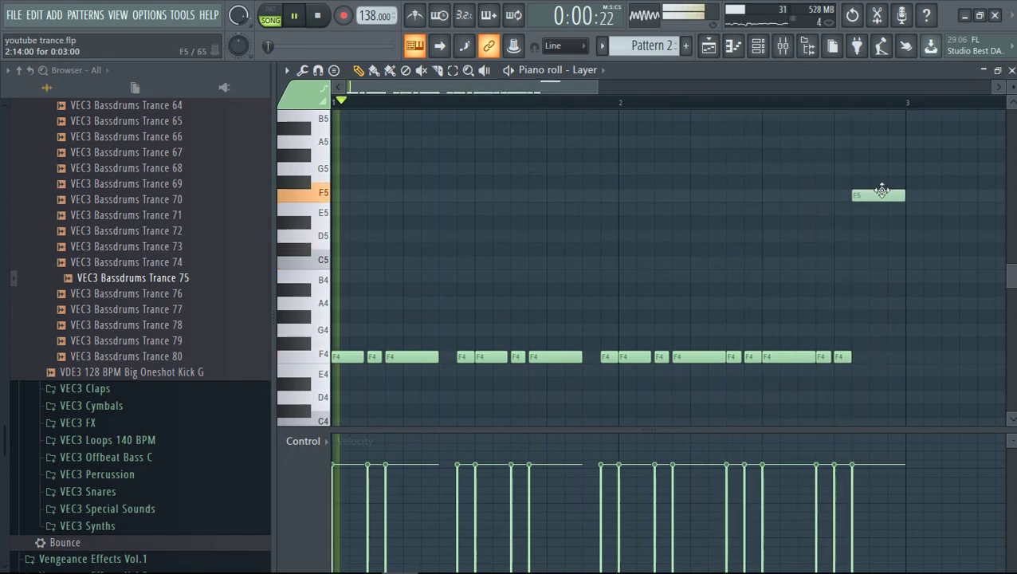
{"action": "scroll", "coordinate": [862, 276], "scroll_direction": "down", "scroll_amount": 1}
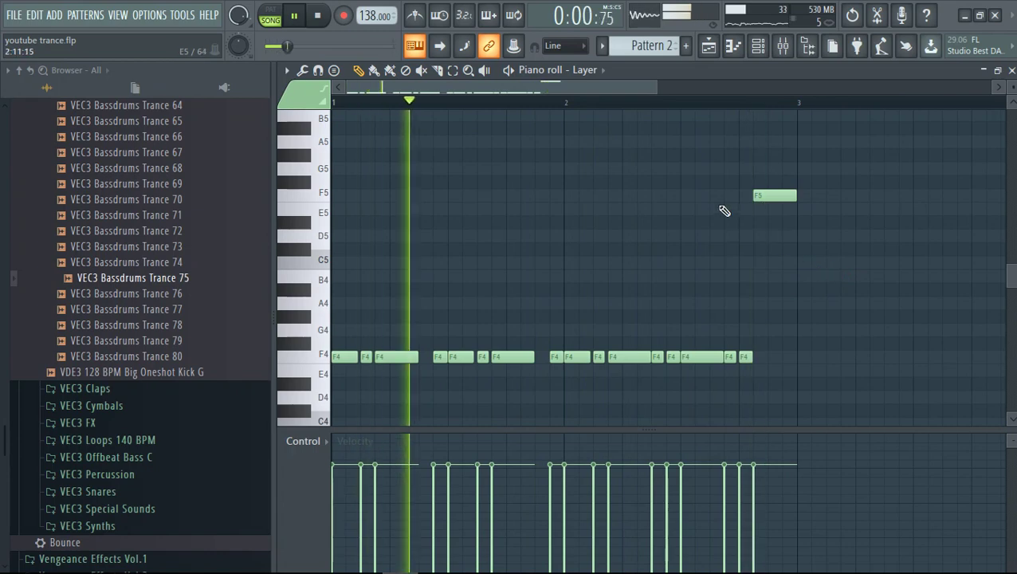
- Solo the second Spire layer on mixer track 3, listen to it, and restore the full mix
{"action": "key", "text": "F5"}
{"action": "left_click", "coordinate": [777, 48]}
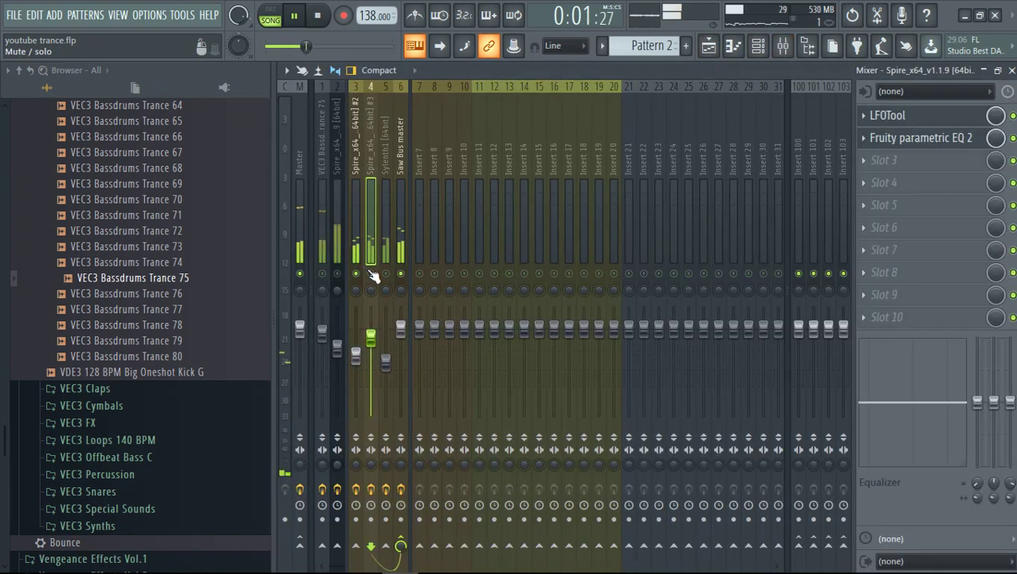
{"action": "right_click", "coordinate": [358, 275]}
{"action": "right_click", "coordinate": [361, 279]}
{"action": "left_click", "coordinate": [366, 239]}
{"action": "left_click", "coordinate": [358, 228]}
- Open the second Spire channel and set its chorus to mode 01 with dry/wet at 230
{"action": "left_click", "coordinate": [714, 50]}
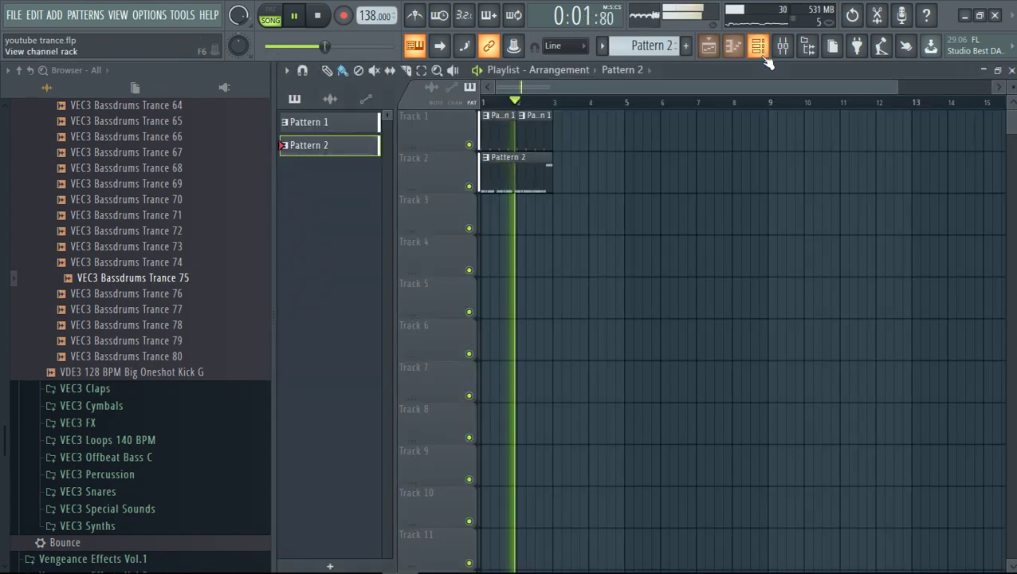
{"action": "left_click", "coordinate": [758, 46]}
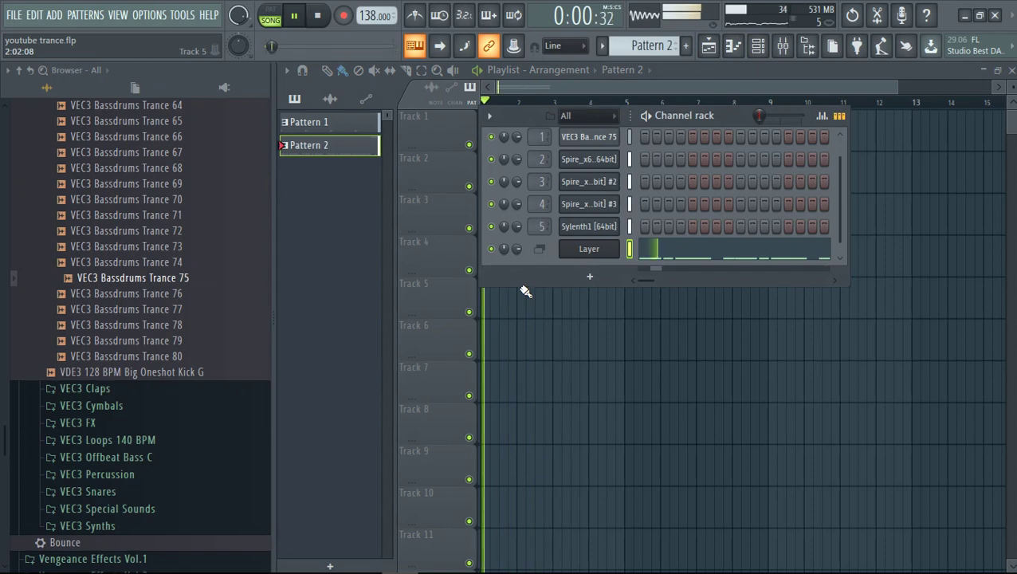
{"action": "left_click", "coordinate": [588, 197]}
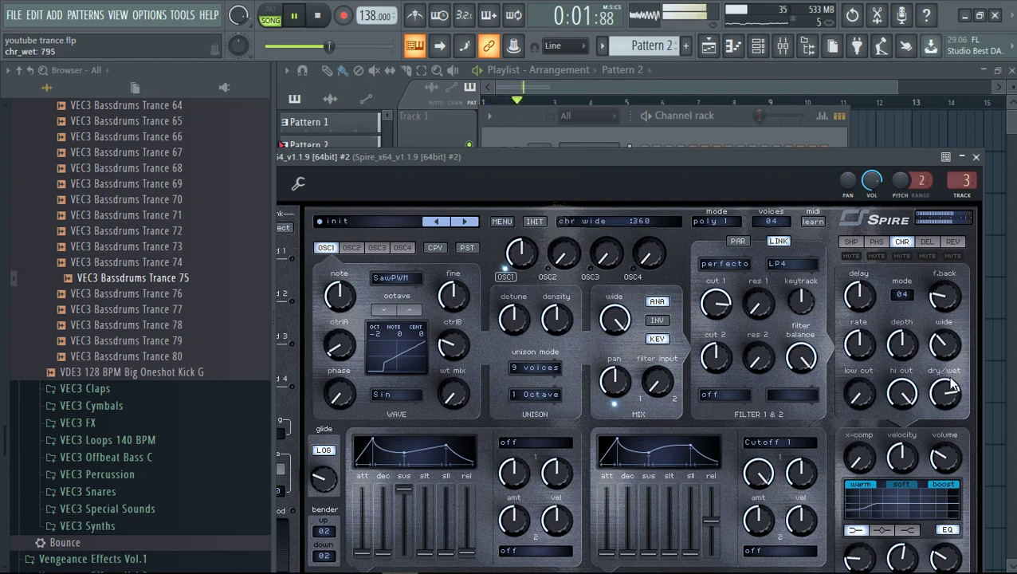
{"action": "left_click", "coordinate": [906, 293]}
{"action": "left_click", "coordinate": [914, 361]}
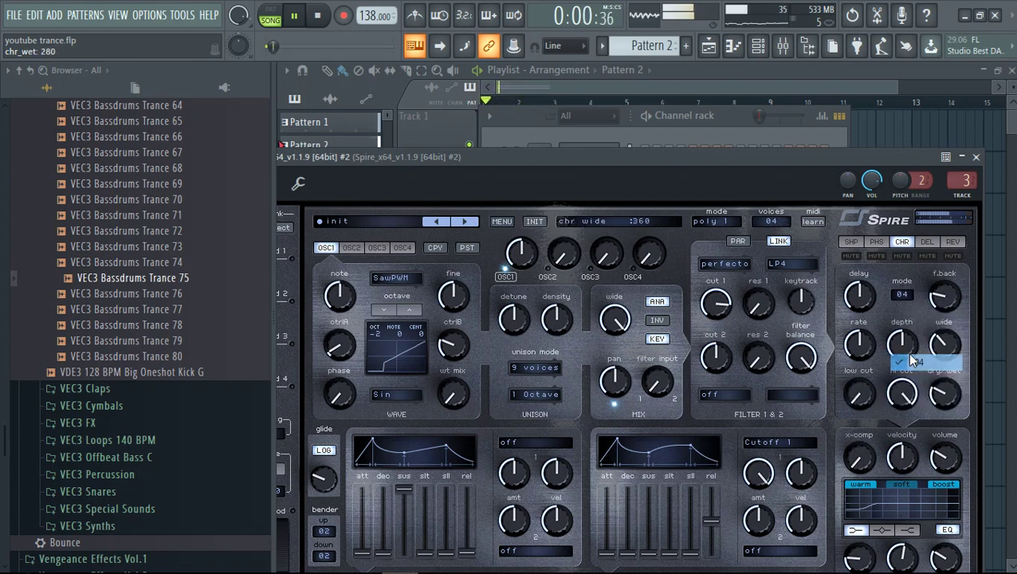
{"action": "left_click", "coordinate": [901, 294]}
{"action": "left_click", "coordinate": [914, 313]}
{"action": "left_click_drag", "start_coordinate": [955, 385], "coordinate": [948, 367]}
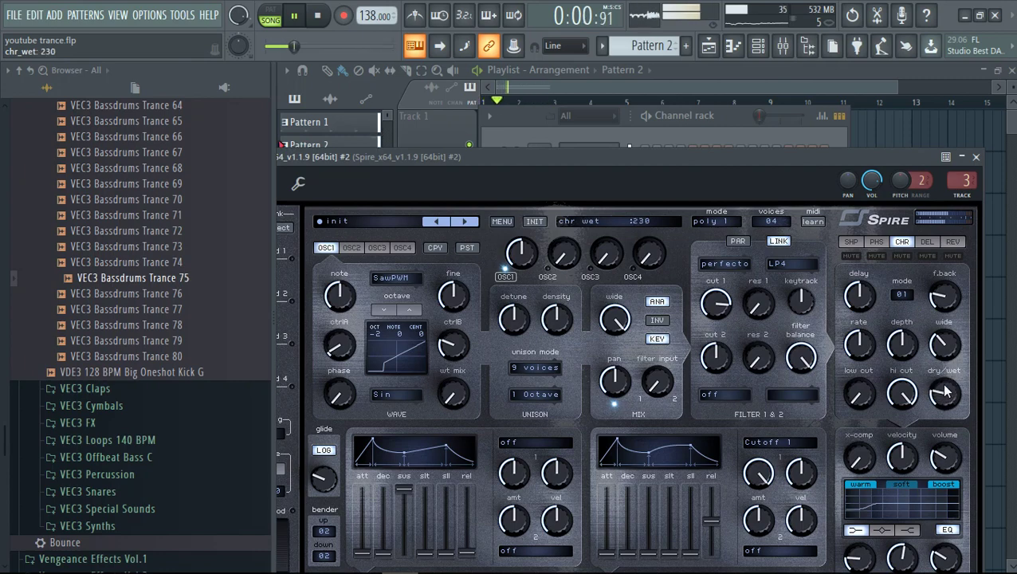
{"action": "left_click_drag", "start_coordinate": [744, 181], "coordinate": [713, 311]}
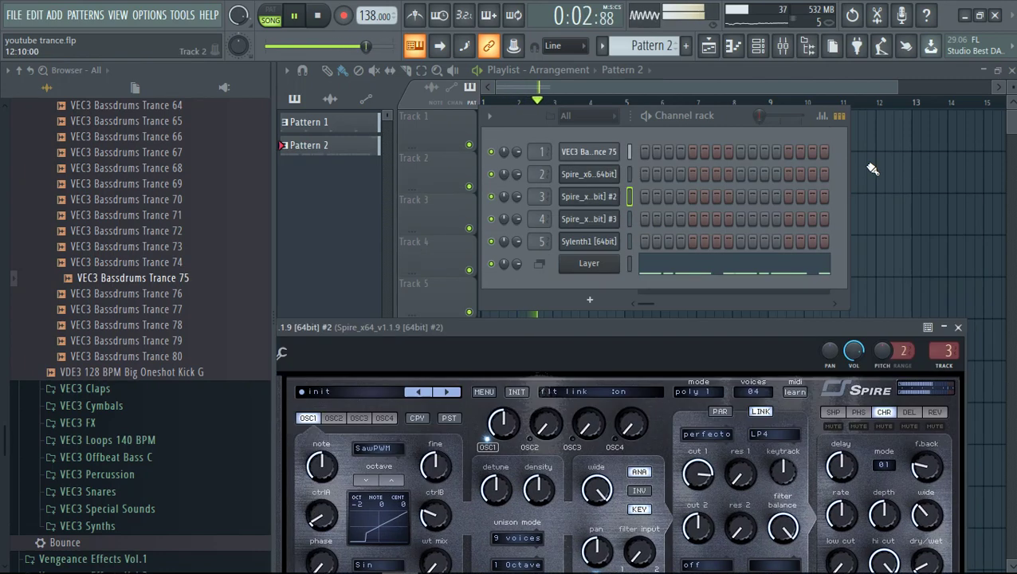
- Examine the master output's frequency spectrum in SPAN Plus and return to the playlist
{"action": "left_click", "coordinate": [771, 72]}
{"action": "left_click", "coordinate": [783, 46]}
{"action": "left_click", "coordinate": [297, 168]}
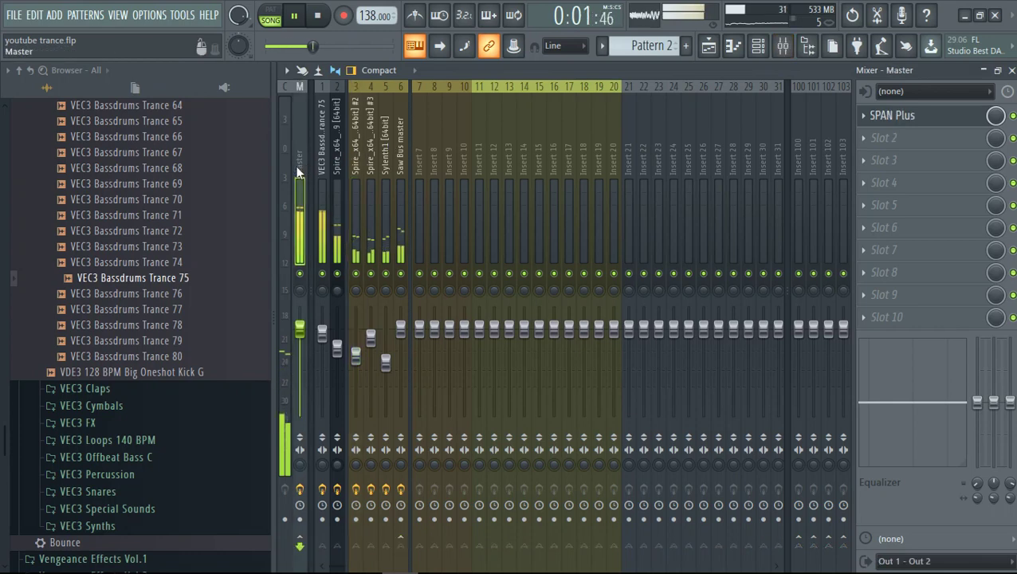
{"action": "left_click", "coordinate": [893, 115]}
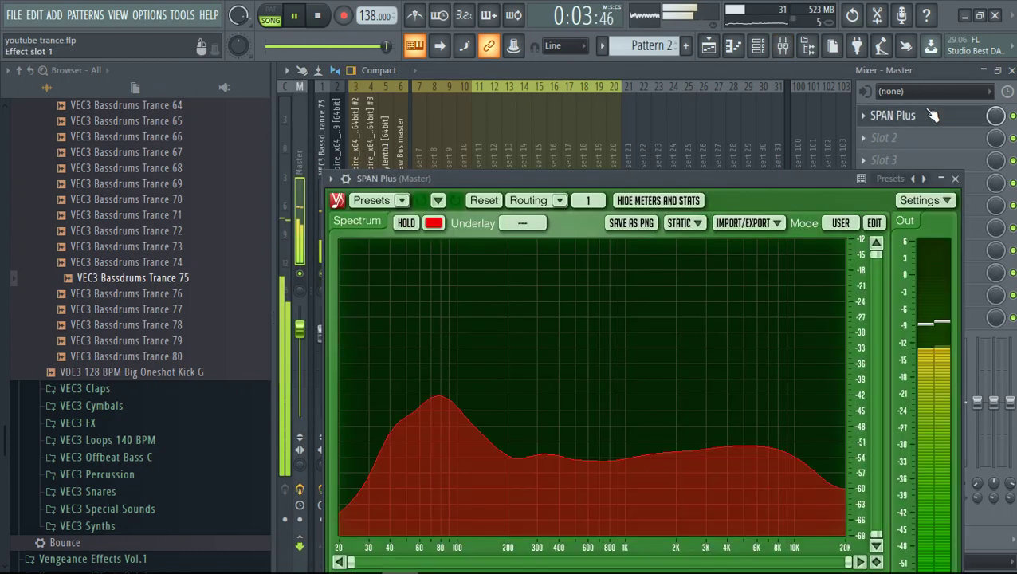
{"action": "left_click", "coordinate": [709, 45]}
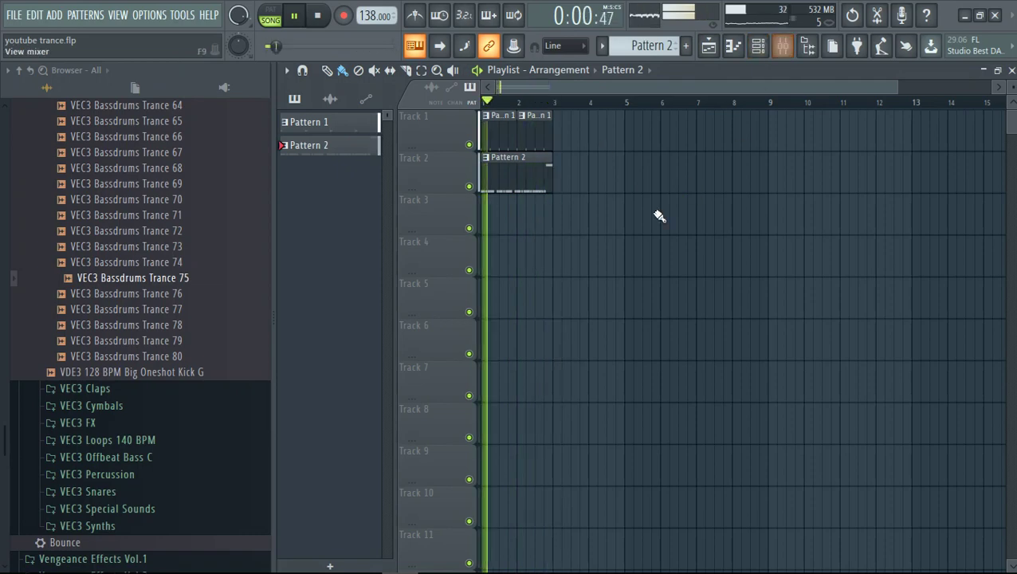
- Find the VEC3 HH Closed folder under VEC3 Cymbals and audition its samples, ending on VEC3 Cymbals HH Closed 04
{"action": "scroll", "coordinate": [155, 251], "scroll_direction": "down", "scroll_amount": 10}
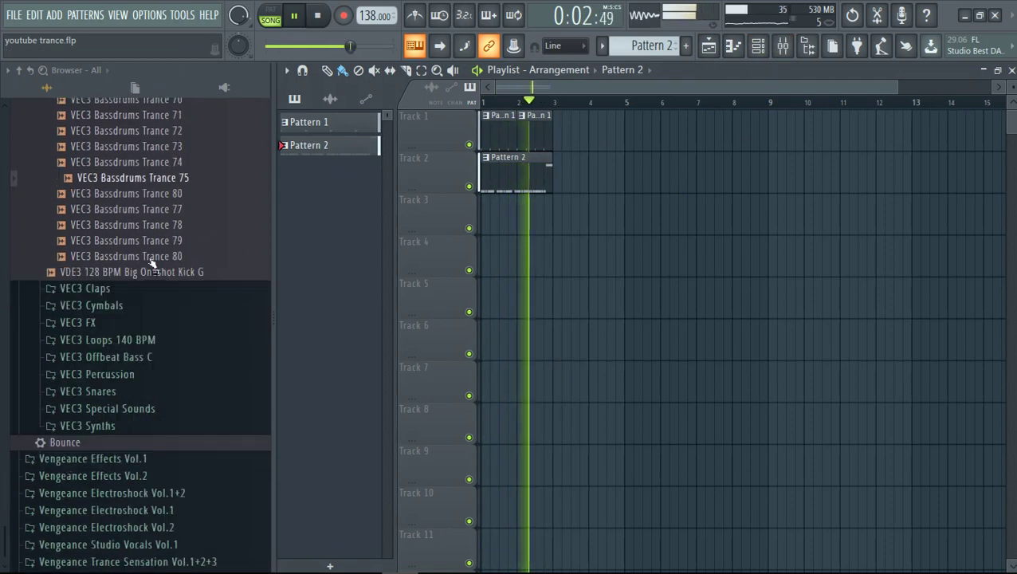
{"action": "scroll", "coordinate": [142, 284], "scroll_direction": "up", "scroll_amount": 5}
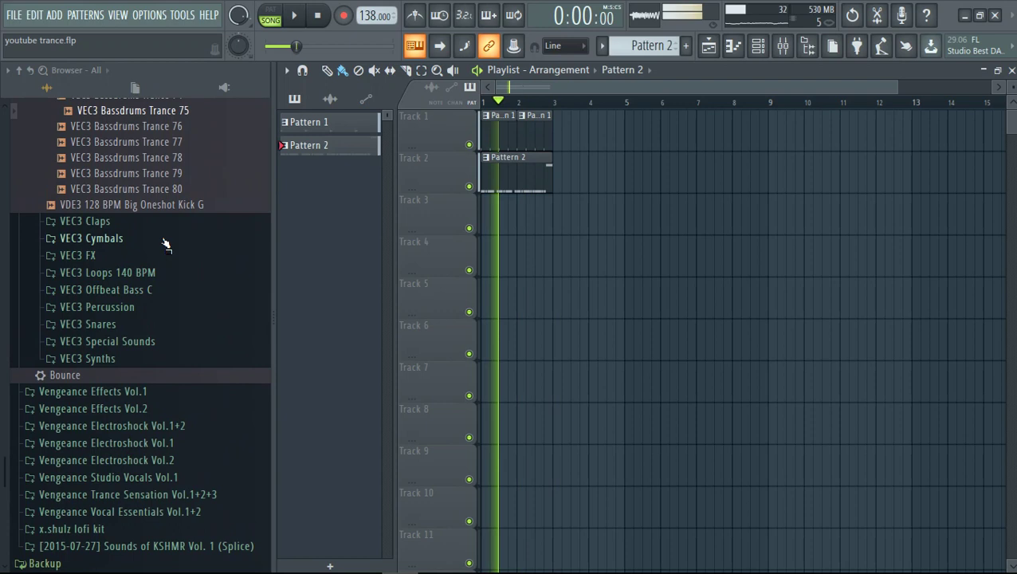
{"action": "left_click", "coordinate": [159, 238]}
{"action": "key", "text": "space"}
{"action": "left_click", "coordinate": [153, 273]}
{"action": "left_click", "coordinate": [183, 187]}
{"action": "left_click", "coordinate": [179, 204]}
{"action": "left_click", "coordinate": [196, 170]}
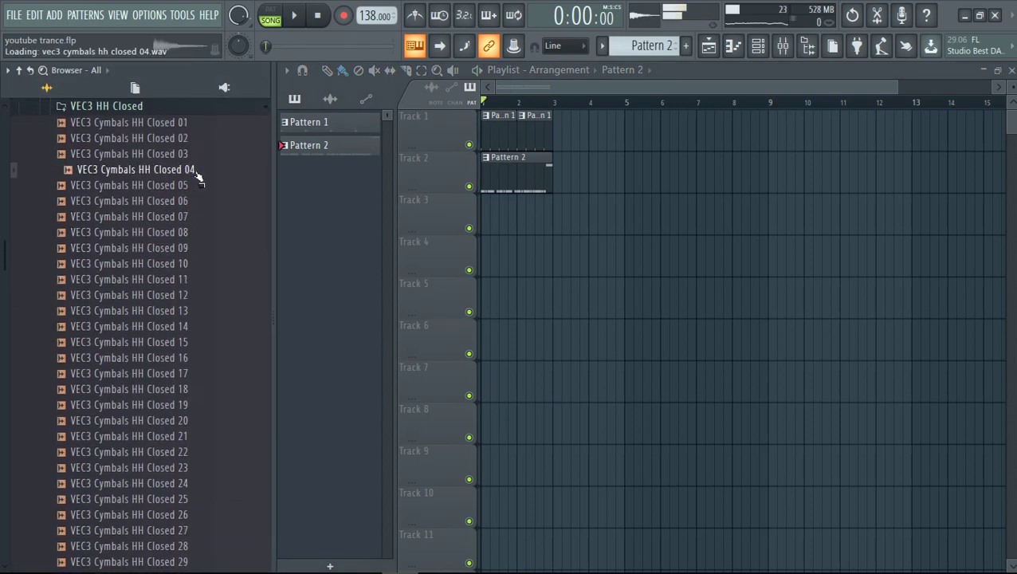
- Create a new pattern for the hi-hat and audition closed hi-hat samples 05 and 04 again
{"action": "key", "text": "space"}
{"action": "left_click", "coordinate": [686, 45]}
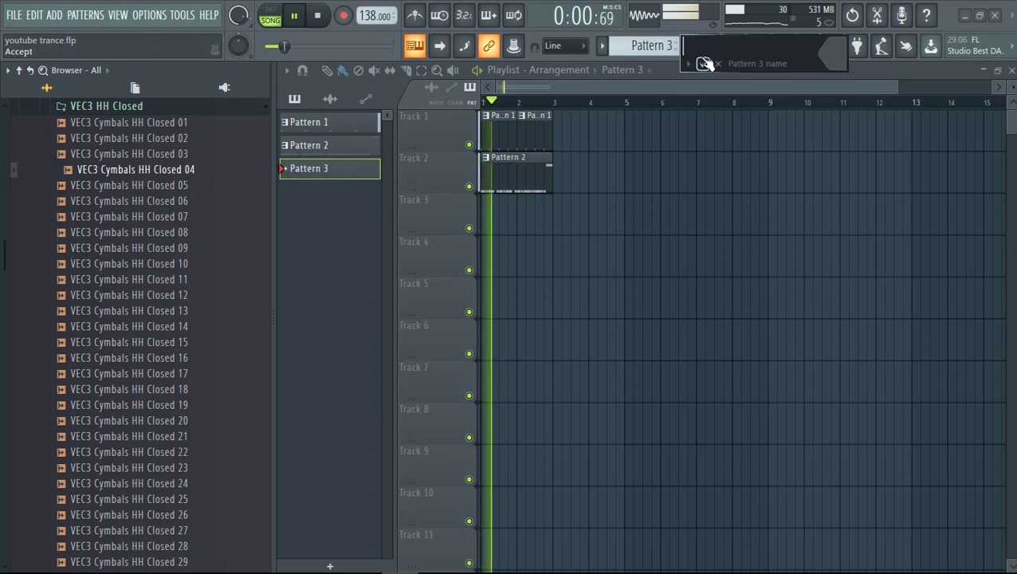
{"action": "key", "text": "space"}
{"action": "left_click", "coordinate": [181, 185]}
{"action": "left_click", "coordinate": [181, 172]}
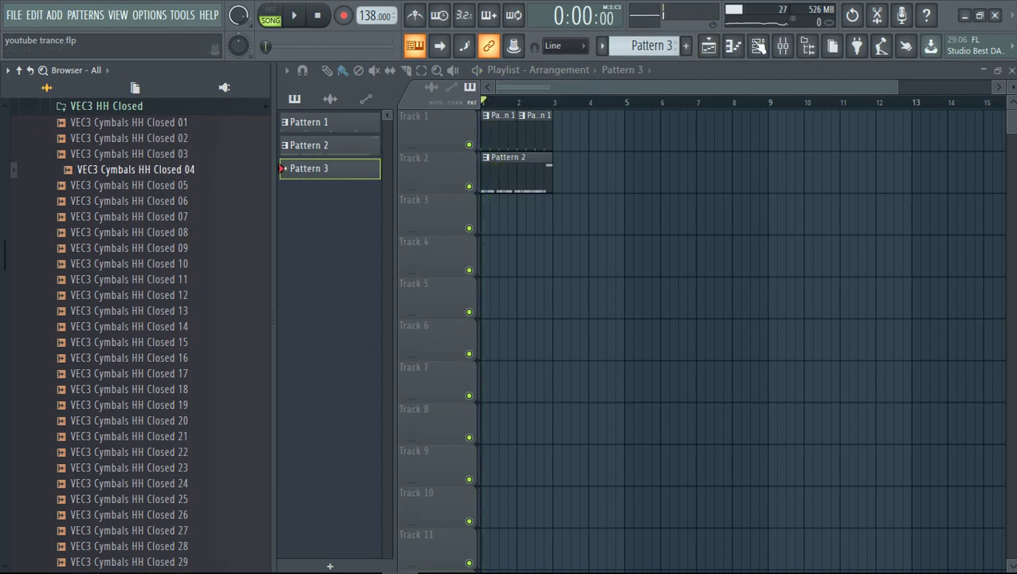
{"action": "left_click", "coordinate": [758, 46]}
{"action": "left_click", "coordinate": [733, 45]}
{"action": "left_click", "coordinate": [709, 46]}
{"action": "key", "text": "space"}
{"action": "left_click", "coordinate": [759, 45]}
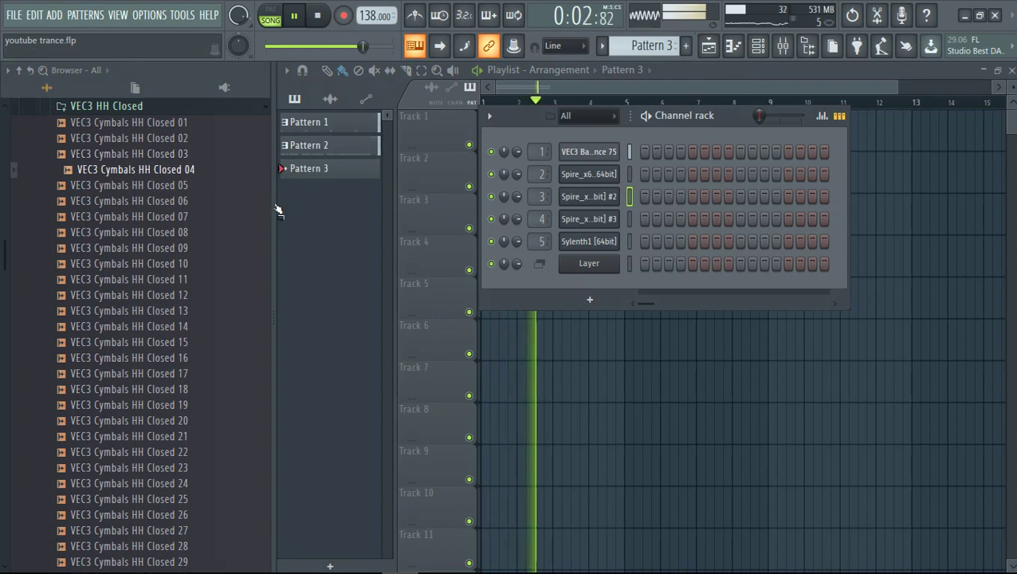
{"action": "right_click", "coordinate": [750, 410]}
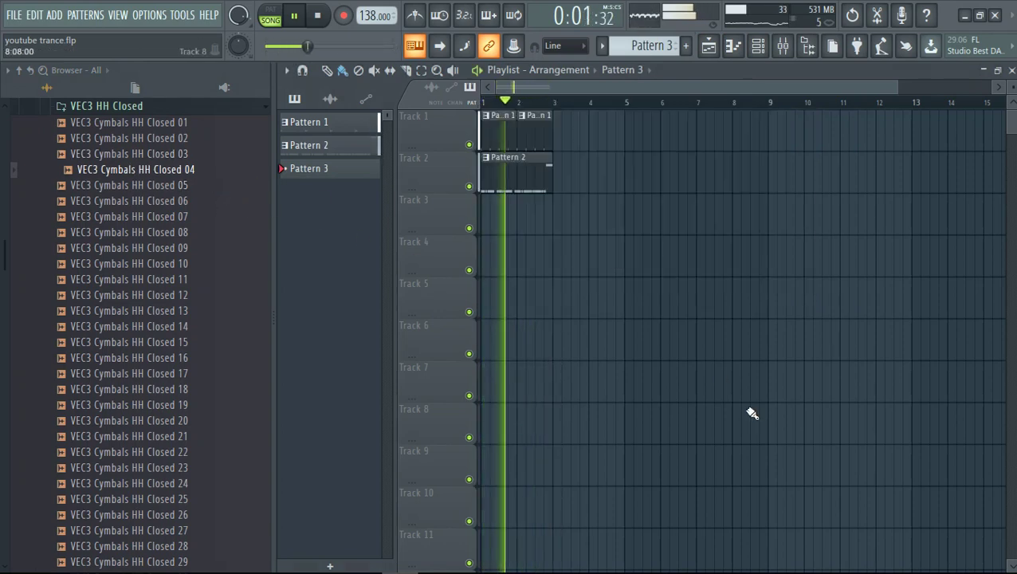
{"action": "left_click", "coordinate": [783, 45]}
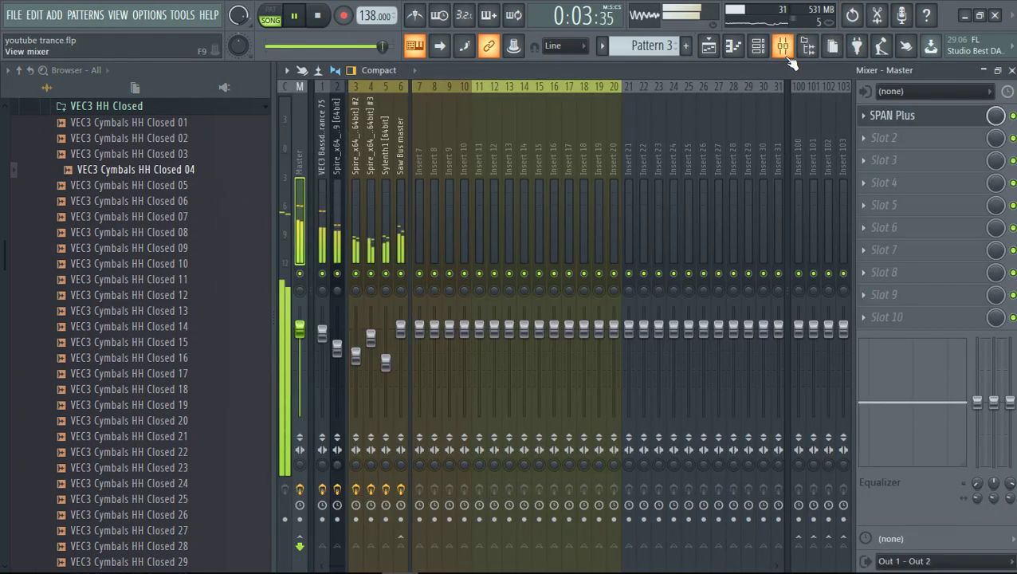
{"action": "left_click", "coordinate": [784, 50]}
- Add VEC3 Cymbals HH Closed 04 as a new channel and route it to mixer track 7
{"action": "left_click", "coordinate": [758, 48]}
{"action": "left_click_drag", "start_coordinate": [159, 172], "coordinate": [610, 293]}
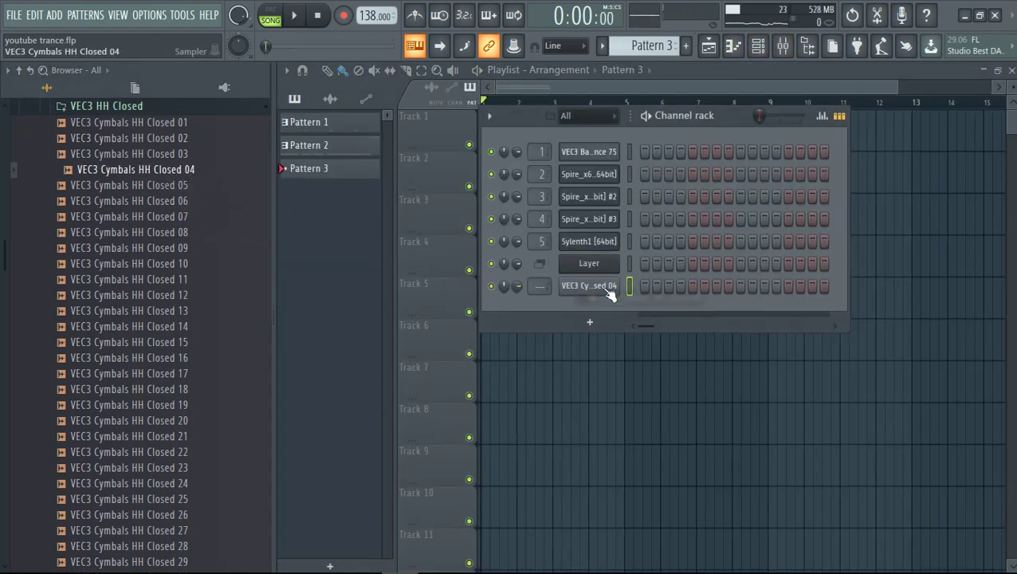
{"action": "left_click", "coordinate": [610, 294]}
{"action": "key", "text": "ctrl+l"}
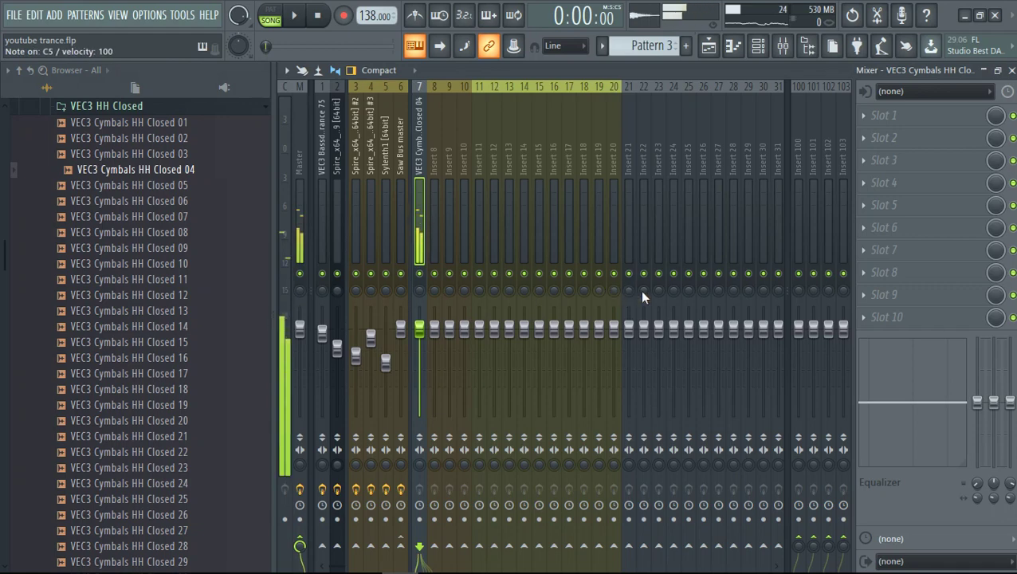
- Place a Pattern 3 clip on Track 3 and write four one-step C5 hi-hat notes with varied velocities
{"action": "left_click", "coordinate": [707, 47]}
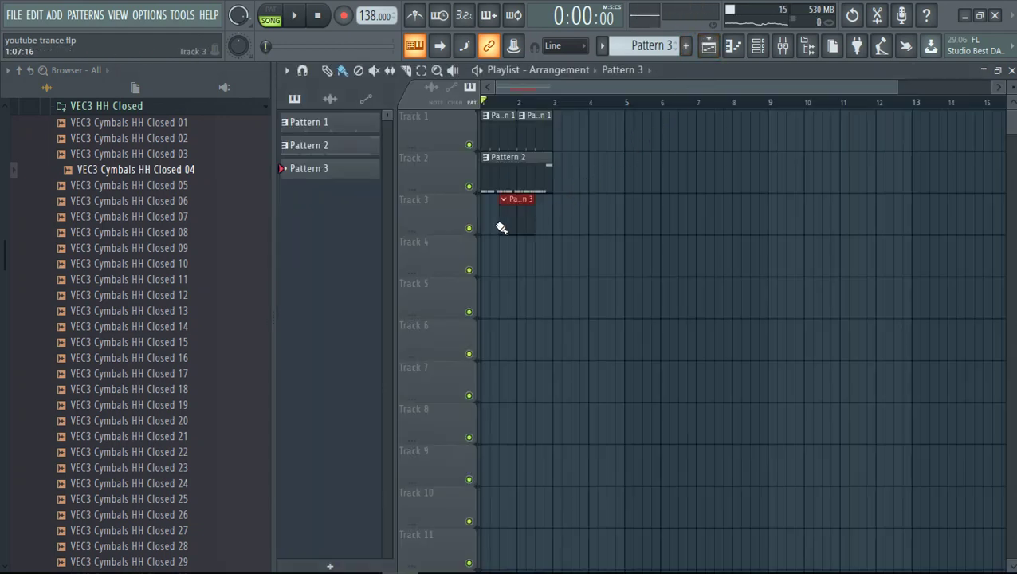
{"action": "key", "text": "space"}
{"action": "left_click", "coordinate": [733, 45]}
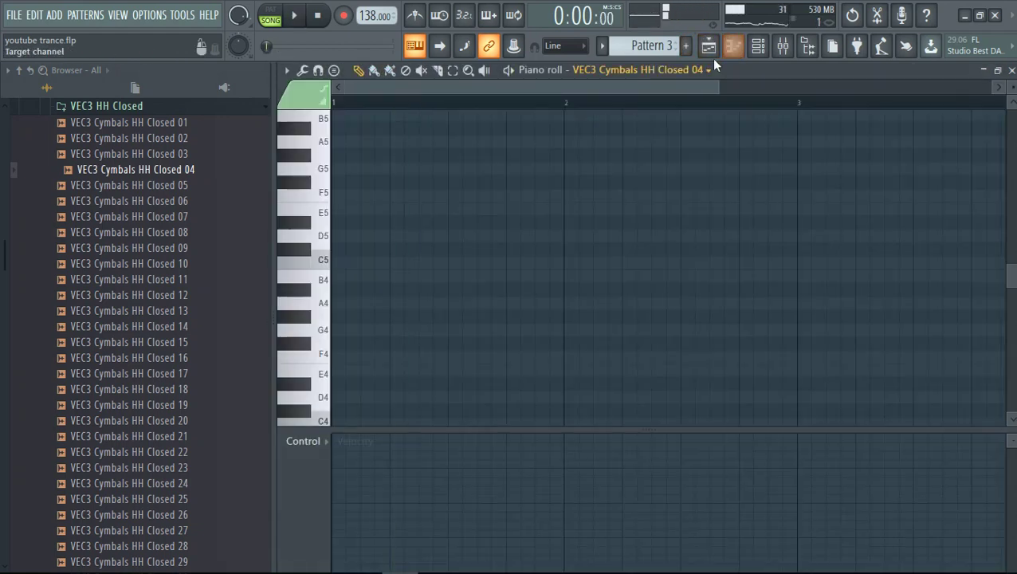
{"action": "left_click", "coordinate": [758, 45]}
{"action": "key", "text": "space"}
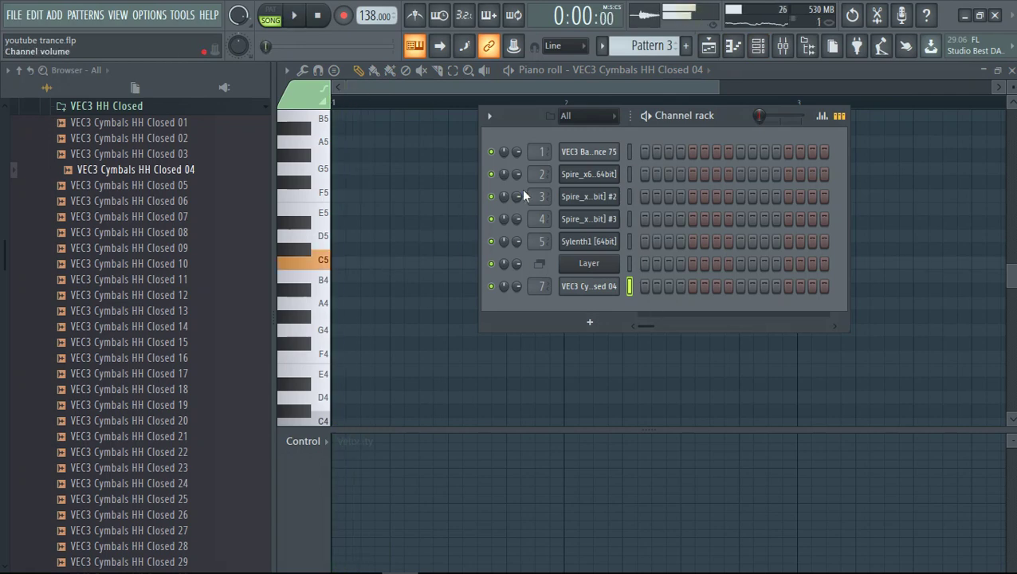
{"action": "left_click", "coordinate": [403, 90]}
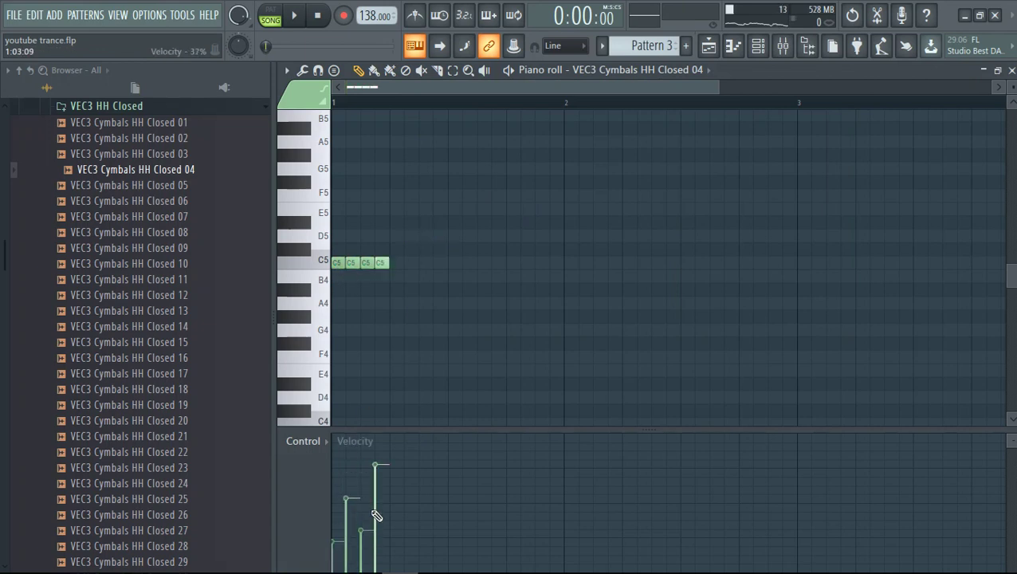
- Try repeating the four-note hi-hat group along bar 1, listen, and delete the copies
{"action": "key", "text": "space"}
{"action": "key", "text": "ctrl+b"}
{"action": "key", "text": "ctrl+b"}
{"action": "key", "text": "ctrl+b"}
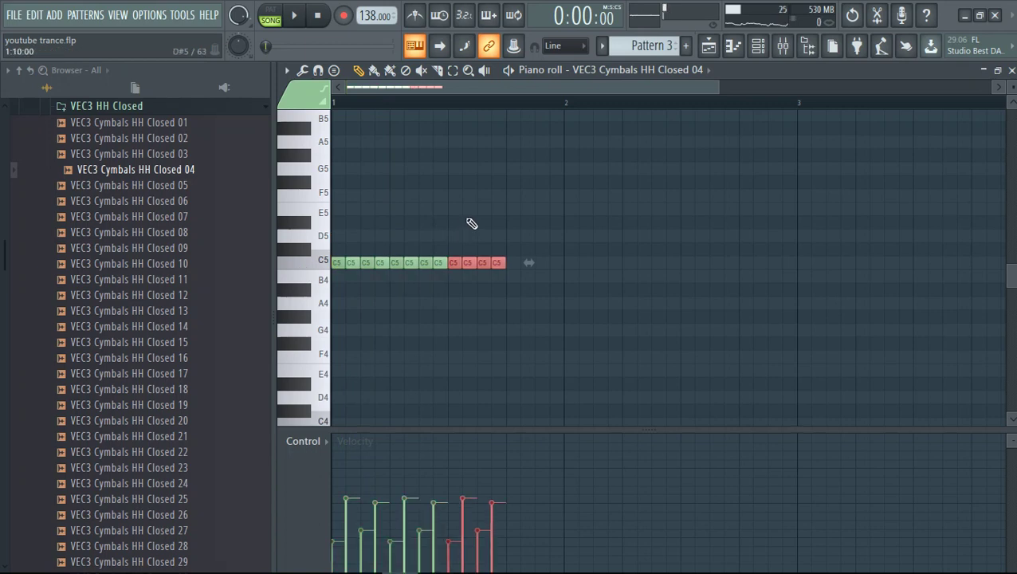
{"action": "key", "text": "space"}
{"action": "left_click_drag", "start_coordinate": [556, 217], "coordinate": [389, 285]}
{"action": "key", "text": "Delete"}
- Add four more one-step C5 hi-hat notes at steps 5 to 8 of bar 1 and start playback
{"action": "left_click", "coordinate": [397, 265]}
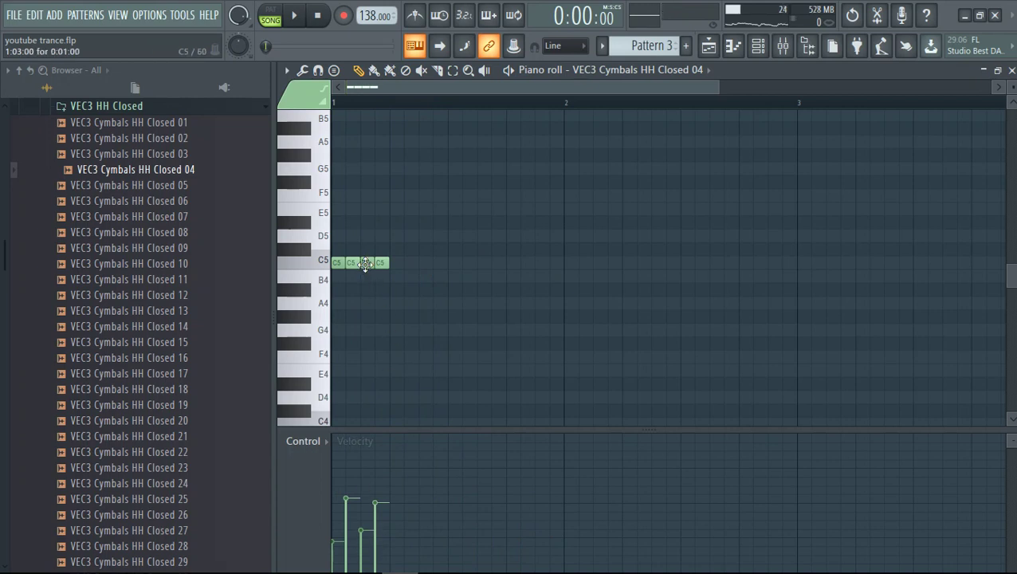
{"action": "left_click", "coordinate": [410, 262]}
{"action": "key", "text": "space"}
{"action": "left_click", "coordinate": [439, 262]}
{"action": "left_click_drag", "start_coordinate": [429, 262], "coordinate": [414, 263]}
{"action": "key", "text": "space"}
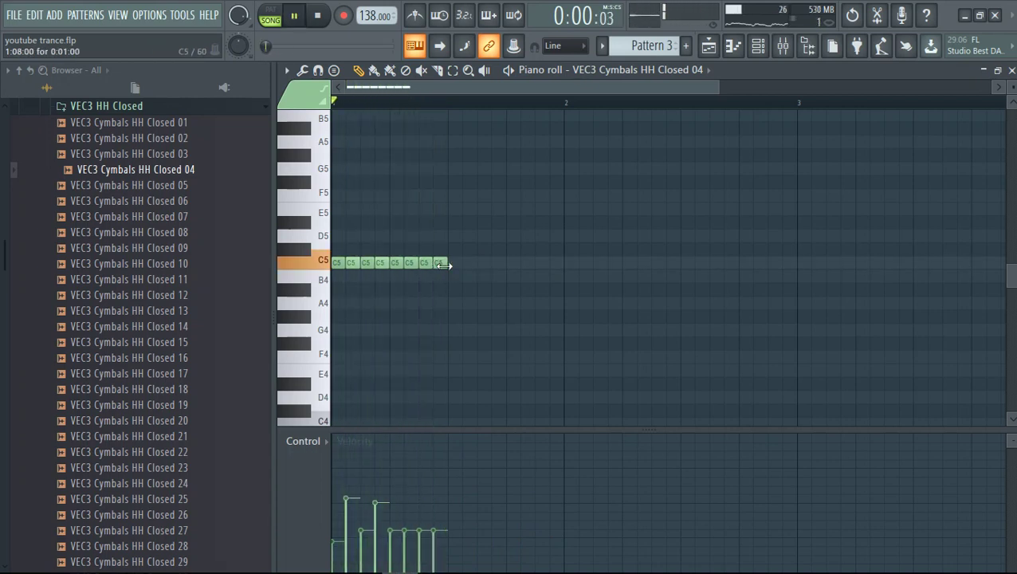
- Raise the eighth hi-hat note's velocity, duplicate the eight-note group to fill bar 1, and listen to it in the arrangement
{"action": "key", "text": "space"}
{"action": "left_click", "coordinate": [440, 503]}
{"action": "key", "text": "space"}
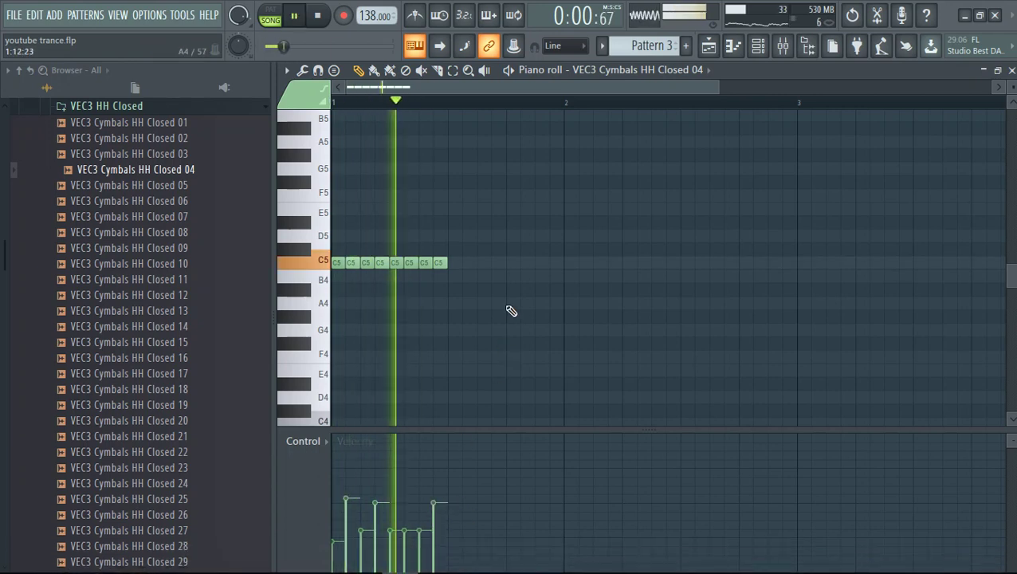
{"action": "key", "text": "ctrl+b"}
{"action": "left_click", "coordinate": [510, 196]}
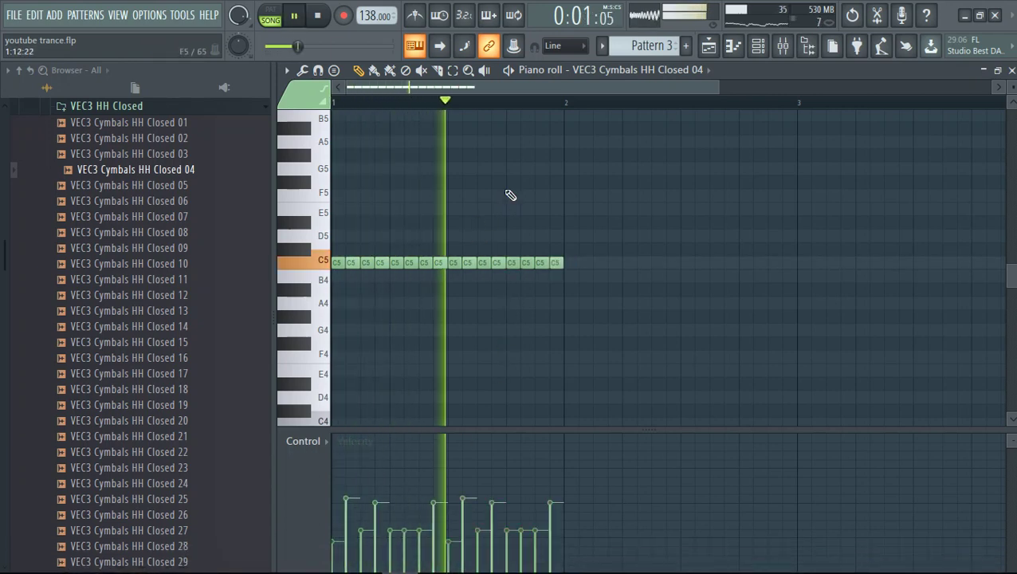
{"action": "left_click", "coordinate": [710, 47]}
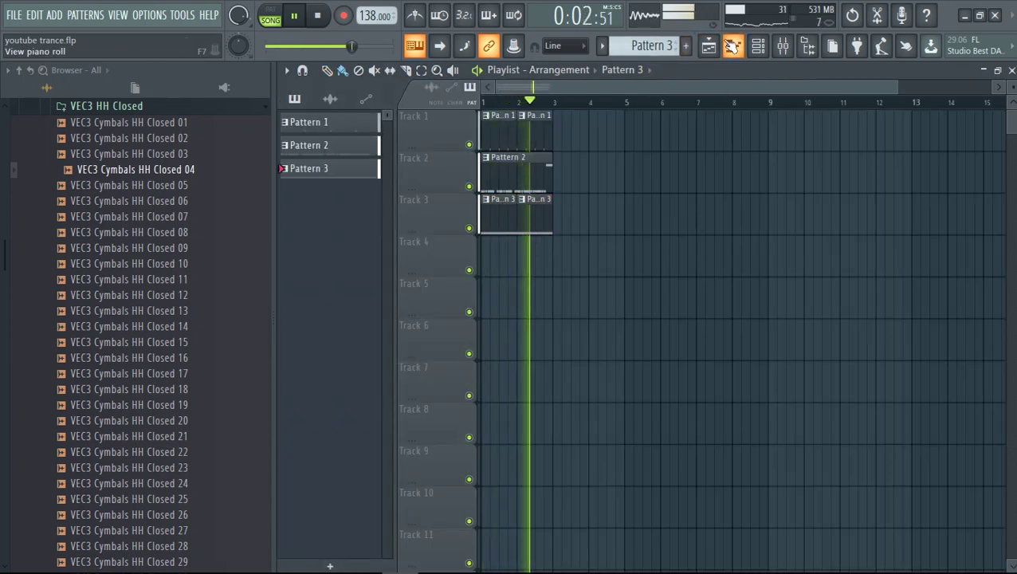
- Delete all the hi-hat notes from Pattern 3
{"action": "left_click", "coordinate": [733, 45]}
{"action": "left_click_drag", "start_coordinate": [612, 217], "coordinate": [410, 294]}
{"action": "key", "text": "Delete"}
{"action": "key", "text": "space"}
{"action": "key", "text": "ctrl+a"}
{"action": "key", "text": "Delete"}
{"action": "key", "text": "space"}
{"action": "key", "text": "space"}
- Write one-step hi-hat notes C5, D5, C5 and A#4 on the first four steps of bar 1, lowering the A#4 note's velocity to about 59%
{"action": "left_click", "coordinate": [350, 262]}
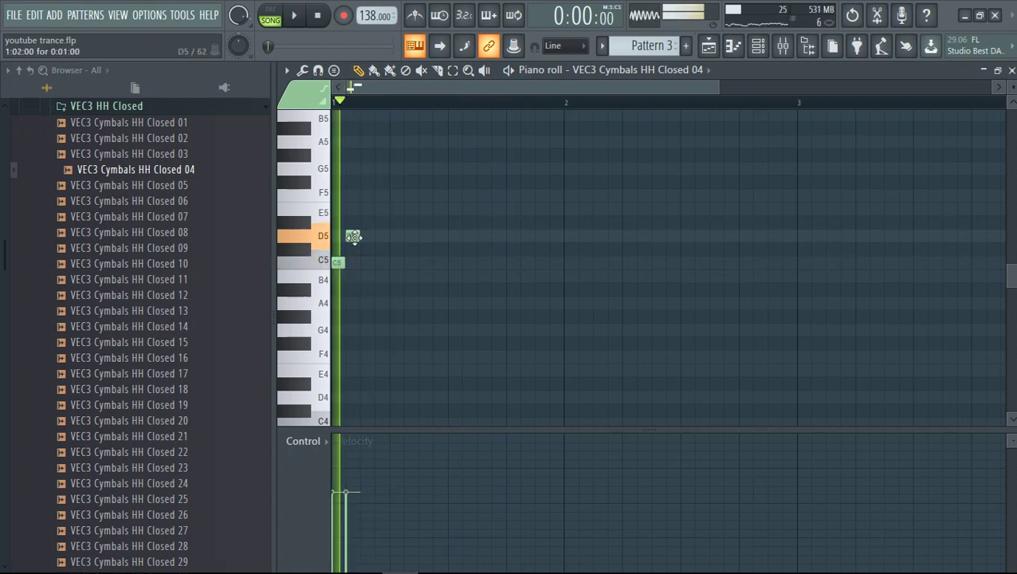
{"action": "left_click_drag", "start_coordinate": [351, 242], "coordinate": [352, 238]}
{"action": "left_click", "coordinate": [365, 263]}
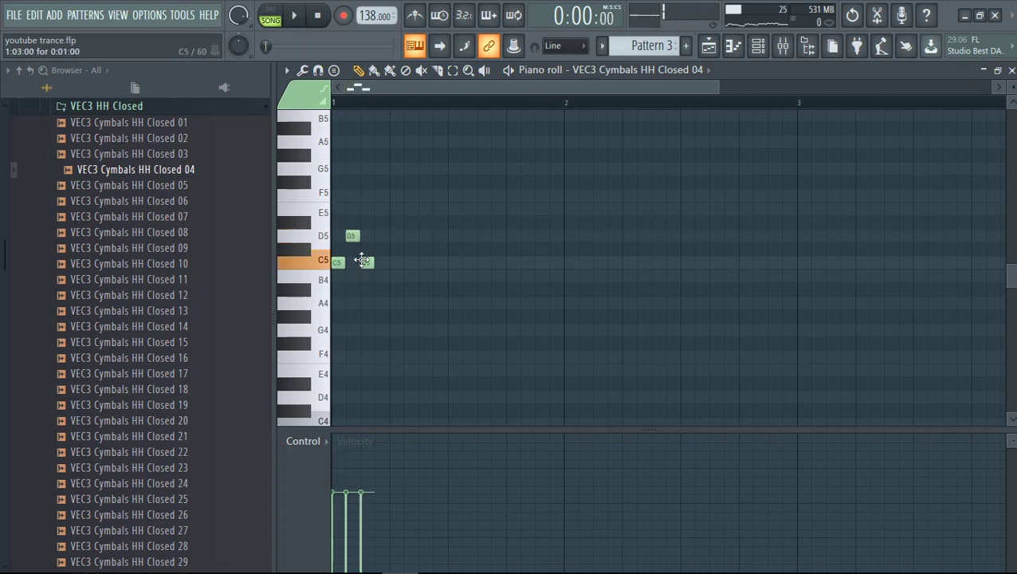
{"action": "left_click", "coordinate": [378, 278]}
{"action": "key", "text": "space"}
{"action": "key", "text": "space"}
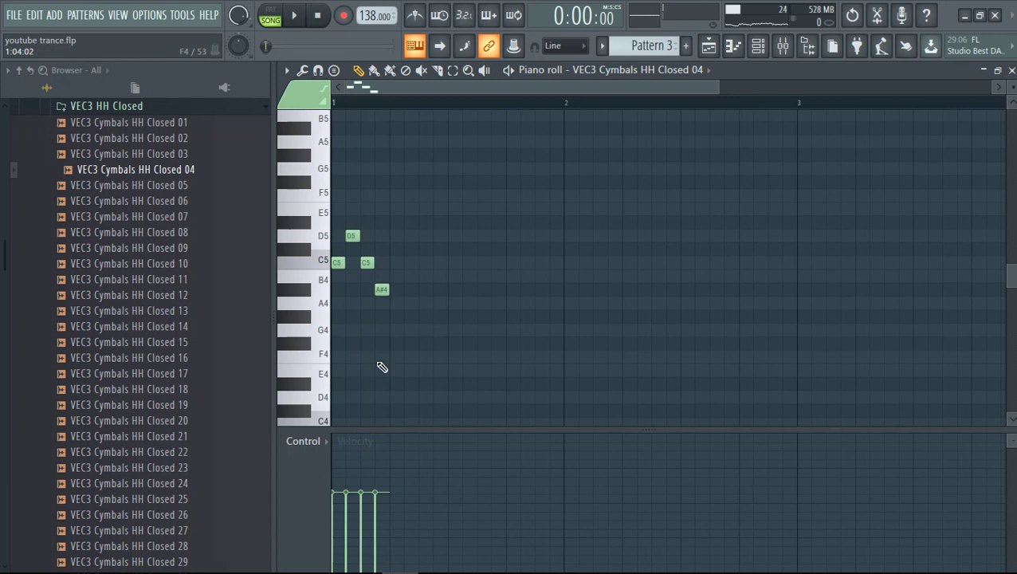
{"action": "key", "text": "space"}
{"action": "key", "text": "space"}
{"action": "key", "text": "space"}
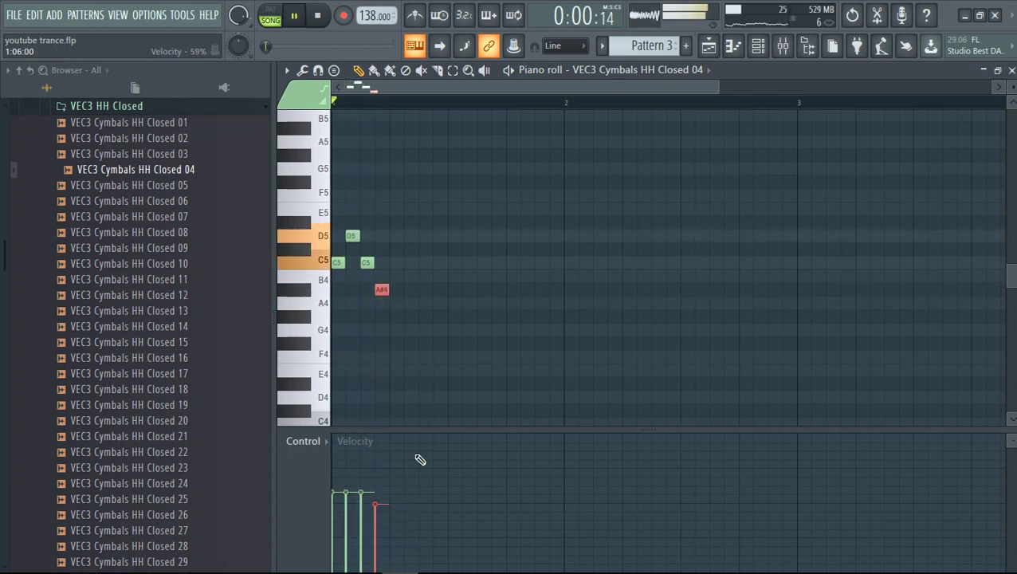
- Duplicate the four-note hi-hat group onto steps 5 to 8 and give the copies gradually rising velocities
{"action": "key", "text": "ctrl+a"}
{"action": "key", "text": "ctrl+b"}
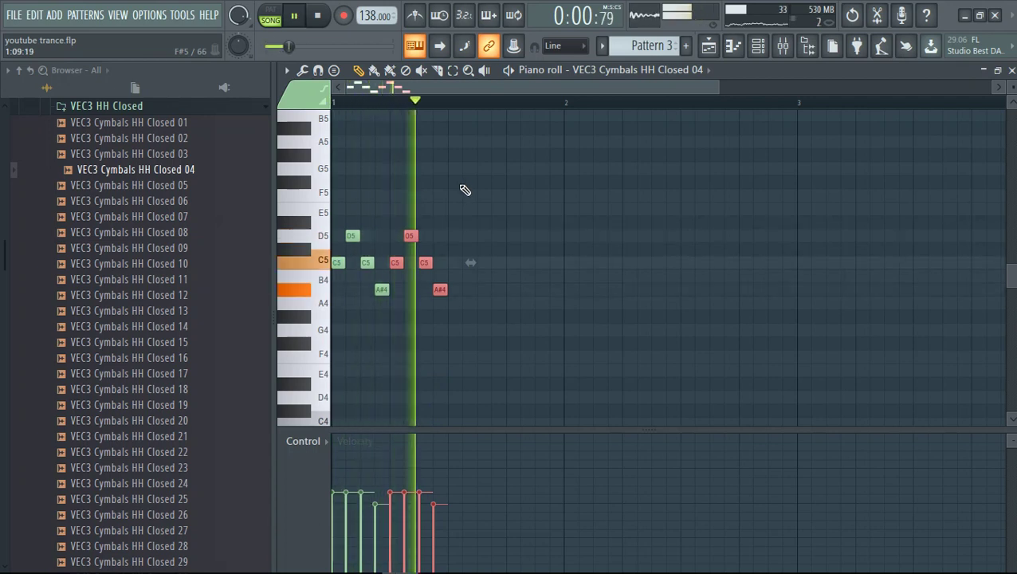
{"action": "key", "text": "space"}
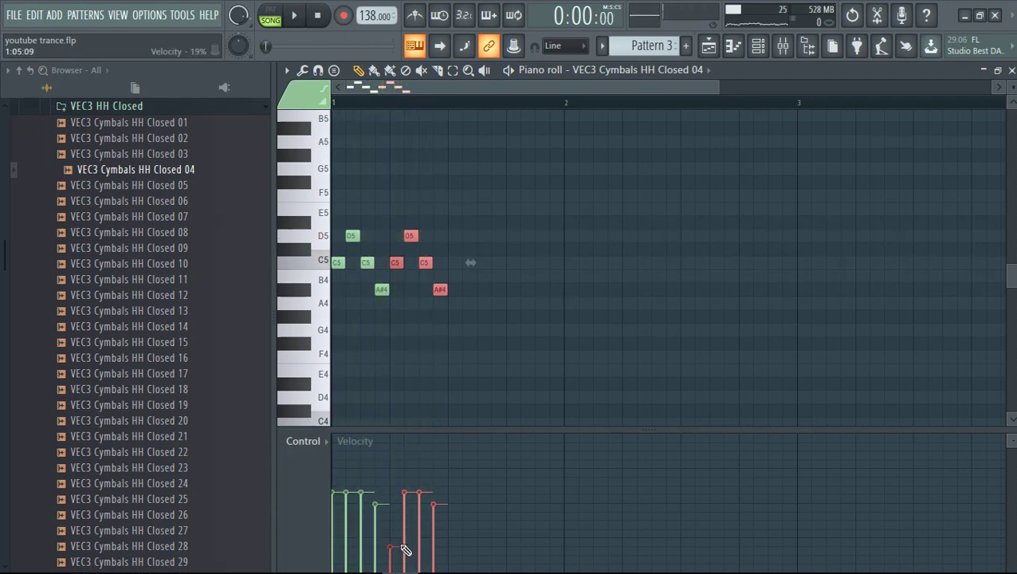
{"action": "key", "text": "space"}
{"action": "key", "text": "space"}
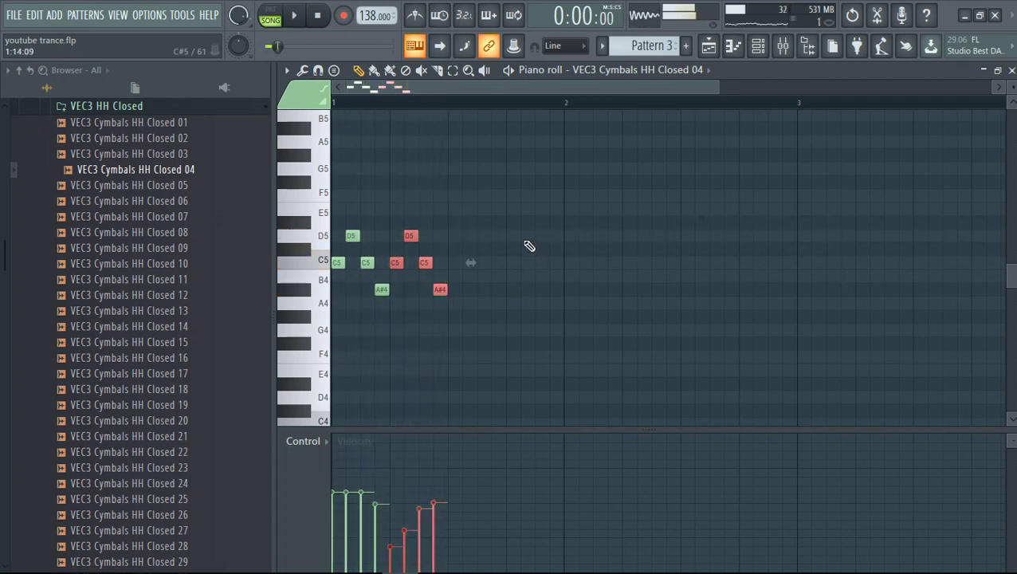
- Duplicate the eight-note hi-hat group to fill bar 1 and play it back
{"action": "key", "text": "ctrl+a"}
{"action": "key", "text": "ctrl+b"}
{"action": "key", "text": "space"}
{"action": "left_click", "coordinate": [510, 160], "text": "ctrl"}
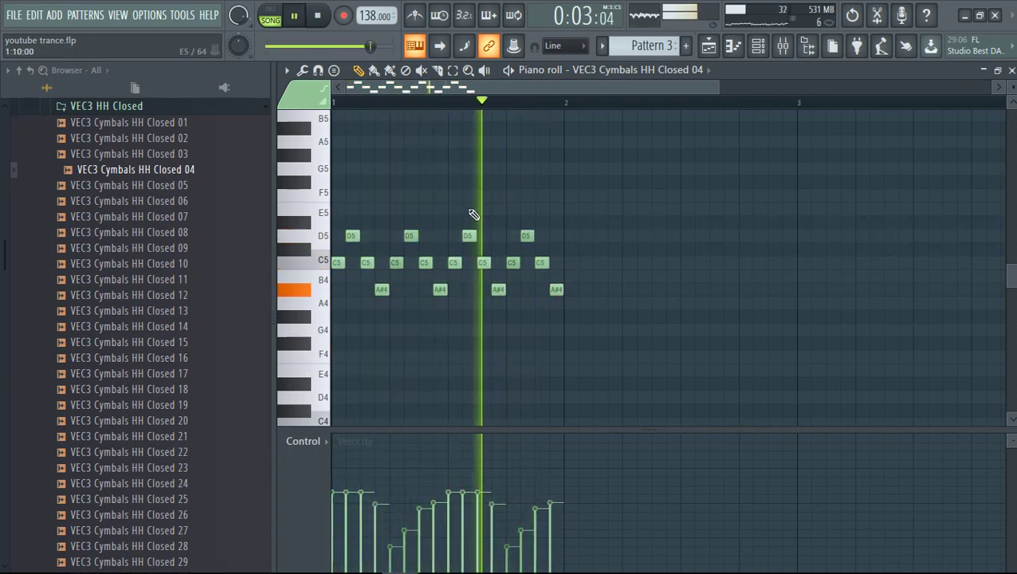
- Solo the hi-hat's mixer track 7 and load Fruity Parametric EQ 2 in its first effect slot
{"action": "left_click", "coordinate": [708, 46]}
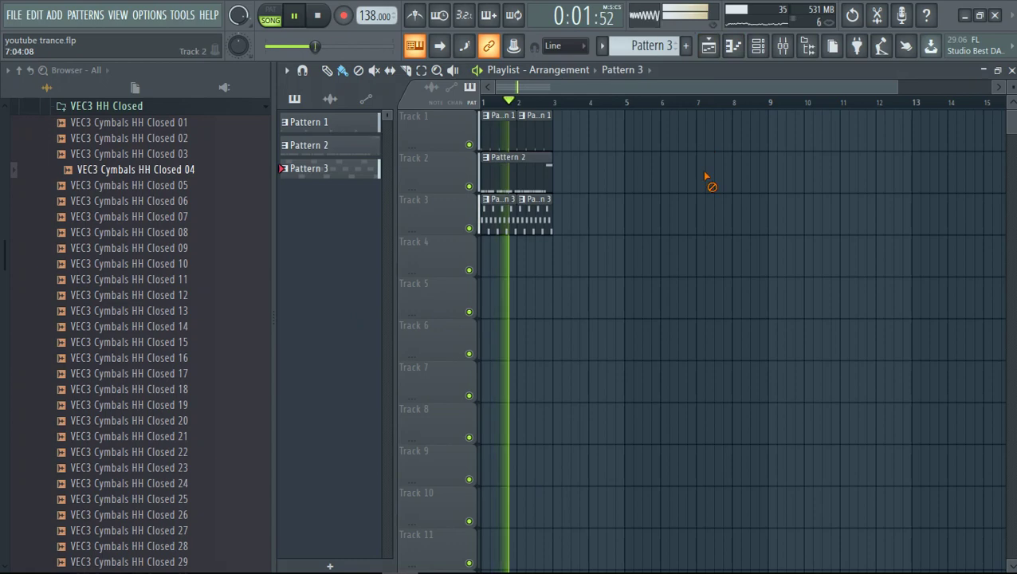
{"action": "left_click", "coordinate": [758, 46]}
{"action": "left_click", "coordinate": [782, 46]}
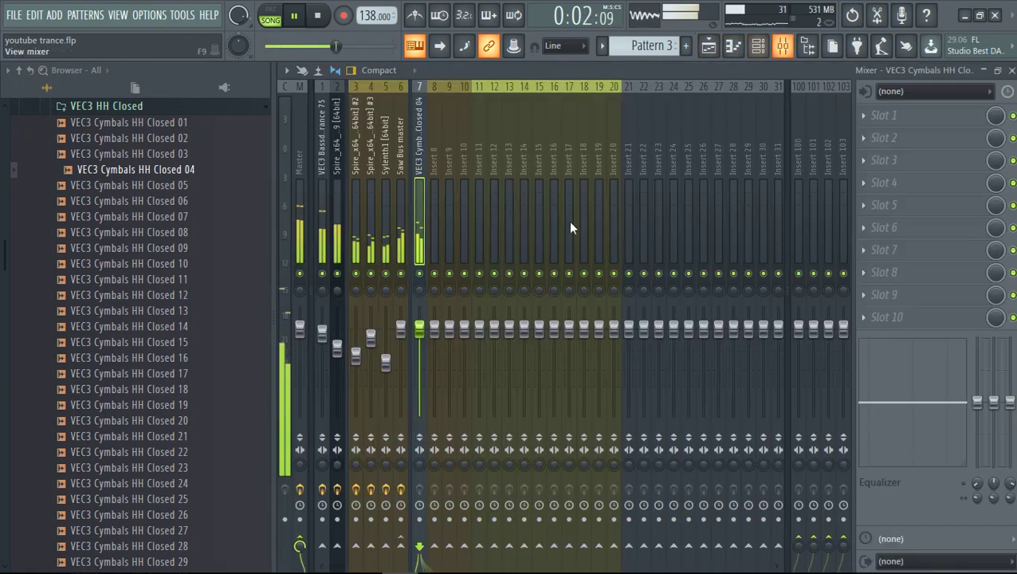
{"action": "right_click", "coordinate": [420, 274]}
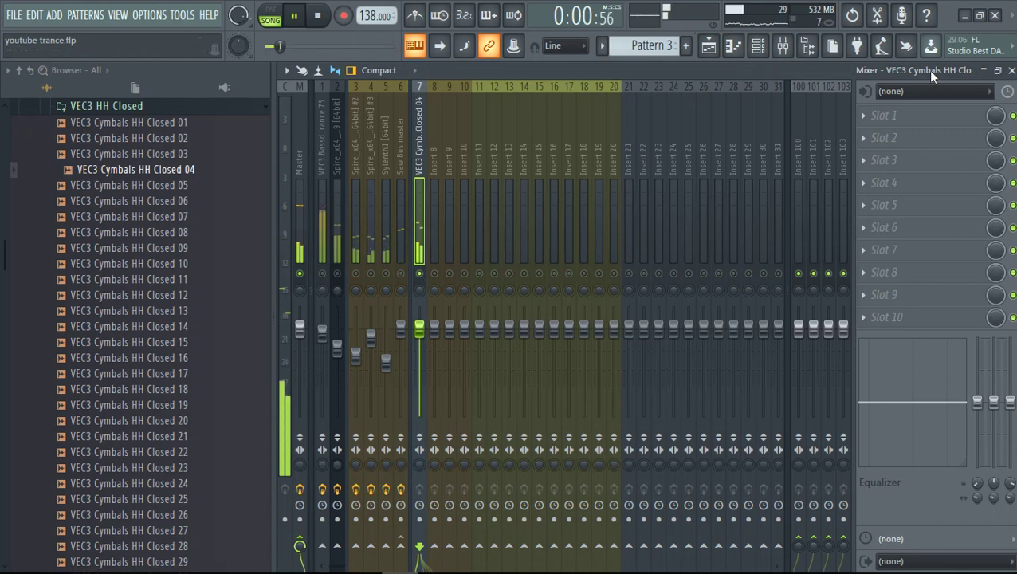
{"action": "left_click", "coordinate": [895, 116]}
{"action": "left_click", "coordinate": [692, 119]}
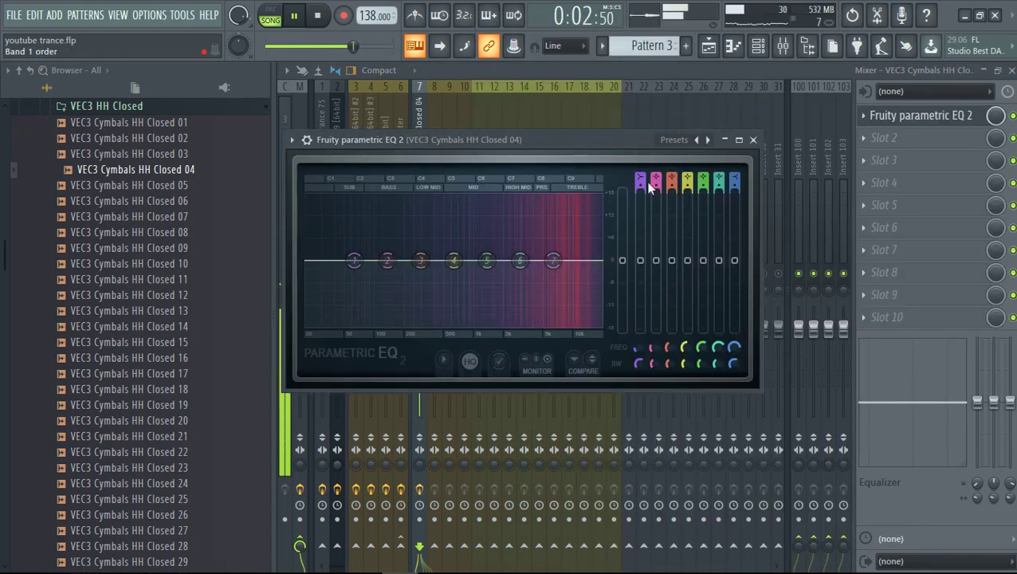
- Cut the hi-hat's low end with a steep high-pass on EQ band 1 and a slight band 2 dip at about 624 Hz
{"action": "mouse_move", "coordinate": [640, 187]}
{"action": "left_mouse_down"}
{"action": "mouse_move", "coordinate": [640, 169]}
{"action": "mouse_move", "coordinate": [640, 192]}
{"action": "left_mouse_up"}
{"action": "left_click_drag", "start_coordinate": [389, 261], "coordinate": [429, 254]}
{"action": "left_click_drag", "start_coordinate": [355, 261], "coordinate": [430, 263]}
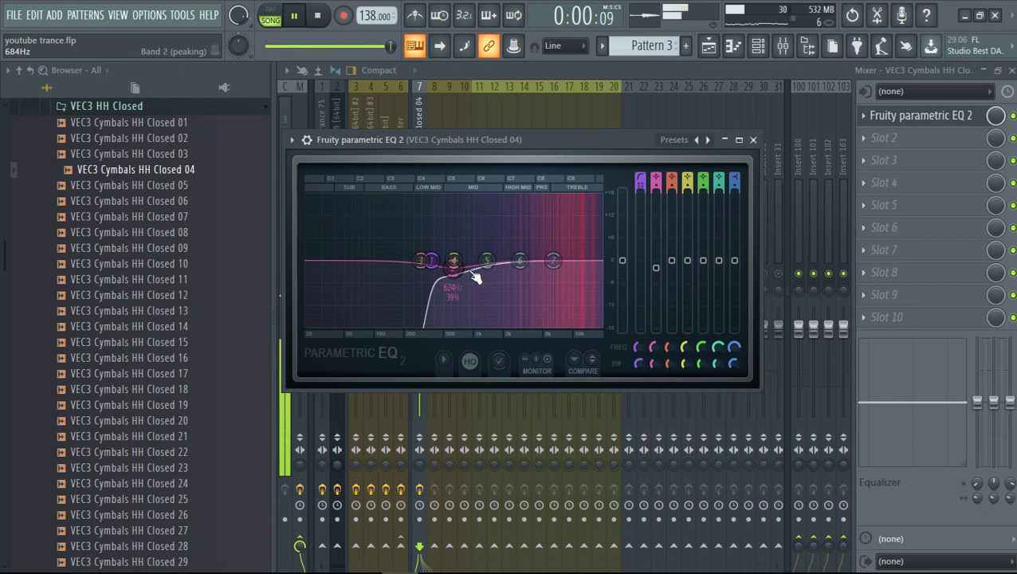
- Set EQ band 7 as a low-pass near the top end and boost band 6 about 7 dB at about 8220 Hz with 19% bandwidth
{"action": "left_click_drag", "start_coordinate": [552, 260], "coordinate": [599, 323]}
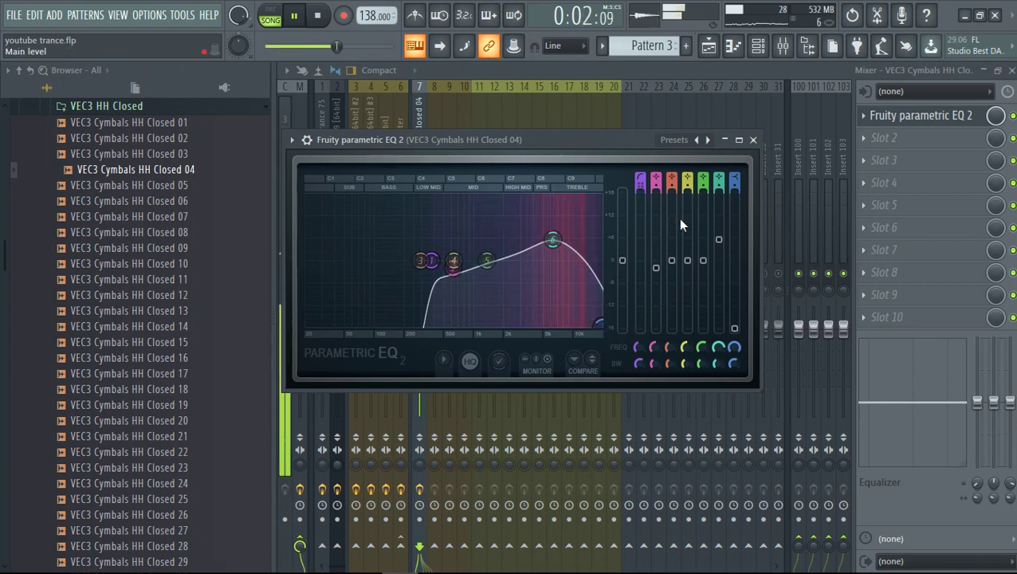
{"action": "left_click_drag", "start_coordinate": [735, 182], "coordinate": [736, 209]}
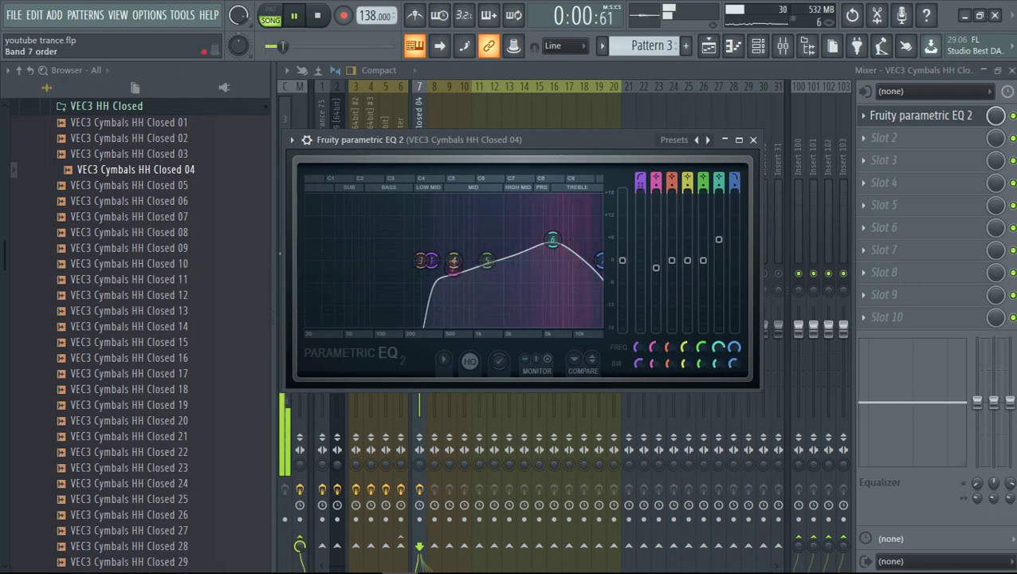
{"action": "left_click_drag", "start_coordinate": [560, 242], "coordinate": [587, 235]}
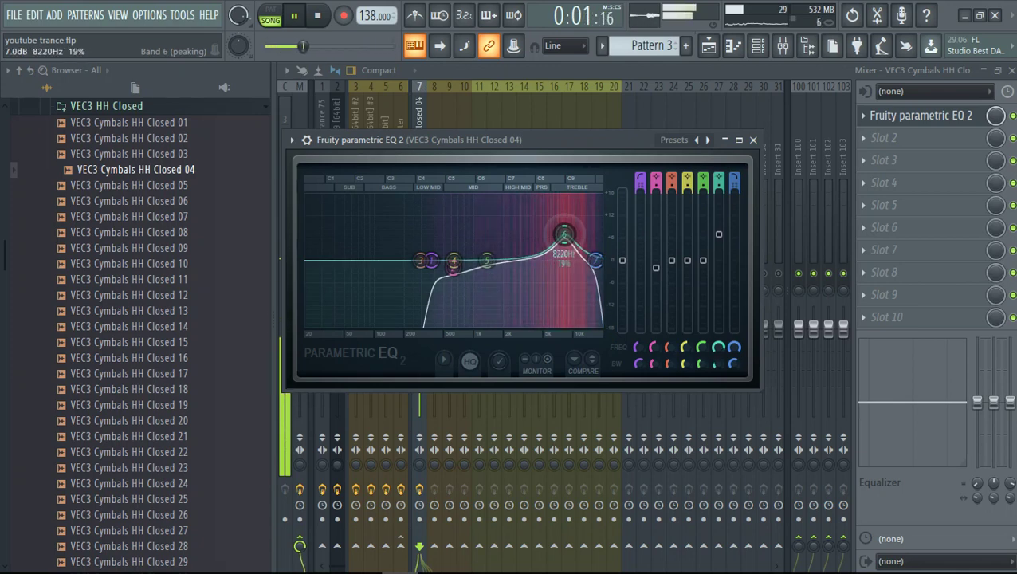
{"action": "left_click", "coordinate": [421, 118]}
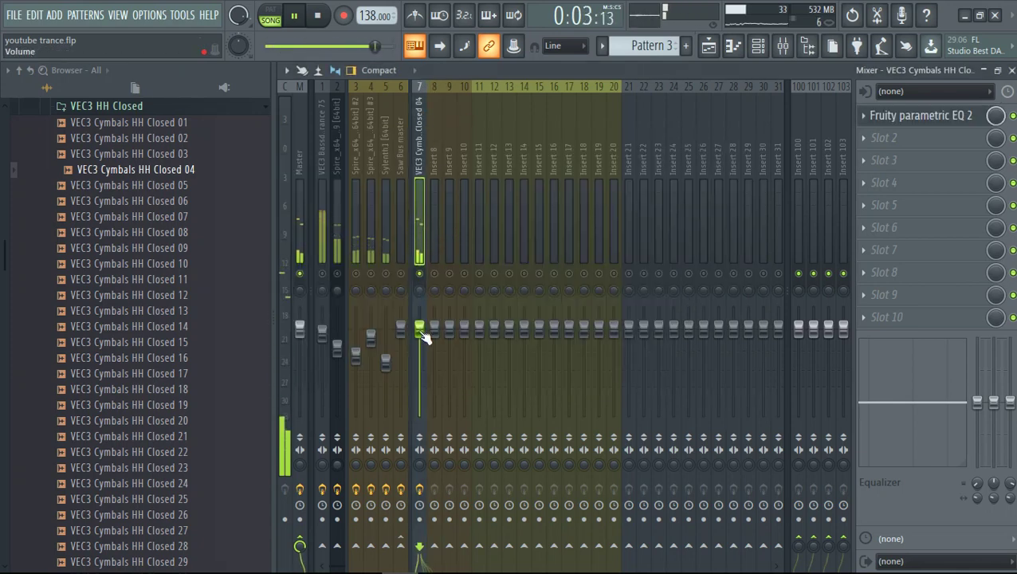
- Unsolo the hi-hat track, check the mix in the master's SPAN Plus, and lower the hi-hat fader to about -8.4 dB
{"action": "right_click", "coordinate": [419, 273]}
{"action": "left_click", "coordinate": [428, 228]}
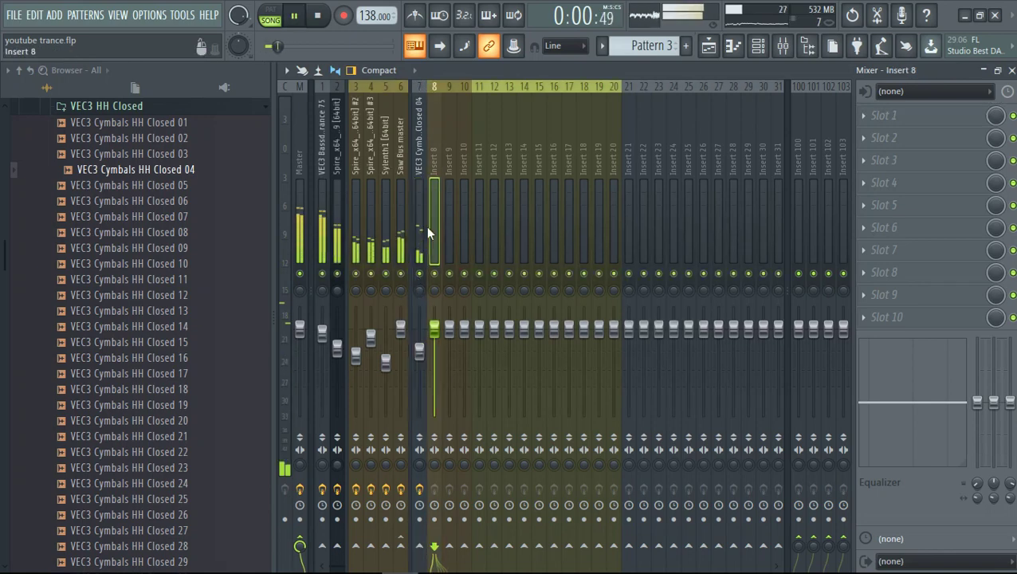
{"action": "left_click", "coordinate": [419, 229]}
{"action": "left_click", "coordinate": [295, 231]}
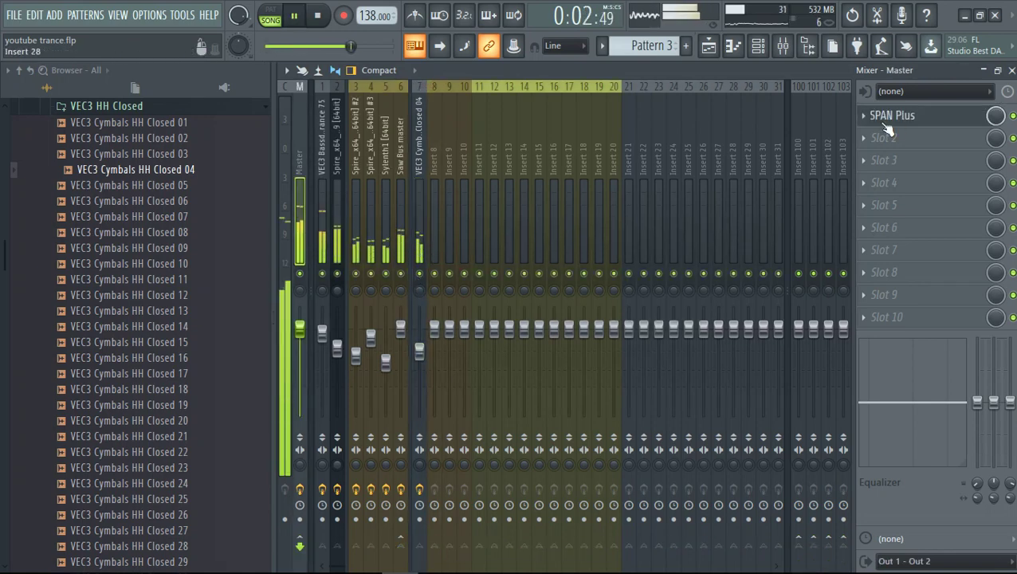
{"action": "left_click", "coordinate": [917, 118]}
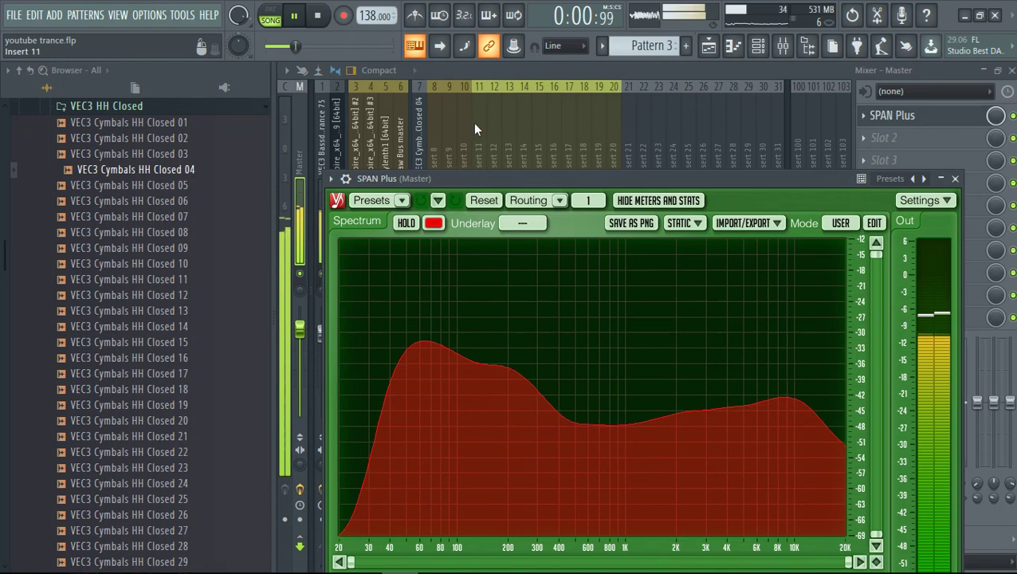
{"action": "left_click", "coordinate": [431, 127]}
{"action": "left_click", "coordinate": [422, 214]}
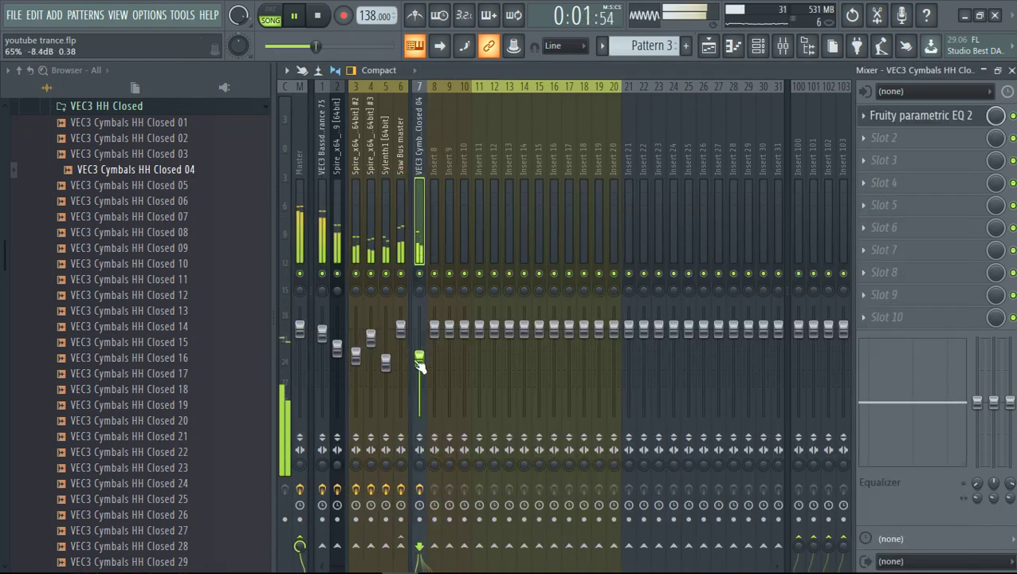
{"action": "left_click", "coordinate": [941, 157]}
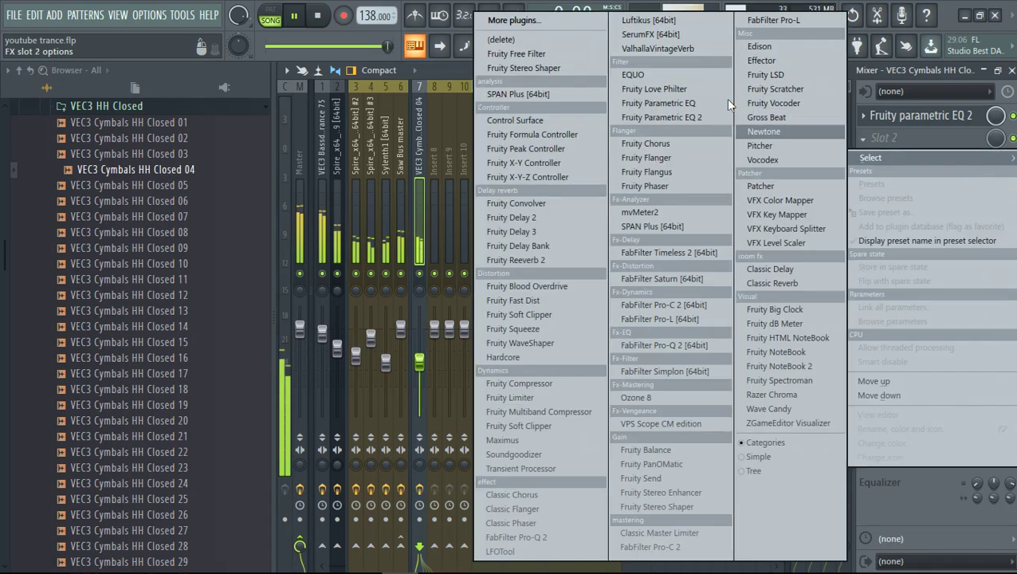
{"action": "left_click", "coordinate": [413, 187]}
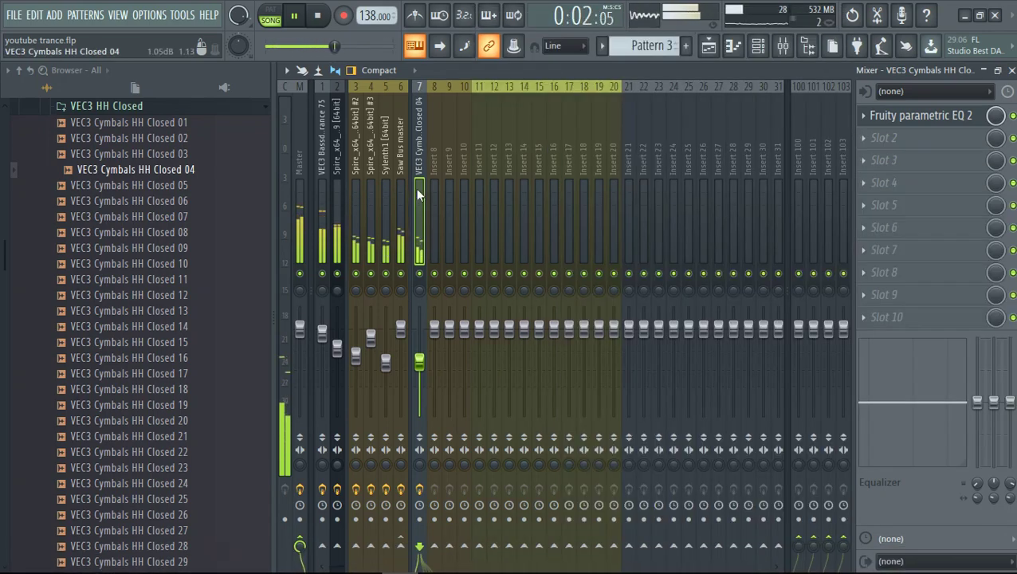
{"action": "key", "text": "alt+Tab"}
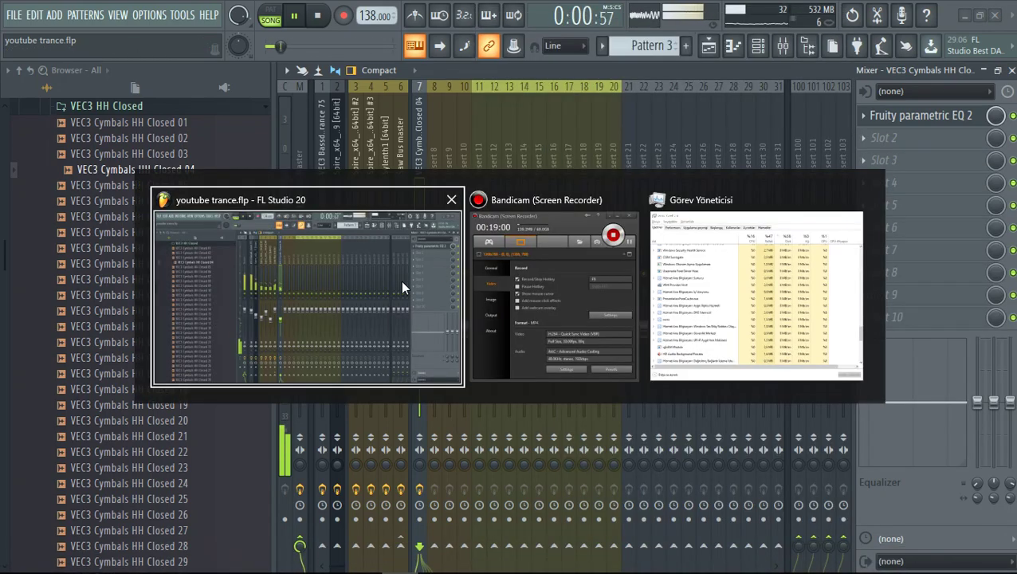
{"action": "left_click", "coordinate": [715, 56]}
{"action": "left_click", "coordinate": [715, 56]}
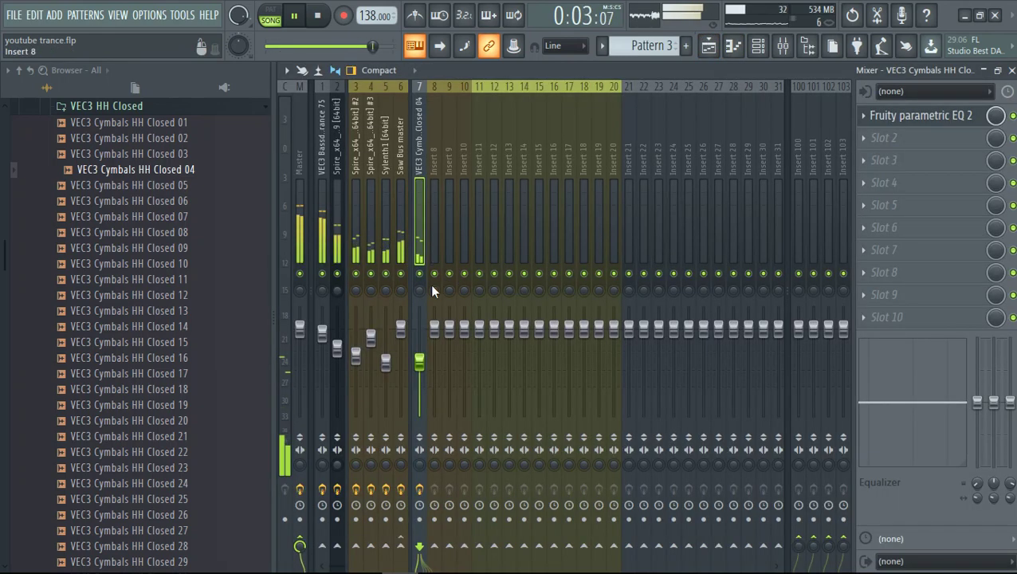
- Slightly adjust the panning of the hi-hat's mixer track 7
{"action": "left_click_drag", "start_coordinate": [418, 295], "coordinate": [421, 290]}
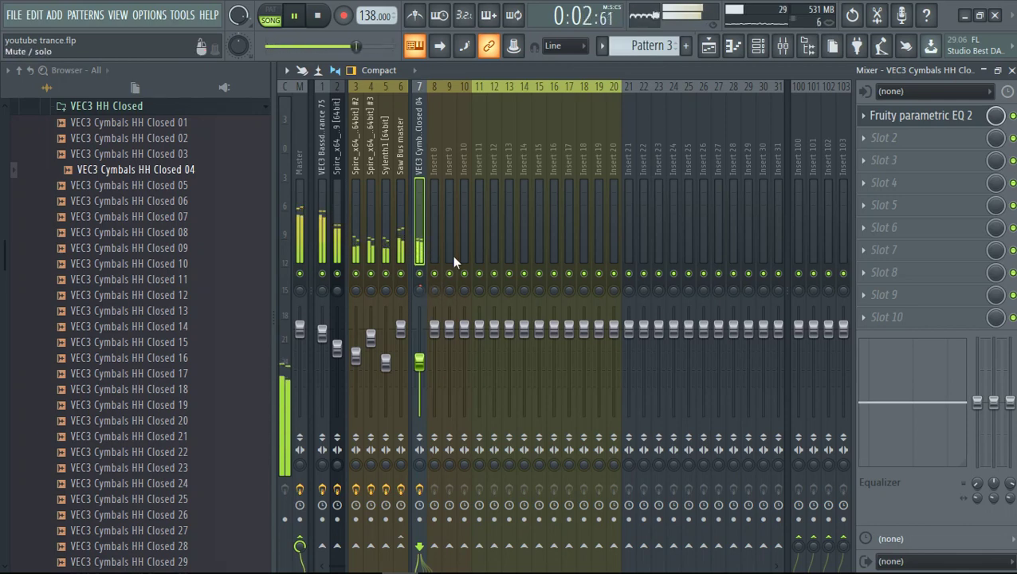
{"action": "key", "text": "space"}
- Move both Pattern 3 clips from Track 3 to Track 6 in the playlist
{"action": "left_click", "coordinate": [703, 52]}
{"action": "left_click_drag", "start_coordinate": [583, 204], "coordinate": [492, 238]}
{"action": "left_click_drag", "start_coordinate": [494, 225], "coordinate": [485, 370]}
{"action": "left_click_drag", "start_coordinate": [559, 177], "coordinate": [528, 192]}
{"action": "left_click", "coordinate": [541, 221], "text": "ctrl"}
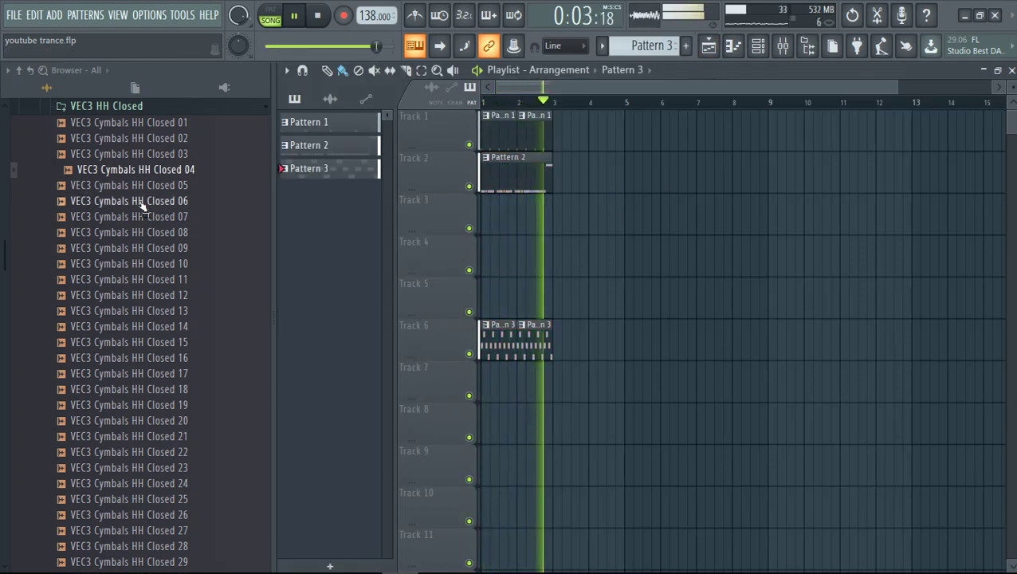
- Audition open hi-hat samples in the VEC3 HH Open folder, ending on VEC3 Cymbals HH Open 023
{"action": "left_click", "coordinate": [163, 107]}
{"action": "key", "text": "space"}
{"action": "left_click", "coordinate": [163, 122]}
{"action": "left_click", "coordinate": [160, 248]}
{"action": "left_click", "coordinate": [158, 295]}
{"action": "left_click", "coordinate": [163, 357]}
{"action": "left_click", "coordinate": [169, 327]}
{"action": "left_click", "coordinate": [171, 311]}
{"action": "left_click", "coordinate": [175, 296]}
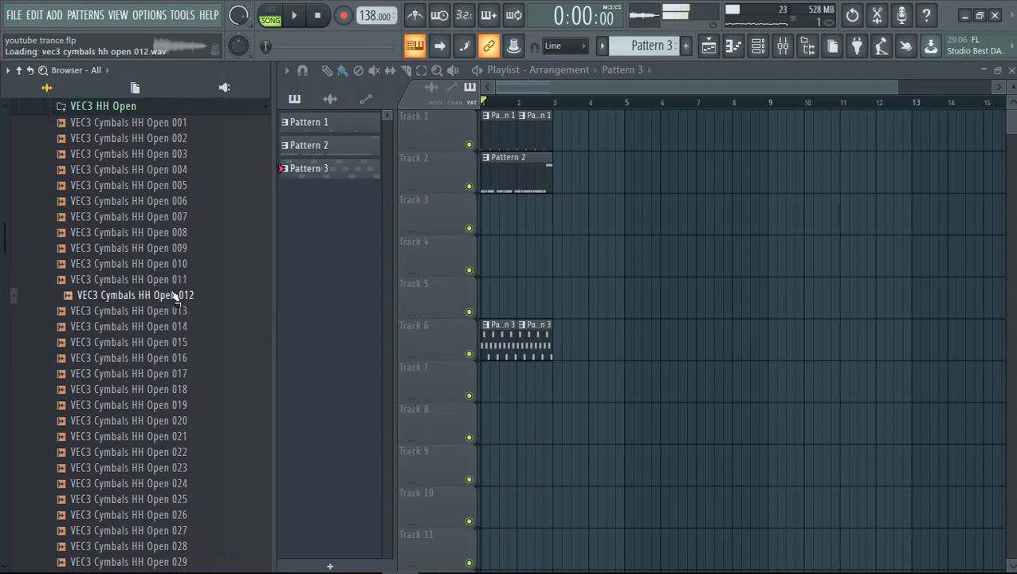
{"action": "left_click", "coordinate": [176, 280]}
{"action": "left_click", "coordinate": [177, 252]}
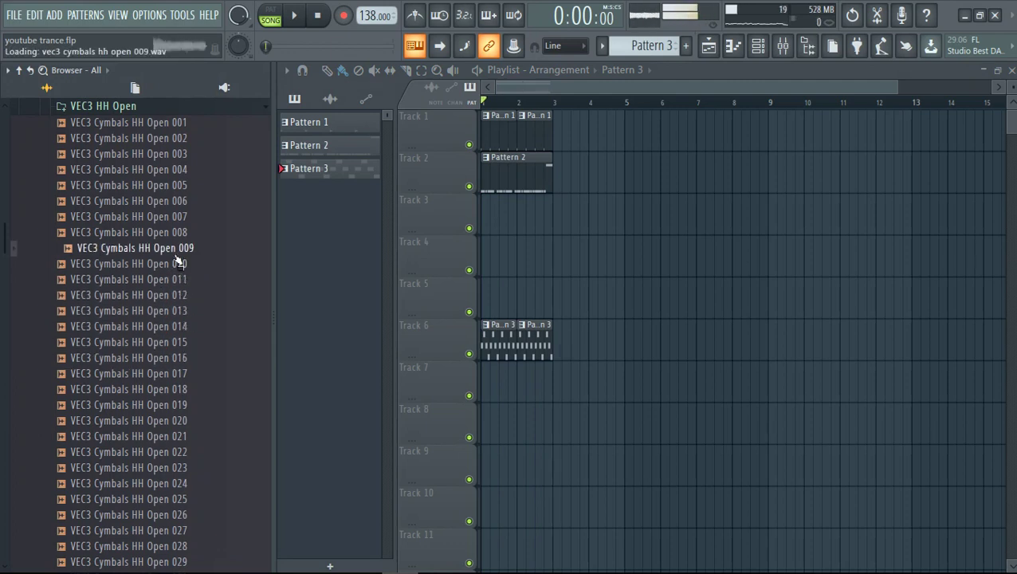
{"action": "left_click", "coordinate": [188, 218]}
{"action": "left_click", "coordinate": [165, 451]}
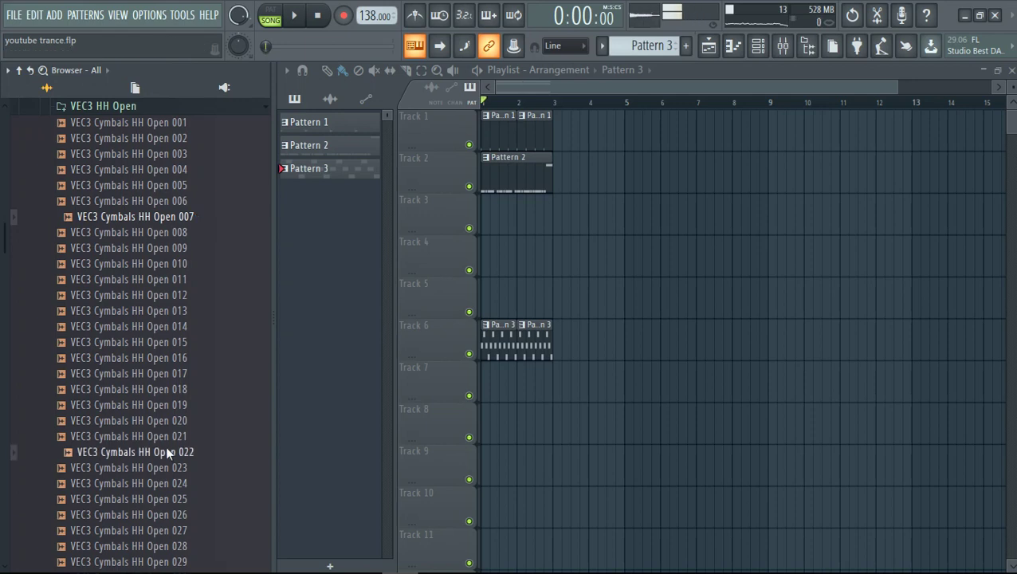
{"action": "left_click", "coordinate": [175, 484]}
{"action": "left_click", "coordinate": [174, 469]}
{"action": "left_click", "coordinate": [173, 406]}
{"action": "left_click", "coordinate": [172, 452]}
{"action": "left_click", "coordinate": [172, 469]}
- Create a new empty Pattern 4 and place two clips of it on Track 5 at bars 1 and 2 during playback
{"action": "key", "text": "space"}
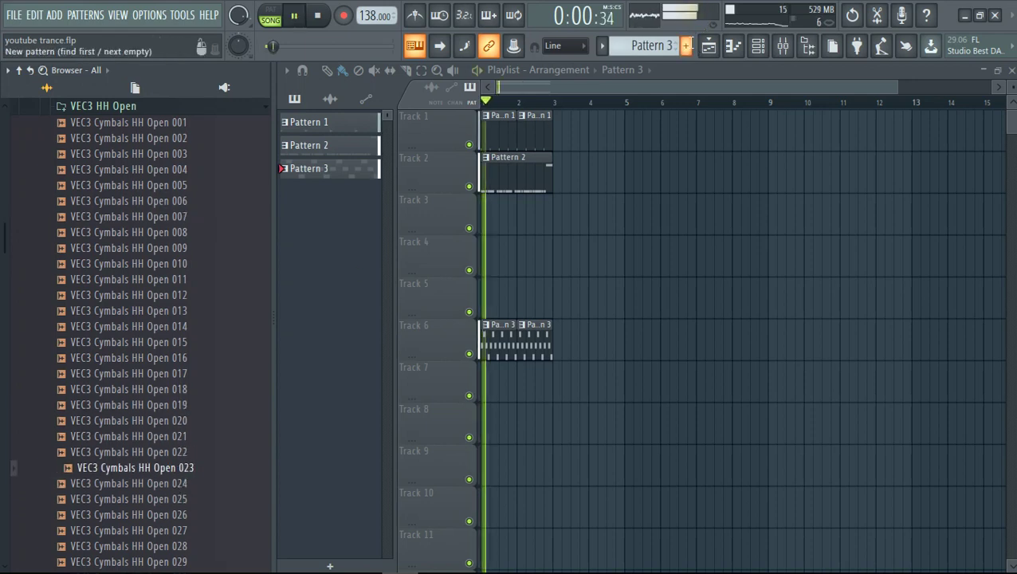
{"action": "left_click", "coordinate": [686, 46]}
{"action": "left_click_drag", "start_coordinate": [487, 306], "coordinate": [527, 302]}
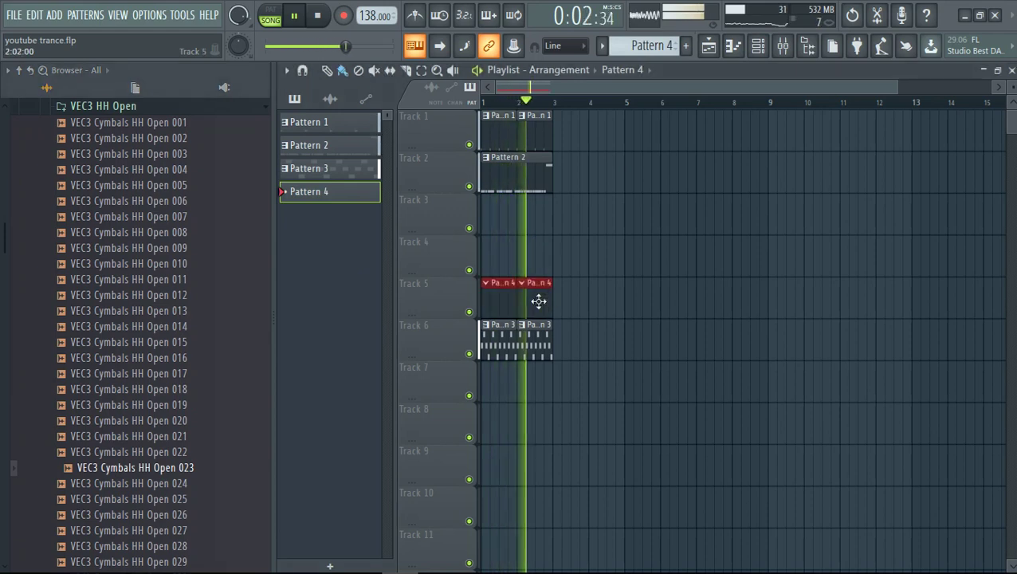
- Load VEC3 Cymbals HH Open 023 into a new channel and enable steps 3, 7, 11 and 15 in Pattern 4
{"action": "left_click", "coordinate": [759, 47]}
{"action": "left_click_drag", "start_coordinate": [174, 472], "coordinate": [670, 309]}
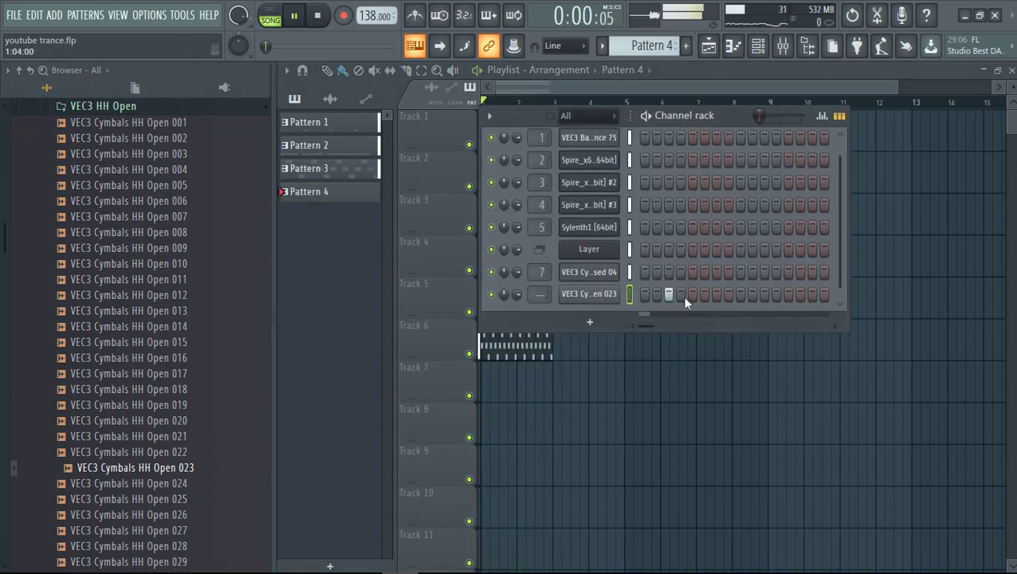
{"action": "left_click", "coordinate": [715, 293]}
{"action": "left_click", "coordinate": [764, 293]}
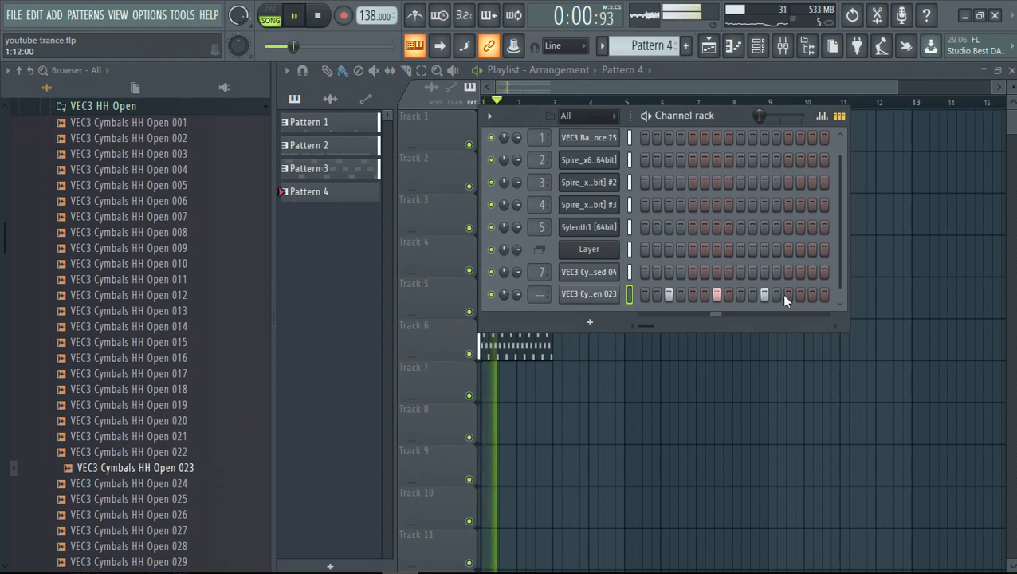
{"action": "left_click", "coordinate": [812, 294]}
- Try VEC3 Cymbals HH Open 014 and 009 in the open hi-hat channel, adjusting the sample's fade-out
{"action": "left_click", "coordinate": [141, 329]}
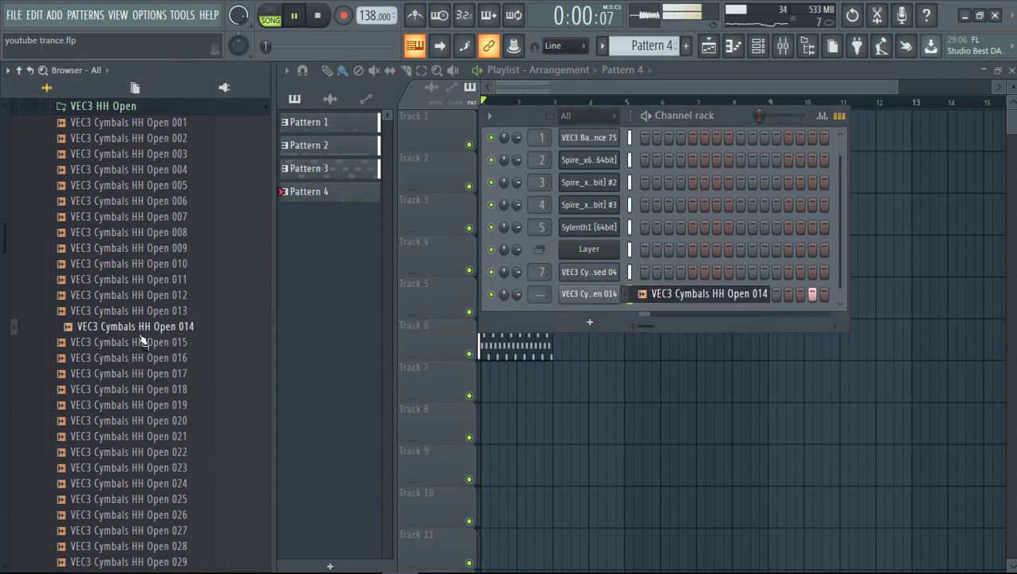
{"action": "left_click", "coordinate": [602, 294]}
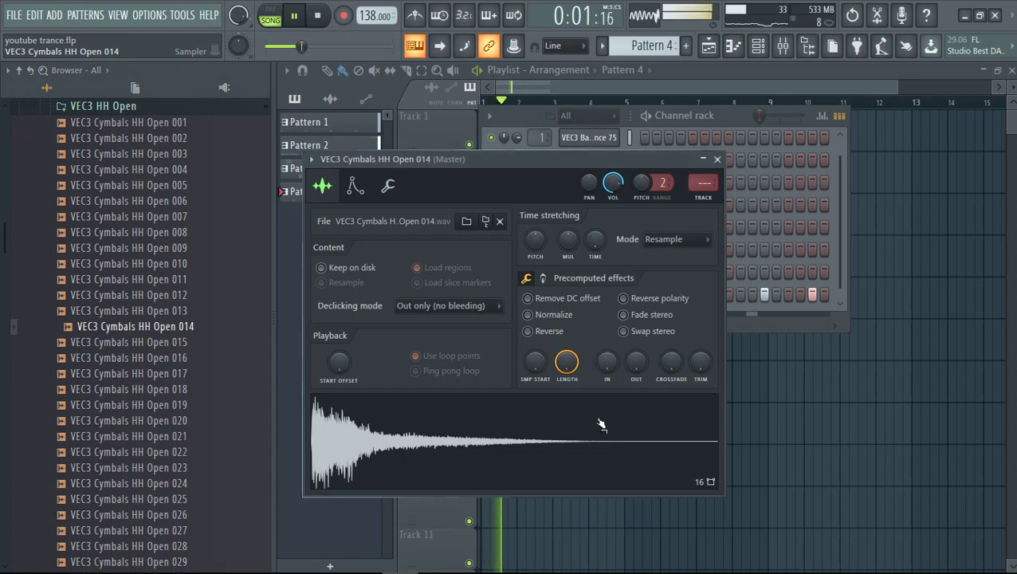
{"action": "left_click_drag", "start_coordinate": [638, 370], "coordinate": [638, 331]}
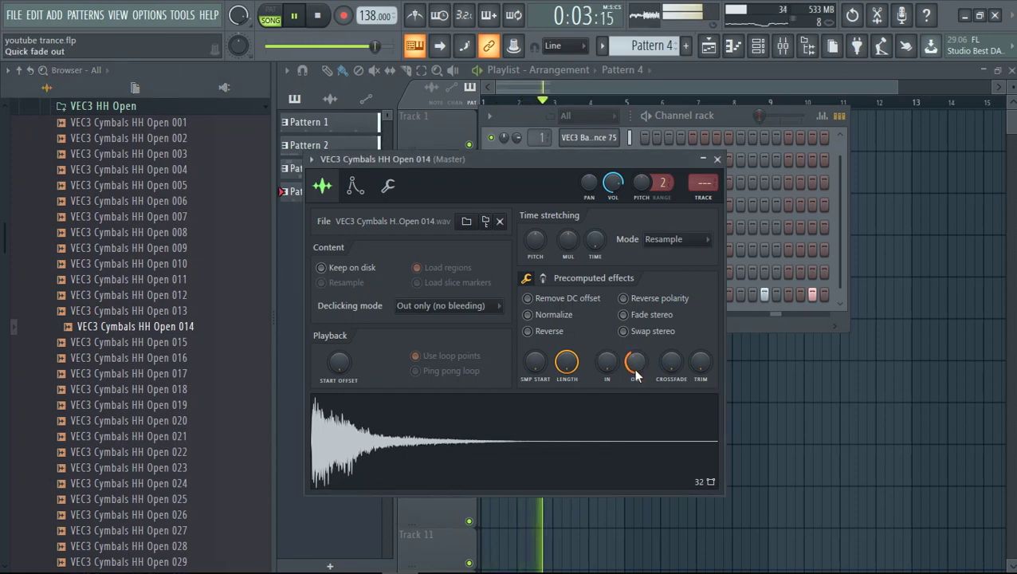
{"action": "scroll", "coordinate": [636, 365], "scroll_direction": "up", "scroll_amount": 3}
{"action": "left_click_drag", "start_coordinate": [202, 250], "coordinate": [606, 327]}
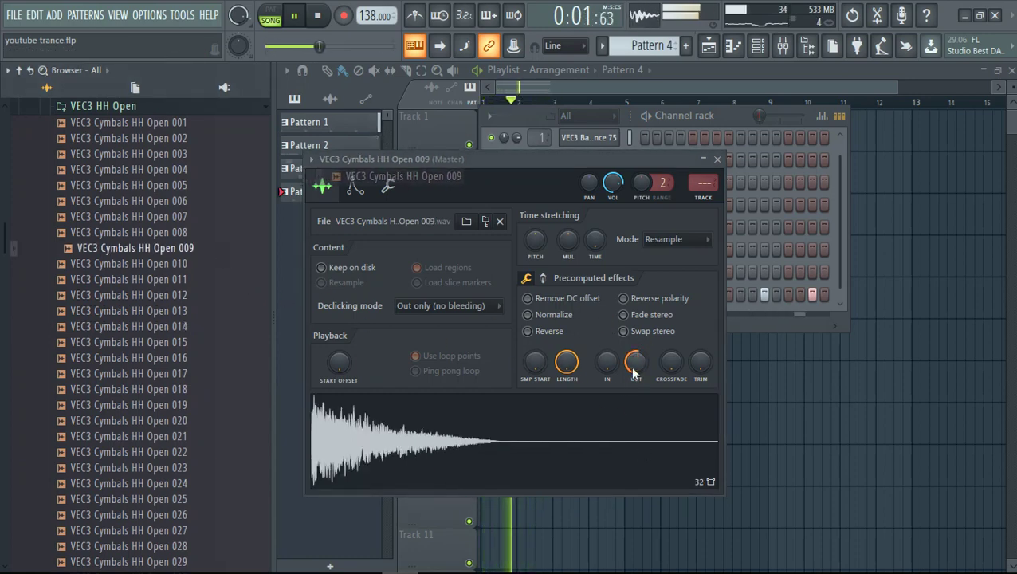
{"action": "left_click_drag", "start_coordinate": [634, 372], "coordinate": [635, 430]}
- Try VEC3 Cymbals HH Open 007 and 004 as replacement samples in the open hi-hat channel during playback
{"action": "middle_click", "coordinate": [201, 223]}
{"action": "key", "text": "space"}
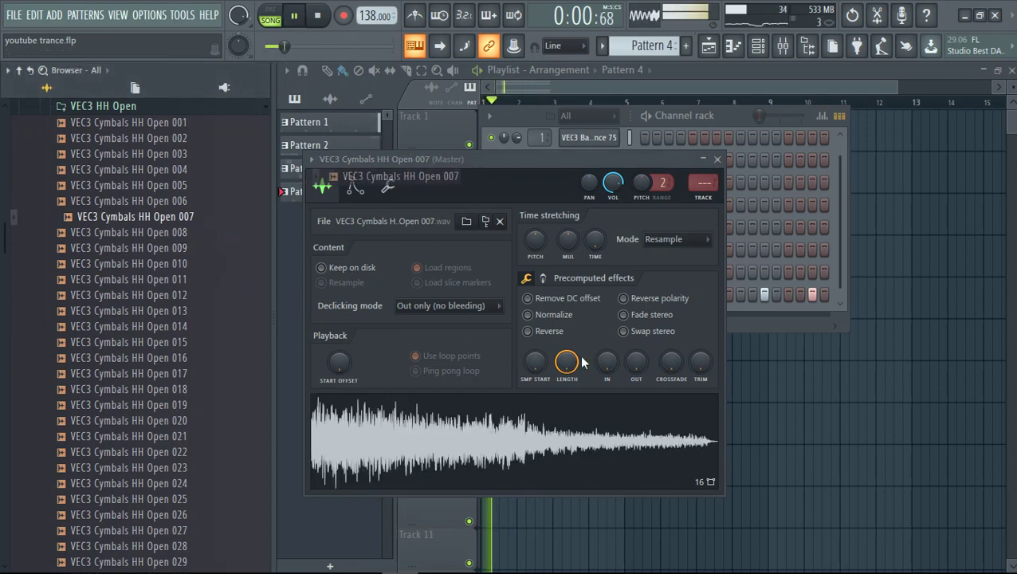
{"action": "middle_click", "coordinate": [128, 170]}
{"action": "scroll", "coordinate": [120, 209], "scroll_direction": "up", "scroll_amount": 8}
{"action": "key", "text": "space"}
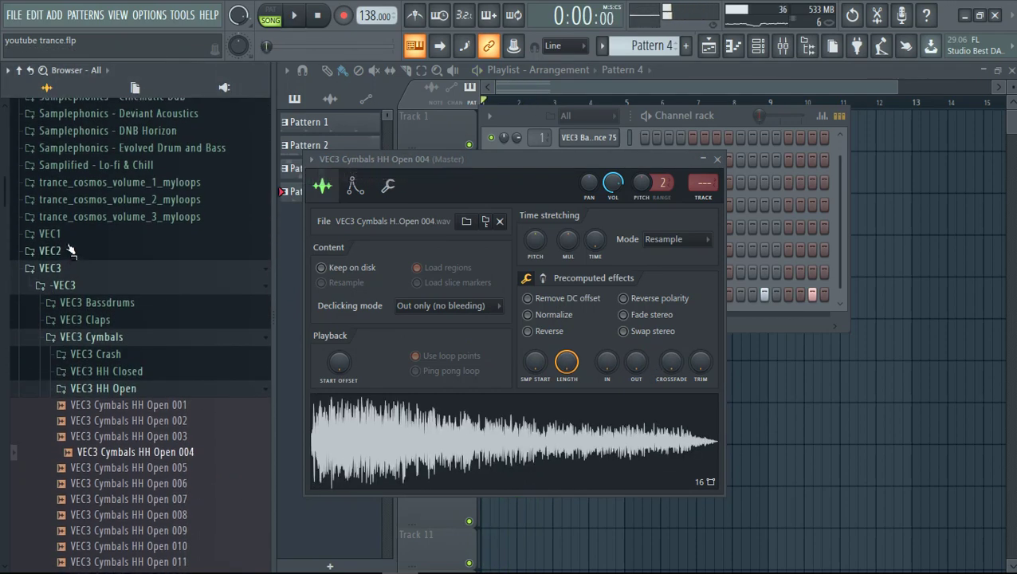
- Browse to the VEC2 HH Open folder and audition VEC2 Cymbals HH Open 006 in the open hi-hat channel
{"action": "left_click", "coordinate": [70, 252]}
{"action": "left_click", "coordinate": [63, 269]}
{"action": "left_click", "coordinate": [134, 319]}
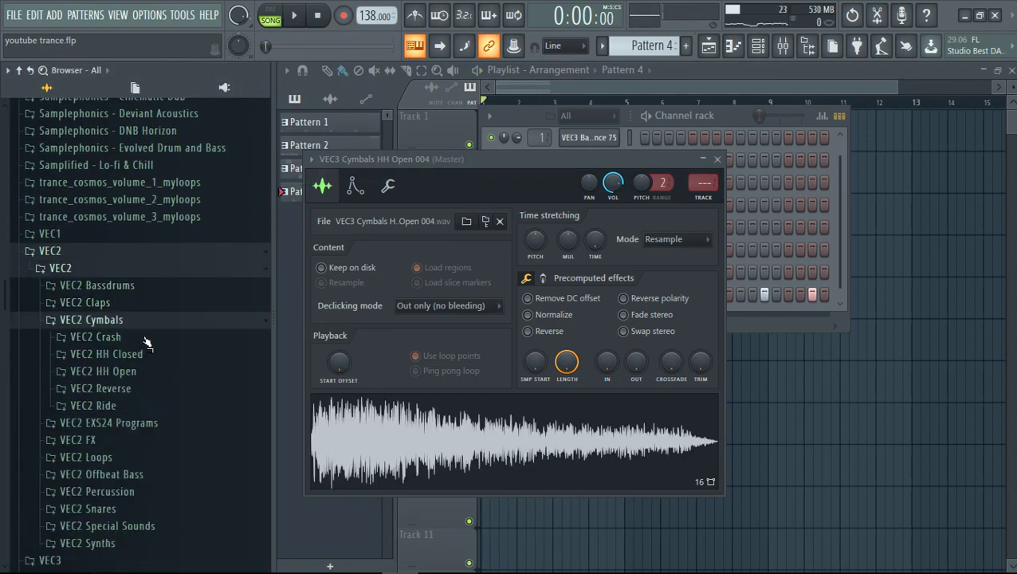
{"action": "left_click", "coordinate": [148, 372]}
{"action": "scroll", "coordinate": [145, 295], "scroll_direction": "down", "scroll_amount": 1}
{"action": "middle_click", "coordinate": [145, 280]}
{"action": "key", "text": "space"}
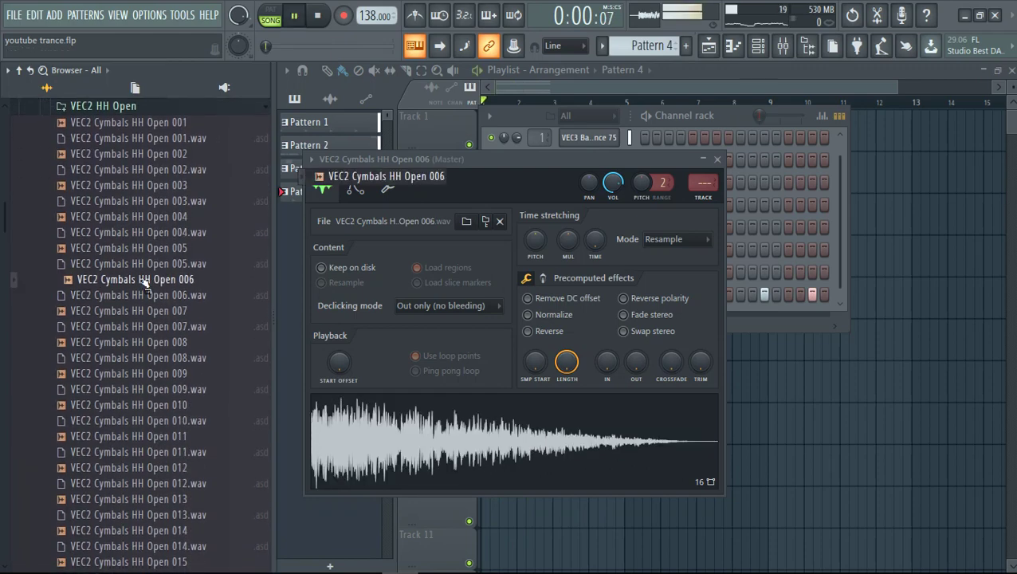
- Try samples further down the VEC2 HH Open folder in the open hi-hat channel, ending on VEC2 Cymbals HH Open 032
{"action": "left_click_drag", "start_coordinate": [4, 228], "coordinate": [4, 351]}
{"action": "key", "text": "space"}
{"action": "middle_click", "coordinate": [127, 256]}
{"action": "key", "text": "space"}
{"action": "key", "text": "space"}
{"action": "middle_click", "coordinate": [131, 215]}
{"action": "scroll", "coordinate": [120, 319], "scroll_direction": "up", "scroll_amount": 5}
{"action": "middle_click", "coordinate": [123, 400]}
{"action": "key", "text": "space"}
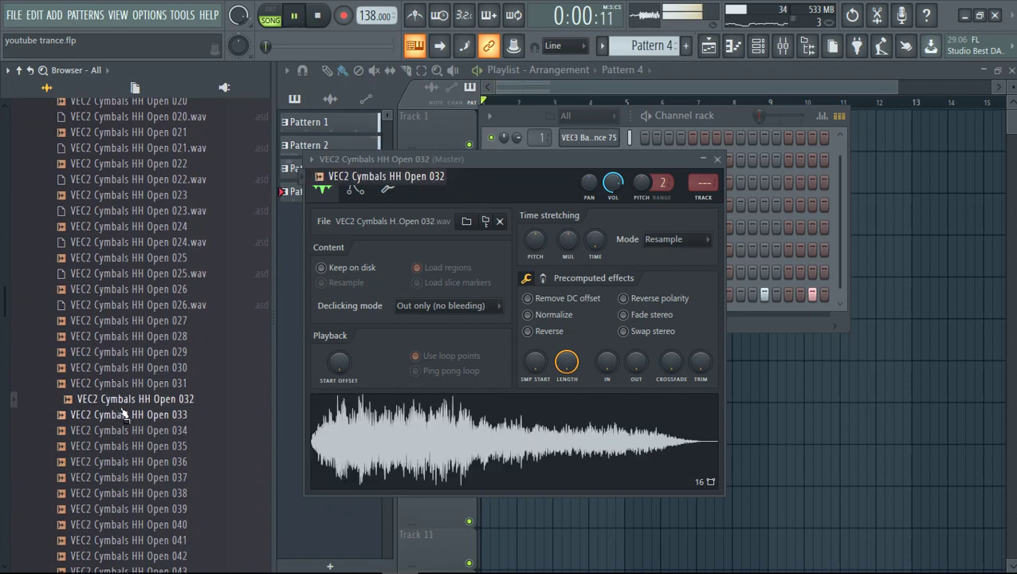
- Compare neighbouring open hi-hat samples, load VEC2 Cymbals HH Open 030 and set its fade-out to 32%
{"action": "middle_click", "coordinate": [135, 385]}
{"action": "key", "text": "space"}
{"action": "middle_click", "coordinate": [146, 370]}
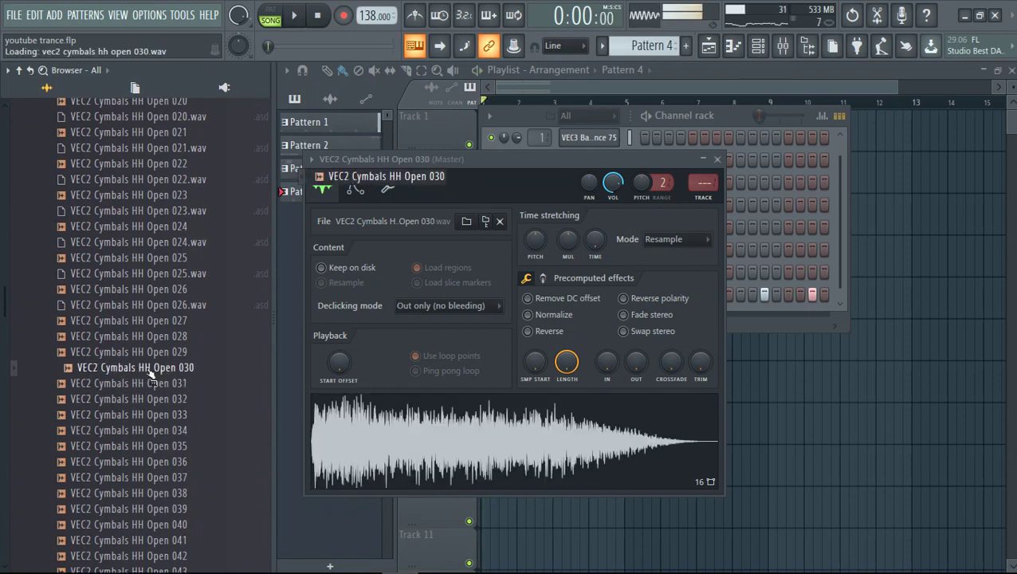
{"action": "key", "text": "space"}
{"action": "middle_click", "coordinate": [158, 354]}
{"action": "middle_click", "coordinate": [152, 369]}
{"action": "key", "text": "space"}
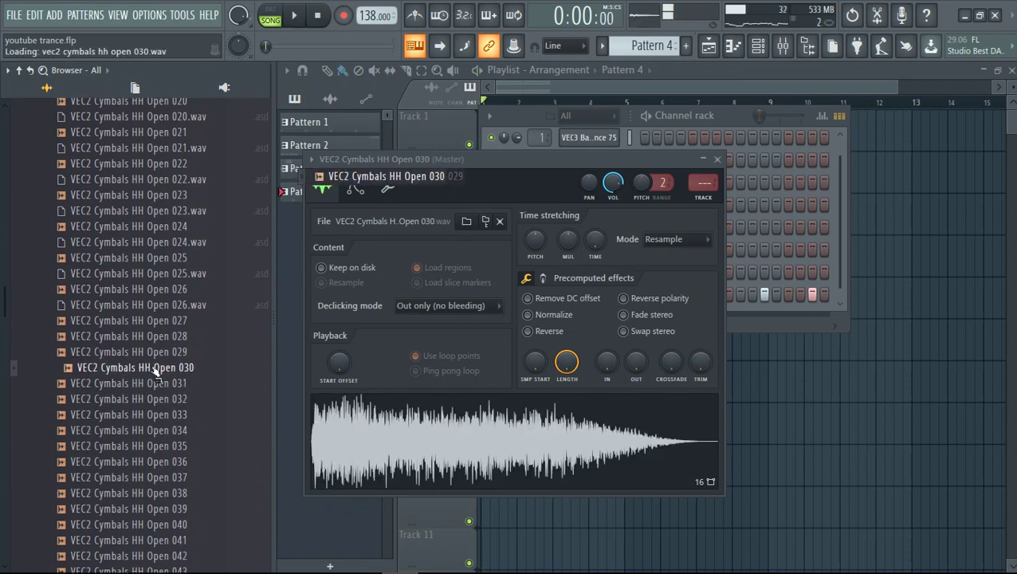
{"action": "left_click_drag", "start_coordinate": [635, 363], "coordinate": [638, 361]}
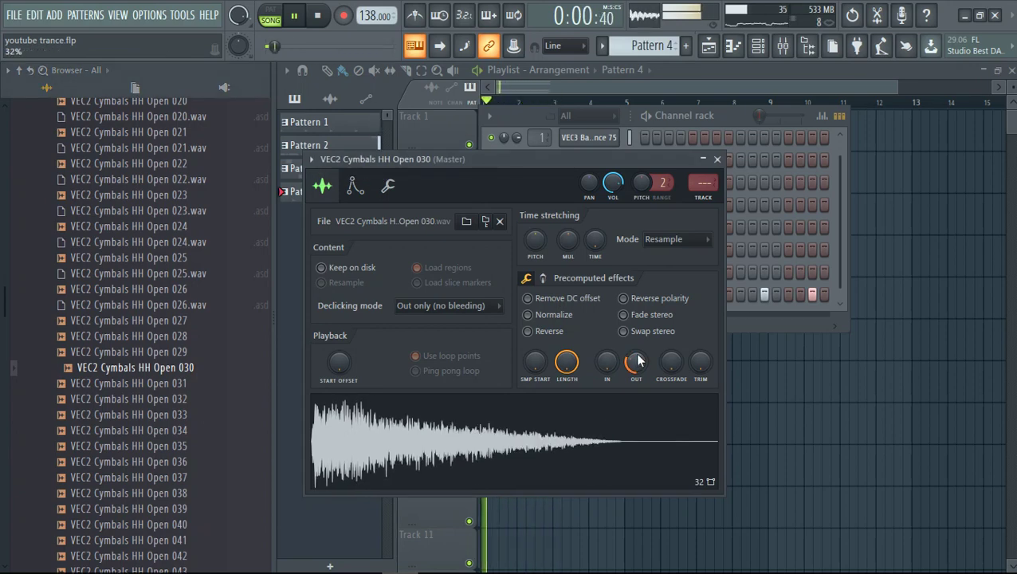
- Route the open hi-hat channel to mixer track 8 and lower that track's volume
{"action": "key", "text": "F9"}
{"action": "key", "text": "space"}
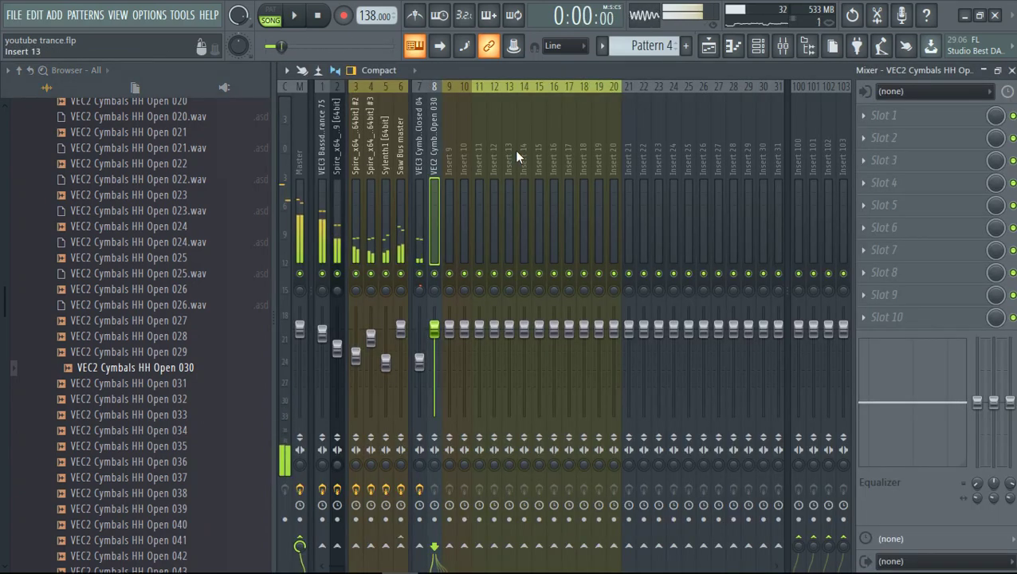
{"action": "left_click_drag", "start_coordinate": [435, 343], "coordinate": [435, 355]}
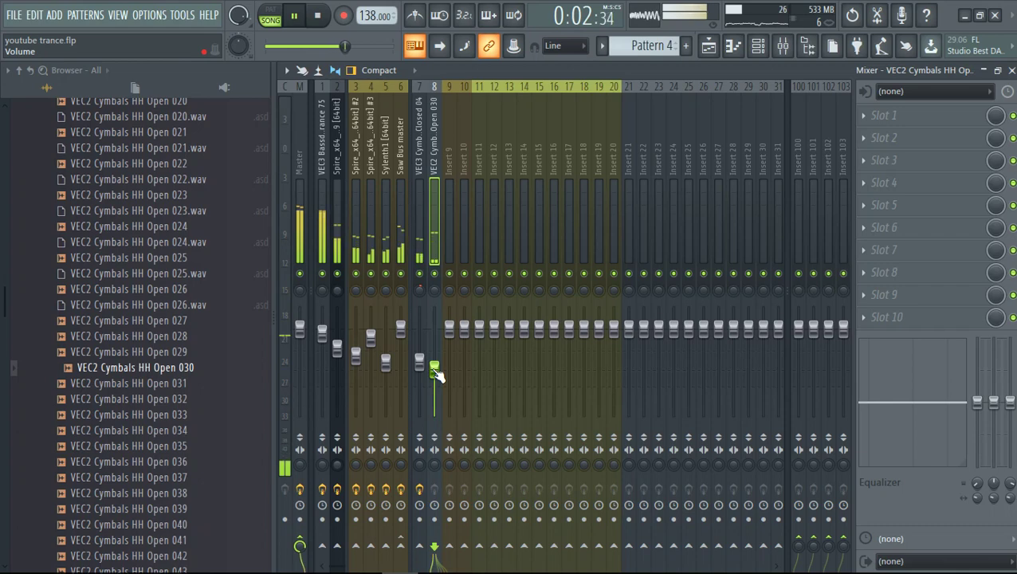
- Replace the open hi-hat sample with VEC2 Cymbals HH Open 027 and set its pitch to -108 cents with range 4
{"action": "left_click", "coordinate": [758, 45]}
{"action": "left_click", "coordinate": [583, 295]}
{"action": "left_click_drag", "start_coordinate": [642, 182], "coordinate": [642, 196]}
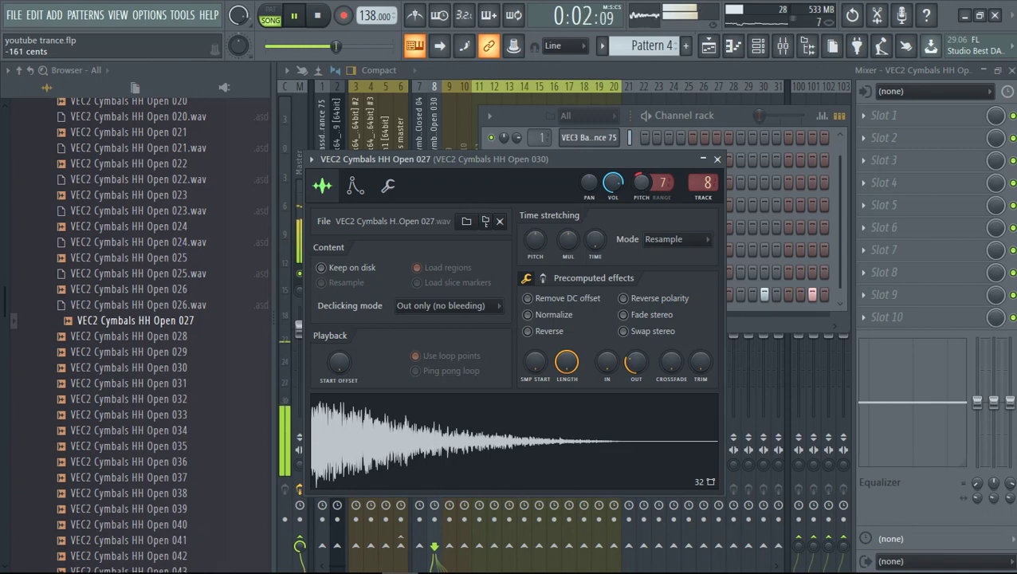
{"action": "left_click_drag", "start_coordinate": [660, 182], "coordinate": [660, 169]}
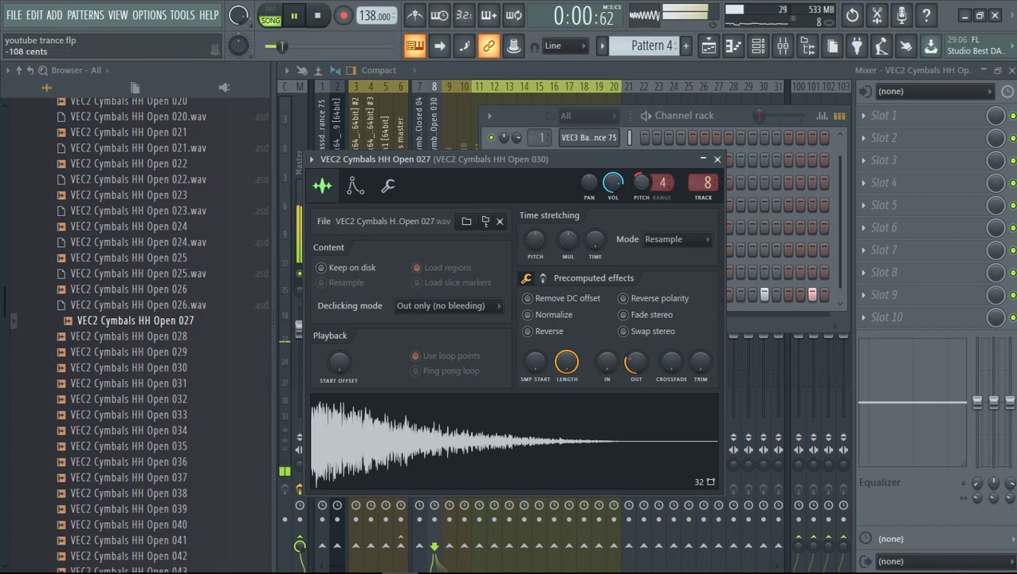
- Briefly solo the open hi-hat's mixer track 8 and load Fruity Parametric EQ 2 in its first effect slot
{"action": "left_click", "coordinate": [462, 119]}
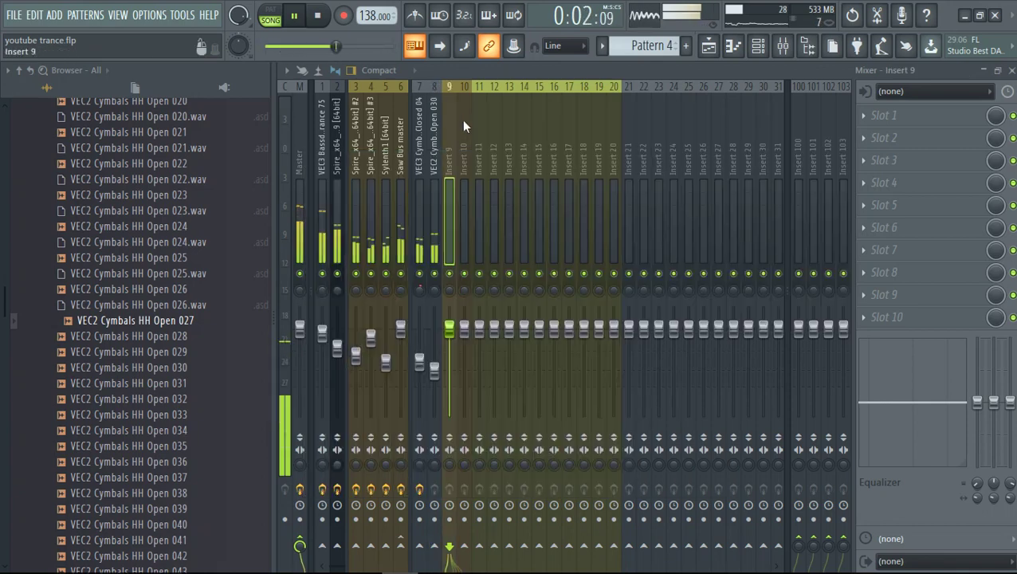
{"action": "right_click", "coordinate": [435, 266]}
{"action": "left_click", "coordinate": [434, 235]}
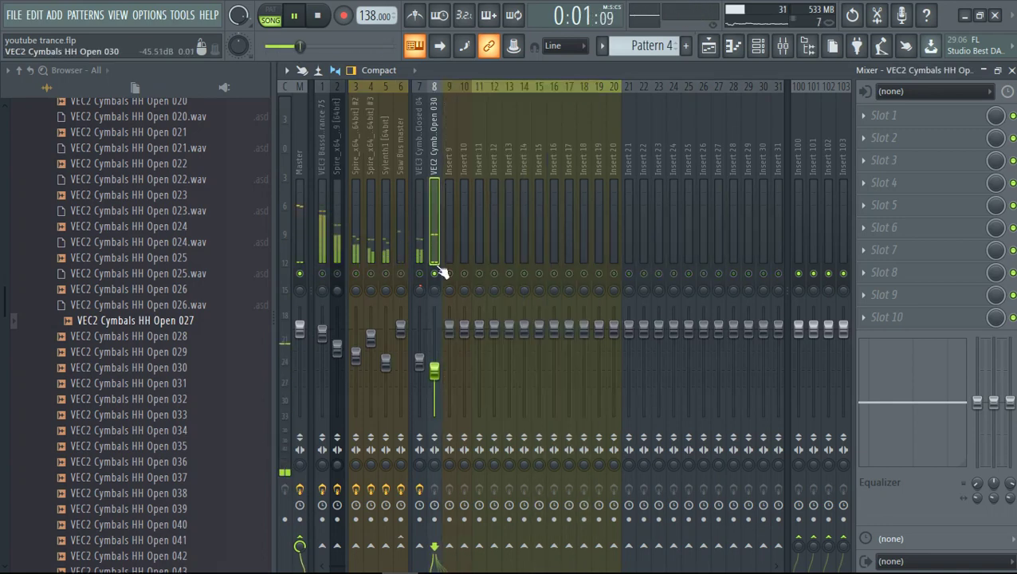
{"action": "left_click", "coordinate": [881, 115]}
{"action": "left_click", "coordinate": [657, 120]}
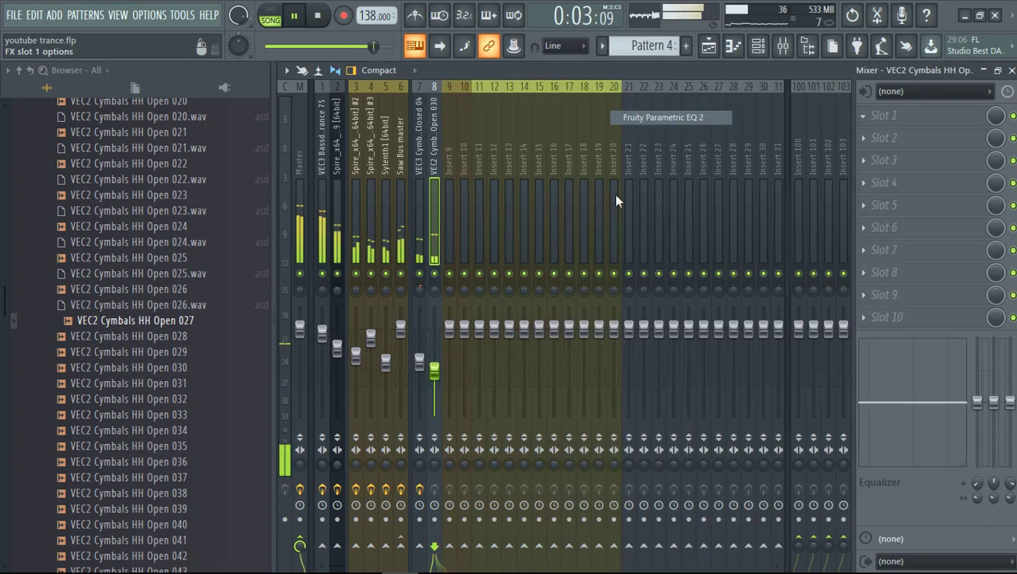
- Cut the open hi-hat's low end with a band 1 high-pass and dip band 5 slightly in the treble
{"action": "left_click_drag", "start_coordinate": [415, 329], "coordinate": [464, 363]}
{"action": "mouse_move", "coordinate": [559, 299]}
{"action": "left_mouse_down"}
{"action": "mouse_move", "coordinate": [527, 291]}
{"action": "mouse_move", "coordinate": [605, 283]}
{"action": "mouse_move", "coordinate": [575, 299]}
{"action": "left_mouse_up"}
{"action": "mouse_move", "coordinate": [604, 313]}
{"action": "left_mouse_down"}
{"action": "mouse_move", "coordinate": [635, 328]}
{"action": "mouse_move", "coordinate": [603, 319]}
{"action": "left_mouse_up"}
{"action": "left_click_drag", "start_coordinate": [459, 365], "coordinate": [481, 303]}
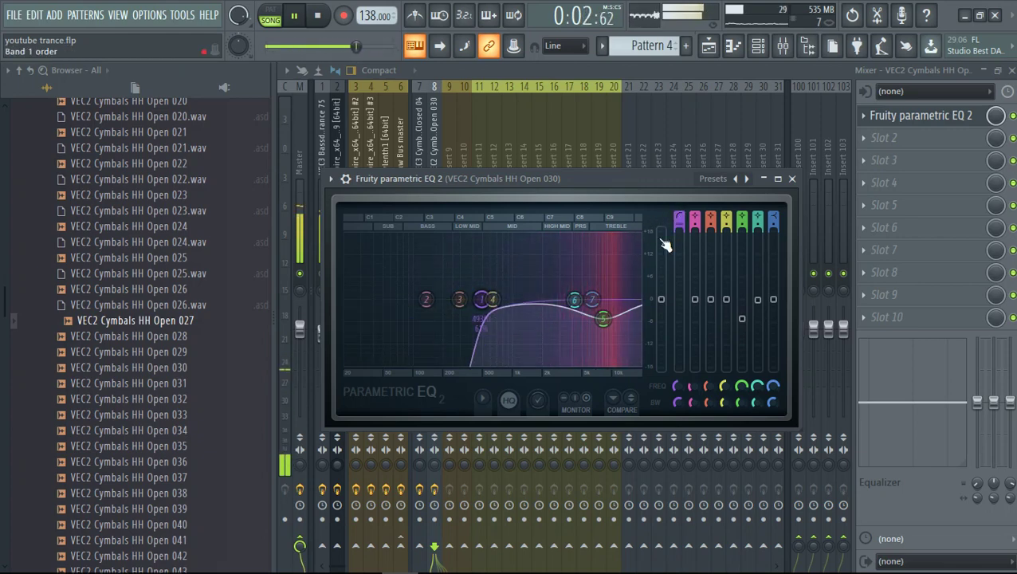
{"action": "left_click", "coordinate": [445, 146]}
{"action": "left_click", "coordinate": [435, 149]}
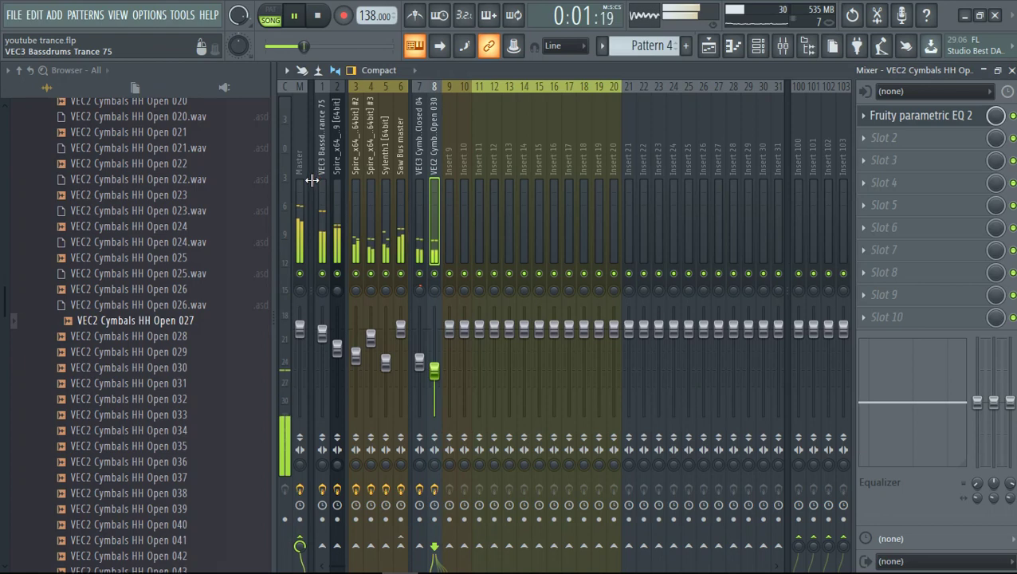
- Examine the full mix's frequency spectrum in SPAN Plus on the Master track and stop playback
{"action": "left_click", "coordinate": [299, 159]}
{"action": "left_click", "coordinate": [925, 115]}
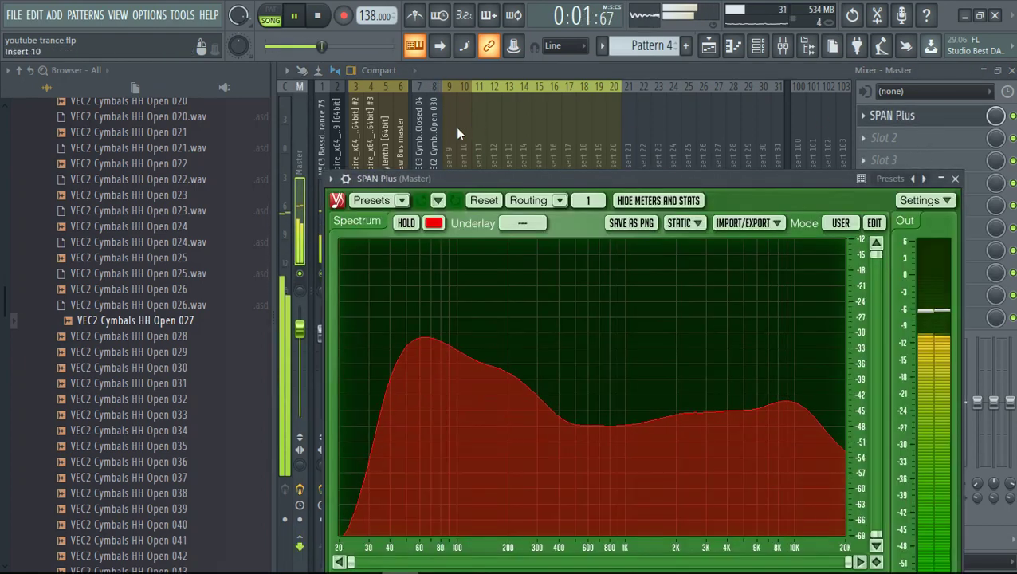
{"action": "left_click", "coordinate": [436, 134]}
{"action": "key", "text": "space"}
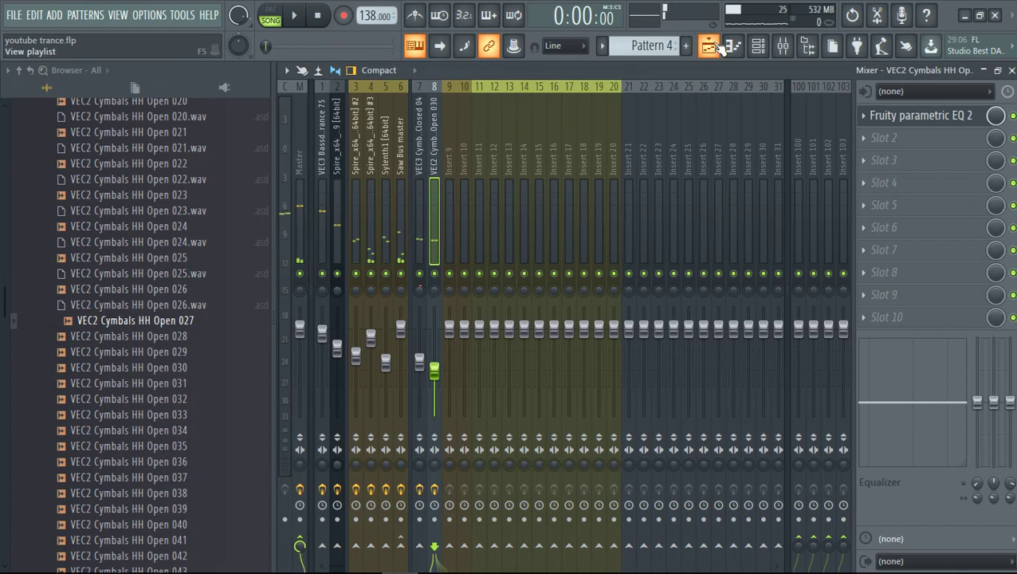
- Return to the playlist and create a new empty Pattern 5 with its default name
{"action": "left_click", "coordinate": [710, 45]}
{"action": "left_click", "coordinate": [685, 46]}
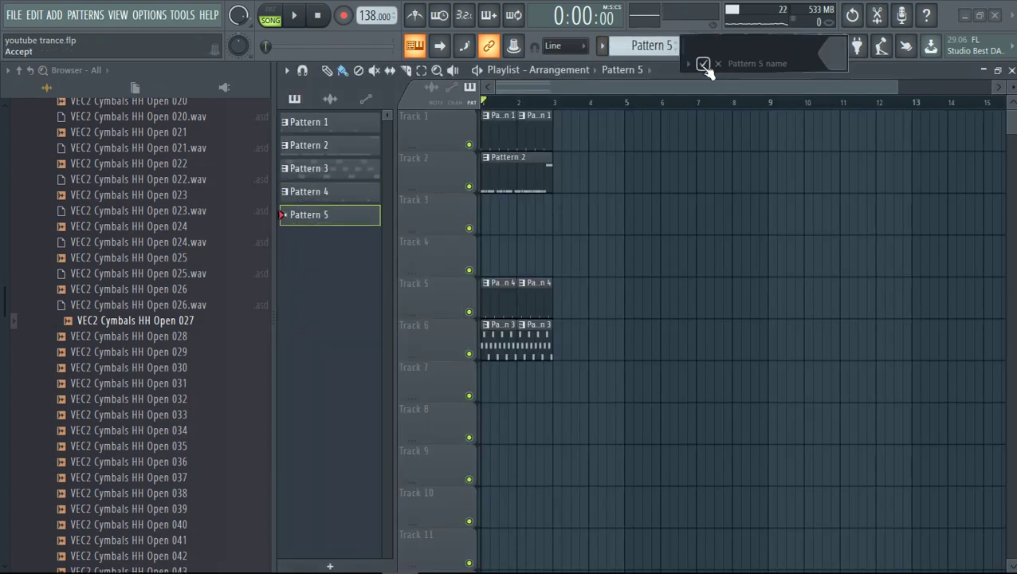
{"action": "left_click", "coordinate": [703, 64]}
- Close the VEC2 Cymbals folder, open VEC2 Claps and preview VEC2 Claps 004
{"action": "left_click_drag", "start_coordinate": [2, 287], "coordinate": [44, 211]}
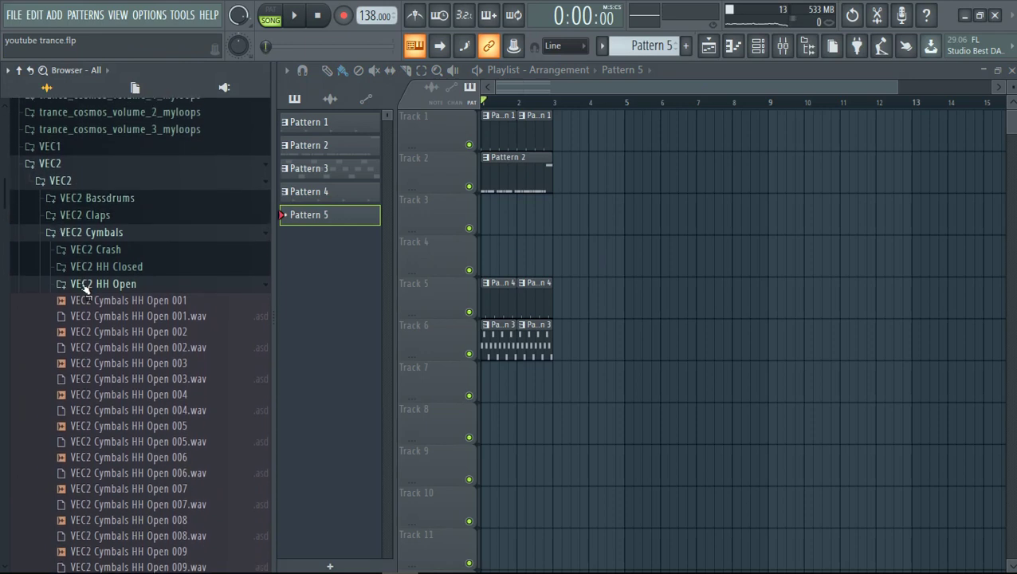
{"action": "left_click", "coordinate": [88, 285]}
{"action": "left_click", "coordinate": [102, 232]}
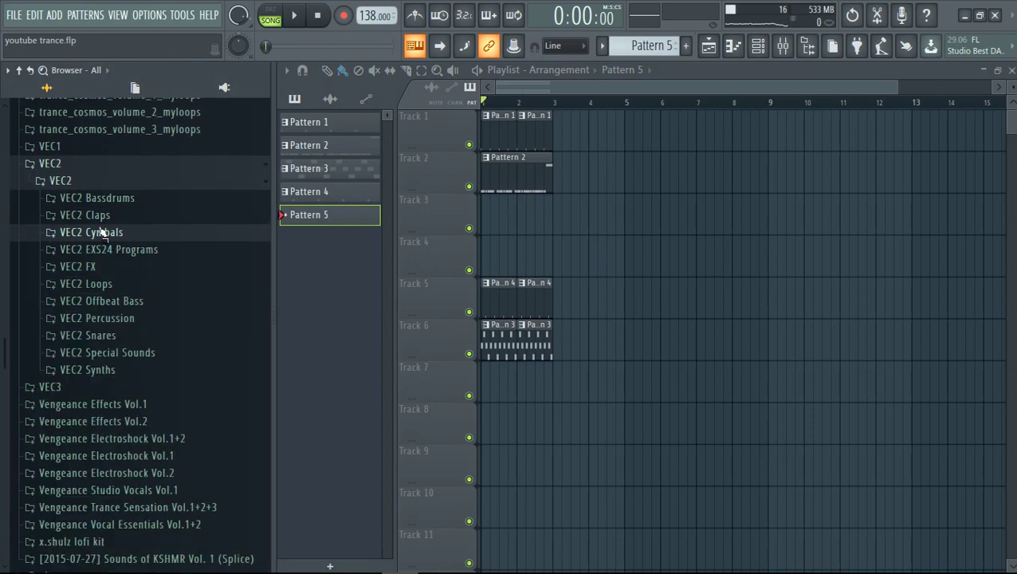
{"action": "left_click", "coordinate": [93, 215]}
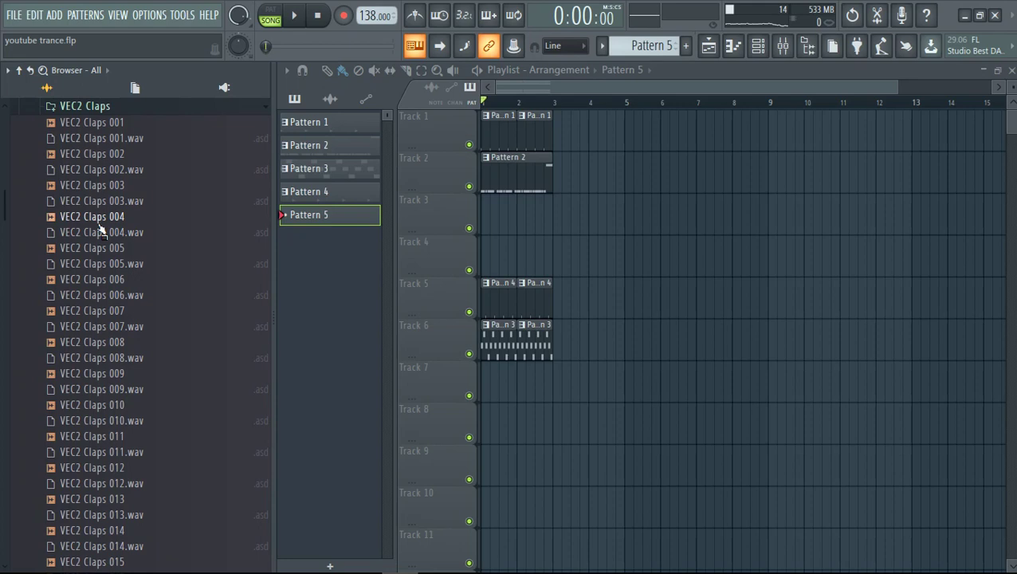
{"action": "left_click", "coordinate": [100, 226]}
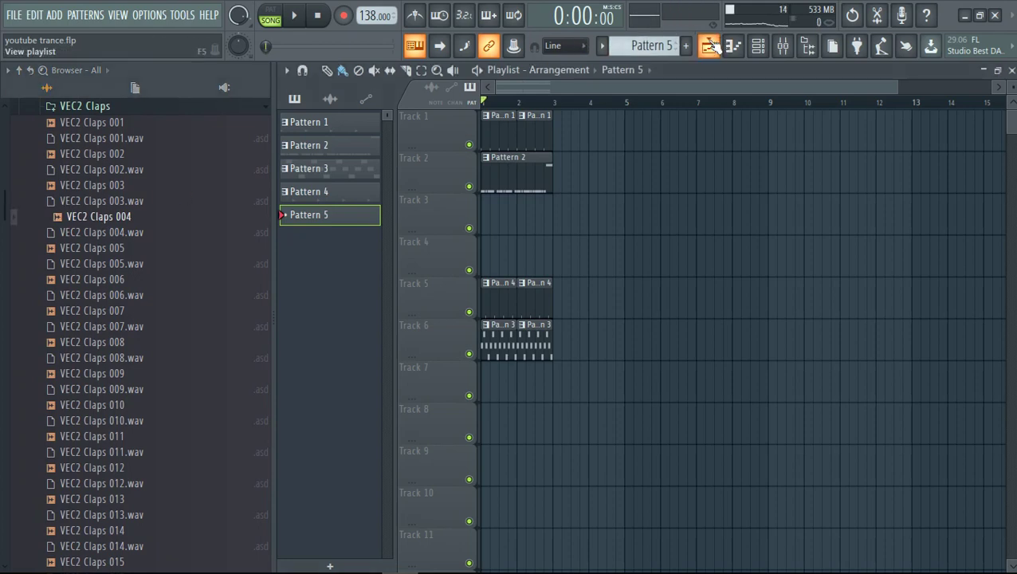
- Enlarge the channel rack and add a TruePianos [64bit] channel using the Emerald module
{"action": "left_click", "coordinate": [759, 47]}
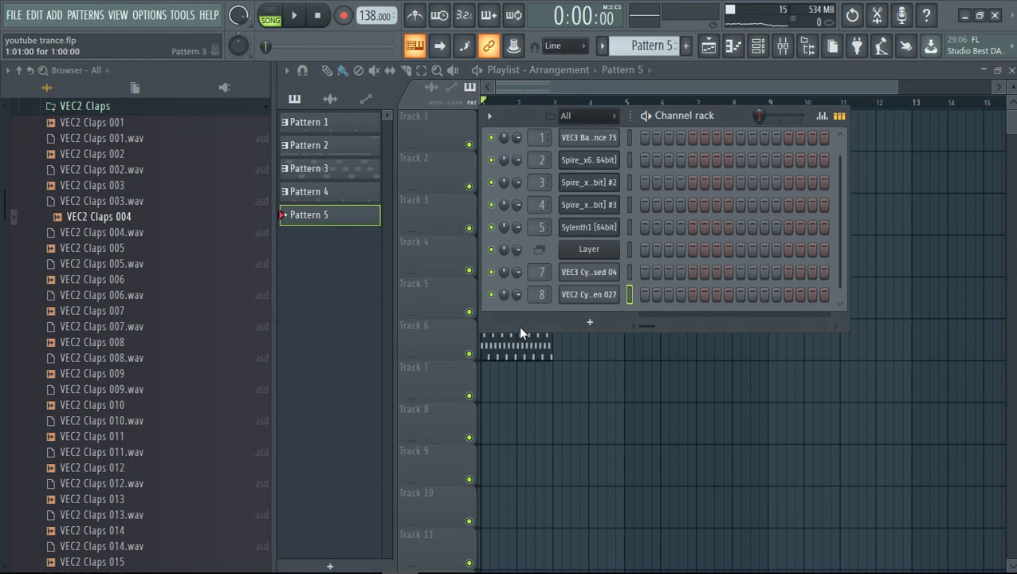
{"action": "left_click_drag", "start_coordinate": [849, 333], "coordinate": [847, 514]}
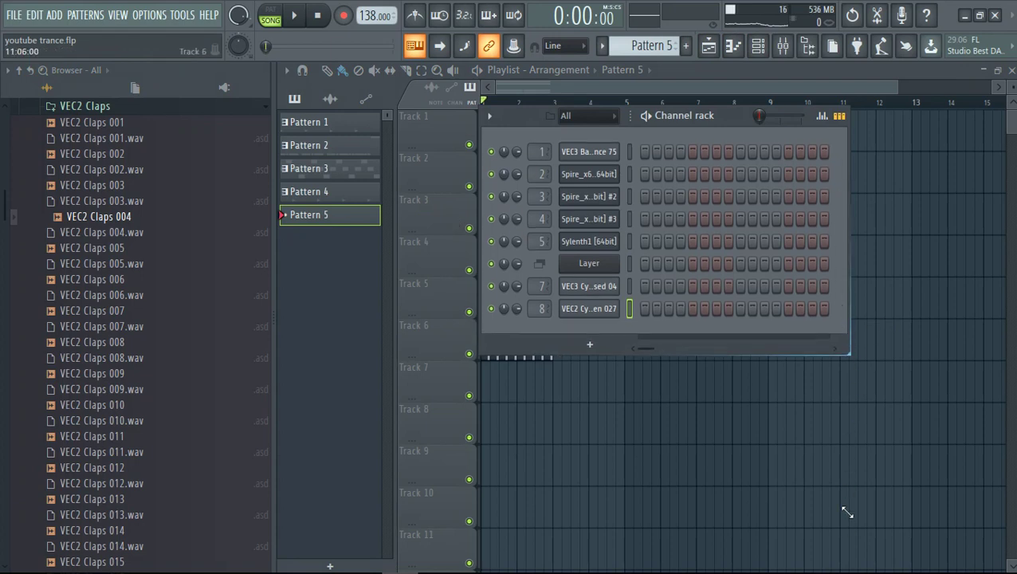
{"action": "left_click", "coordinate": [603, 351]}
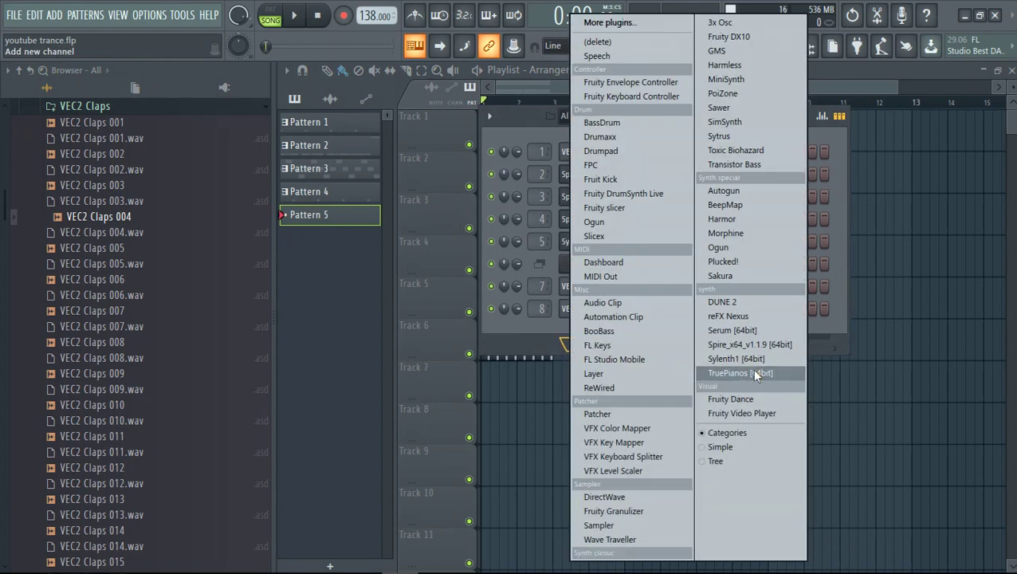
{"action": "left_click", "coordinate": [756, 375]}
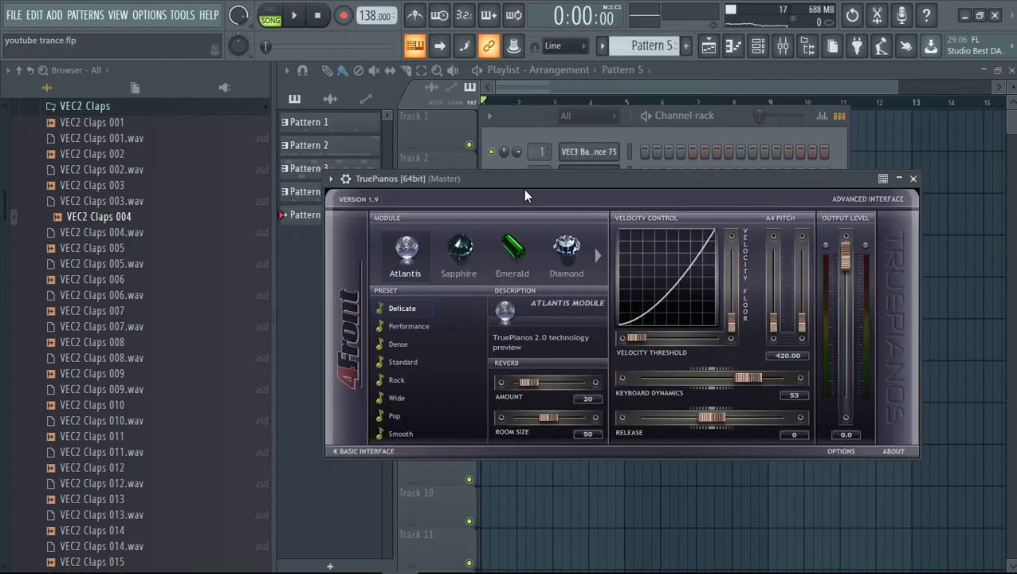
{"action": "left_click_drag", "start_coordinate": [526, 196], "coordinate": [578, 210]}
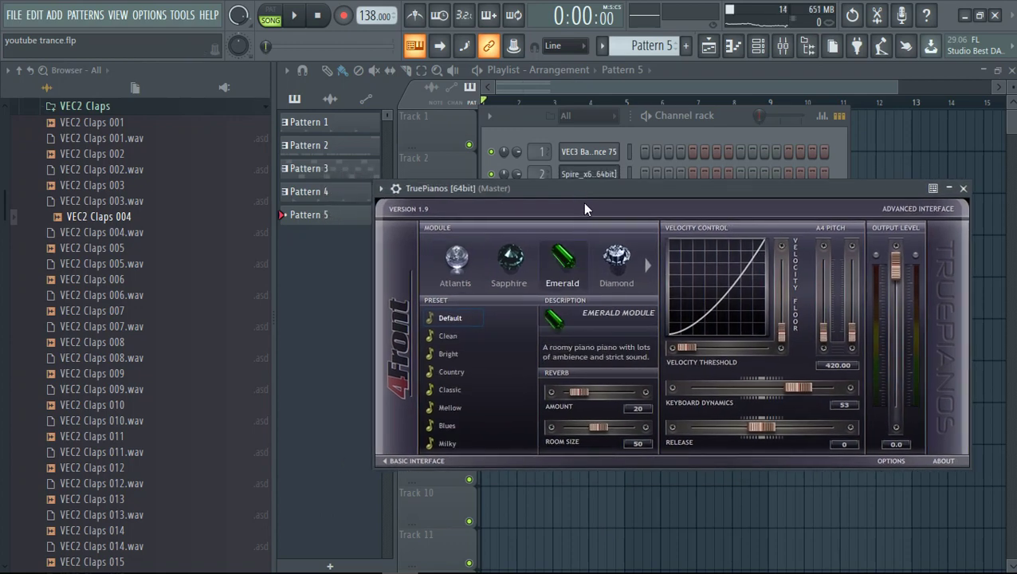
- Audition notes on the Emerald piano and select the Classic preset
{"action": "key", "text": "v"}
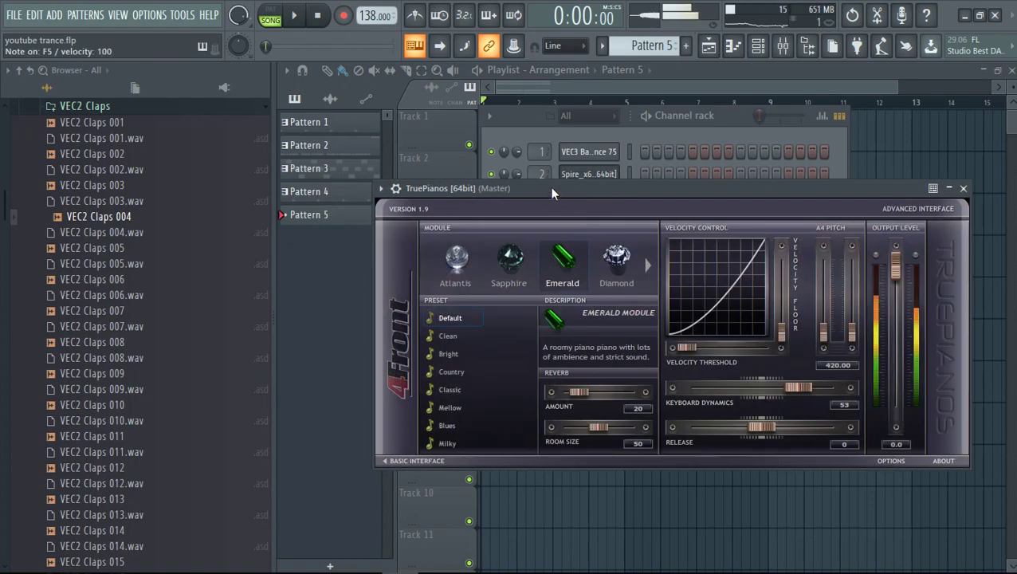
{"action": "key", "text": "z"}
{"action": "key", "text": "v"}
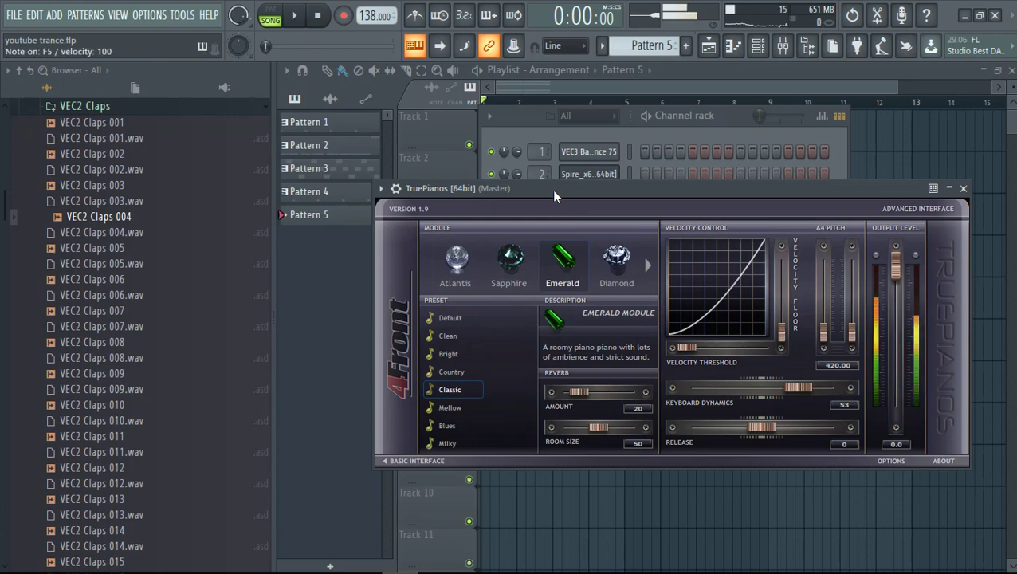
{"action": "key", "text": "v"}
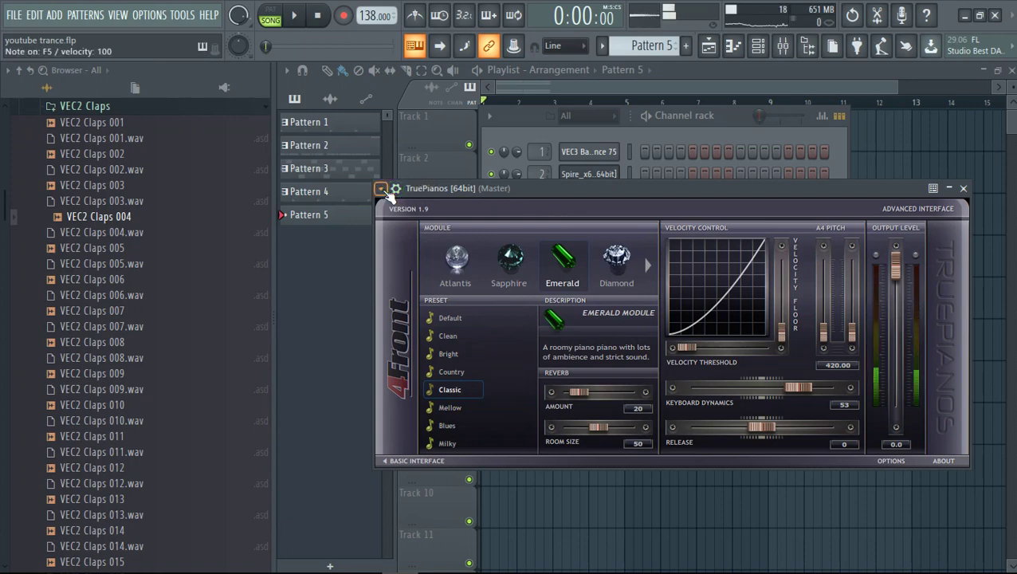
- Route TruePianos to its own mixer track and move that track along to insert 15
{"action": "left_click", "coordinate": [383, 190]}
{"action": "left_click", "coordinate": [610, 234]}
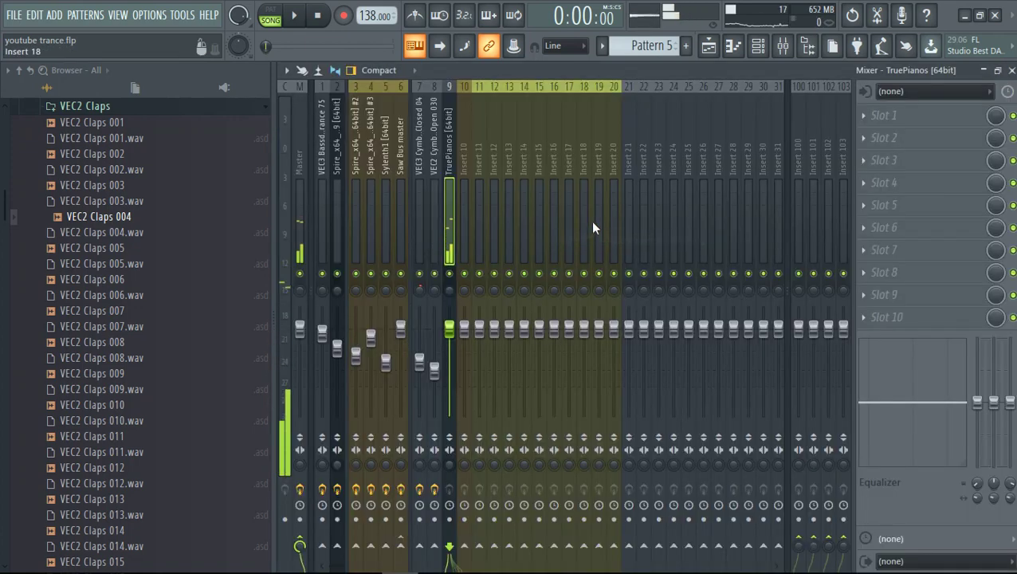
{"action": "key", "text": "alt+Right"}
{"action": "key", "text": "alt+Right"}
{"action": "key", "text": "alt+Right"}
{"action": "key", "text": "alt+Right"}
{"action": "key", "text": "alt+Right"}
{"action": "key", "text": "alt+Right"}
{"action": "key", "text": "alt+Right"}
{"action": "key", "text": "alt+Right"}
{"action": "key", "text": "alt+Right"}
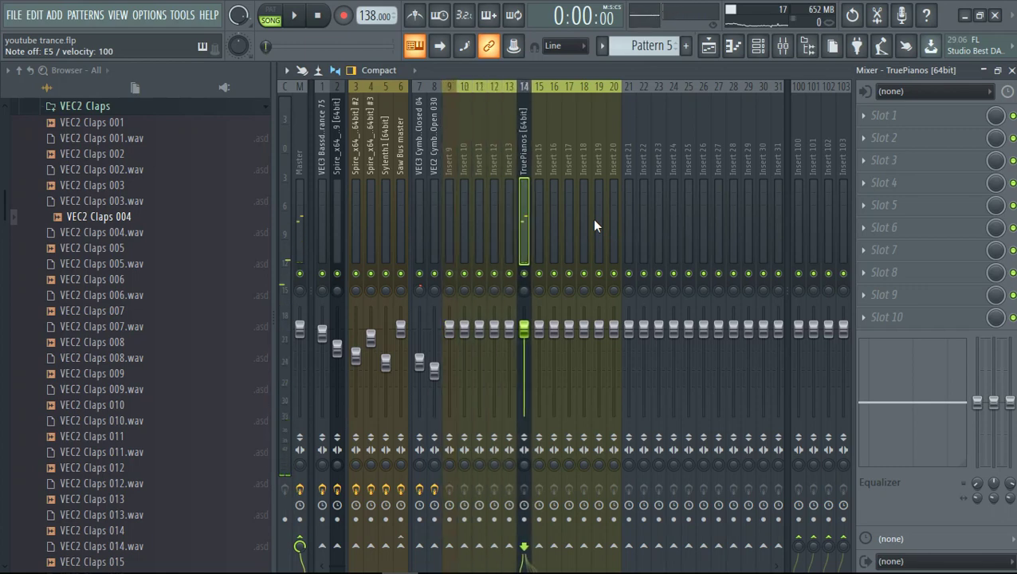
{"action": "key", "text": "alt+Right"}
{"action": "key", "text": "alt+Left"}
{"action": "key", "text": "alt+Left"}
{"action": "key", "text": "alt+Left"}
{"action": "key", "text": "alt+Left"}
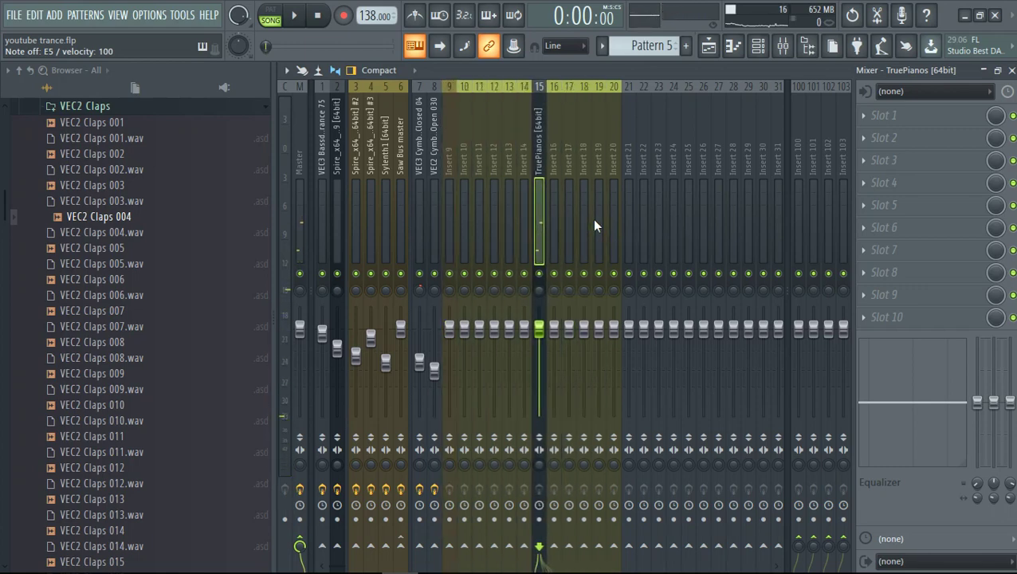
- Add ValhallaVintageVerb to the first effect slot of the TruePianos track, set its mix to 18.8 %, and audition the piano
{"action": "key", "text": "v"}
{"action": "left_click", "coordinate": [885, 116]}
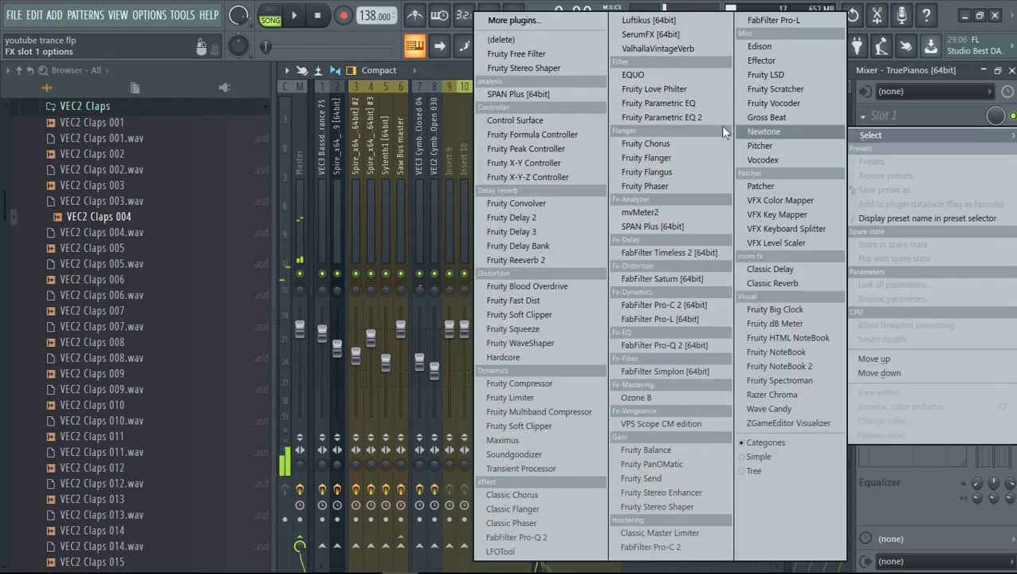
{"action": "left_click", "coordinate": [678, 43]}
{"action": "left_click_drag", "start_coordinate": [412, 339], "coordinate": [417, 417]}
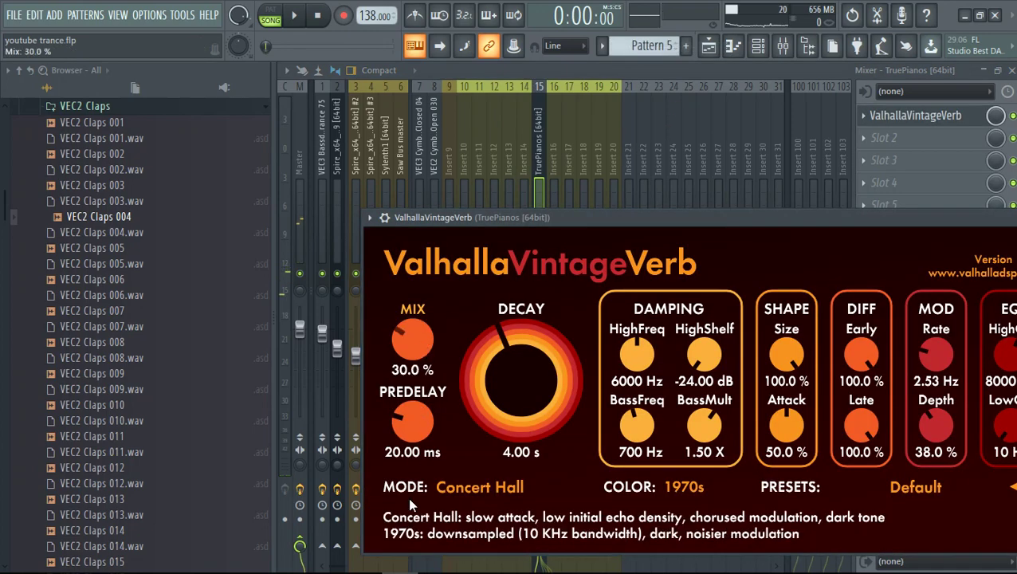
{"action": "left_click_drag", "start_coordinate": [408, 496], "coordinate": [408, 512]}
{"action": "key", "text": "v"}
{"action": "key", "text": "v"}
{"action": "left_click_drag", "start_coordinate": [414, 348], "coordinate": [415, 358]}
{"action": "key", "text": "v"}
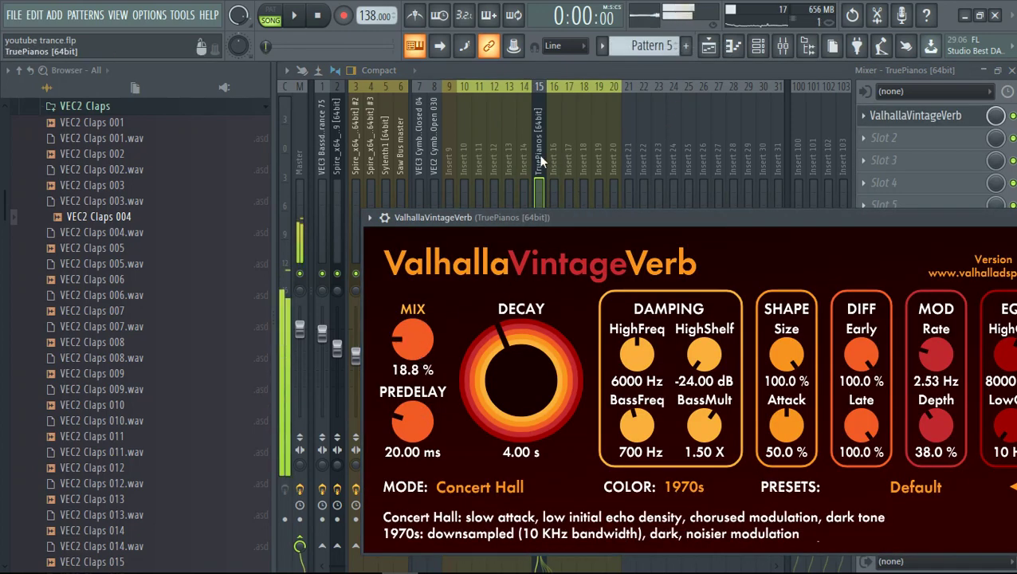
{"action": "left_click", "coordinate": [915, 116]}
- Load Fruity Parametric EQ 2 in the second slot and make band 1 a Steep 8 low cut
{"action": "left_click", "coordinate": [885, 138]}
{"action": "left_click", "coordinate": [658, 103]}
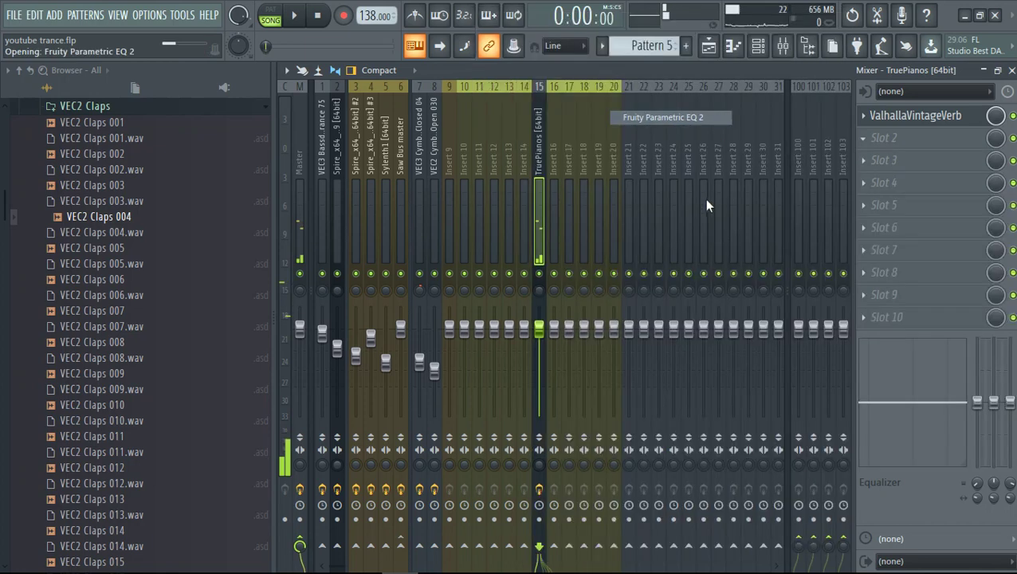
{"action": "mouse_move", "coordinate": [737, 275]}
{"action": "left_mouse_down"}
{"action": "mouse_move", "coordinate": [738, 289]}
{"action": "mouse_move", "coordinate": [737, 267]}
{"action": "left_mouse_up"}
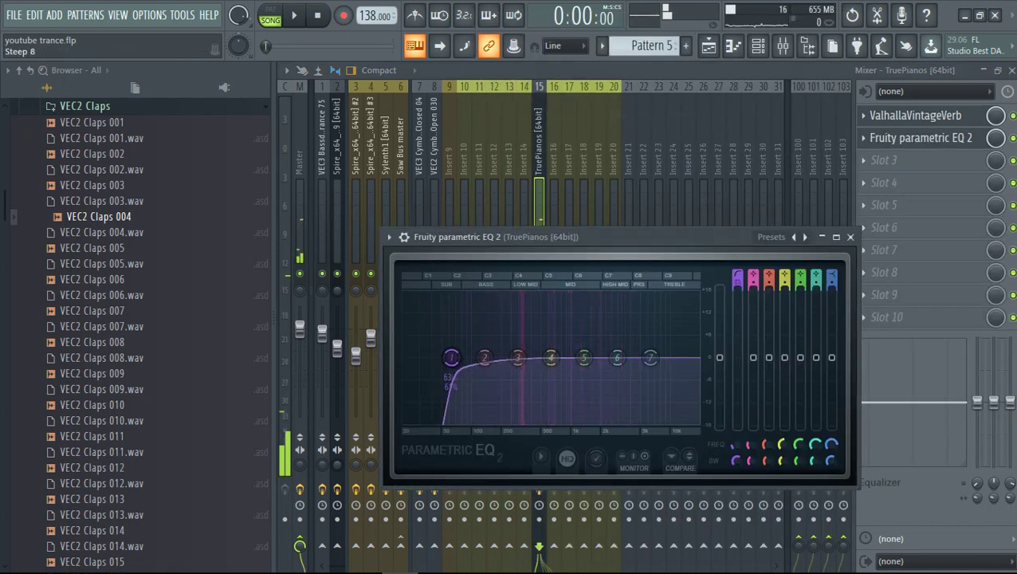
{"action": "key", "text": "v"}
- Raise the piano's low-cut frequency, cut bands 3 and 4, boost bands 5 and 7, and lower the TruePianos track volume
{"action": "left_click_drag", "start_coordinate": [452, 357], "coordinate": [520, 374]}
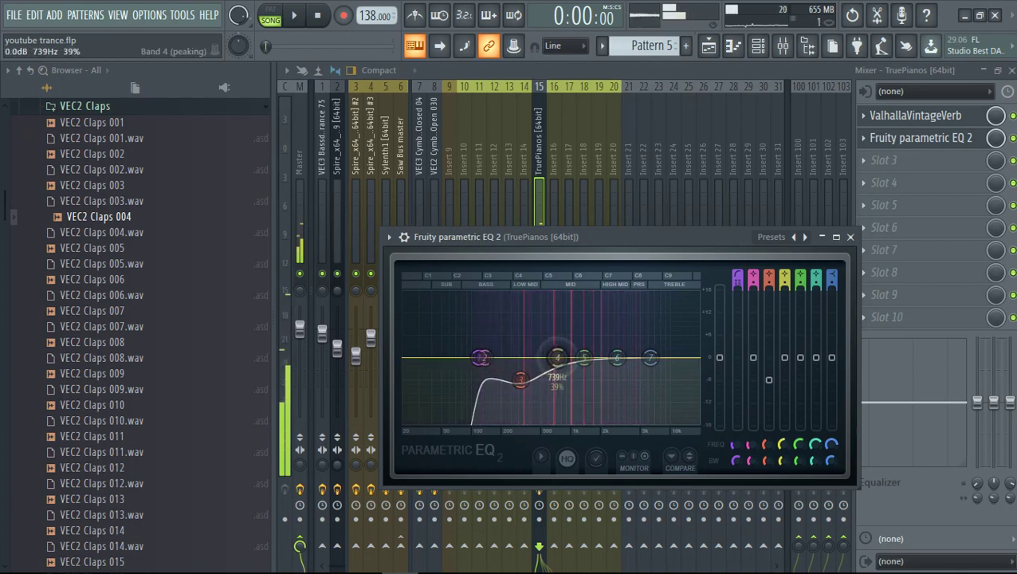
{"action": "left_click_drag", "start_coordinate": [569, 358], "coordinate": [562, 356]}
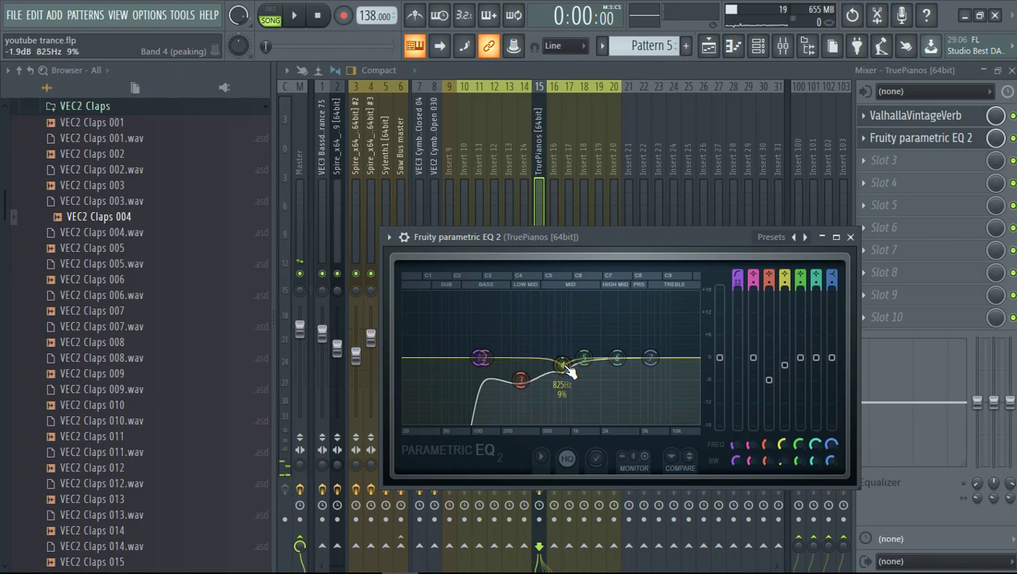
{"action": "left_click_drag", "start_coordinate": [561, 369], "coordinate": [634, 345]}
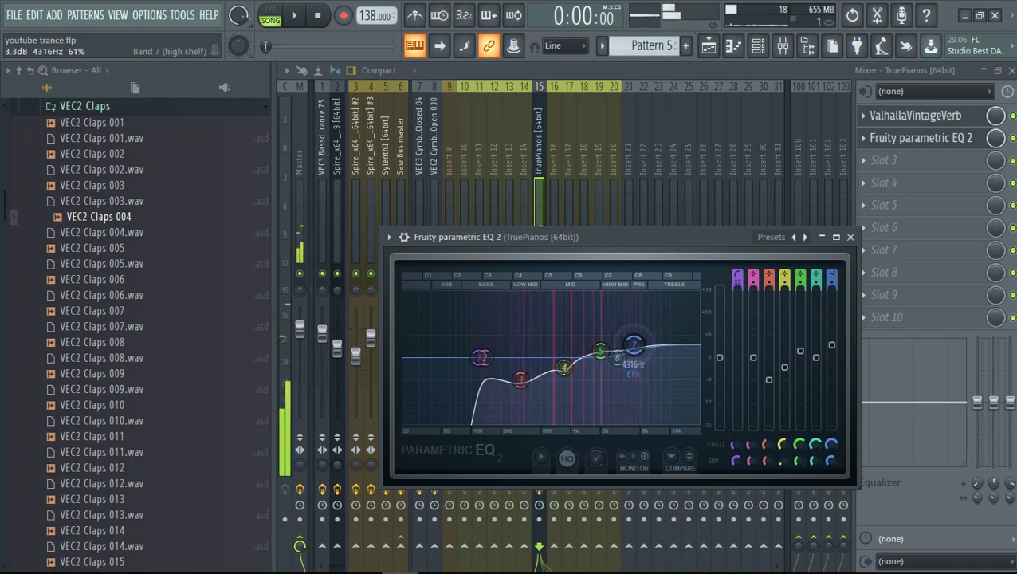
{"action": "left_click", "coordinate": [541, 150]}
{"action": "left_click_drag", "start_coordinate": [539, 329], "coordinate": [539, 348]}
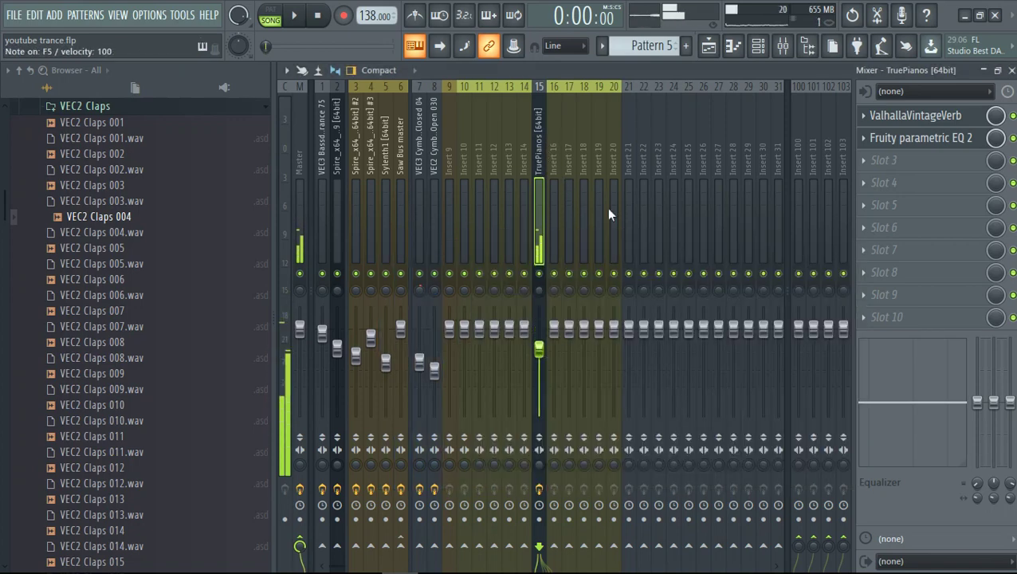
- Place a Pattern 5 clip at bar 1 of Track 4 and open the TruePianos piano roll
{"action": "key", "text": "F5"}
{"action": "left_click_drag", "start_coordinate": [526, 254], "coordinate": [499, 253]}
{"action": "left_click", "coordinate": [748, 44]}
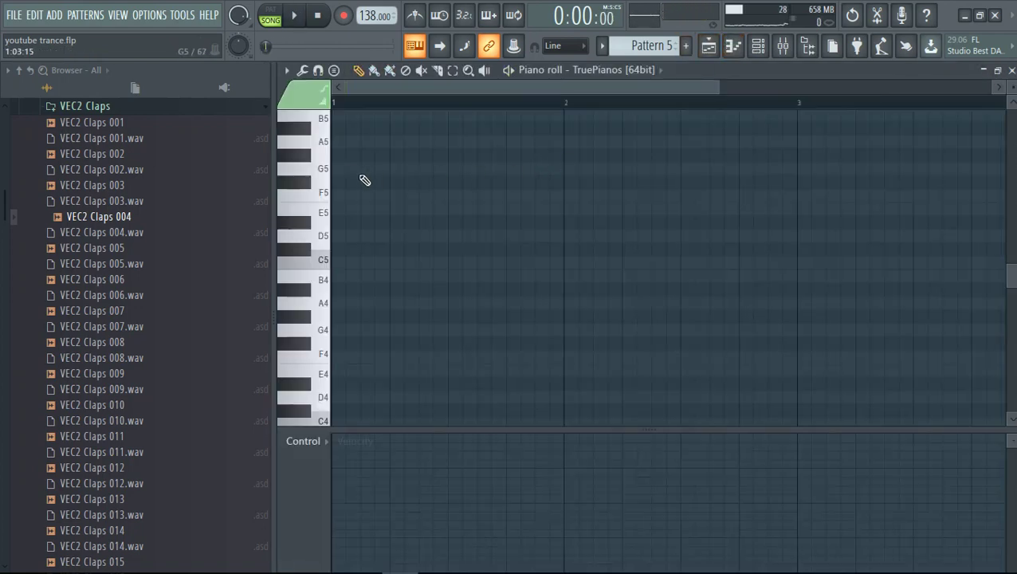
- Try out opening notes at bar 1, settling on a two-step F6, and check it against the track
{"action": "left_click", "coordinate": [339, 142]}
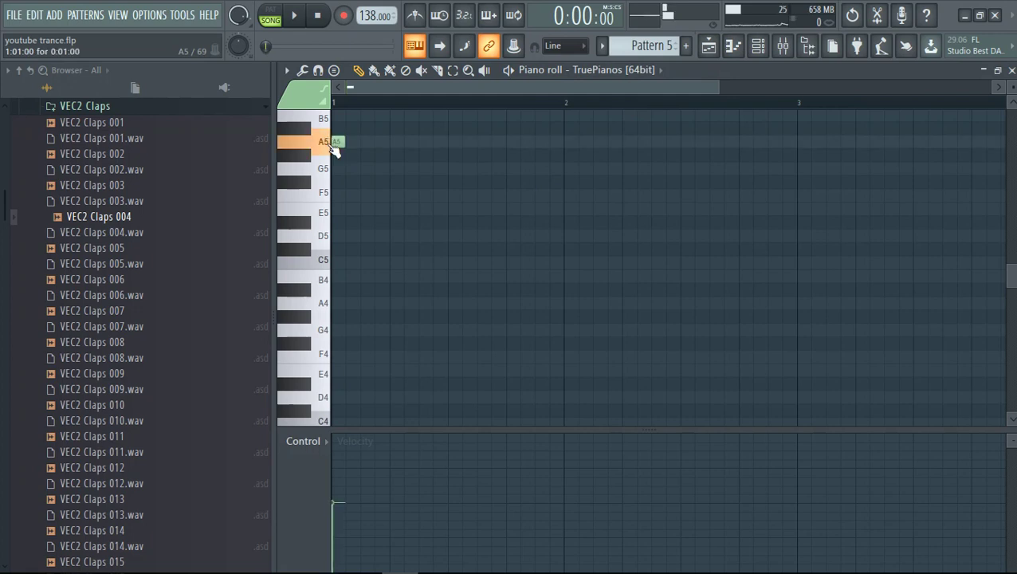
{"action": "scroll", "coordinate": [425, 322], "scroll_direction": "up", "scroll_amount": 4}
{"action": "right_click", "coordinate": [342, 287]}
{"action": "left_click", "coordinate": [338, 124]}
{"action": "scroll", "coordinate": [414, 247], "scroll_direction": "up", "scroll_amount": 3}
{"action": "key", "text": "space"}
{"action": "key", "text": "space"}
{"action": "left_click_drag", "start_coordinate": [342, 236], "coordinate": [347, 300]}
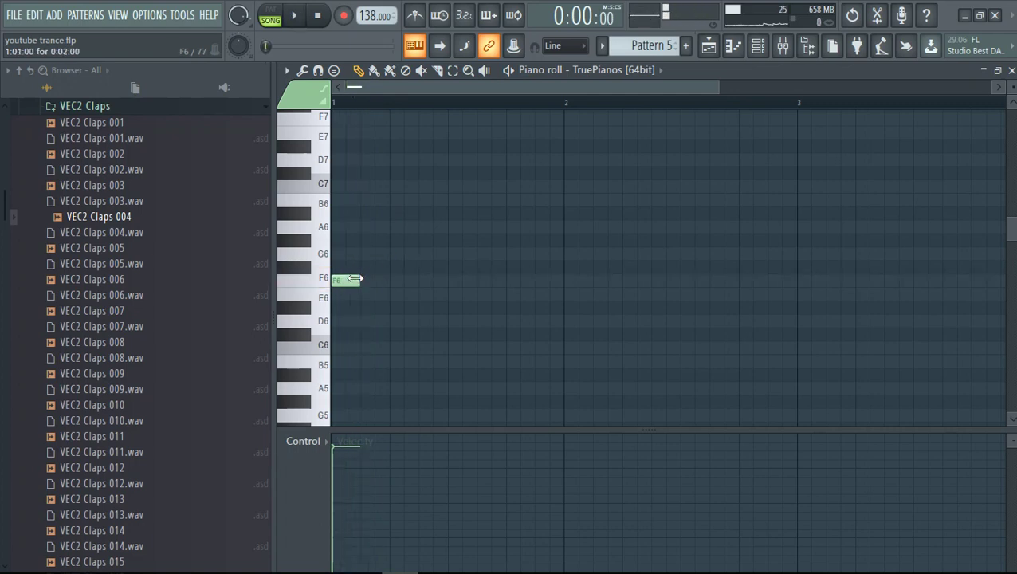
{"action": "key", "text": "space"}
{"action": "key", "text": "space"}
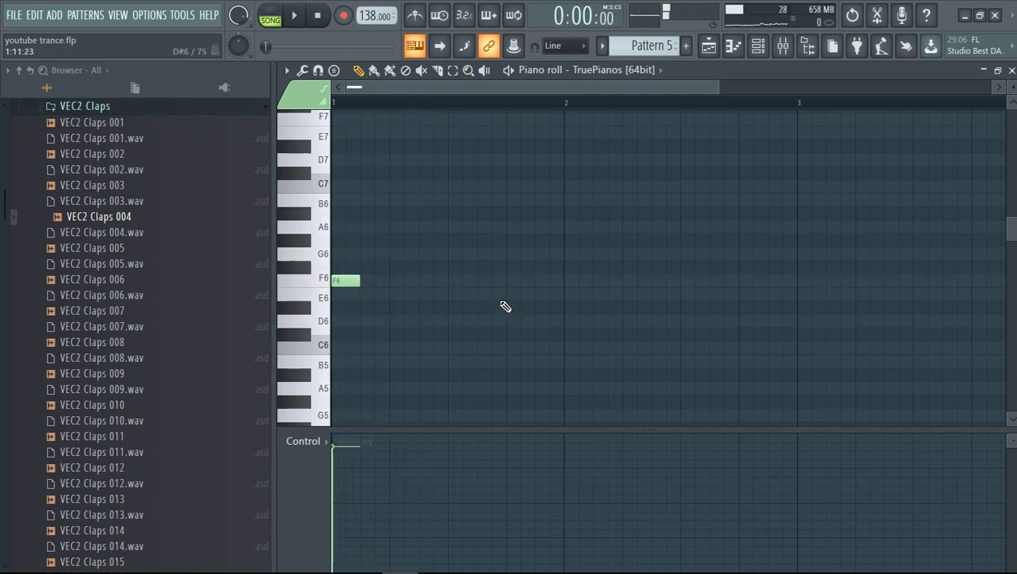
- Add two-step notes on D6 at step 13 and A6 at step 15 of bar 1, and play the phrase
{"action": "left_click_drag", "start_coordinate": [515, 312], "coordinate": [518, 334]}
{"action": "left_click", "coordinate": [530, 252]}
{"action": "left_click", "coordinate": [536, 227]}
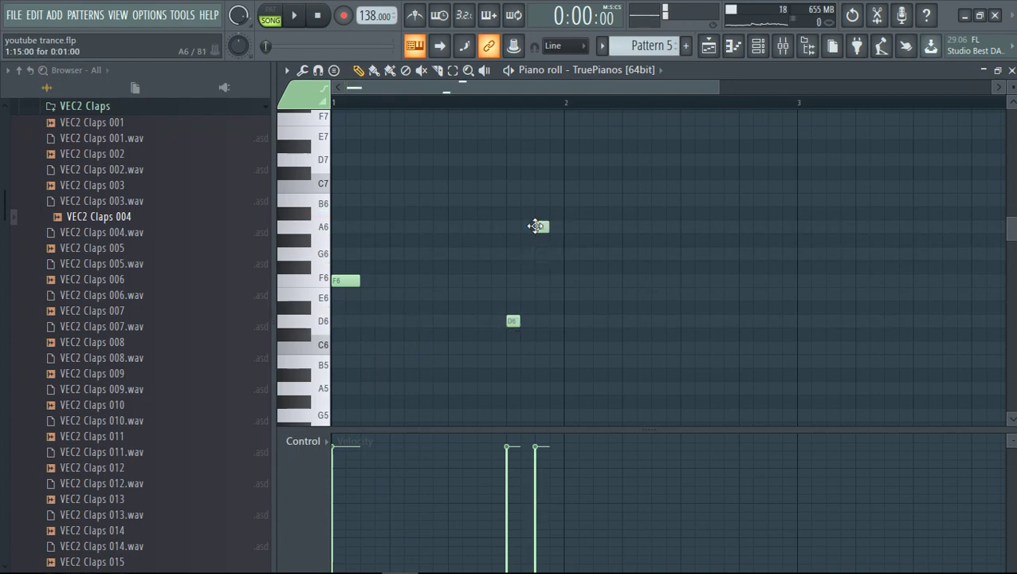
{"action": "left_click_drag", "start_coordinate": [536, 227], "coordinate": [536, 248]}
{"action": "left_click_drag", "start_coordinate": [520, 321], "coordinate": [536, 321]}
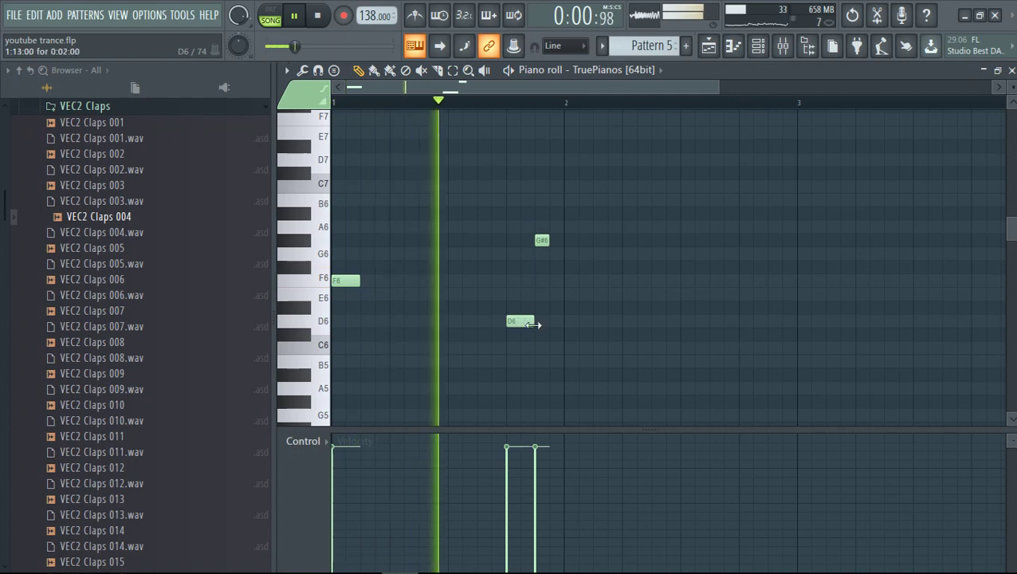
{"action": "key", "text": "space"}
{"action": "left_click_drag", "start_coordinate": [543, 240], "coordinate": [541, 226]}
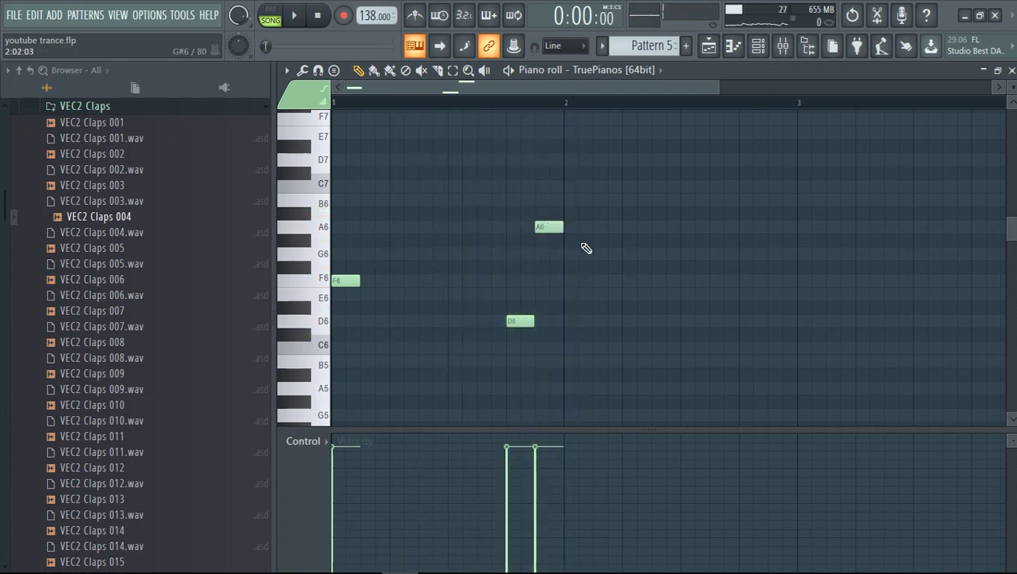
{"action": "key", "text": "space"}
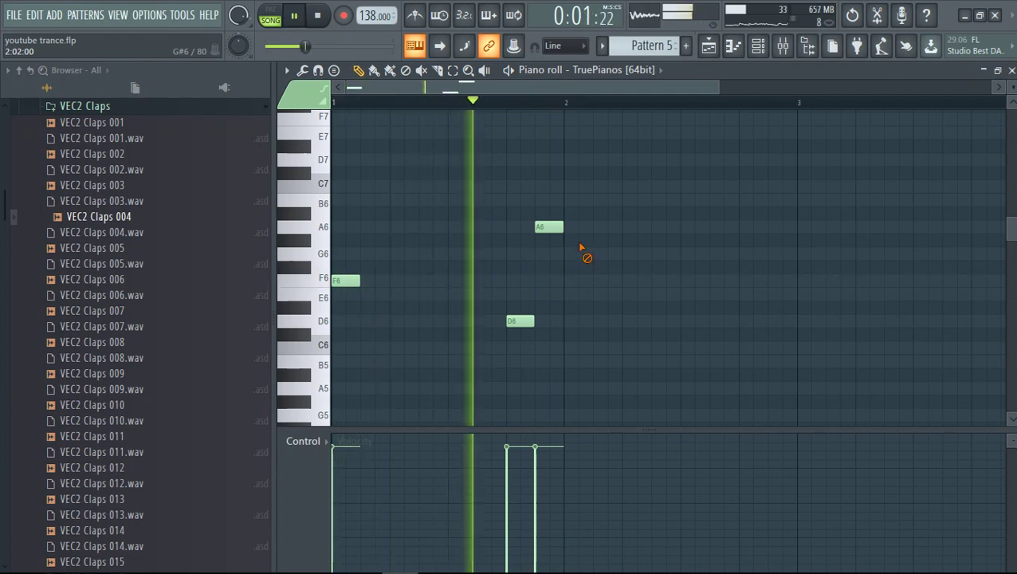
{"action": "key", "text": "space"}
- Re-pitch the opening note to E6 and finally to C6, auditioning each change against the track
{"action": "mouse_move", "coordinate": [347, 279]}
{"action": "left_mouse_down"}
{"action": "mouse_move", "coordinate": [346, 307]}
{"action": "mouse_move", "coordinate": [345, 294]}
{"action": "left_mouse_up"}
{"action": "key", "text": "space"}
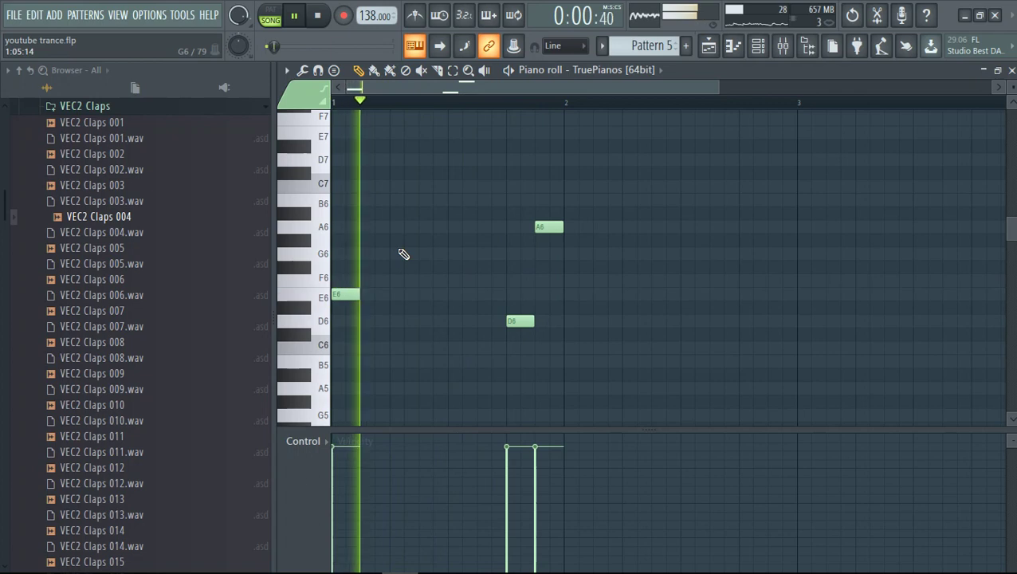
{"action": "key", "text": "space"}
{"action": "left_click_drag", "start_coordinate": [343, 296], "coordinate": [341, 178]}
{"action": "key", "text": "space"}
{"action": "key", "text": "space"}
{"action": "key", "text": "space"}
{"action": "scroll", "coordinate": [361, 173], "scroll_direction": "up", "scroll_amount": 2}
{"action": "key", "text": "space"}
- Move the D6 note down to C6 and the A6 note down to F6, and play the phrase
{"action": "left_click_drag", "start_coordinate": [513, 242], "coordinate": [514, 274]}
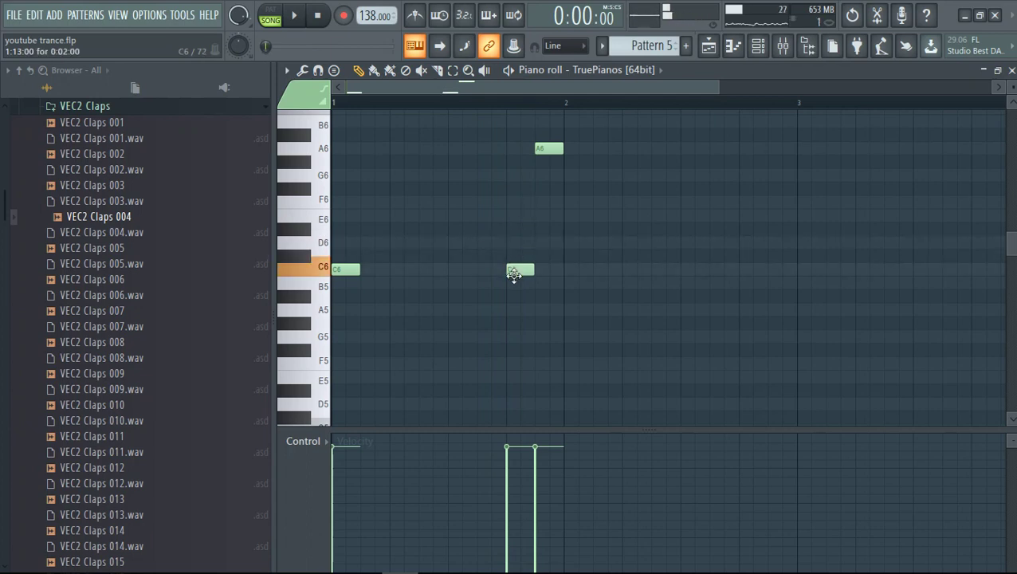
{"action": "left_click_drag", "start_coordinate": [549, 150], "coordinate": [539, 215]}
{"action": "key", "text": "space"}
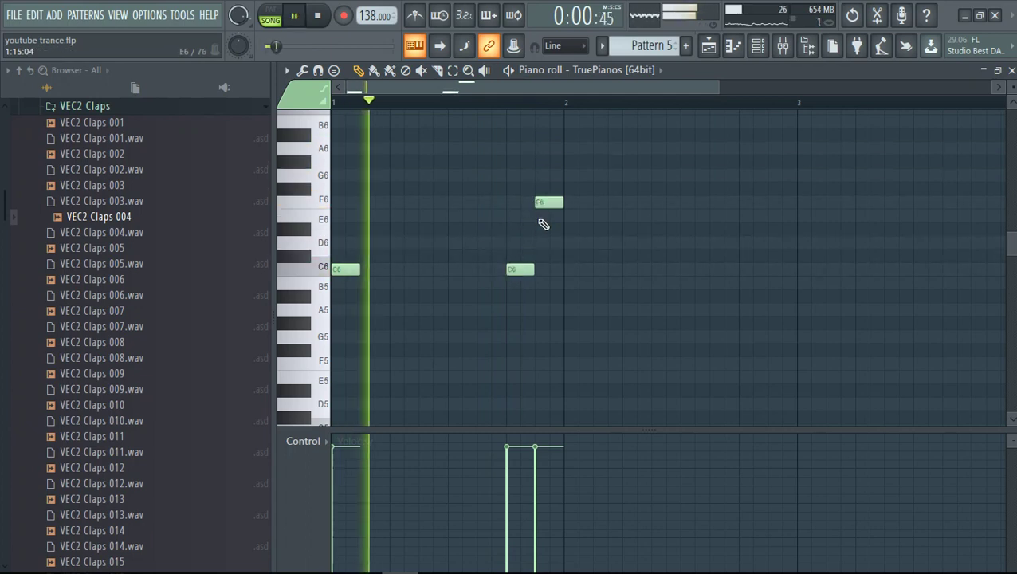
{"action": "key", "text": "space"}
- Try an extra F#6 note, replace it with a G6 note at the start of bar 2, and play it back
{"action": "left_click", "coordinate": [558, 189]}
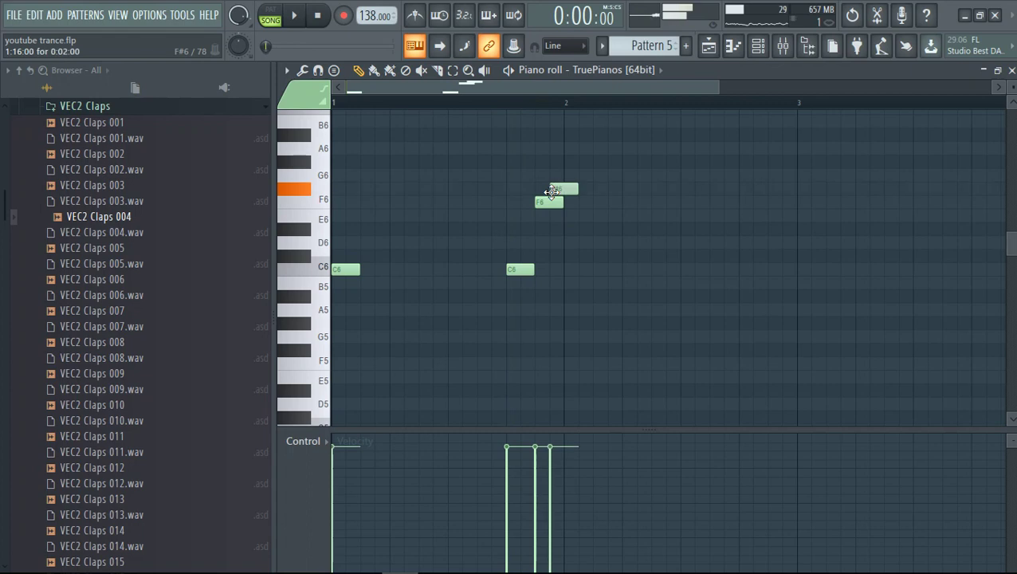
{"action": "right_click", "coordinate": [565, 190]}
{"action": "left_click", "coordinate": [569, 177]}
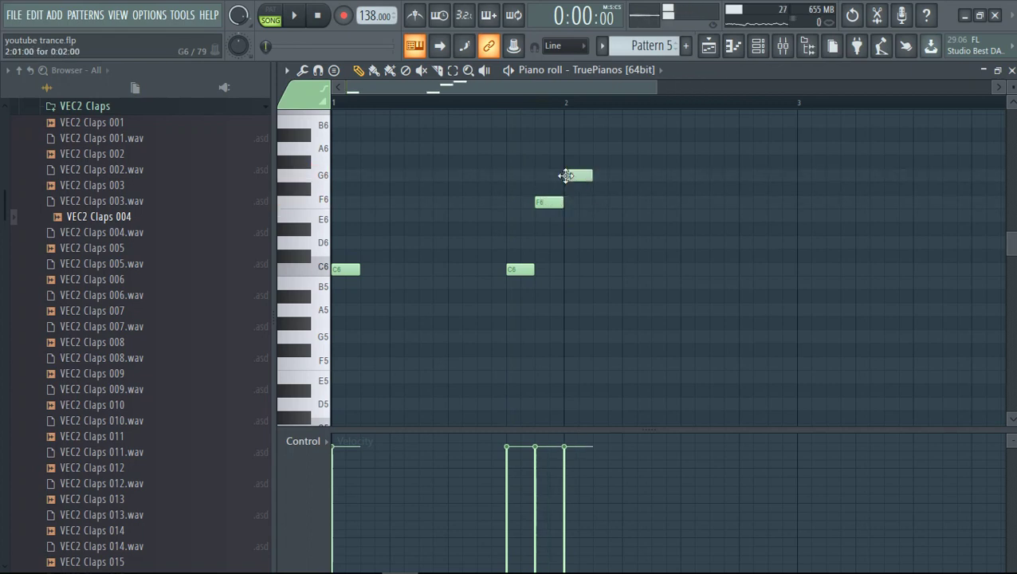
{"action": "key", "text": "space"}
{"action": "key", "text": "space"}
- Delete all the melody notes from the TruePianos piano roll
{"action": "right_click", "coordinate": [580, 175]}
{"action": "right_click", "coordinate": [555, 203]}
{"action": "scroll", "coordinate": [552, 211], "scroll_direction": "up", "scroll_amount": 3}
{"action": "scroll", "coordinate": [578, 216], "scroll_direction": "down", "scroll_amount": 2}
{"action": "right_click", "coordinate": [520, 270]}
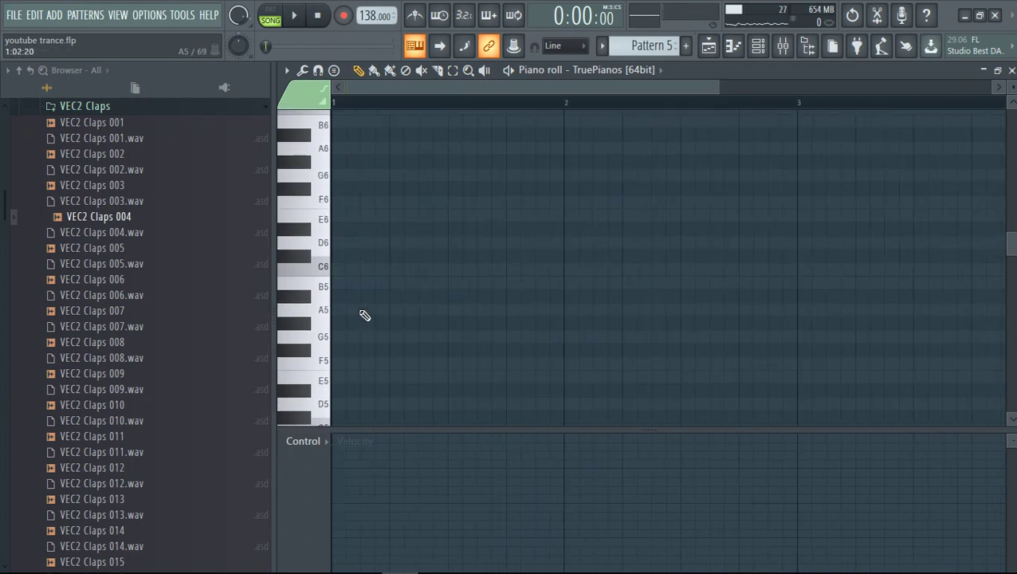
- Build a G5, C6 and E6 chord at bar 1, stretch it to one full bar, and play it back
{"action": "left_click", "coordinate": [345, 338]}
{"action": "left_click", "coordinate": [348, 270]}
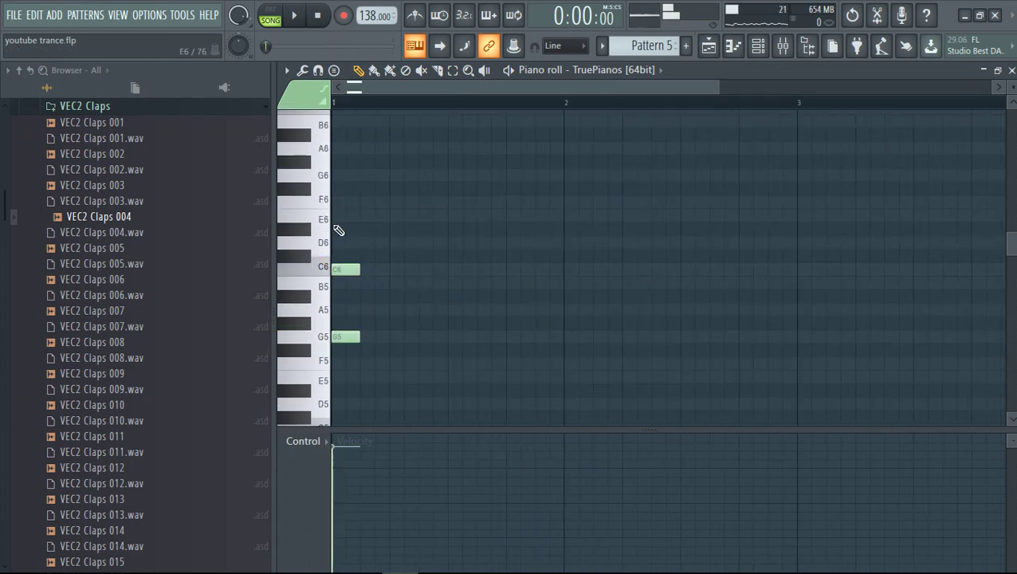
{"action": "left_click", "coordinate": [345, 217]}
{"action": "left_click_drag", "start_coordinate": [359, 216], "coordinate": [563, 208]}
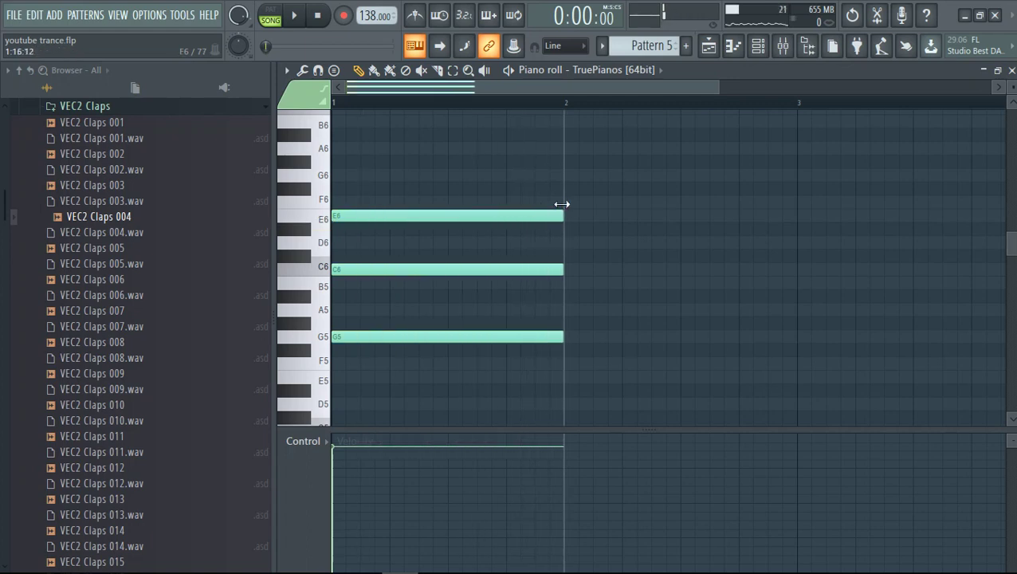
{"action": "key", "text": "space"}
{"action": "key", "text": "space"}
- Delete the E6, C6 and G5 chord notes and listen to the track without them
{"action": "right_click", "coordinate": [543, 216]}
{"action": "right_click", "coordinate": [510, 270]}
{"action": "right_click", "coordinate": [474, 336]}
{"action": "key", "text": "space"}
{"action": "key", "text": "space"}
- Return to the playlist and play the arrangement from the start
{"action": "left_click", "coordinate": [709, 47]}
{"action": "key", "text": "space"}
{"action": "key", "text": "space"}
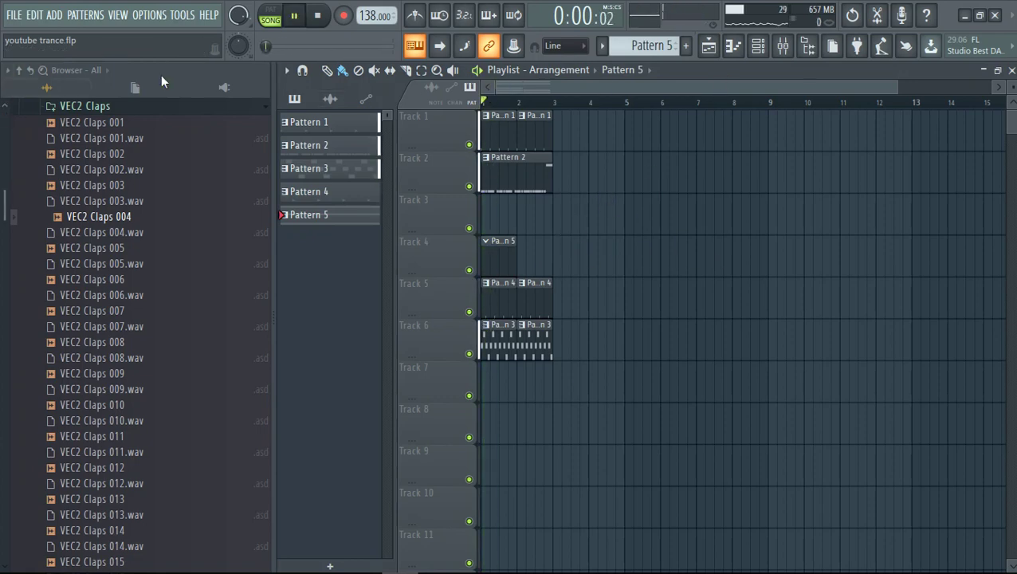